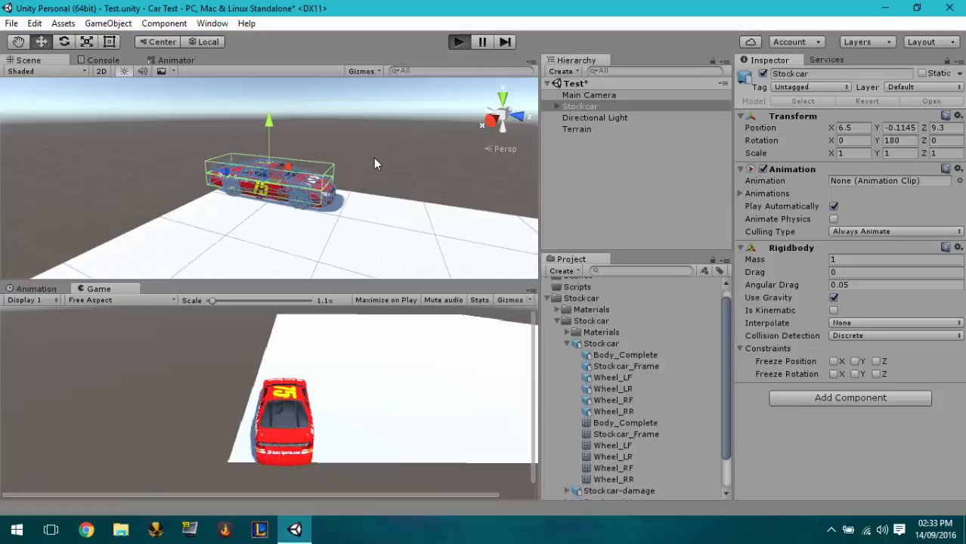
# - Play-test the Stockcar scene, follow the falling car in the Scene view, and stop playback
pyautogui.hotkey('ctrl', 'p')
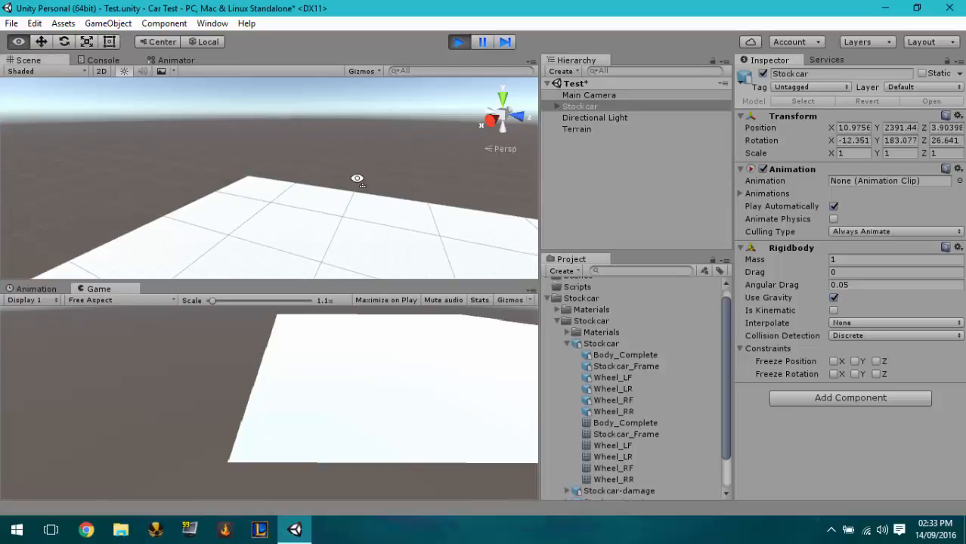
pyautogui.moveTo(358, 179); pyautogui.dragTo(83, 65, button='right')
pyautogui.hotkey('shift', 'f')
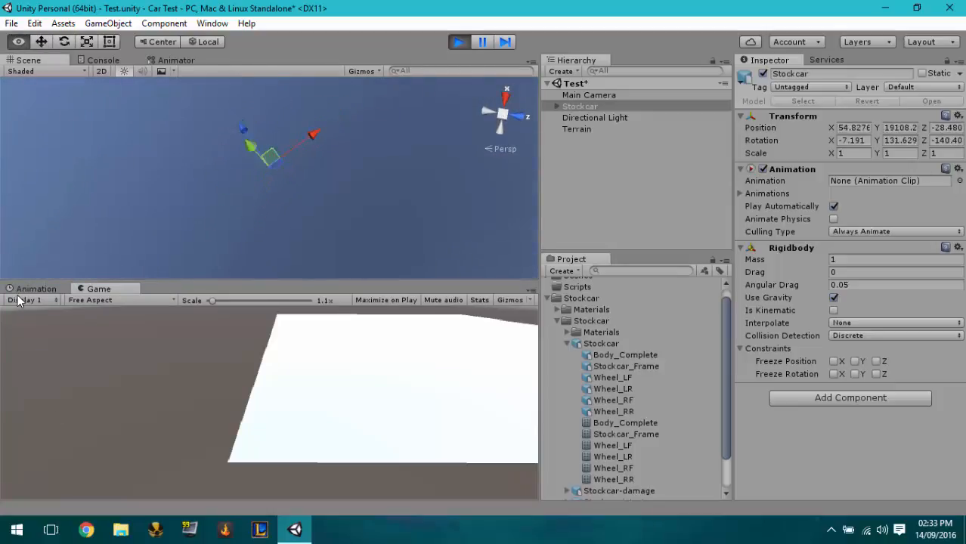
pyautogui.click(459, 42)
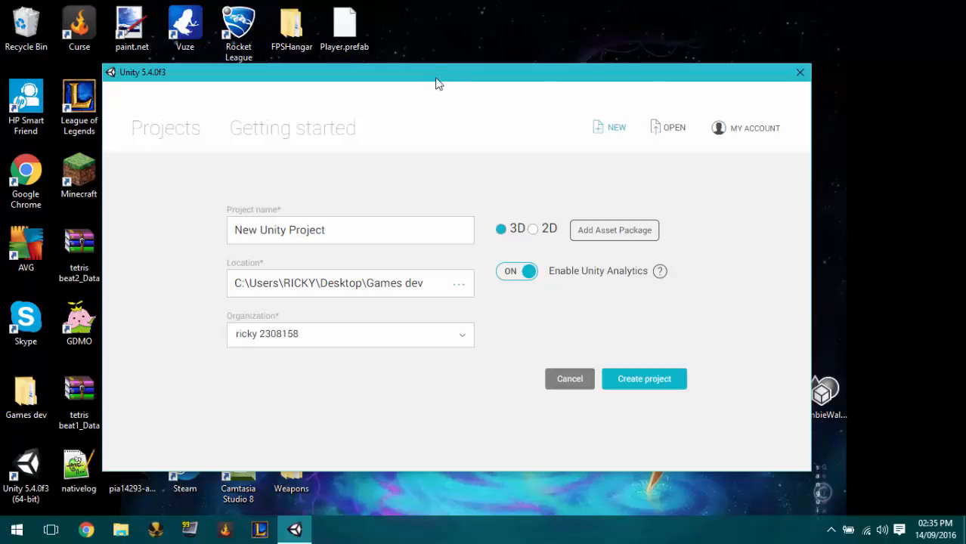
# - Name the new Unity project Car
pyautogui.doubleClick(384, 220)
pyautogui.click(384, 220)
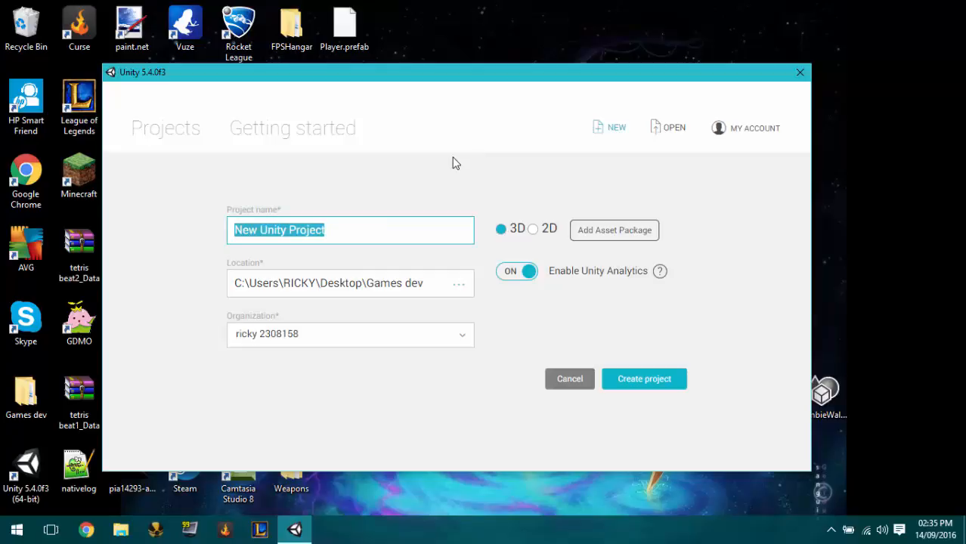
pyautogui.write('Cat')
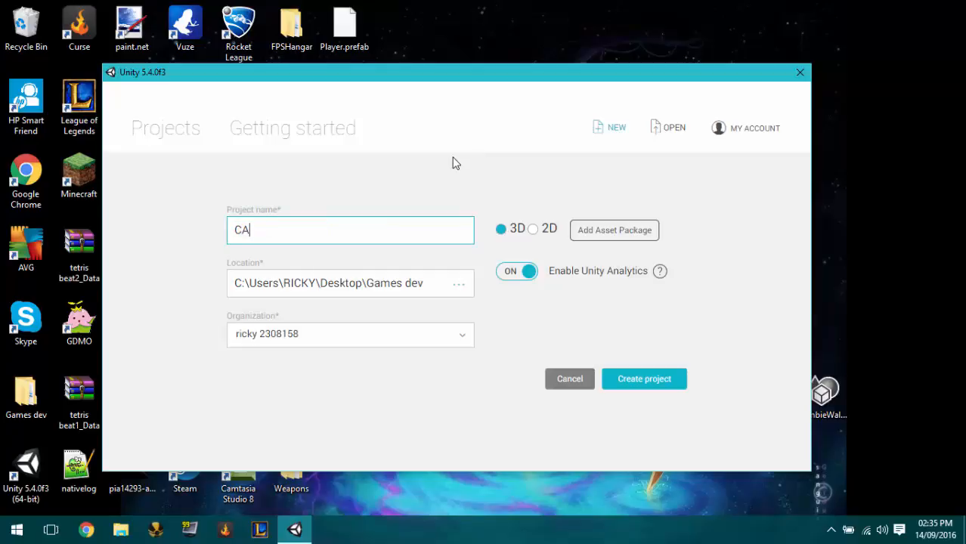
pyautogui.press('BackSpace')
pyautogui.write('r')
pyautogui.write('Battle')
pyautogui.press('BackSpace')
pyautogui.press('BackSpace')
pyautogui.press('BackSpace')
pyautogui.press('BackSpace')
pyautogui.press('BackSpace')
pyautogui.press('BackSpace')
# - Create a Tutorials folder inside Games dev and choose it as the project location
pyautogui.click(460, 286)
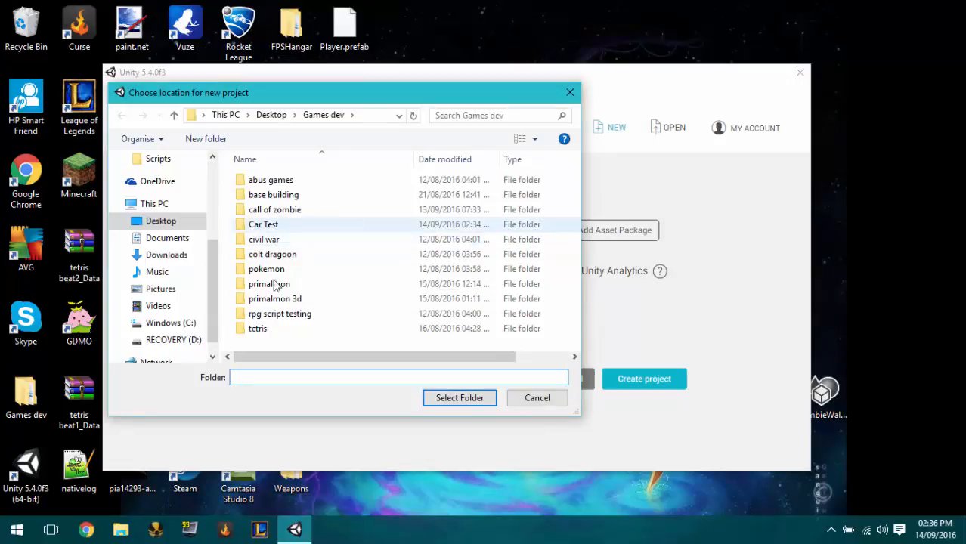
pyautogui.rightClick(293, 341)
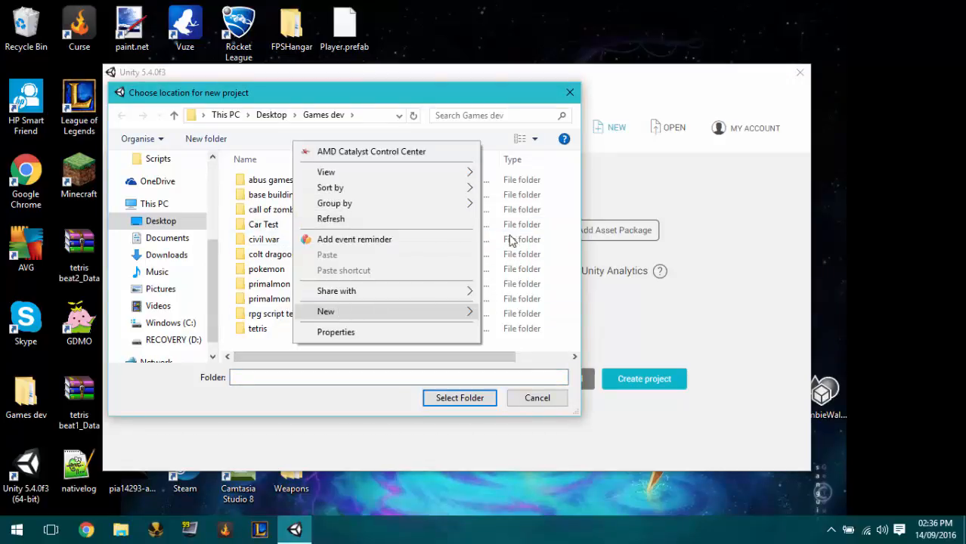
pyautogui.click(499, 315)
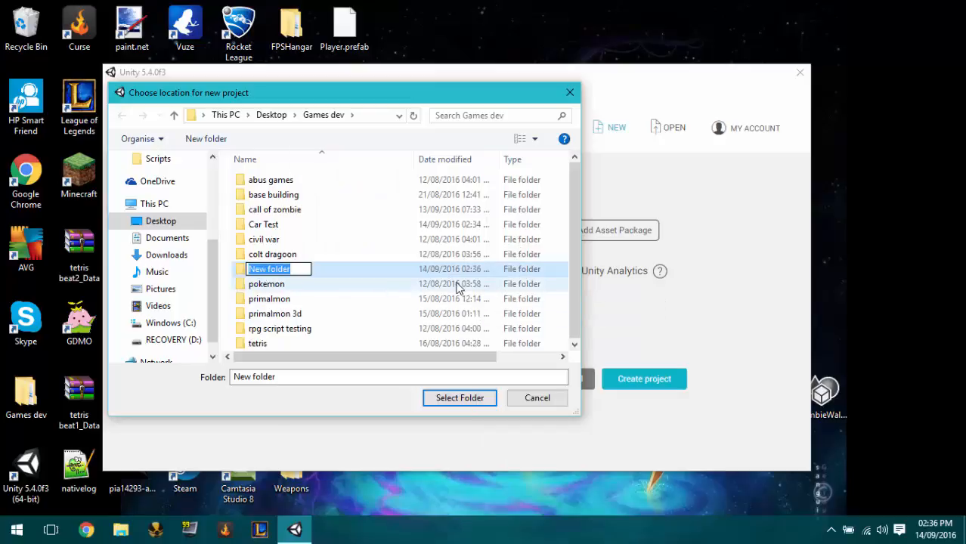
pyautogui.write('Tutorials')
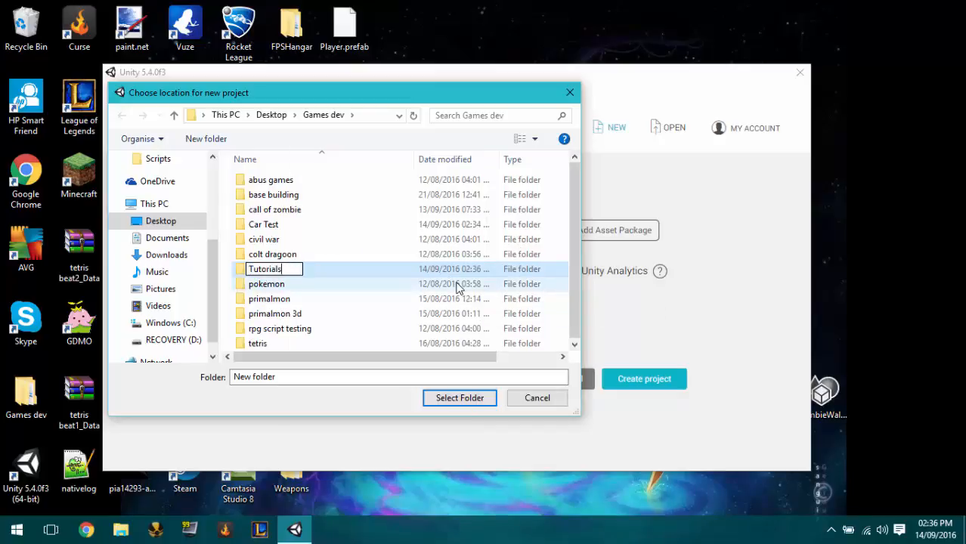
pyautogui.press('Return')
pyautogui.press('Return')
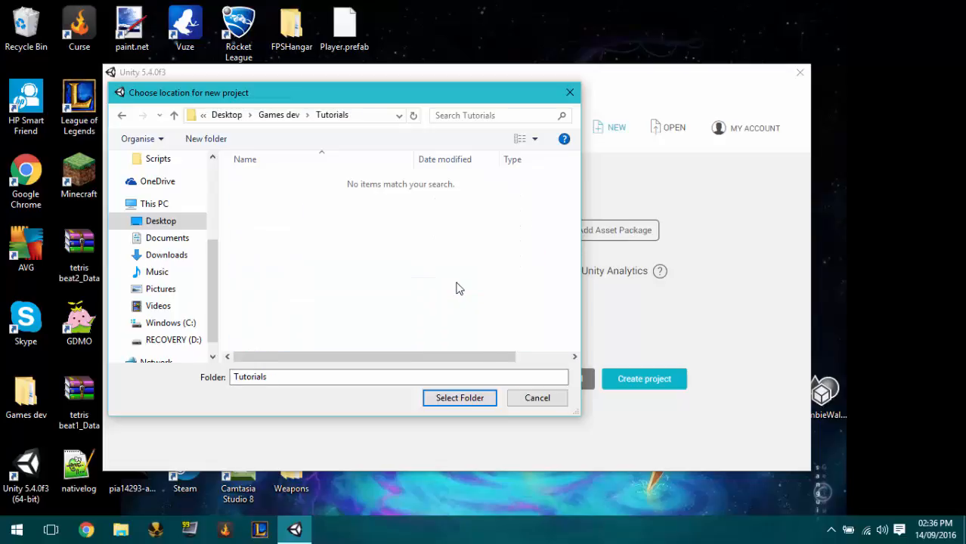
pyautogui.click(464, 400)
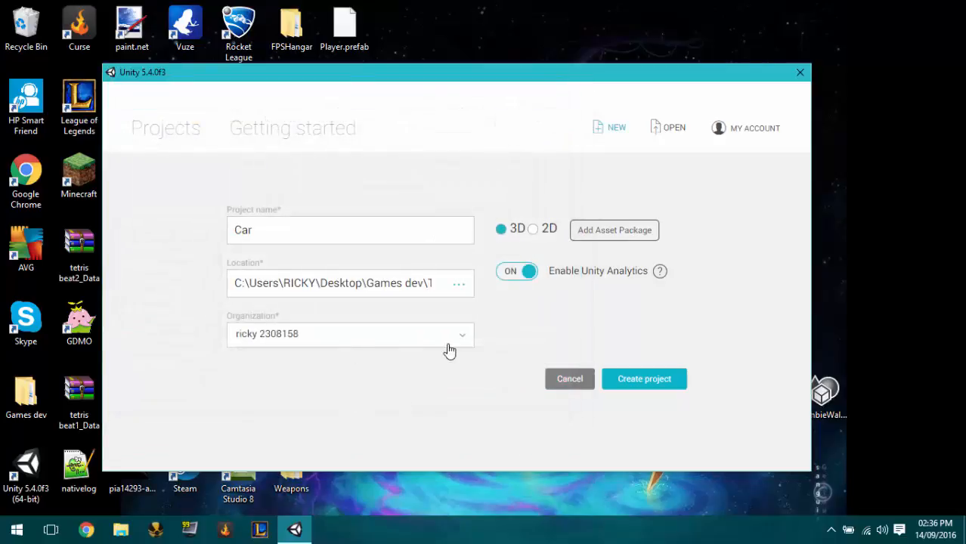
# - Review the available asset packages without adding any, and create the 3D project
pyautogui.click(627, 230)
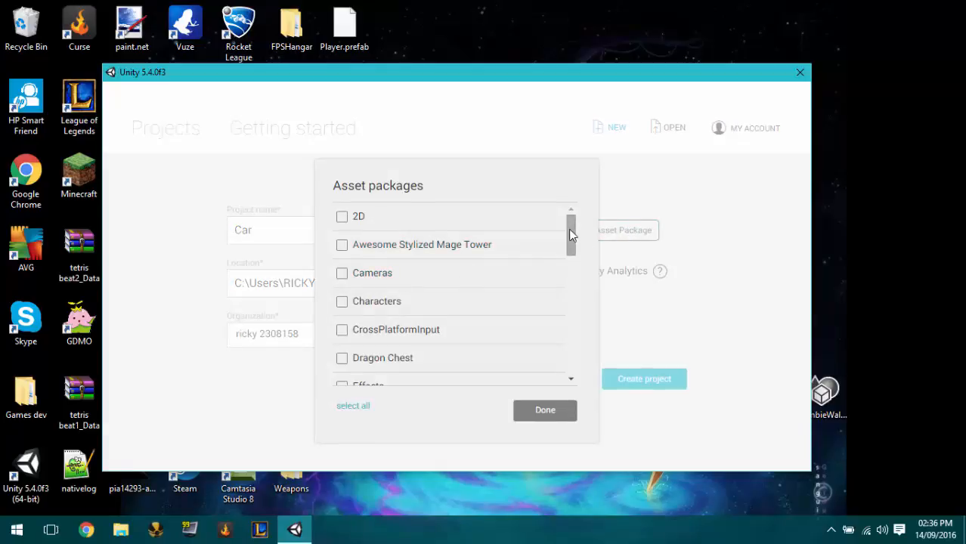
pyautogui.scroll(-6, 570, 234)
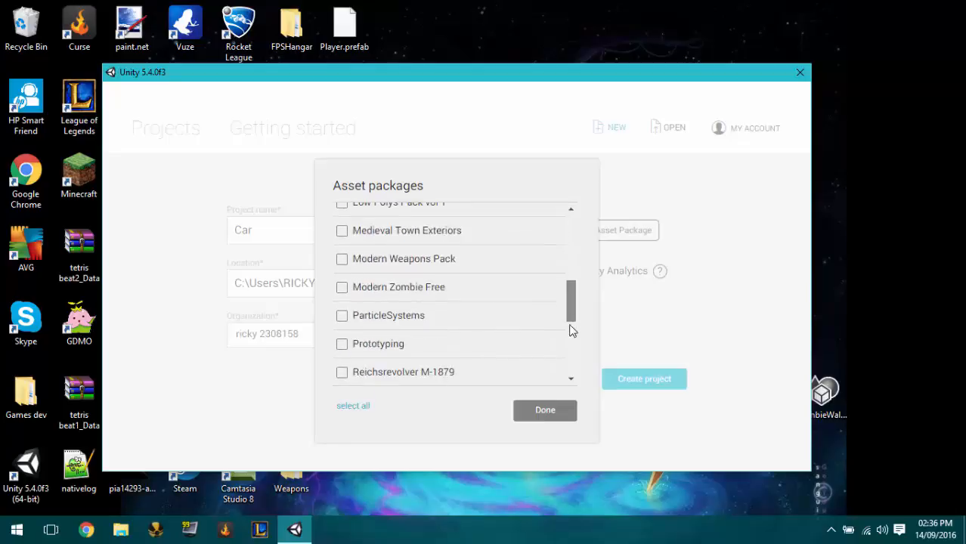
pyautogui.scroll(-5, 571, 330)
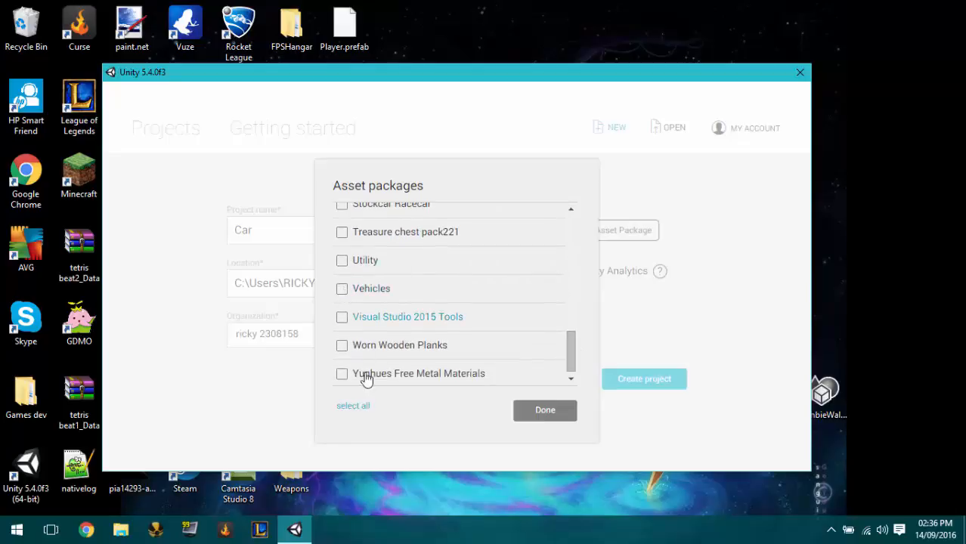
pyautogui.click(551, 415)
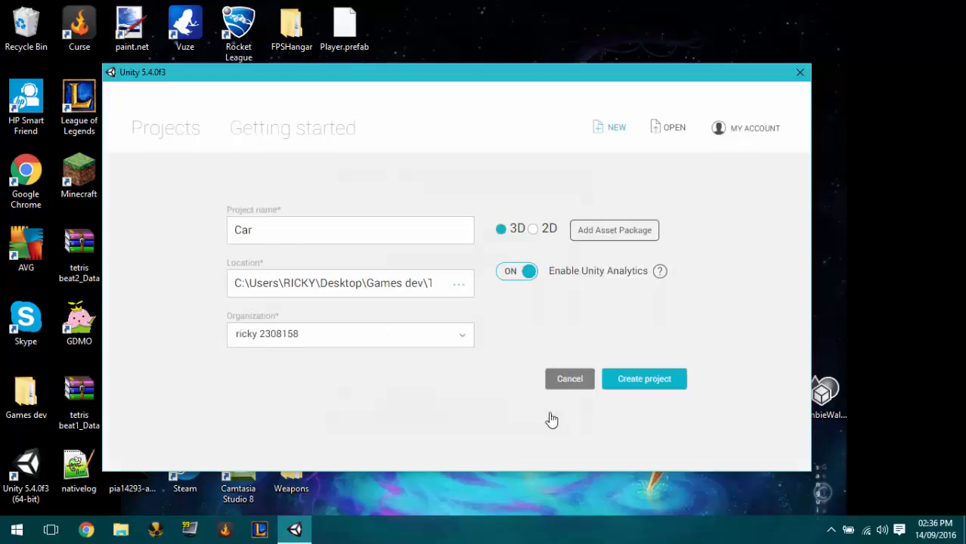
pyautogui.click(630, 380)
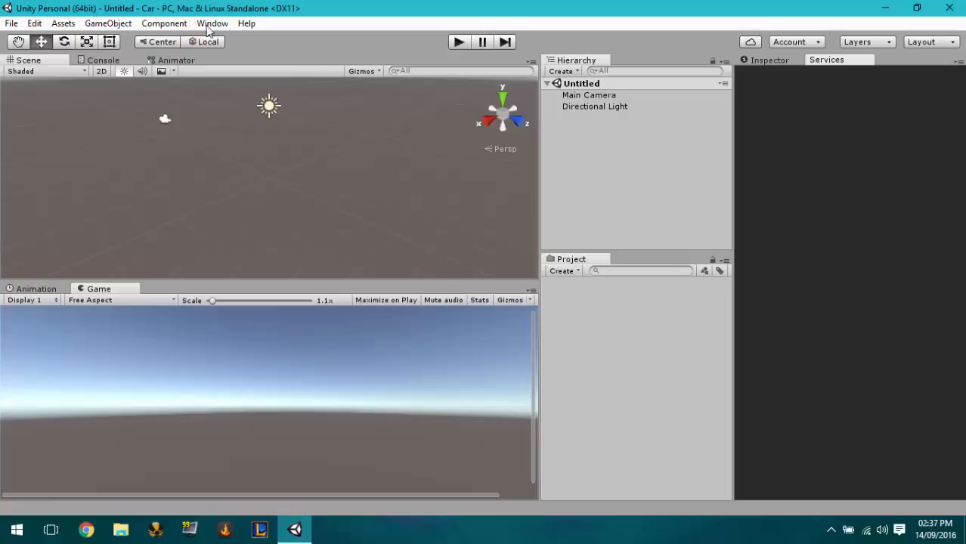
# - Bring the Inspector forward and set the Game view scale to 1x
pyautogui.click(769, 60)
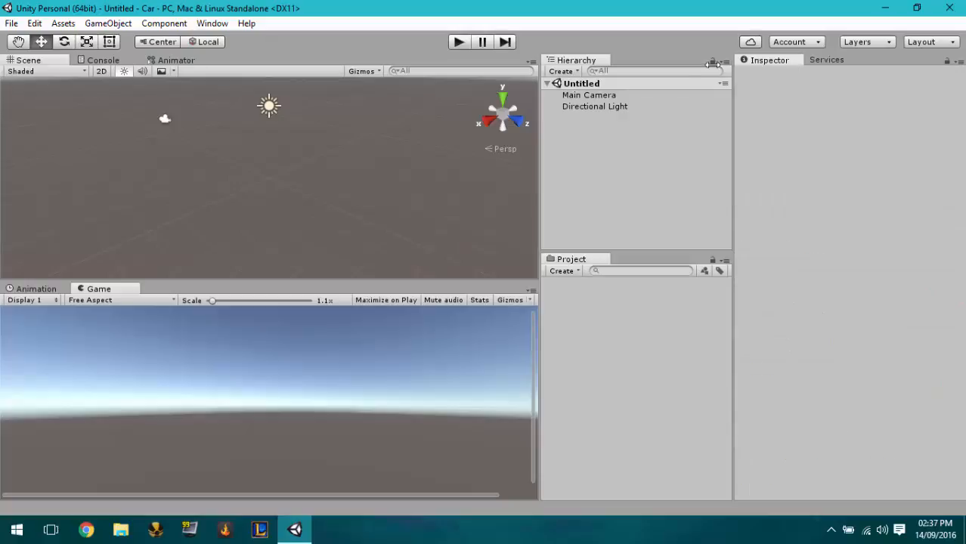
pyautogui.rightClick(587, 150)
pyautogui.click(577, 153)
pyautogui.rightClick(612, 375)
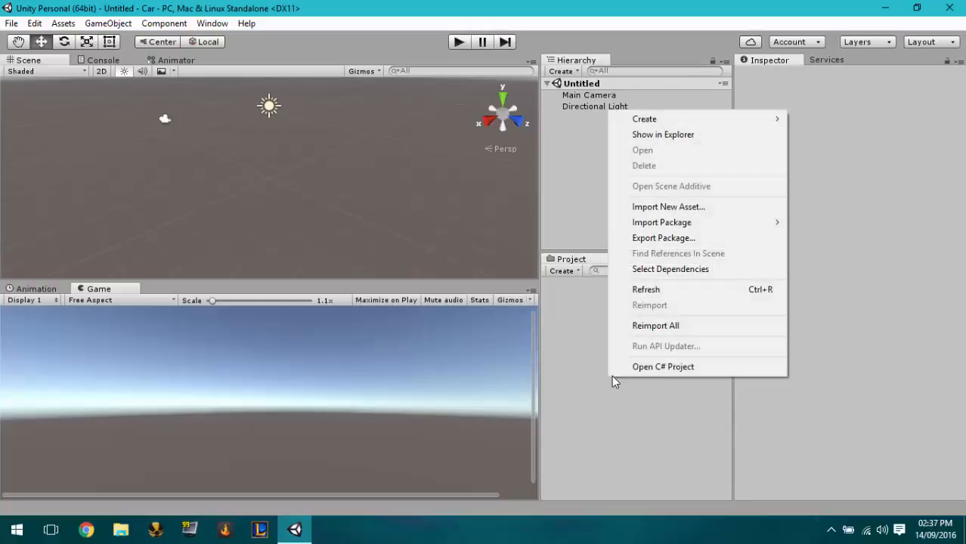
pyautogui.click(532, 412)
pyautogui.moveTo(533, 414)
pyautogui.mouseDown()
pyautogui.moveTo(533, 449)
pyautogui.moveTo(534, 410)
pyautogui.mouseUp()
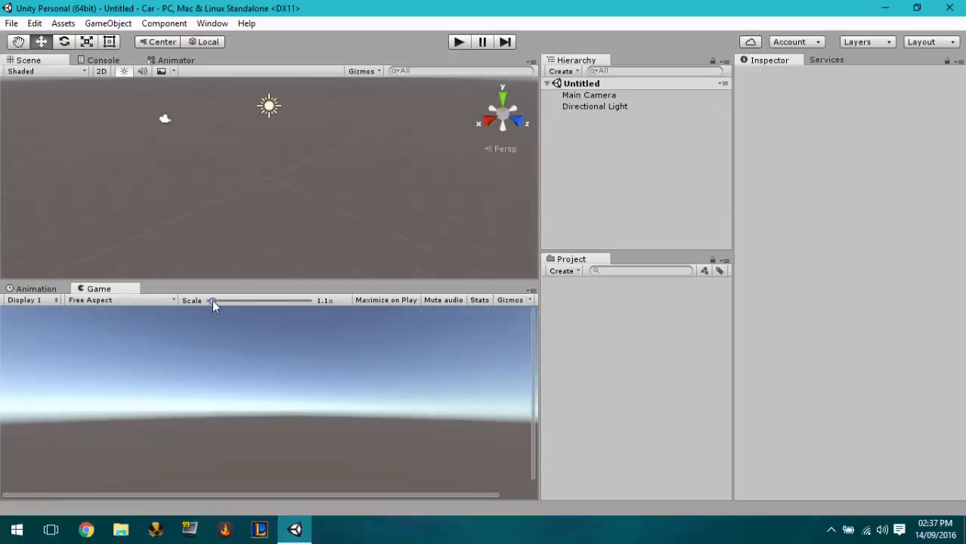
pyautogui.moveTo(213, 300); pyautogui.dragTo(205, 300)
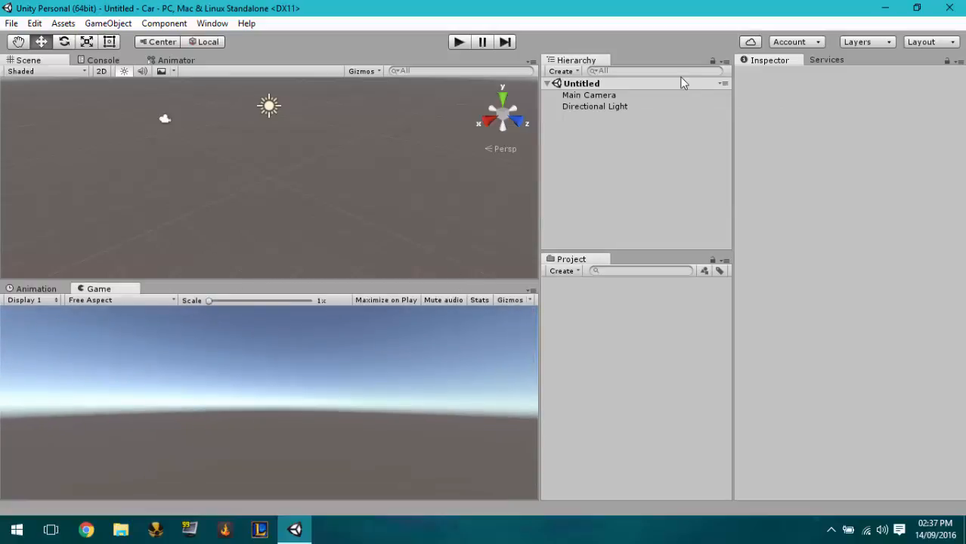
# - Revert all window layouts to the factory settings
pyautogui.click(911, 44)
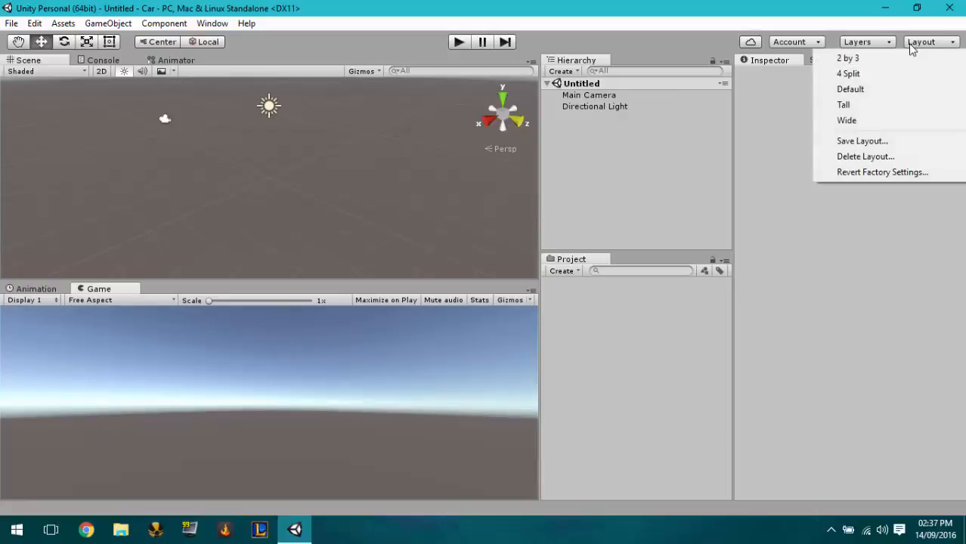
pyautogui.click(879, 167)
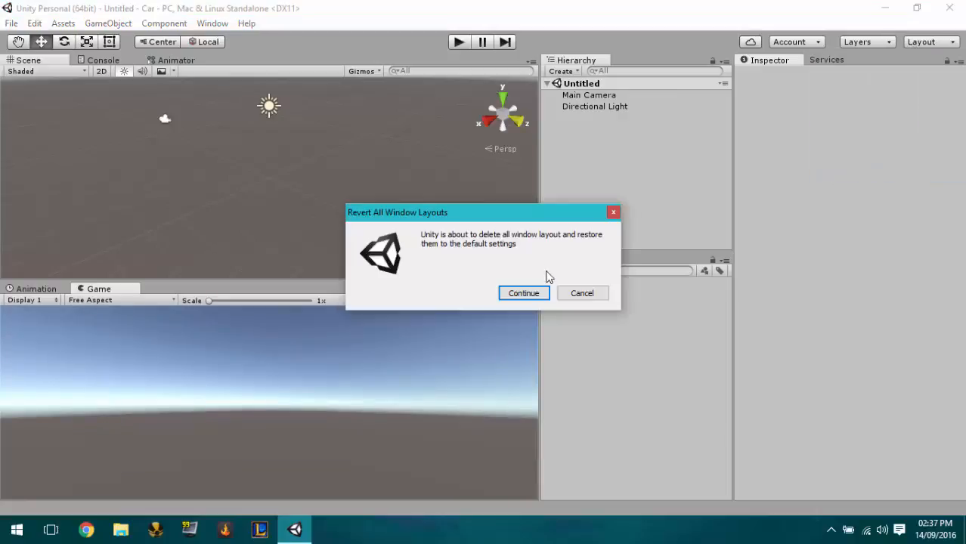
pyautogui.click(525, 291)
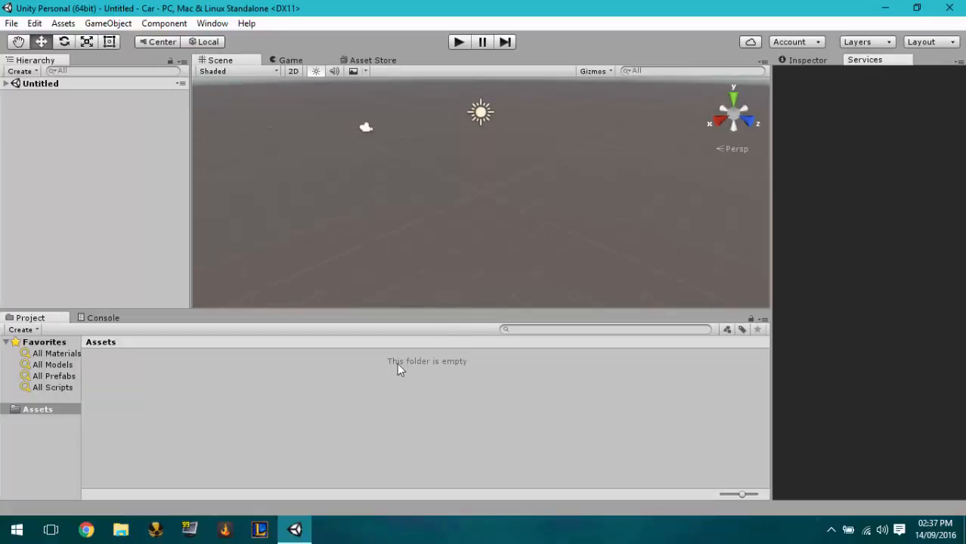
# - Close the Services window beside the Inspector and expand the Untitled scene in the Hierarchy
pyautogui.click(797, 60)
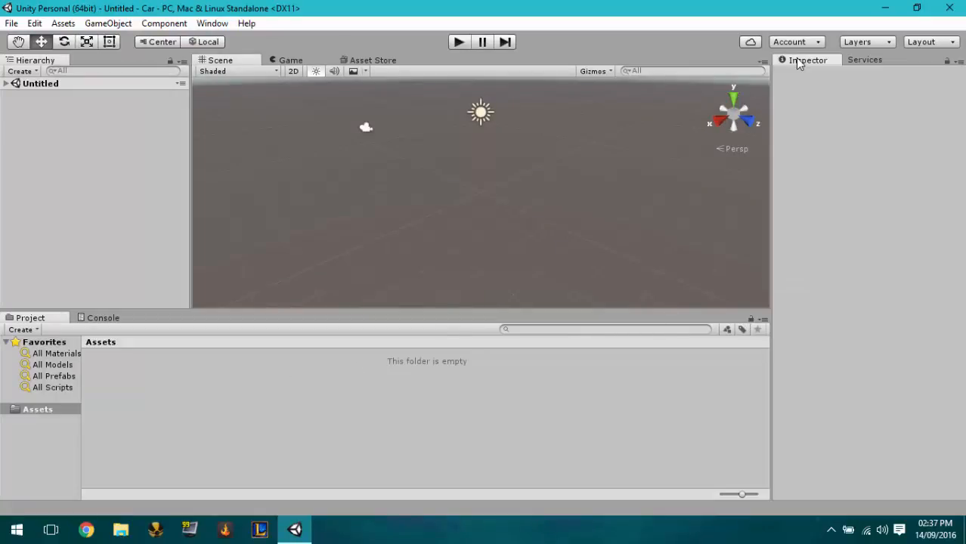
pyautogui.click(862, 60)
pyautogui.rightClick(860, 59)
pyautogui.click(892, 101)
pyautogui.click(6, 85)
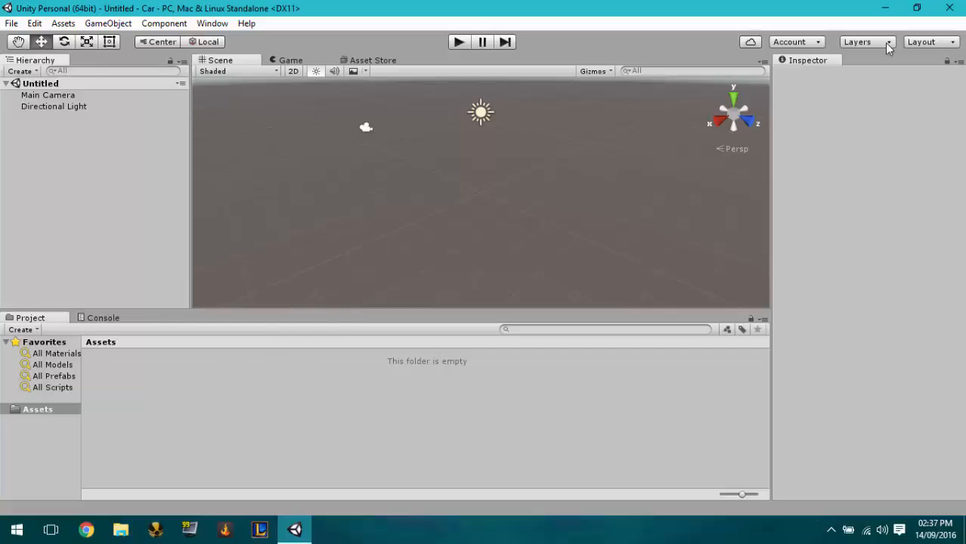
# - Apply the Tall layout and dock the Game view below the Scene view
pyautogui.click(921, 43)
pyautogui.click(862, 104)
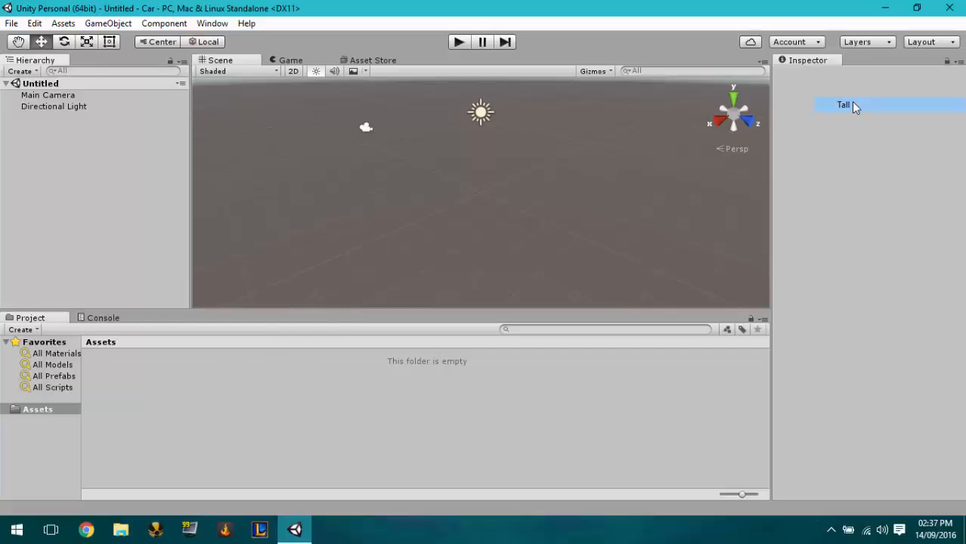
pyautogui.moveTo(85, 62); pyautogui.dragTo(237, 307)
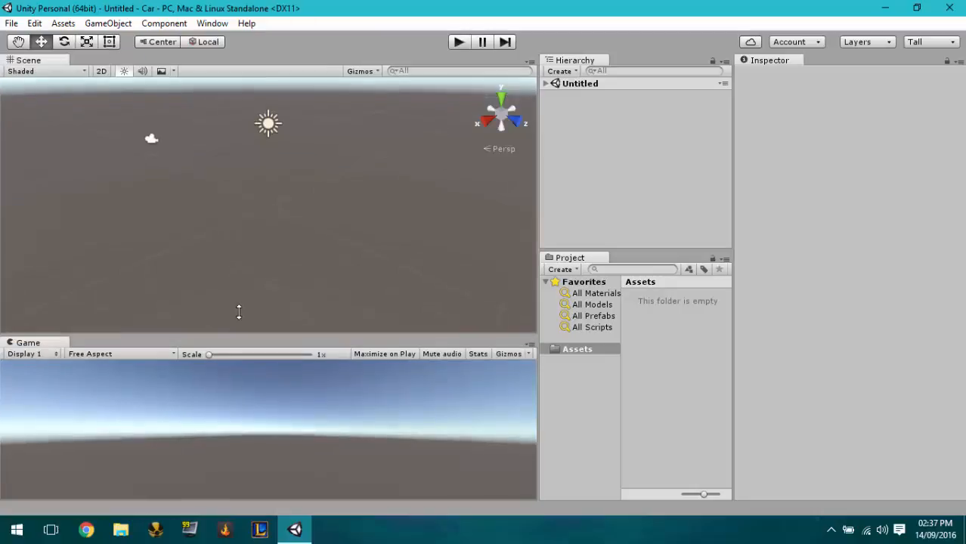
# - Switch the Project window to One Column Layout and dock a Console window beside the Scene view
pyautogui.click(715, 259)
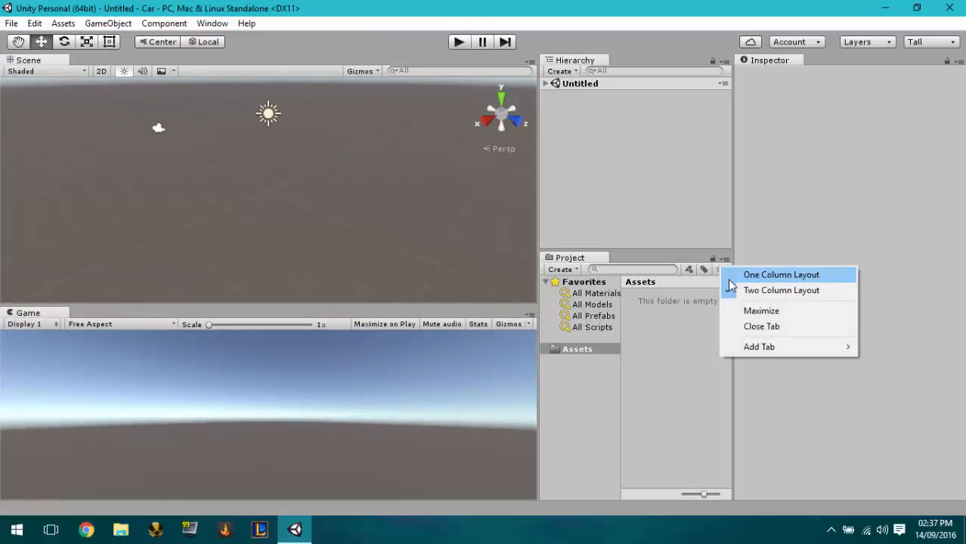
pyautogui.click(767, 274)
pyautogui.click(212, 23)
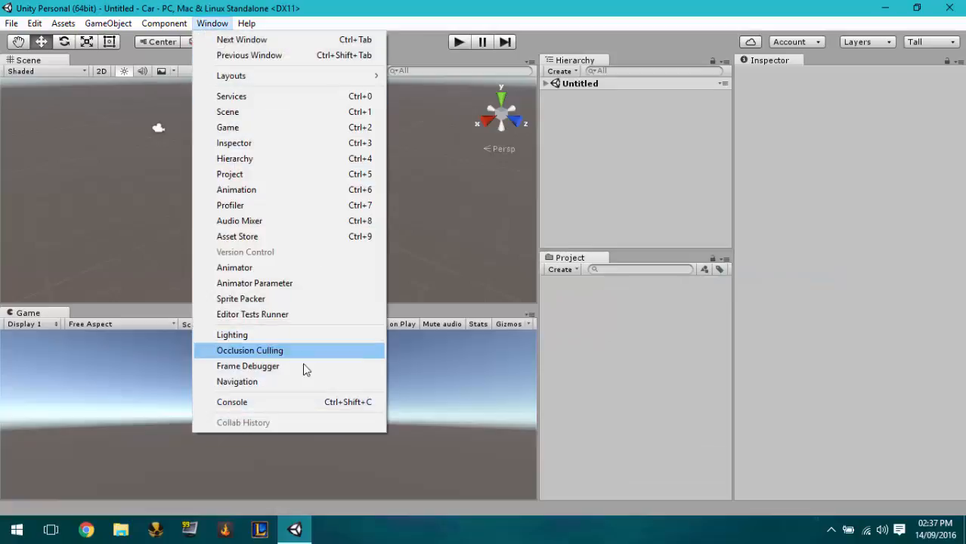
pyautogui.click(238, 402)
pyautogui.moveTo(185, 141); pyautogui.dragTo(102, 73)
# - Examine the docked Console window alongside the Scene view, and return to the Scene view
pyautogui.click(219, 24)
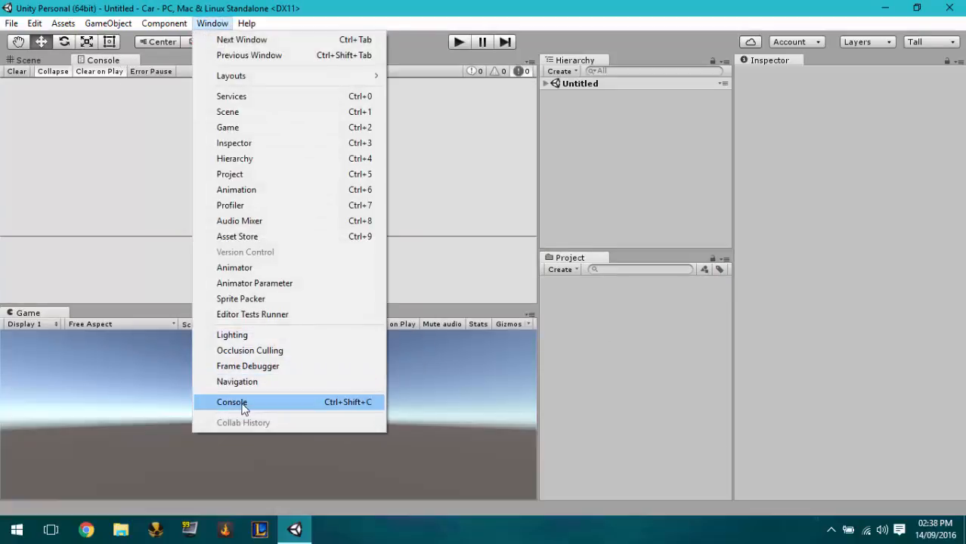
pyautogui.click(90, 202)
pyautogui.click(61, 59)
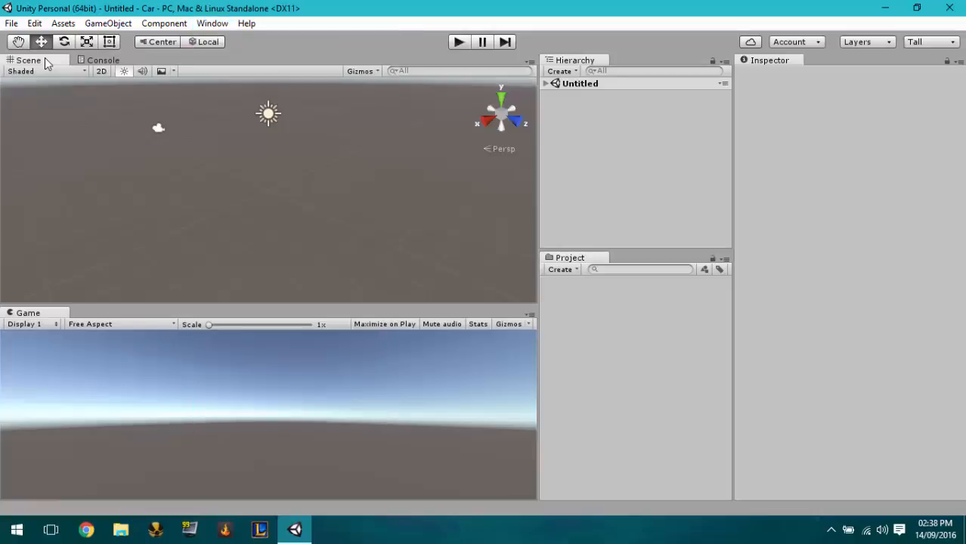
pyautogui.click(112, 60)
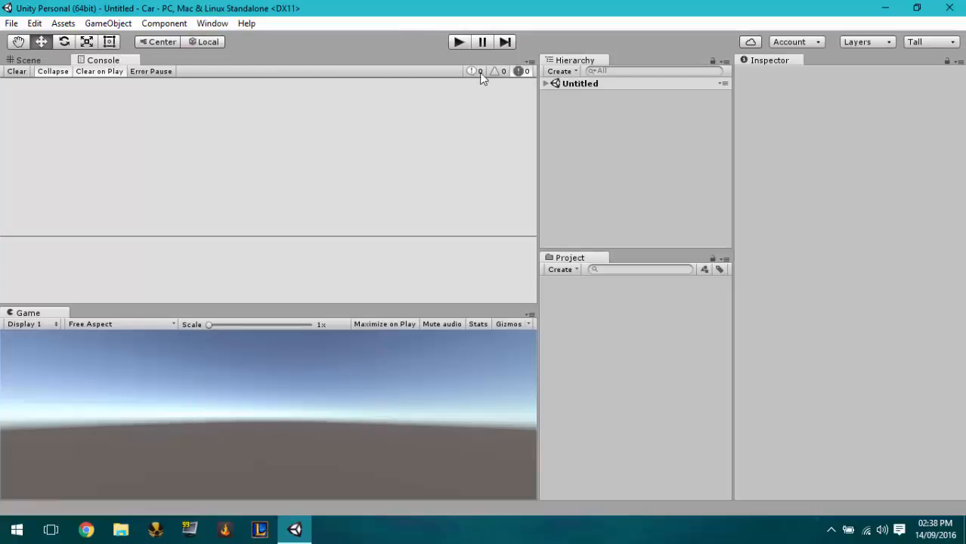
pyautogui.click(30, 60)
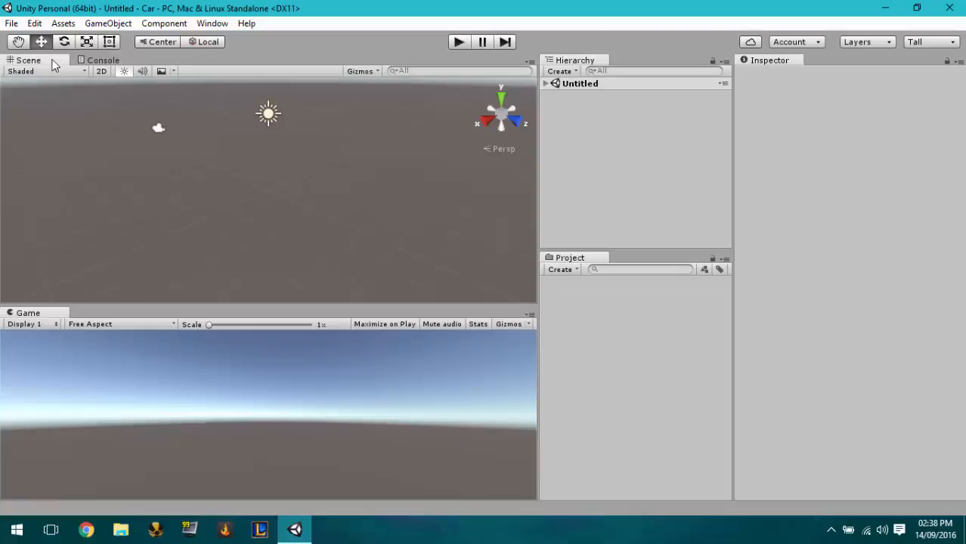
pyautogui.click(89, 60)
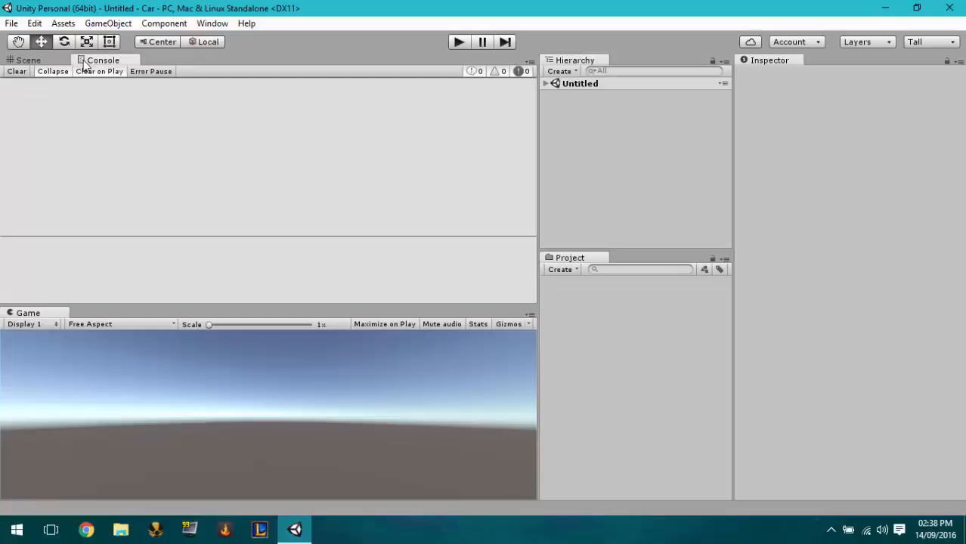
pyautogui.click(39, 60)
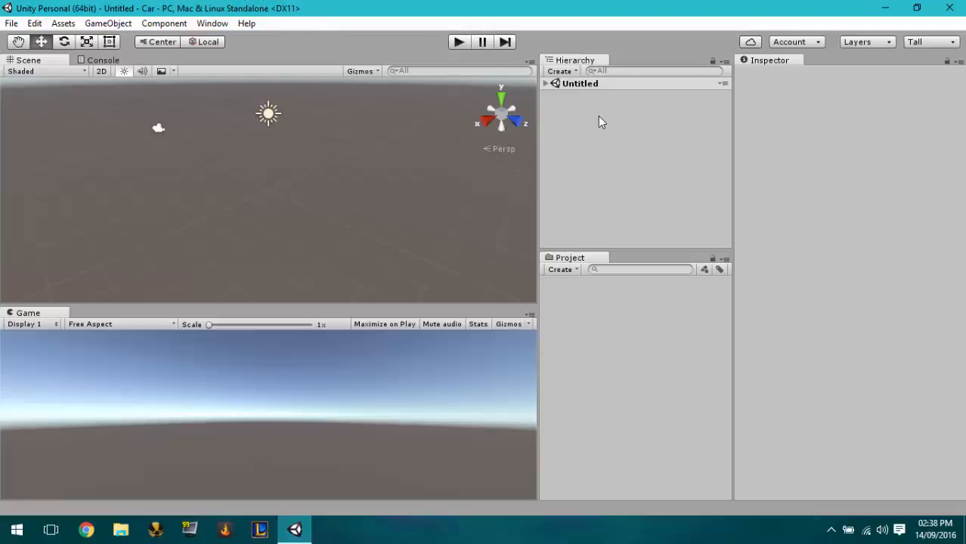
# - Expand the Untitled scene in the Hierarchy and add a 3D cube to it
pyautogui.click(546, 84)
pyautogui.rightClick(596, 189)
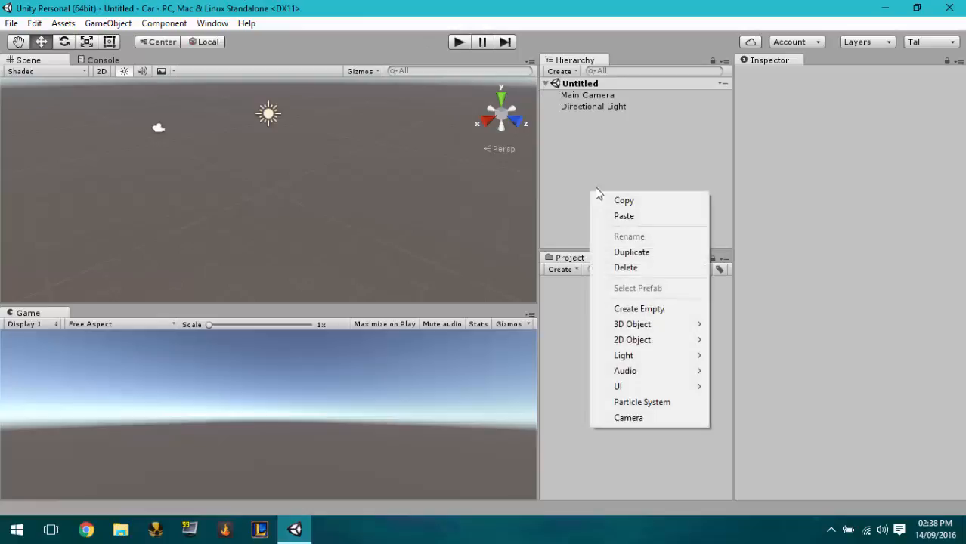
pyautogui.moveTo(656, 331)
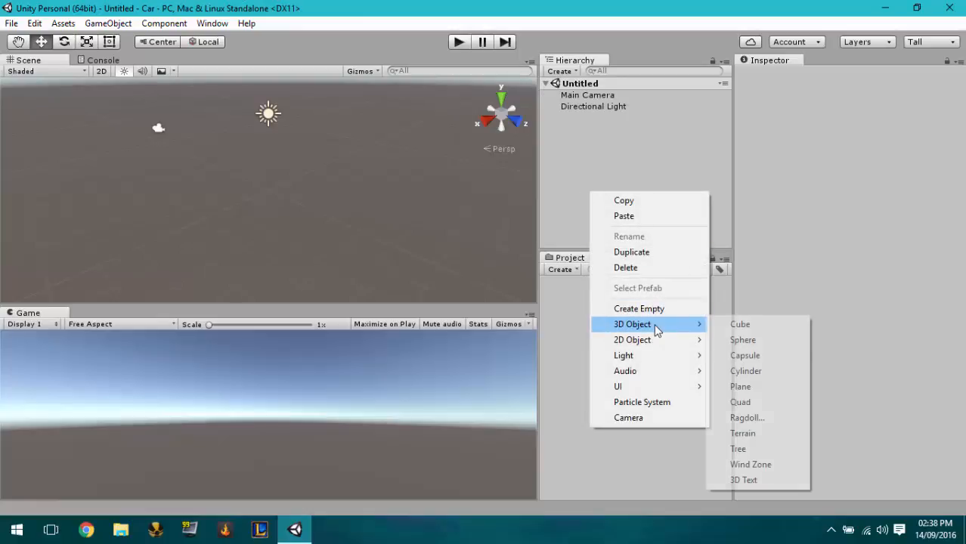
pyautogui.click(773, 327)
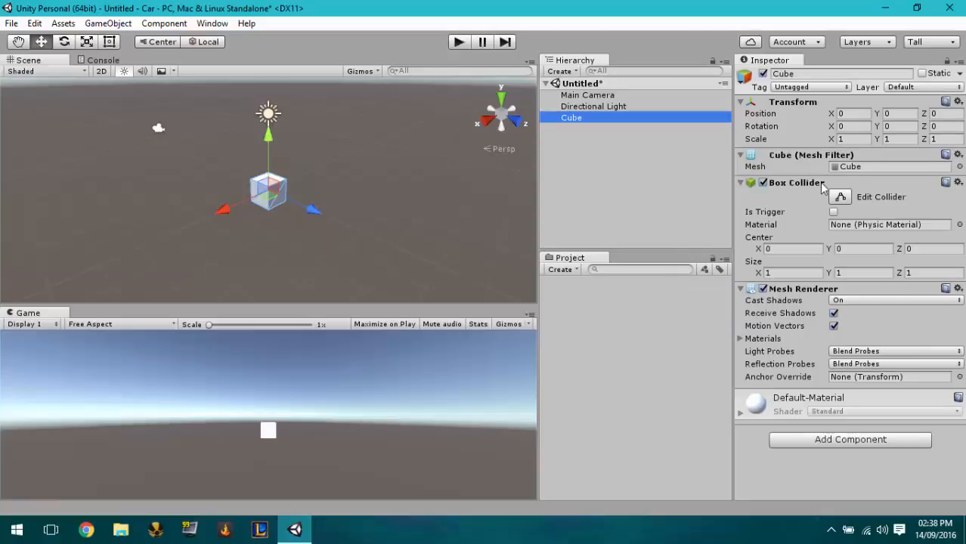
# - Set the cube's Transform scale to 20 on both the X and Z axes
pyautogui.click(871, 140)
pyautogui.click(870, 139)
pyautogui.write('20')
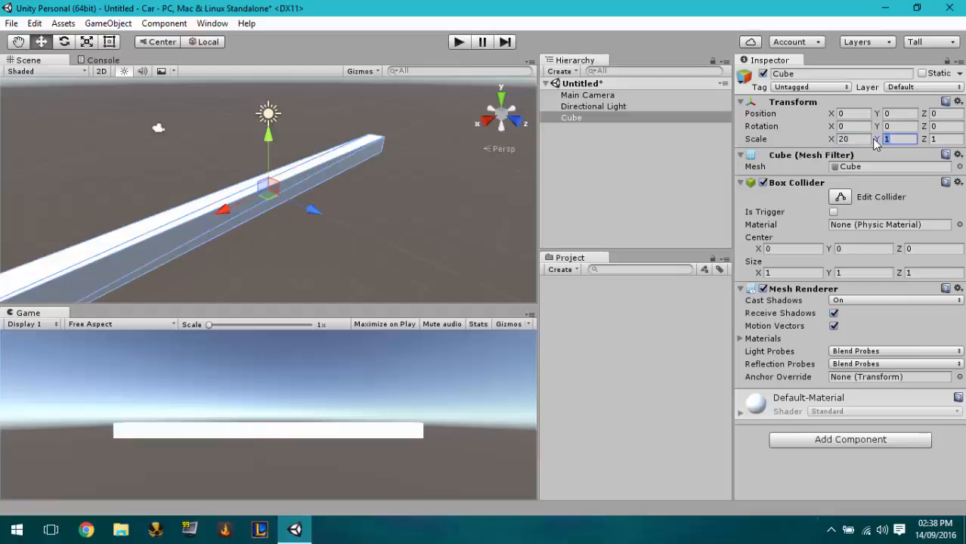
pyautogui.press('Tab')
pyautogui.press('Tab')
pyautogui.write('20')
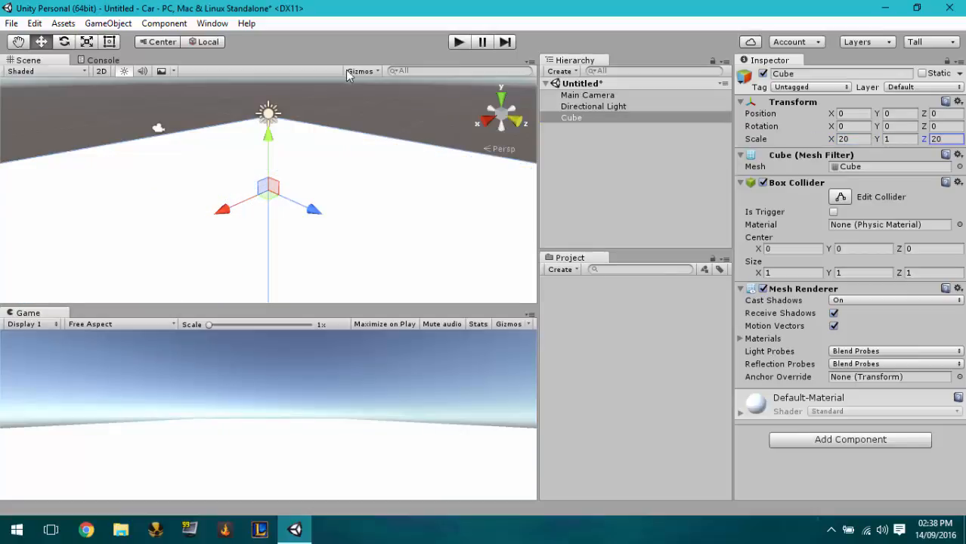
# - Delete the scaled cube from the scene
pyautogui.click(155, 131)
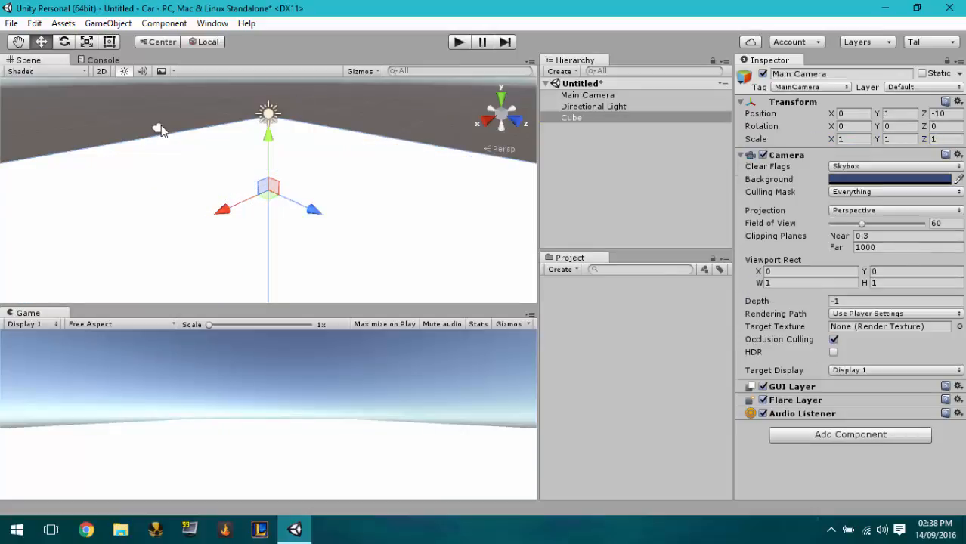
pyautogui.click(322, 174)
pyautogui.press('Delete')
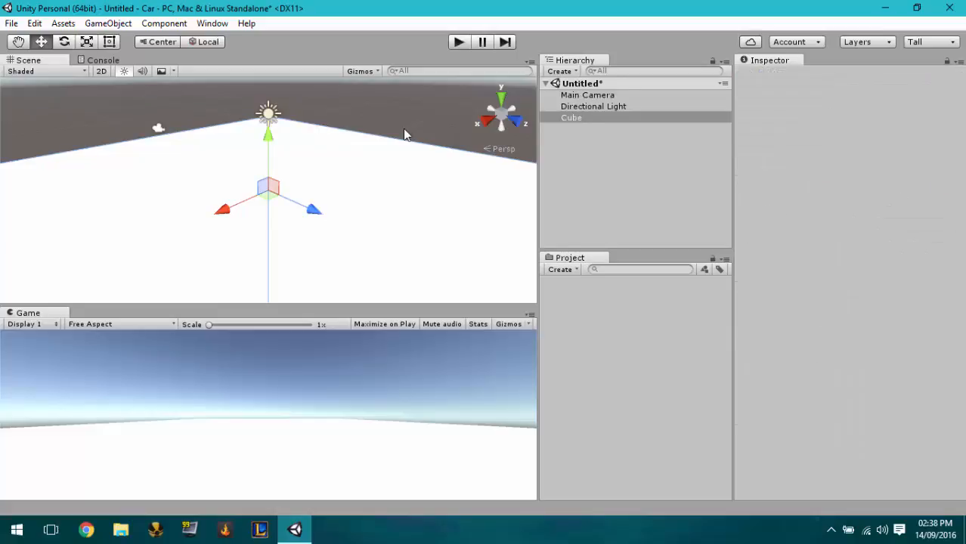
# - Add a 3D Terrain object to the Untitled scene
pyautogui.click(90, 25)
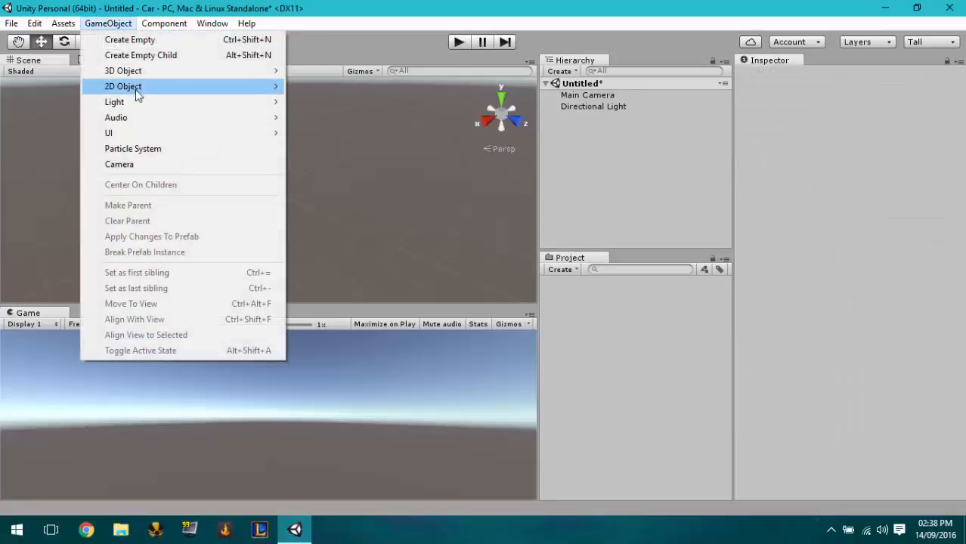
pyautogui.moveTo(136, 71)
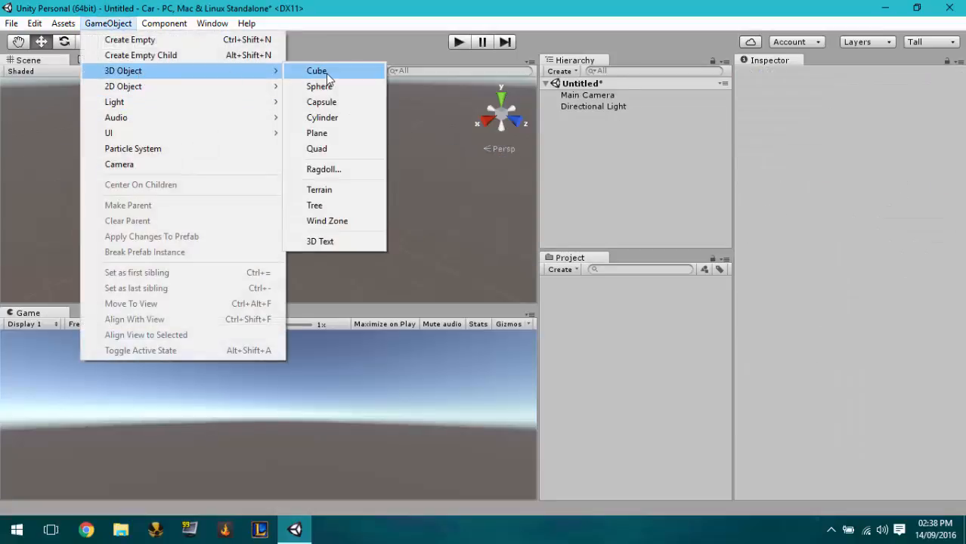
pyautogui.click(326, 189)
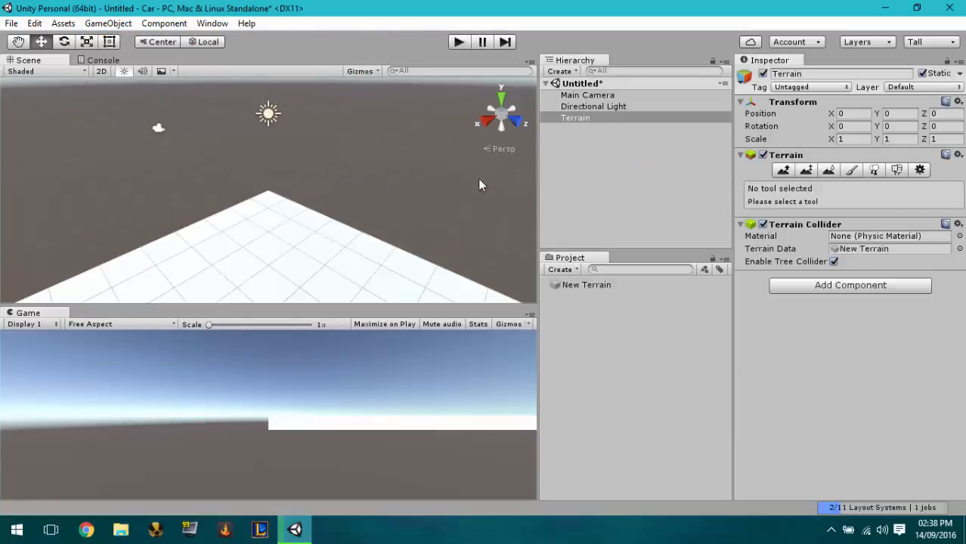
pyautogui.click(958, 102)
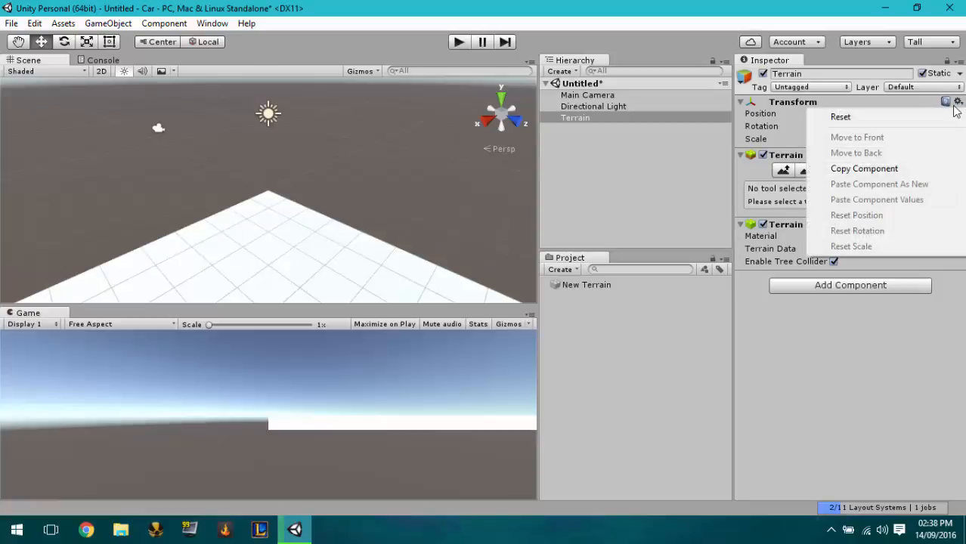
pyautogui.click(873, 342)
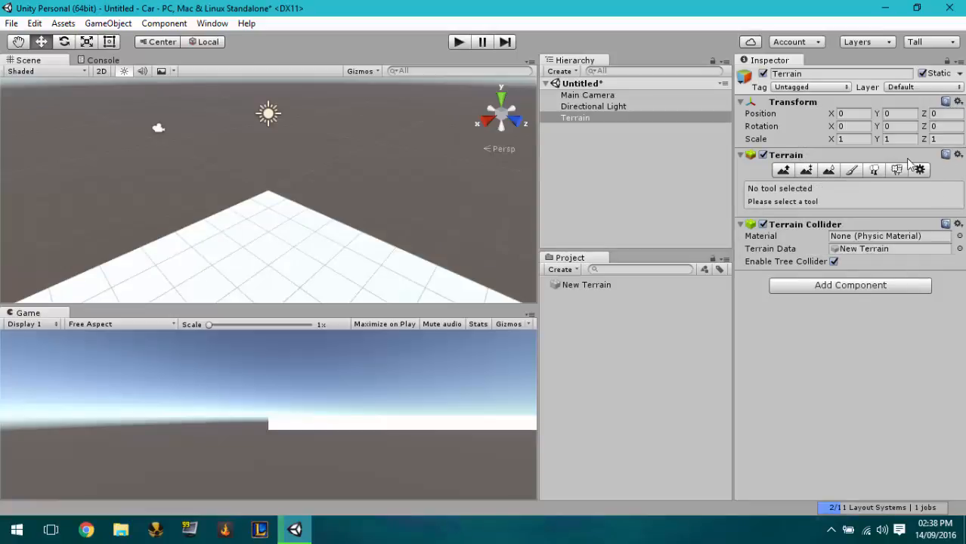
# - Open the Terrain Settings of the terrain and inspect its full extent in the Scene view
pyautogui.click(918, 170)
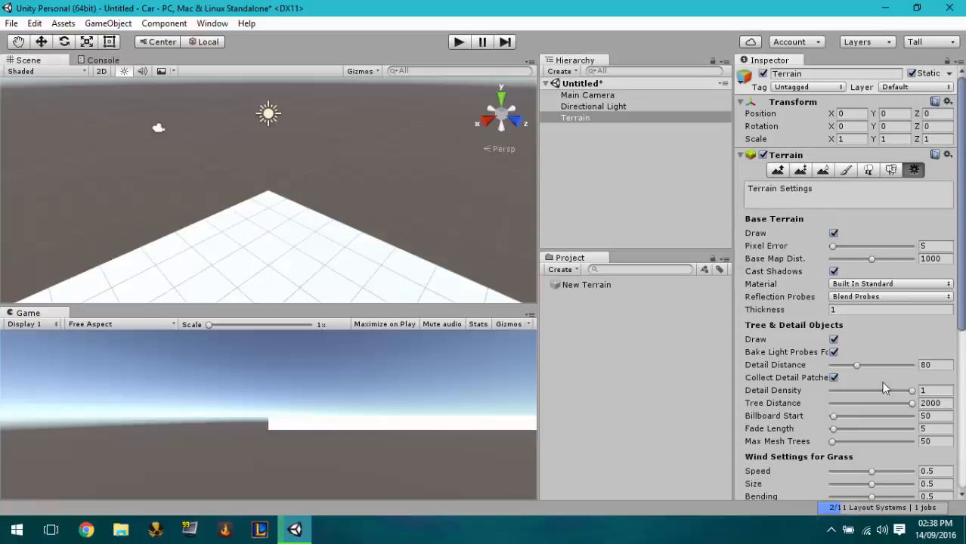
pyautogui.scroll(10, 241, 157)
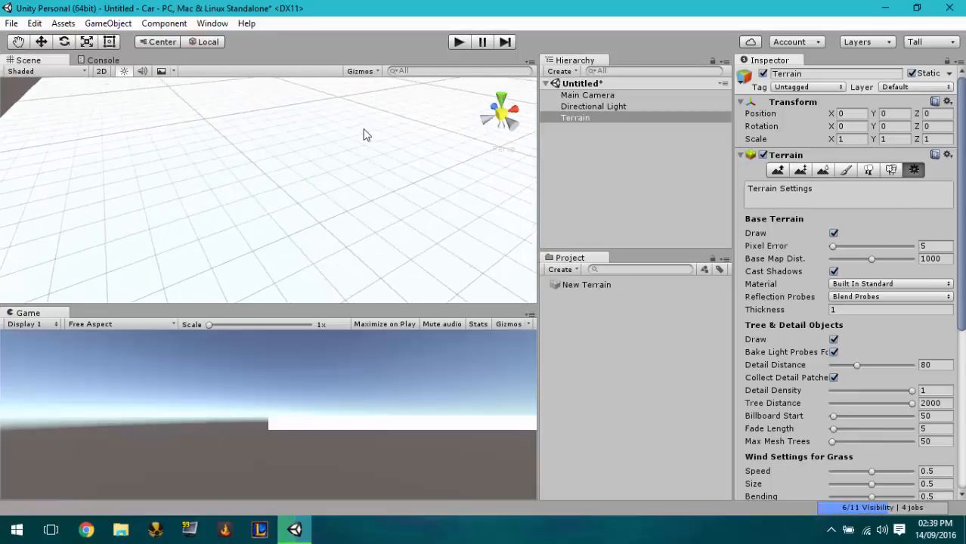
pyautogui.scroll(-5, 365, 137)
pyautogui.moveTo(362, 145); pyautogui.dragTo(322, 267, button='middle')
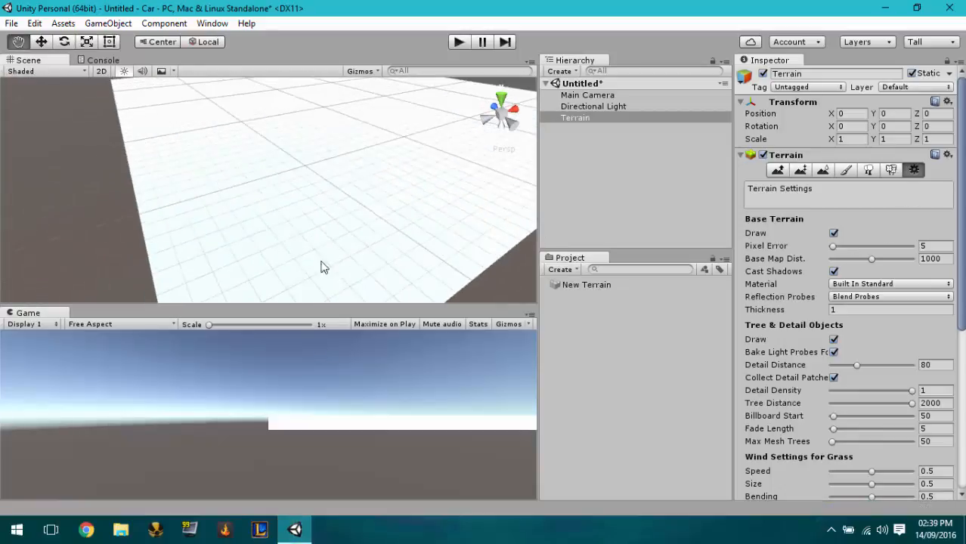
pyautogui.scroll(-4, 389, 130)
pyautogui.moveTo(400, 134); pyautogui.dragTo(365, 207, button='middle')
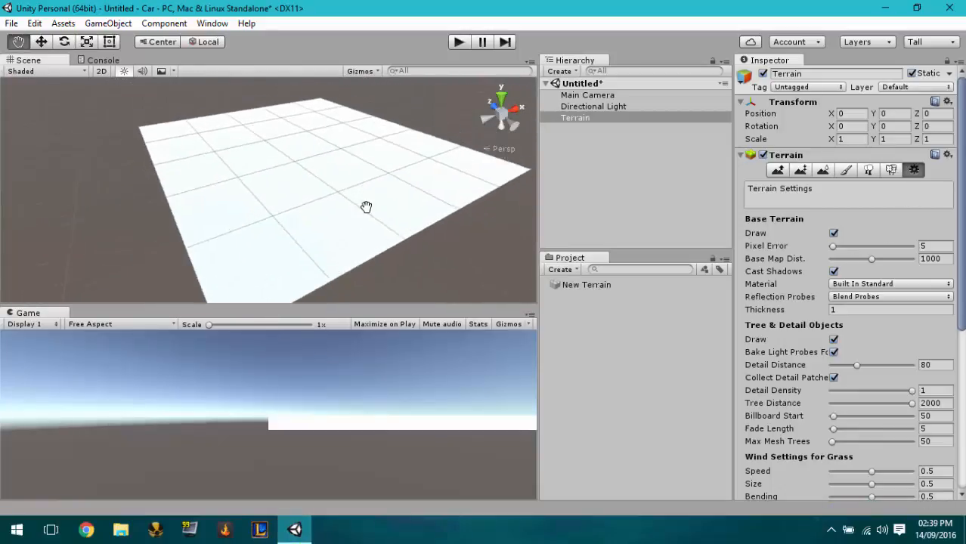
pyautogui.keyDown('alt'); pyautogui.moveTo(366, 207); pyautogui.dragTo(369, 148); pyautogui.keyUp('alt')
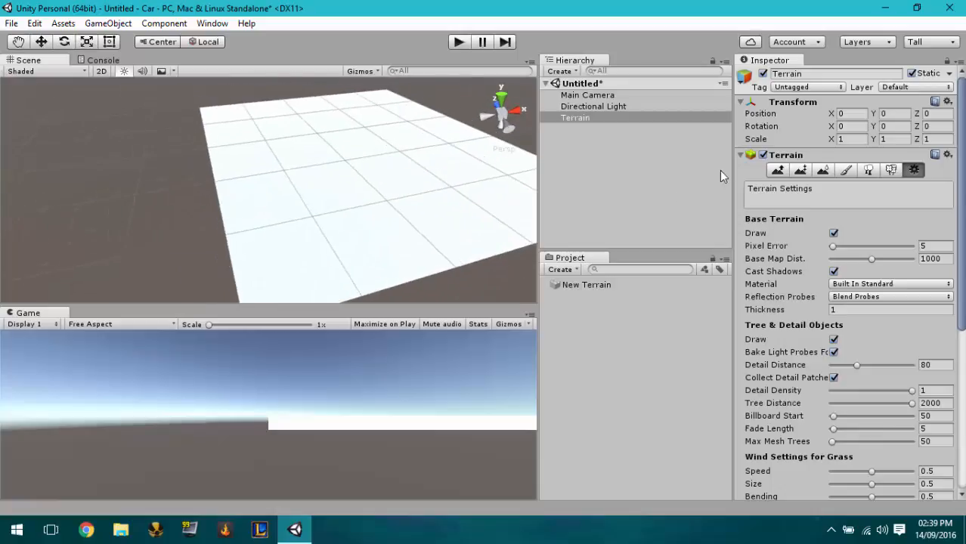
# - In the terrain's Resolution settings, set both Terrain Width and Terrain Length to 150
pyautogui.scroll(-3, 805, 264)
pyautogui.scroll(-3, 843, 268)
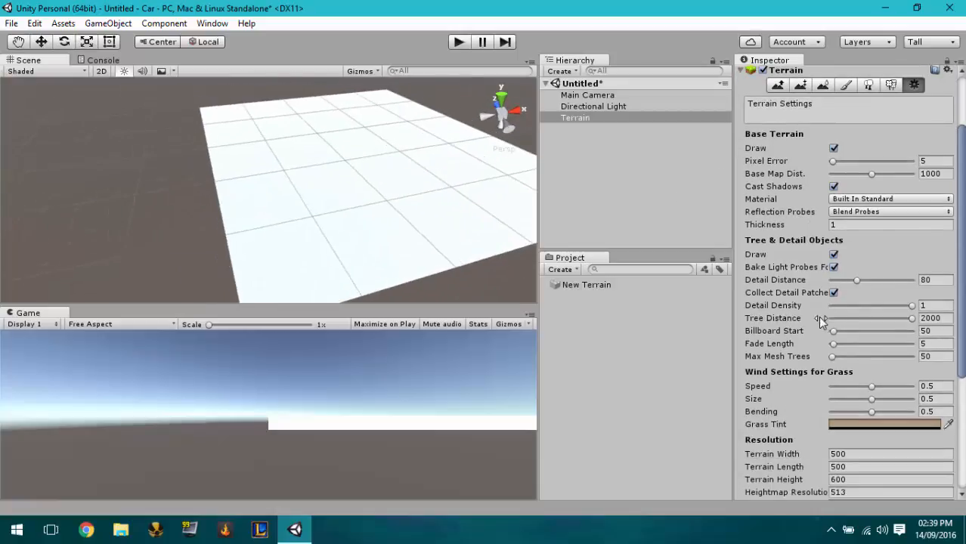
pyautogui.scroll(3, 811, 272)
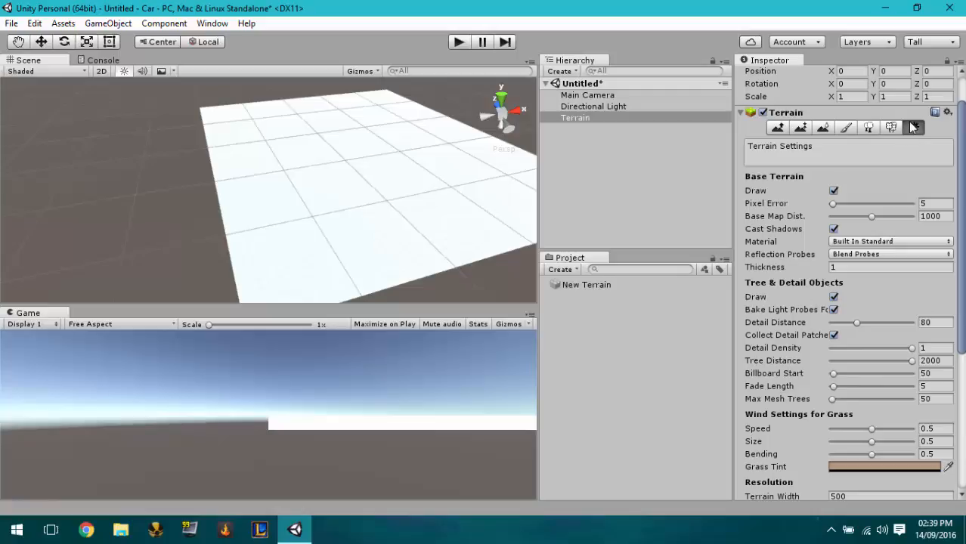
pyautogui.scroll(-6, 767, 306)
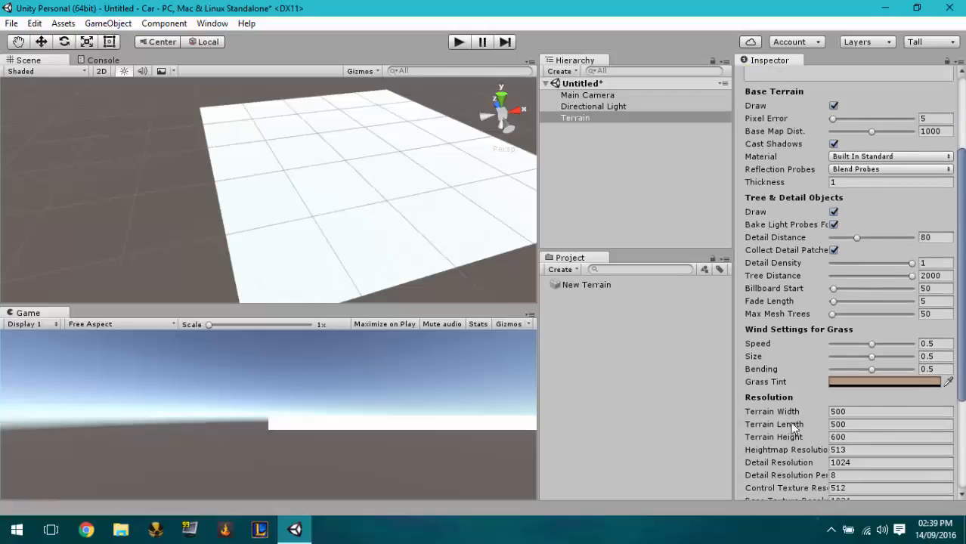
pyautogui.scroll(-3, 778, 397)
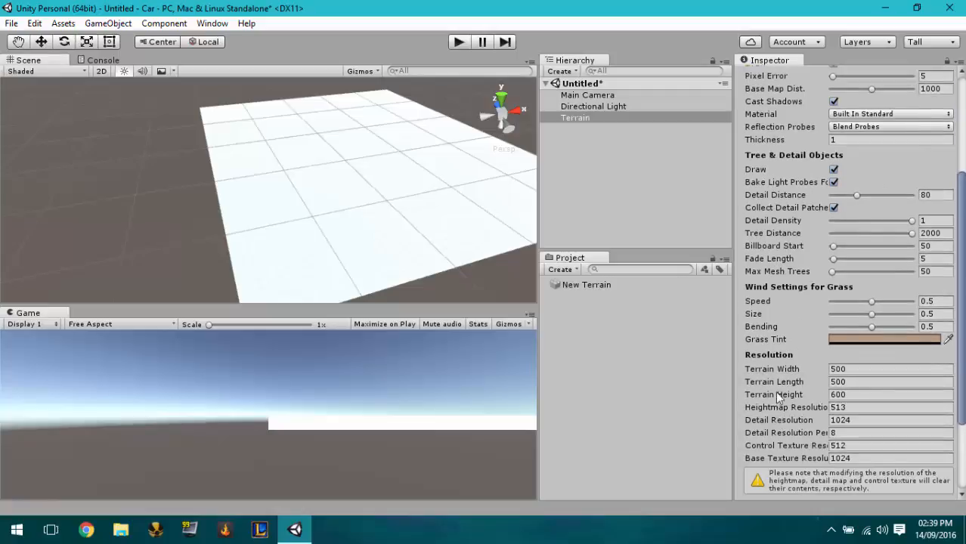
pyautogui.click(855, 368)
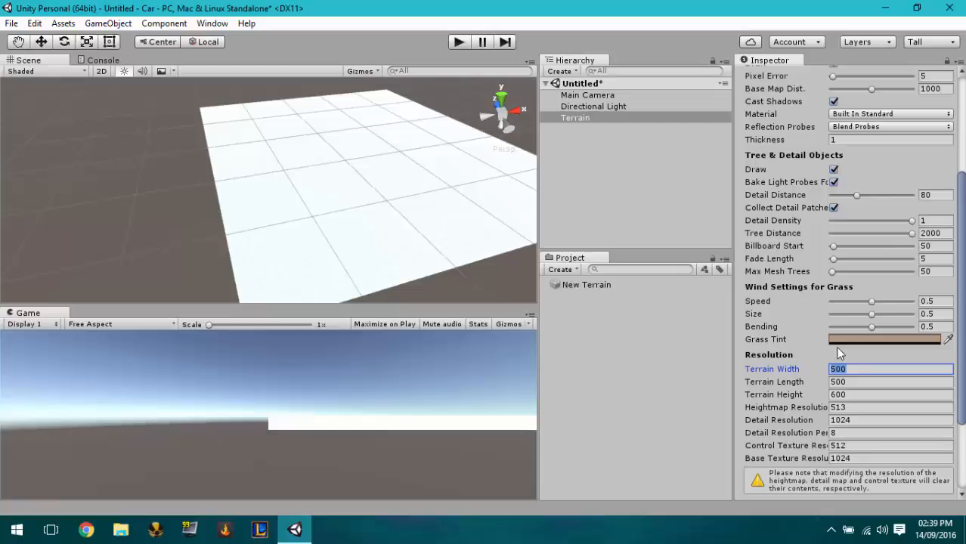
pyautogui.press('Tab')
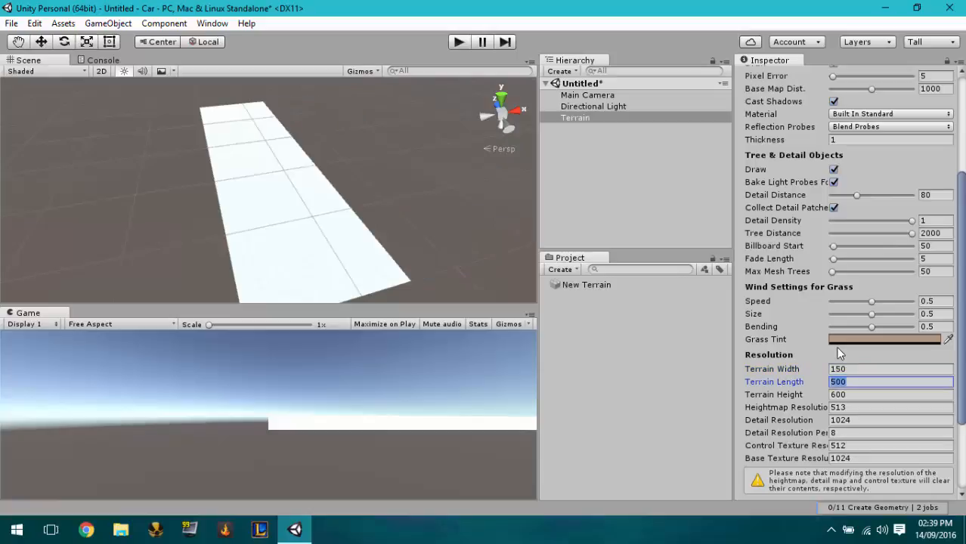
pyautogui.press('Return')
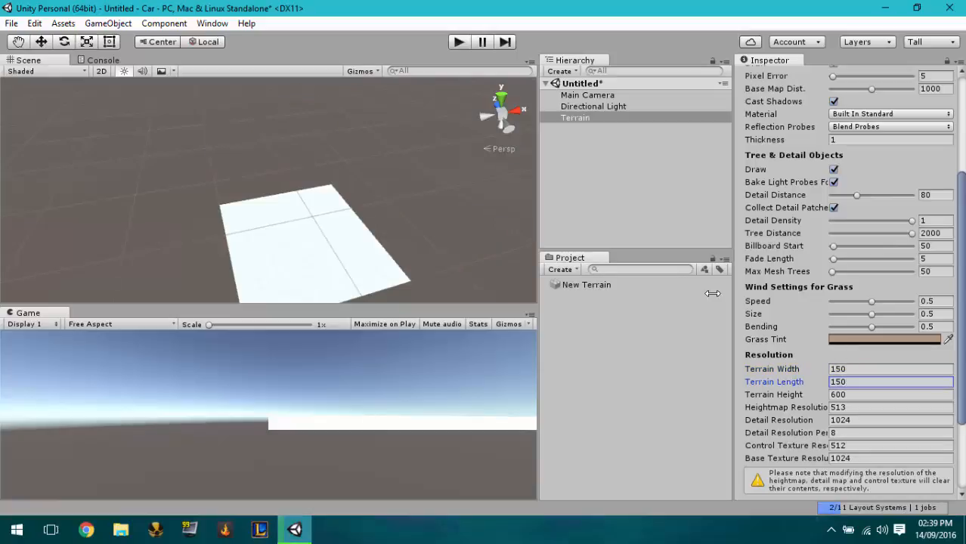
pyautogui.keyDown('alt'); pyautogui.moveTo(383, 129); pyautogui.dragTo(368, 201); pyautogui.keyUp('alt')
pyautogui.keyDown('alt'); pyautogui.scroll(6, 368, 201); pyautogui.keyUp('alt')
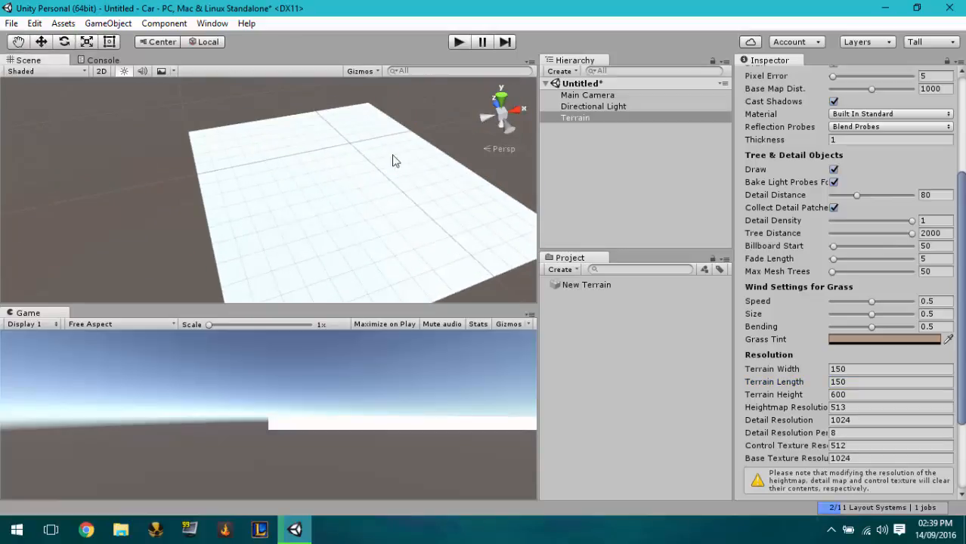
pyautogui.click(107, 25)
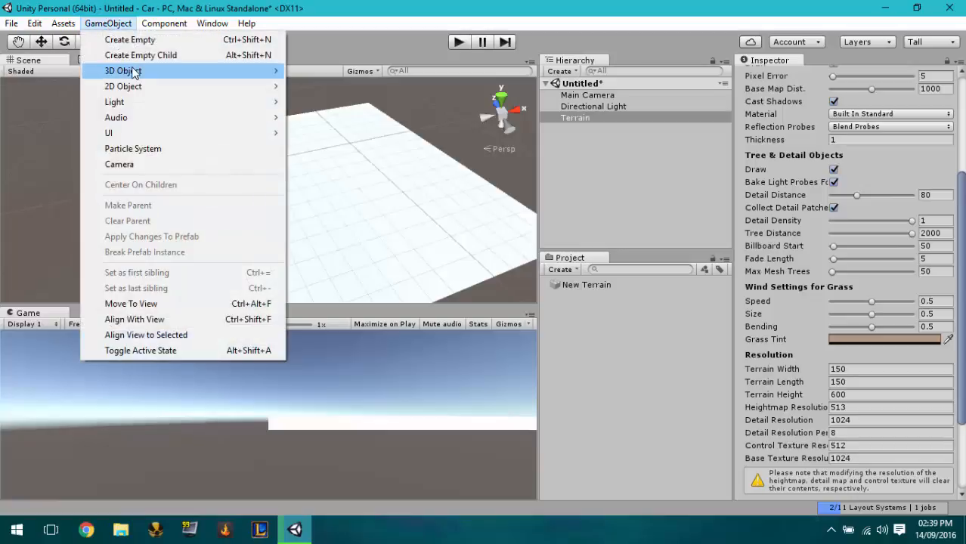
pyautogui.moveTo(135, 71)
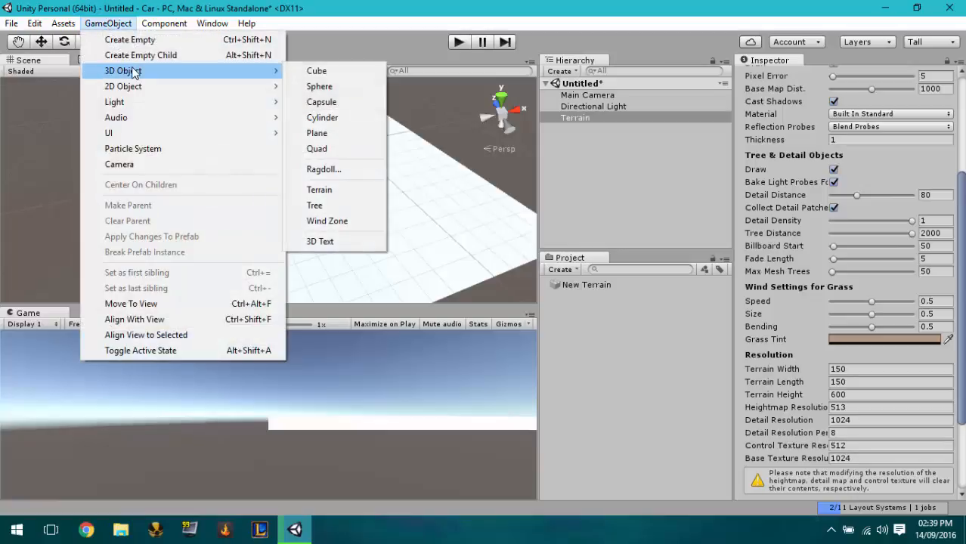
pyautogui.click(325, 118)
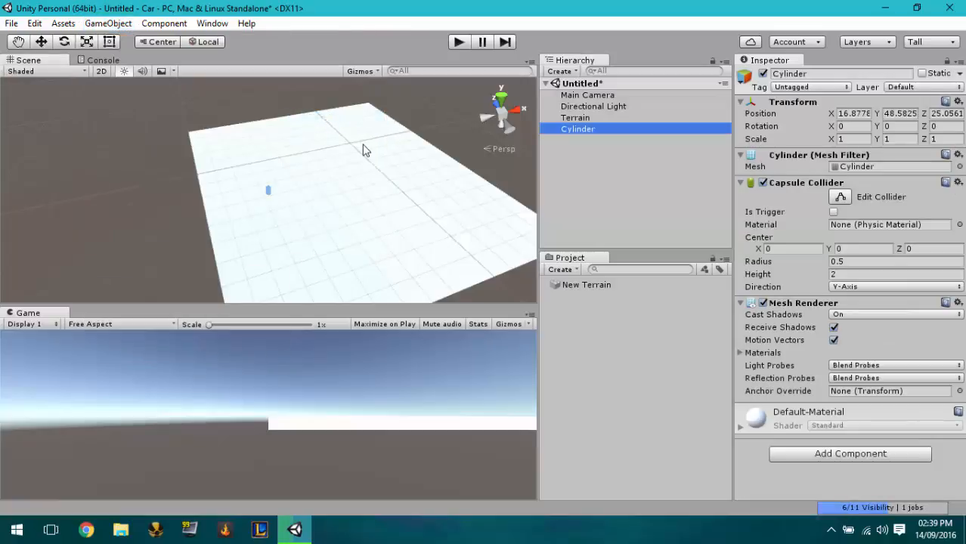
pyautogui.doubleClick(579, 129)
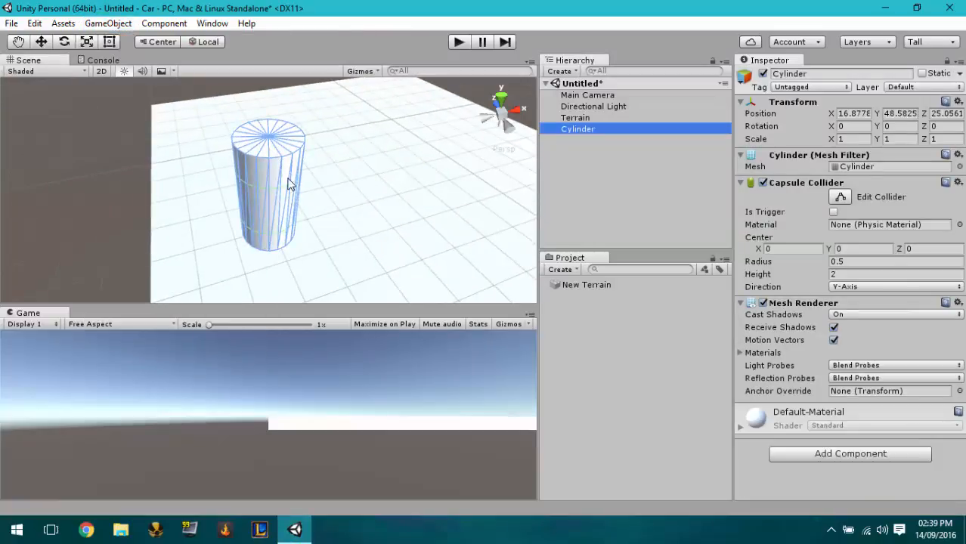
pyautogui.press('Delete')
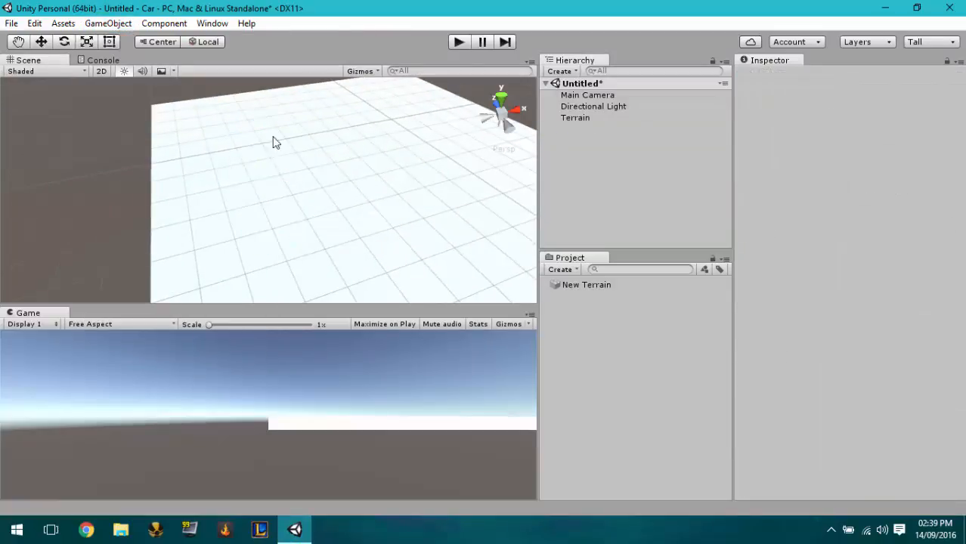
# - Create an empty GameObject in the Hierarchy and set its position to 0, 0, 0
pyautogui.rightClick(583, 139)
pyautogui.click(642, 257)
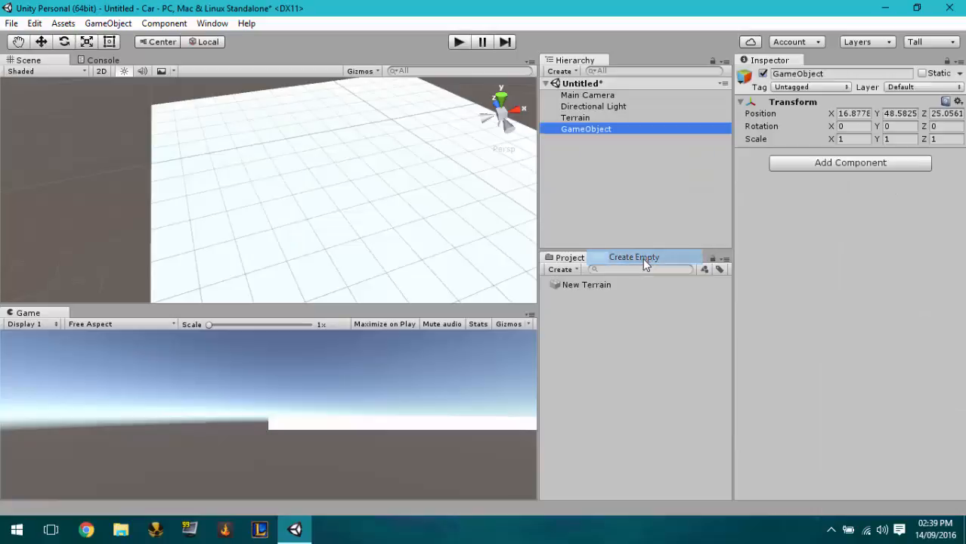
pyautogui.click(862, 113)
pyautogui.write('0')
pyautogui.press('Tab')
pyautogui.write('0')
pyautogui.press('Tab')
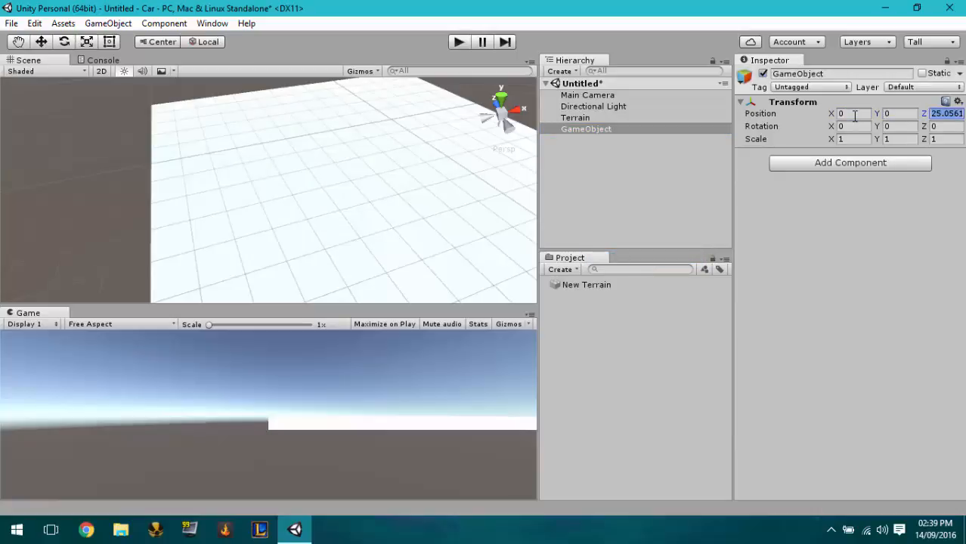
pyautogui.write('0')
# - Add a Character Controller component to the empty GameObject
pyautogui.hotkey('ctrl', 'shift', 'a')
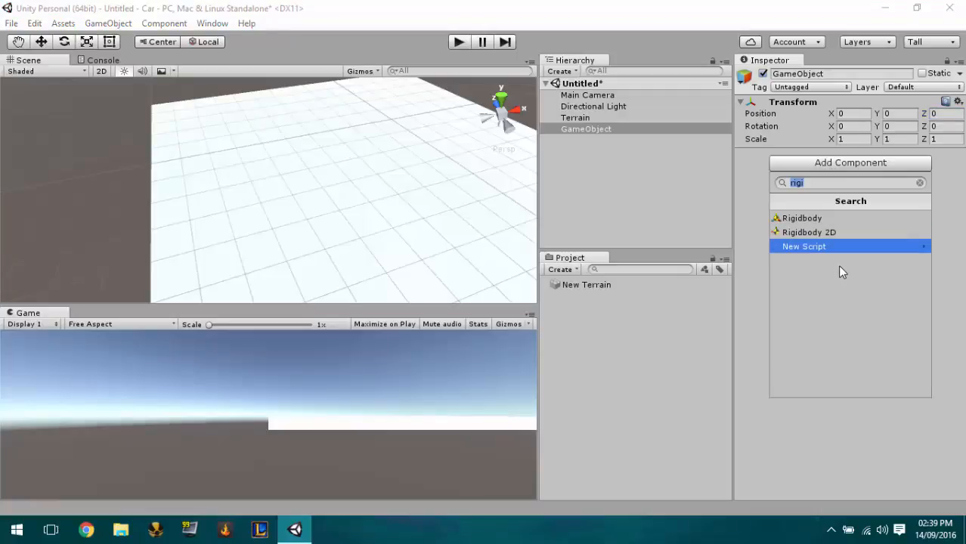
pyautogui.write('char')
pyautogui.press('Return')
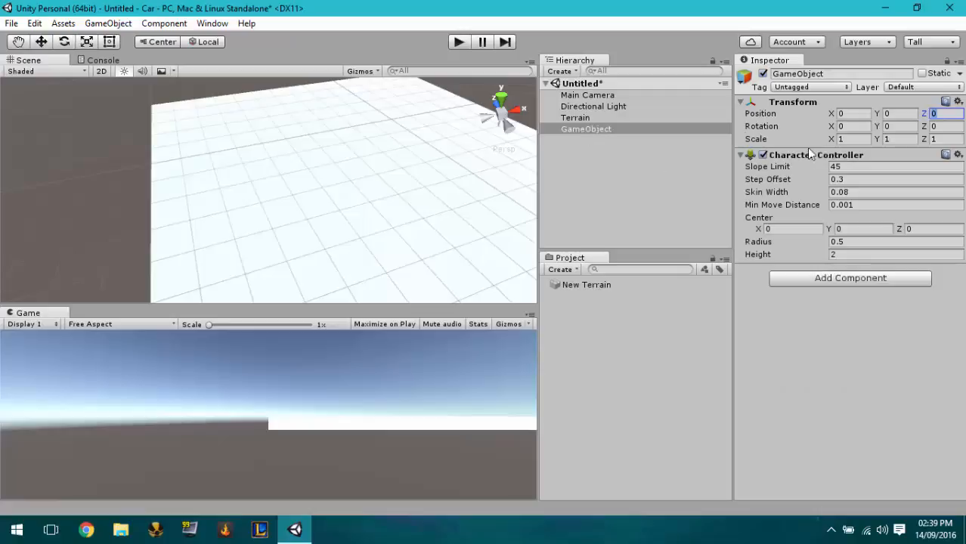
# - Make the Main Camera a child of the empty GameObject in the Hierarchy
pyautogui.moveTo(581, 97); pyautogui.dragTo(576, 130)
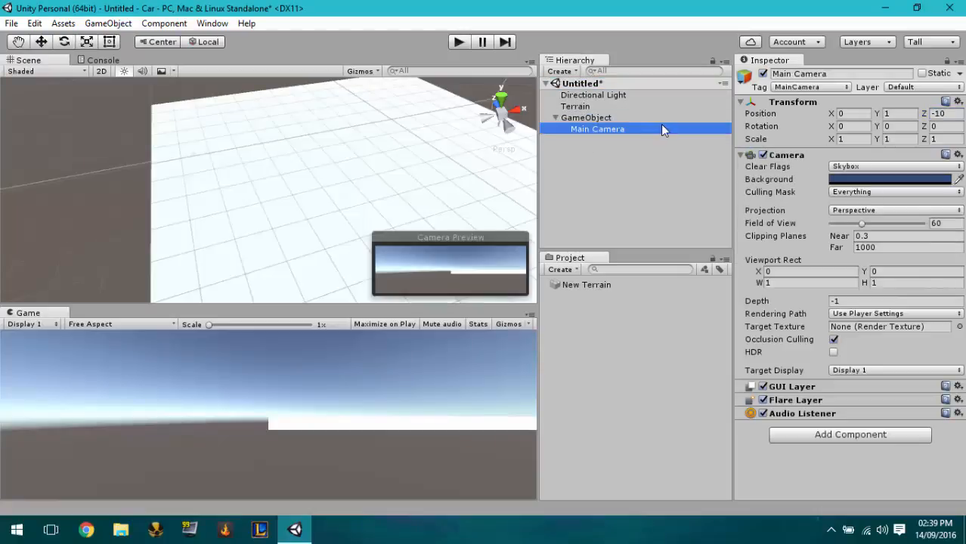
# - Set the Main Camera's Y and Z positions to 0 so that it sits at its parent object's origin
pyautogui.click(907, 114)
pyautogui.write('0')
pyautogui.press('Tab')
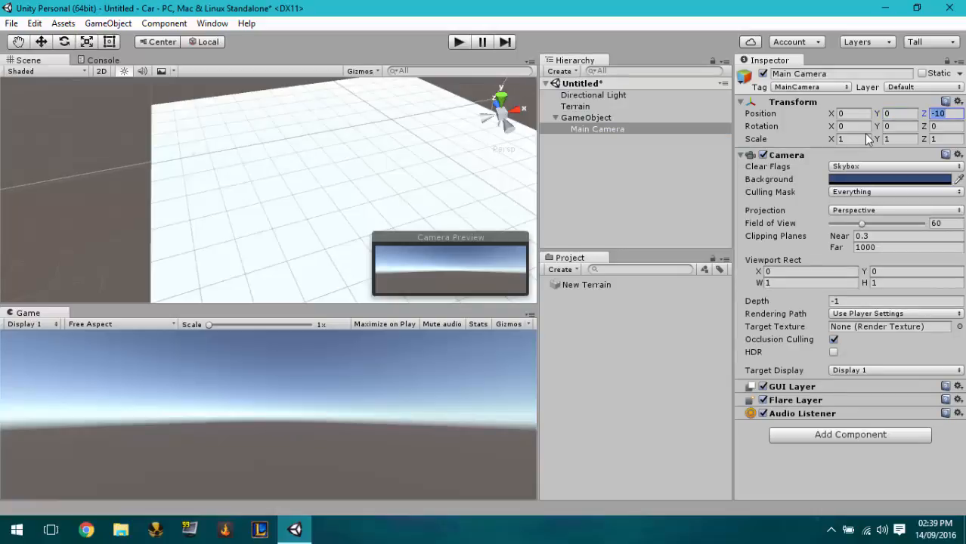
pyautogui.write('0')
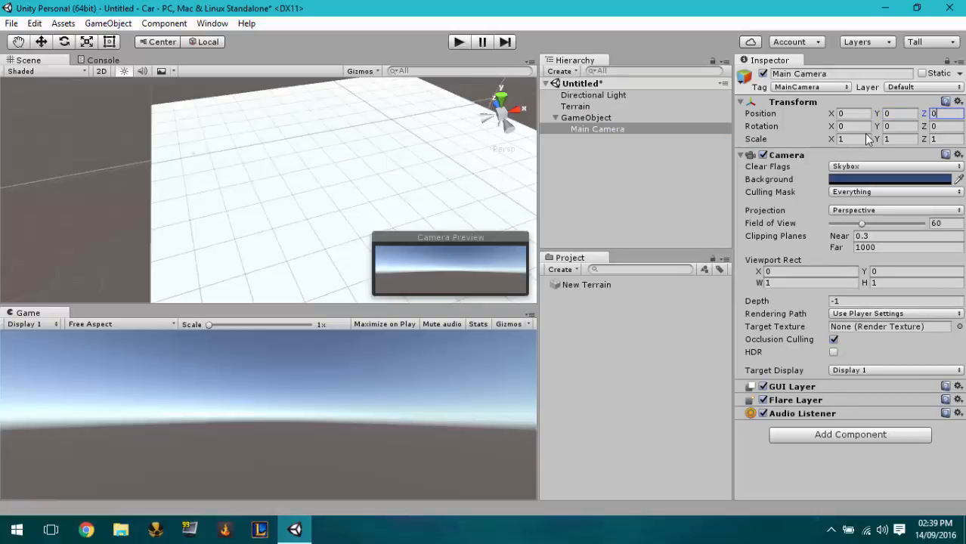
# - Raise the Main Camera above its parent's character controller by setting its Y position to 1.5
pyautogui.doubleClick(586, 119)
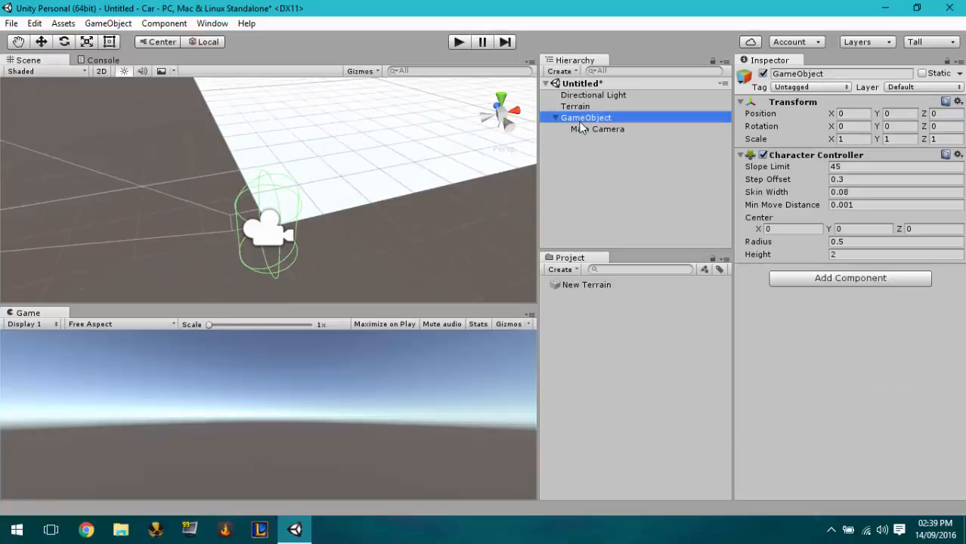
pyautogui.click(582, 129)
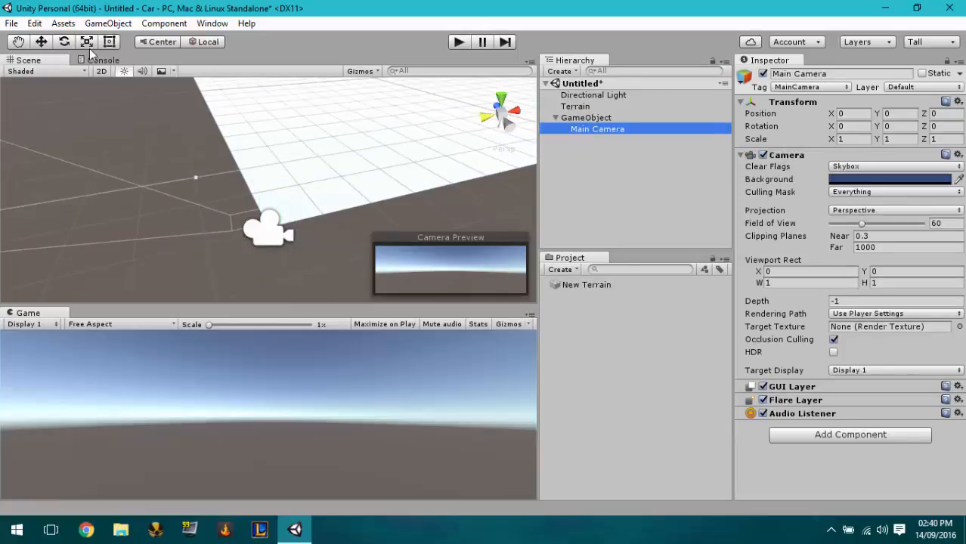
pyautogui.press('w')
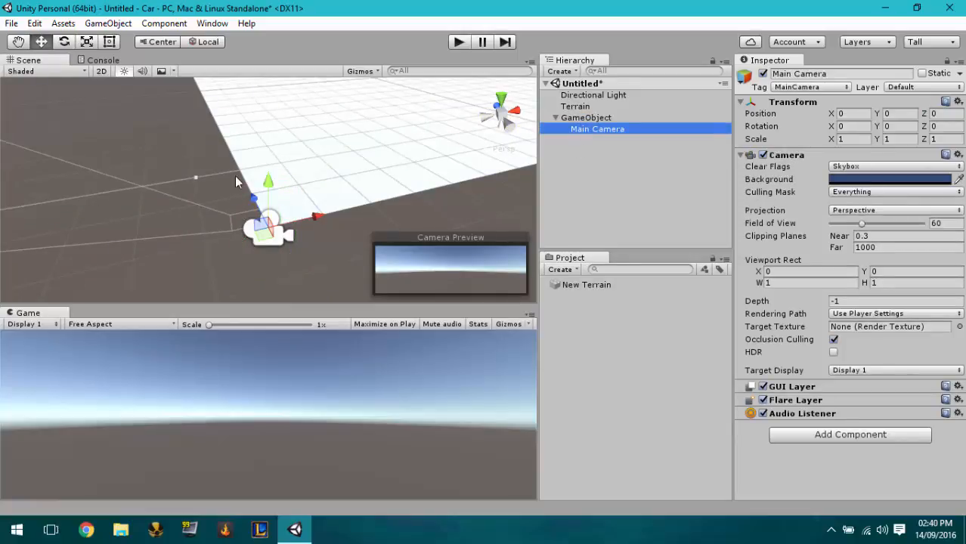
pyautogui.keyDown('alt'); pyautogui.moveTo(227, 183); pyautogui.dragTo(134, 161); pyautogui.keyUp('alt')
pyautogui.keyDown('alt'); pyautogui.moveTo(231, 190); pyautogui.dragTo(197, 176); pyautogui.keyUp('alt')
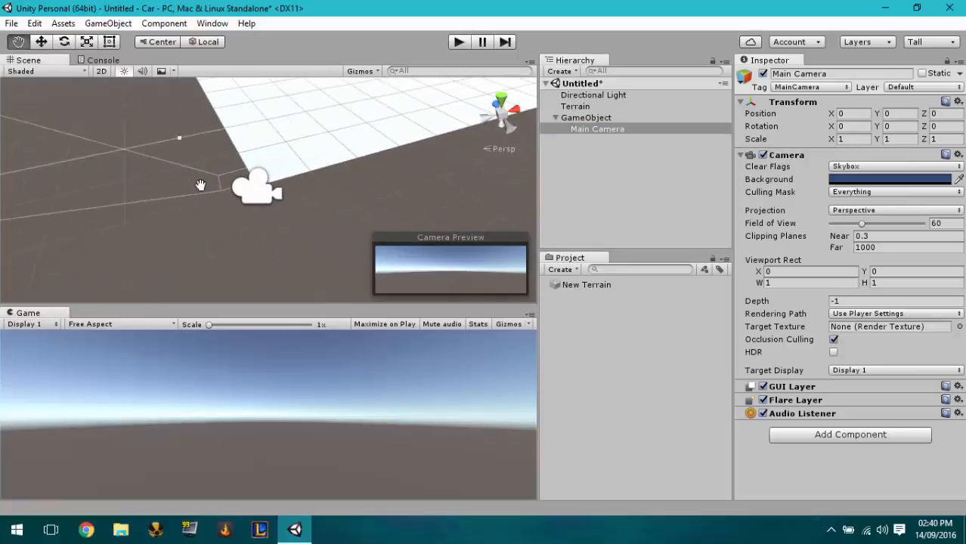
pyautogui.click(47, 45)
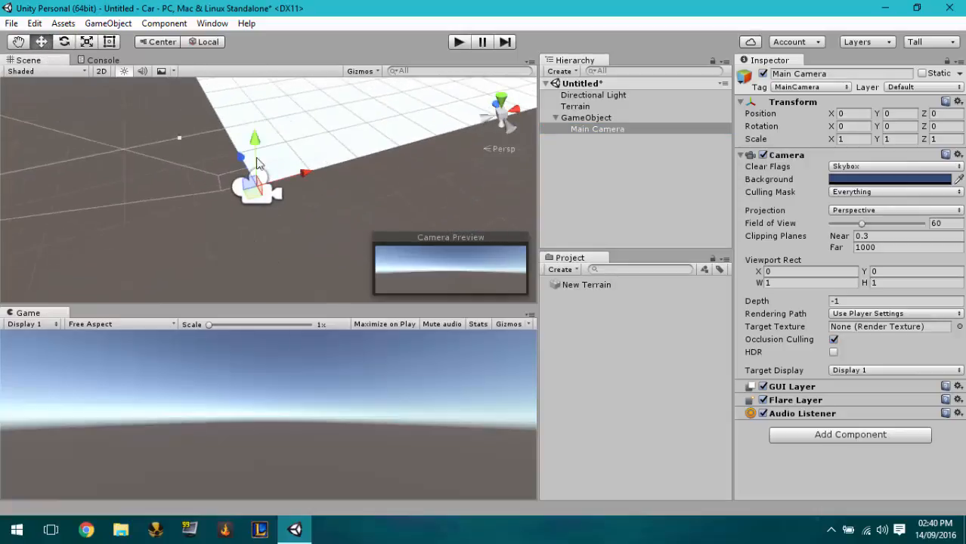
pyautogui.moveTo(254, 146); pyautogui.dragTo(257, 124)
pyautogui.hotkey('ctrl', 'z')
pyautogui.click(886, 114)
pyautogui.write('1')
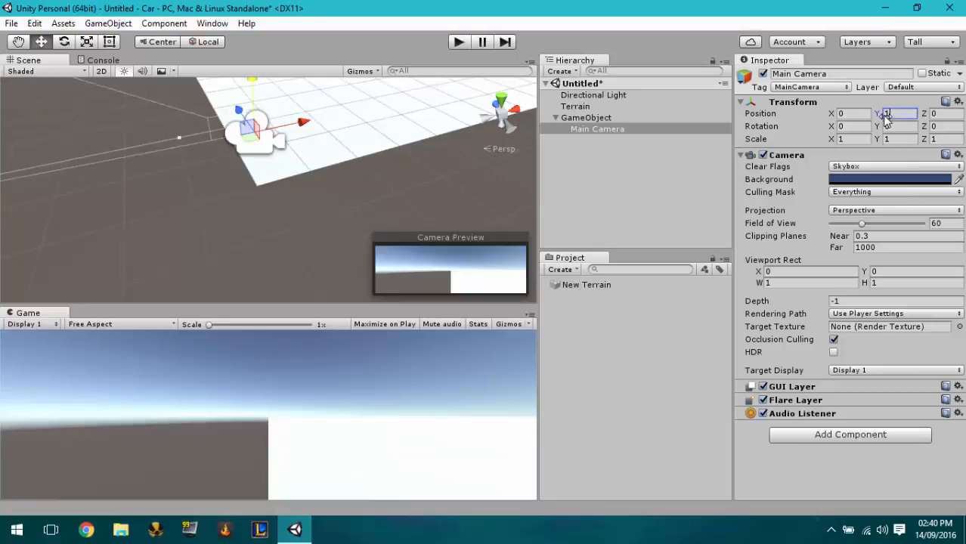
pyautogui.write('.5')
# - Move the GameObject with its camera onto the terrain, to about X 2.47 and Z 2.87
pyautogui.keyDown('alt'); pyautogui.moveTo(266, 155); pyautogui.dragTo(281, 134); pyautogui.keyUp('alt')
pyautogui.click(387, 166)
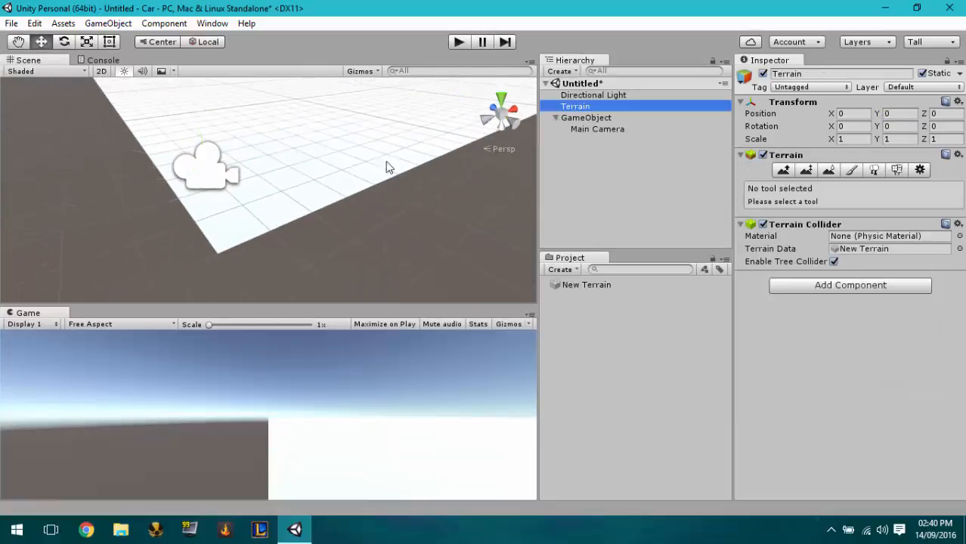
pyautogui.click(583, 118)
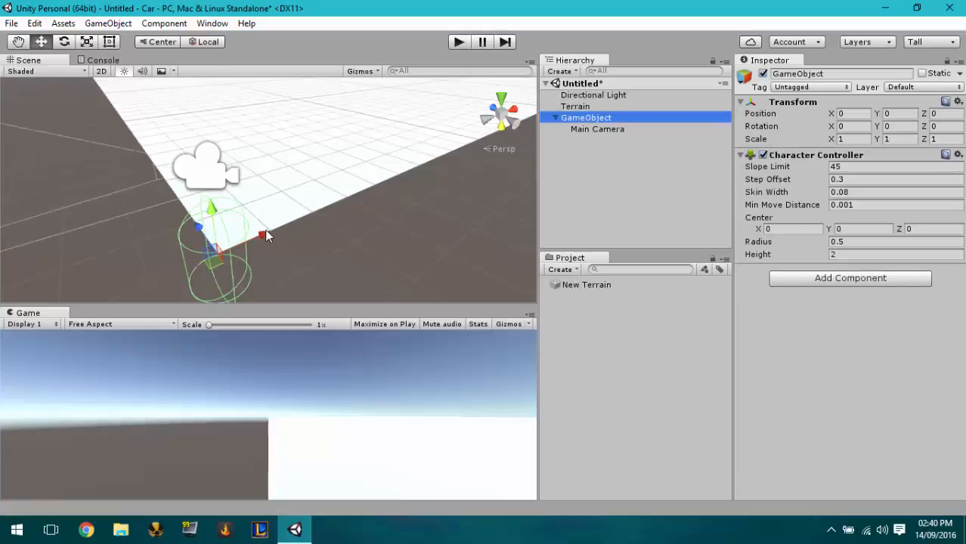
pyautogui.moveTo(266, 236); pyautogui.dragTo(212, 123)
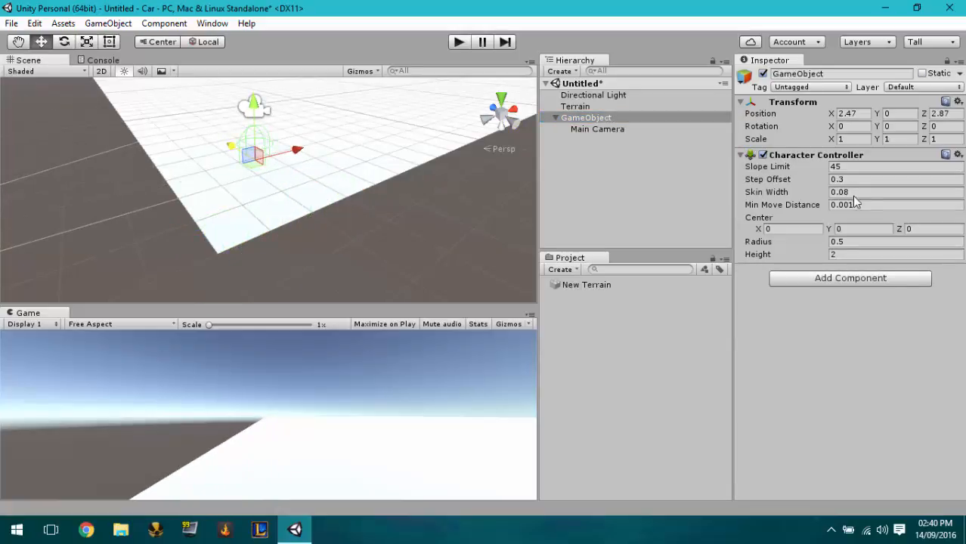
pyautogui.click(851, 244)
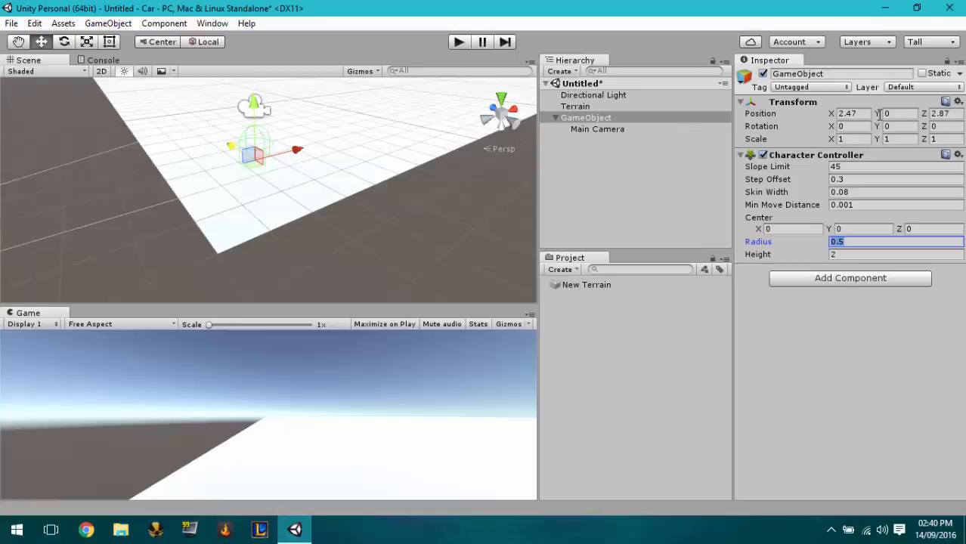
# - Lower the Main Camera by setting its Y position to 1 and check its placement over the terrain
pyautogui.click(627, 129)
pyautogui.click(903, 113)
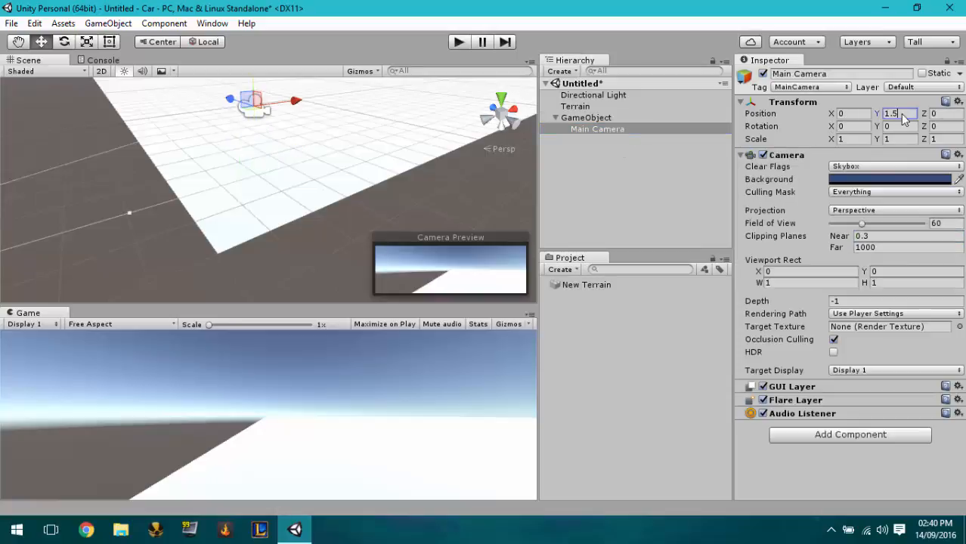
pyautogui.write('1')
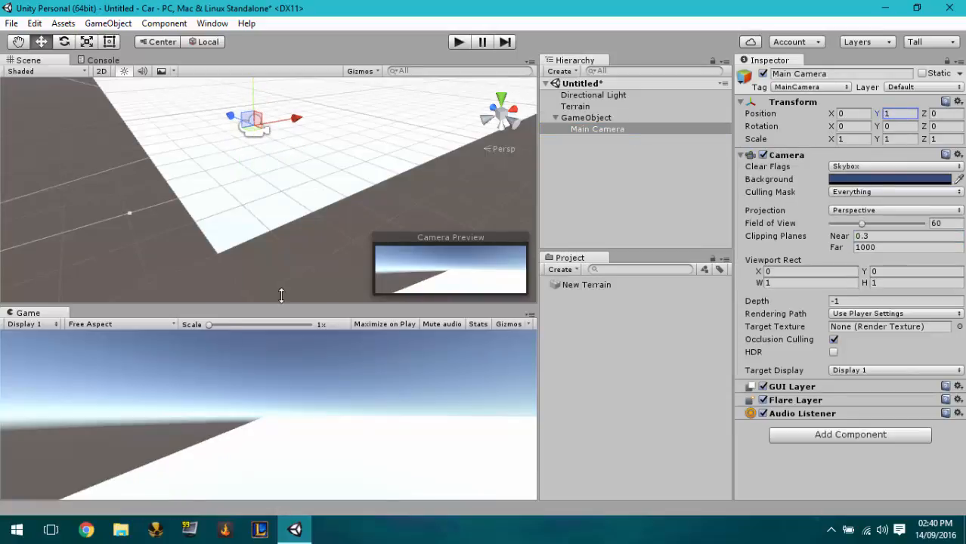
pyautogui.moveTo(228, 252); pyautogui.dragTo(248, 194, button='right')
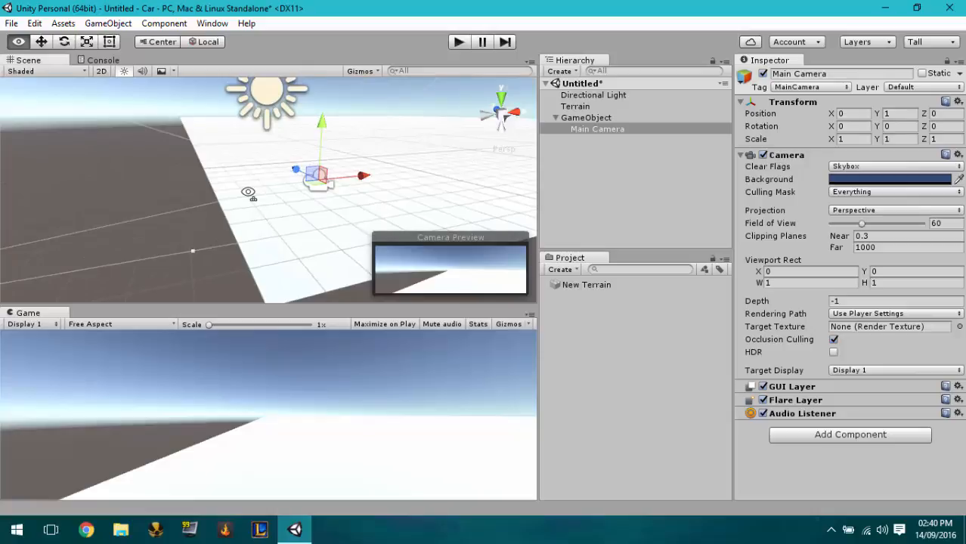
pyautogui.doubleClick(606, 129)
pyautogui.moveTo(453, 189); pyautogui.dragTo(312, 271, button='right')
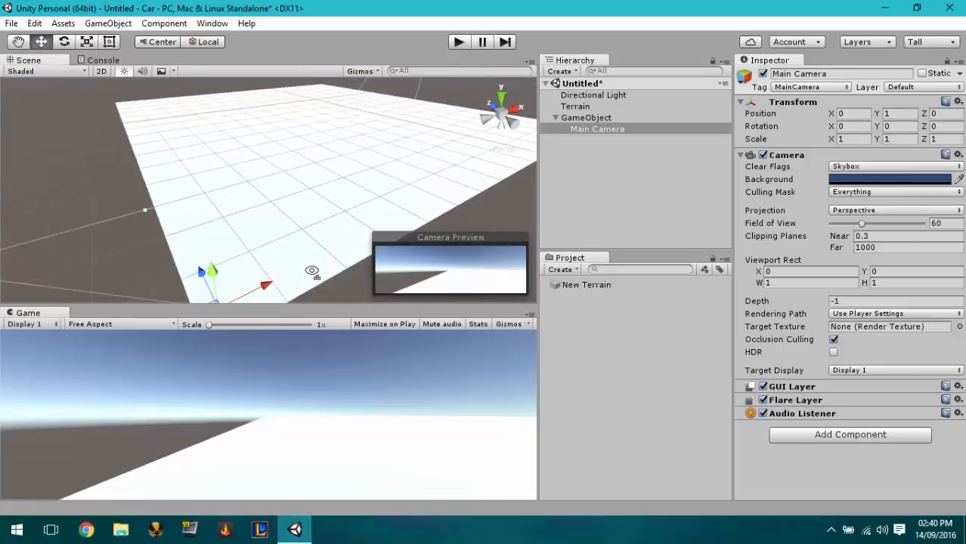
pyautogui.click(583, 117)
pyautogui.press('Delete')
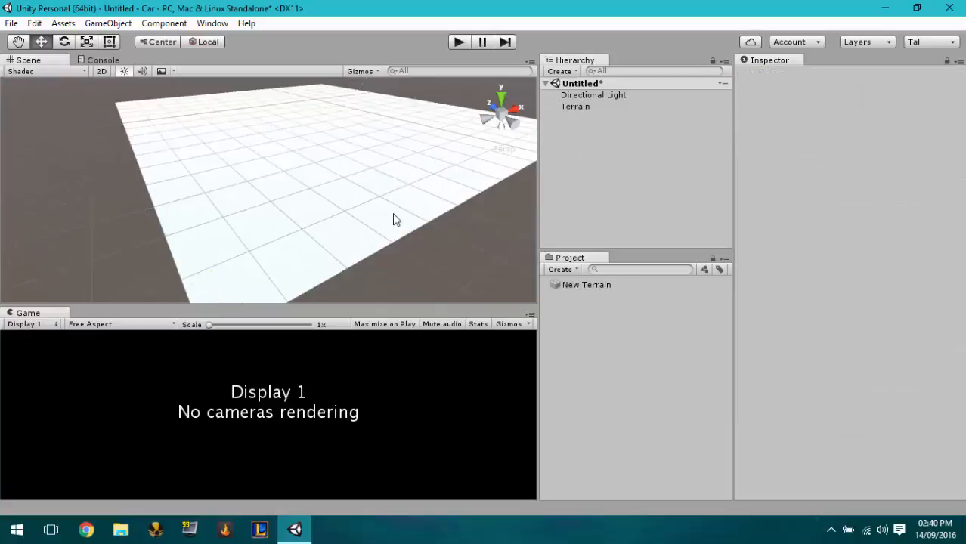
pyautogui.hotkey('ctrl', 'z')
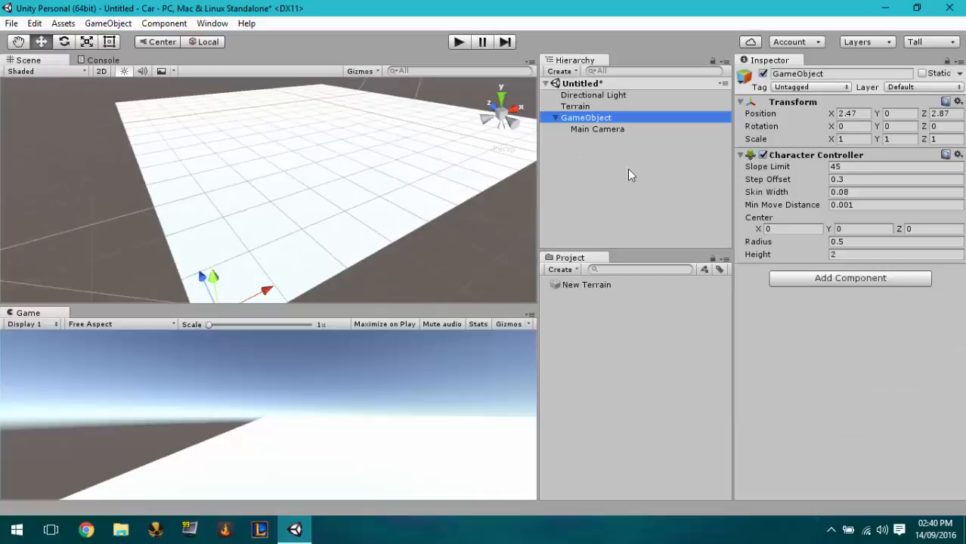
# - Unparent the Main Camera from the GameObject and delete the GameObject from the scene
pyautogui.moveTo(598, 130); pyautogui.dragTo(606, 208)
pyautogui.click(580, 121)
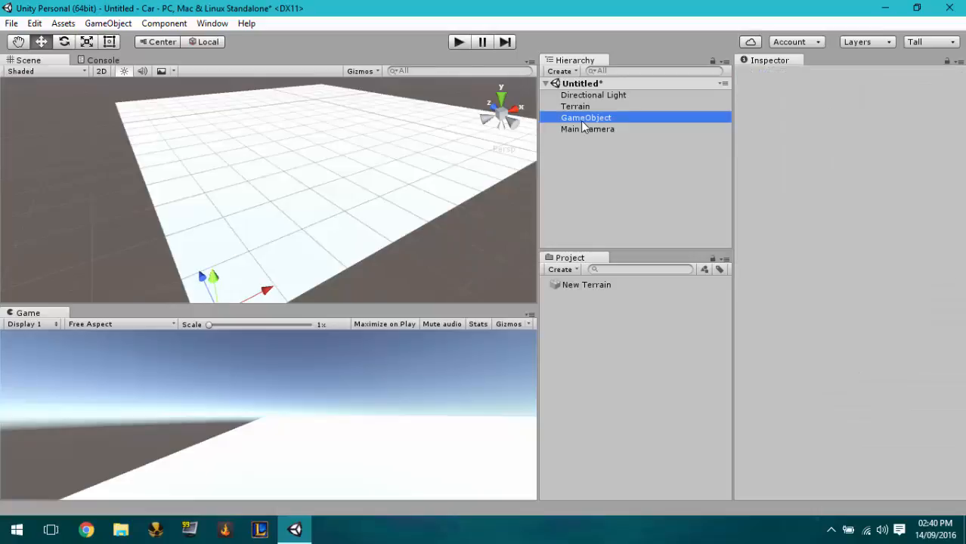
pyautogui.press('Delete')
# - Set the Main Camera's X position to 0 and its Z position to -10
pyautogui.click(584, 118)
pyautogui.click(847, 113)
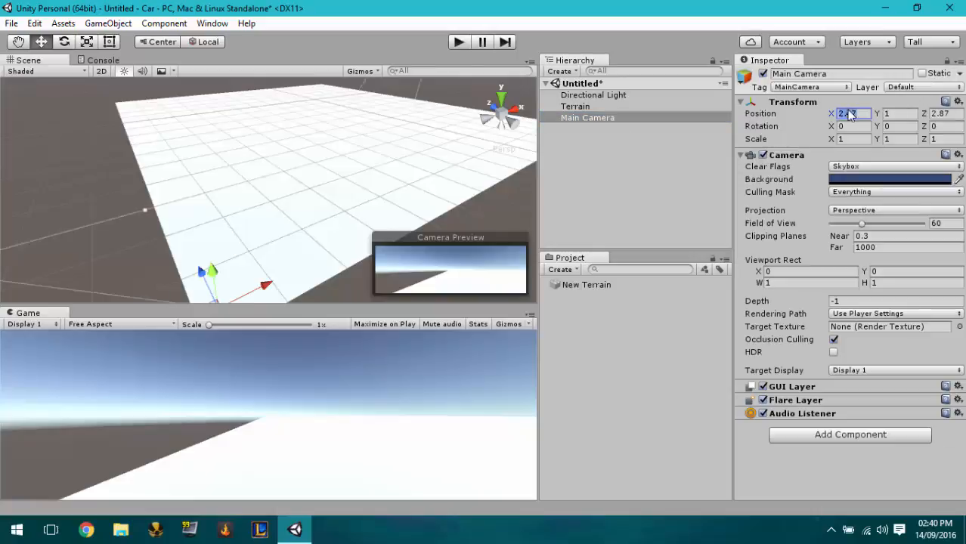
pyautogui.write('0')
pyautogui.click(945, 113)
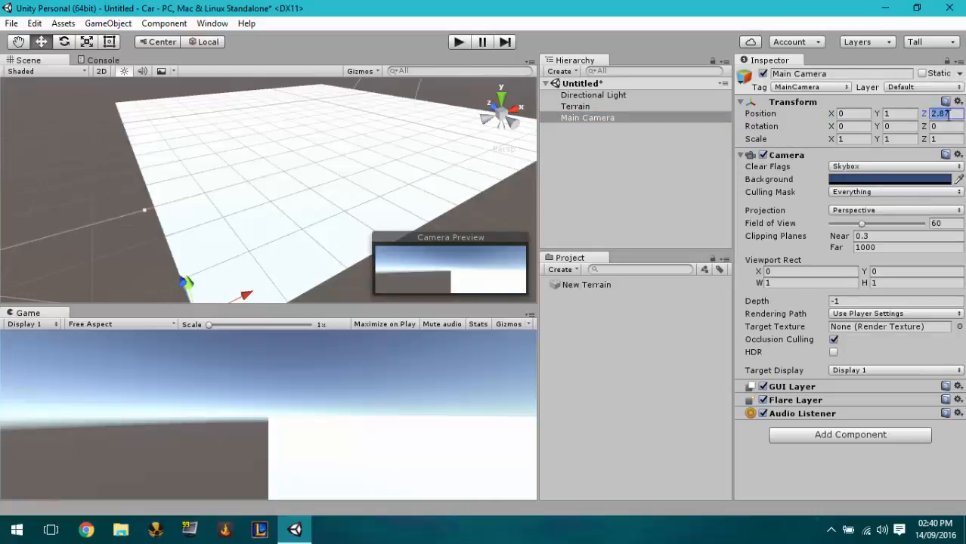
pyautogui.write('-10')
pyautogui.click(655, 156)
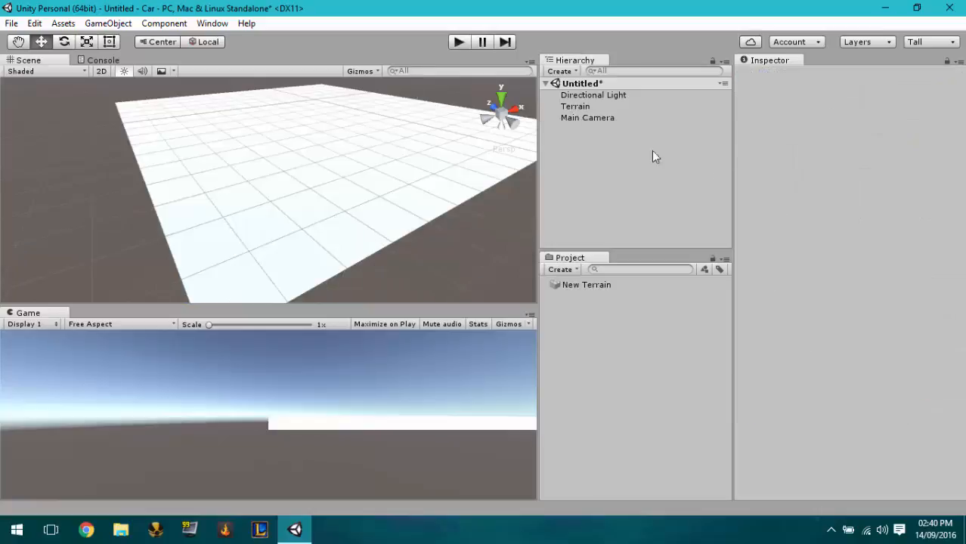
# - Open the Asset Store, detach it as a floating window and maximize it
pyautogui.click(212, 25)
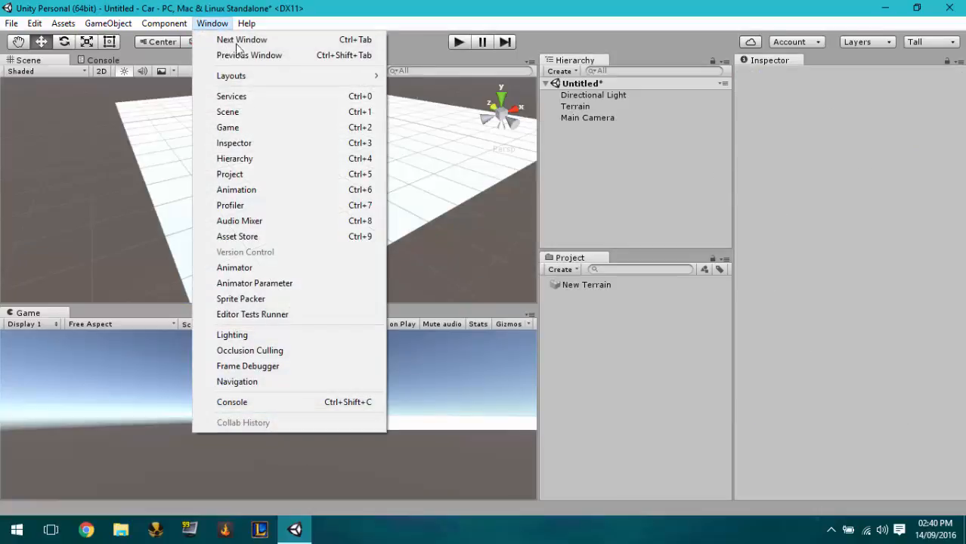
pyautogui.click(310, 237)
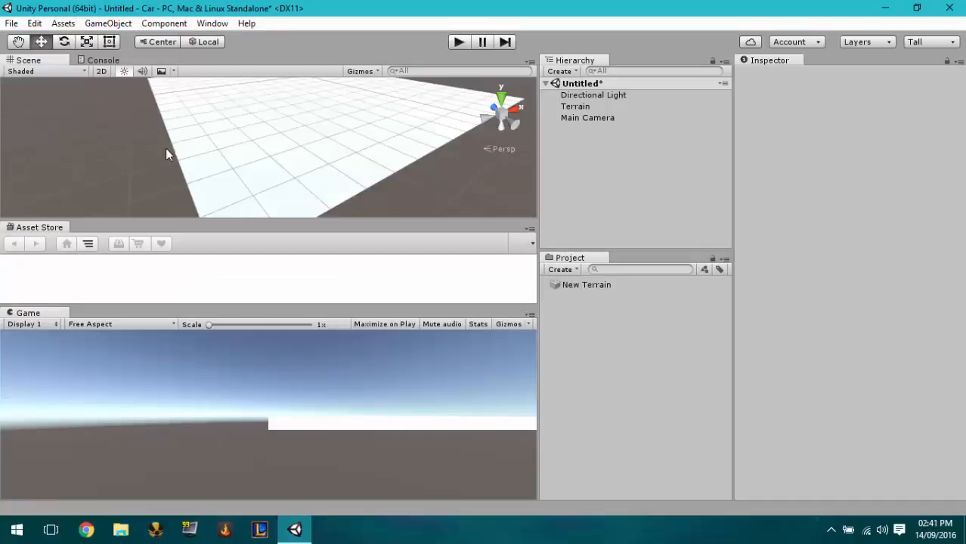
pyautogui.moveTo(53, 231); pyautogui.dragTo(231, 133)
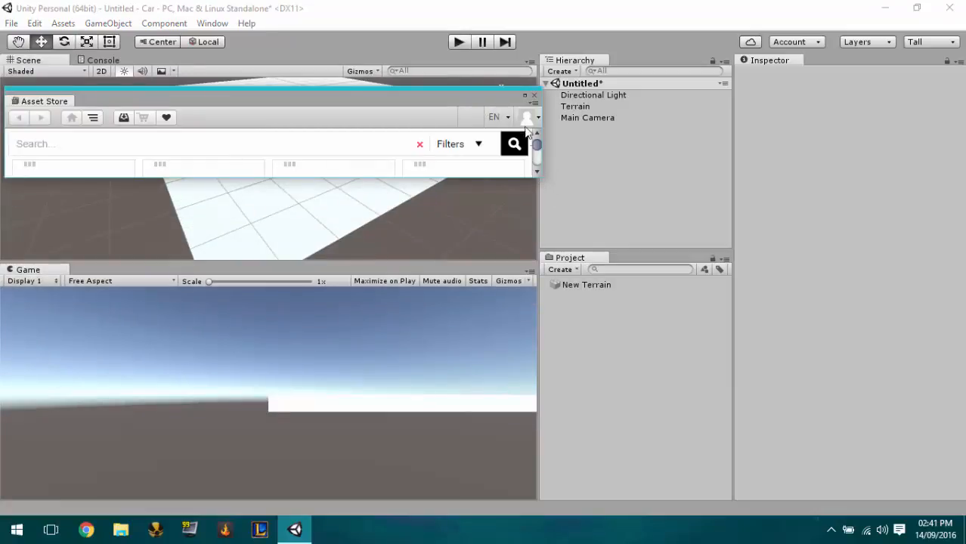
pyautogui.click(525, 97)
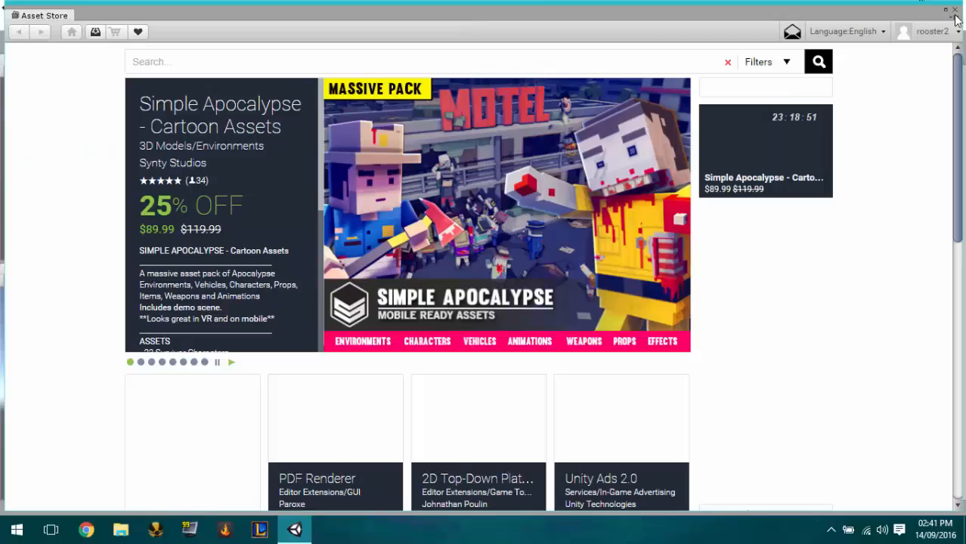
# - Show the Asset Store's 3D Models/Vehicles/Land category and sort its packages by price
pyautogui.click(711, 104)
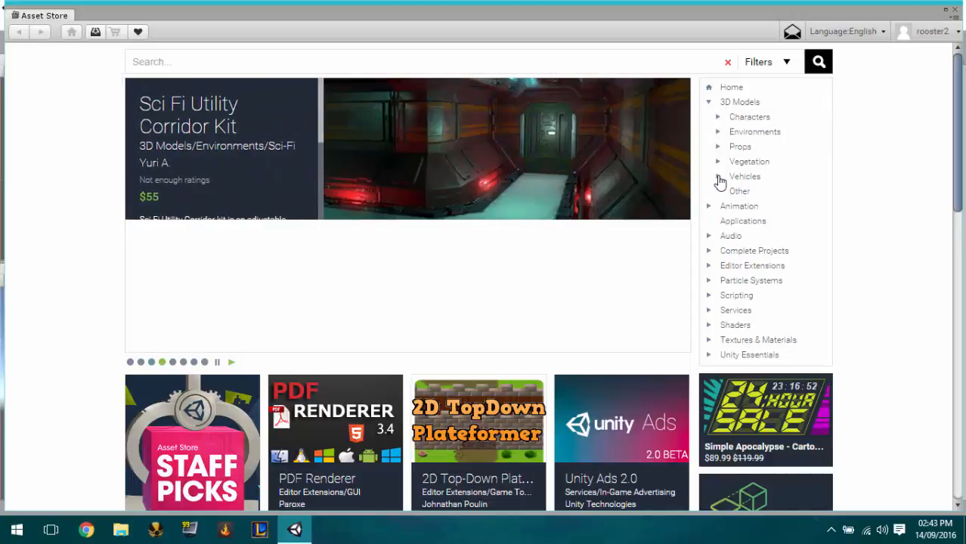
pyautogui.click(717, 176)
pyautogui.click(749, 213)
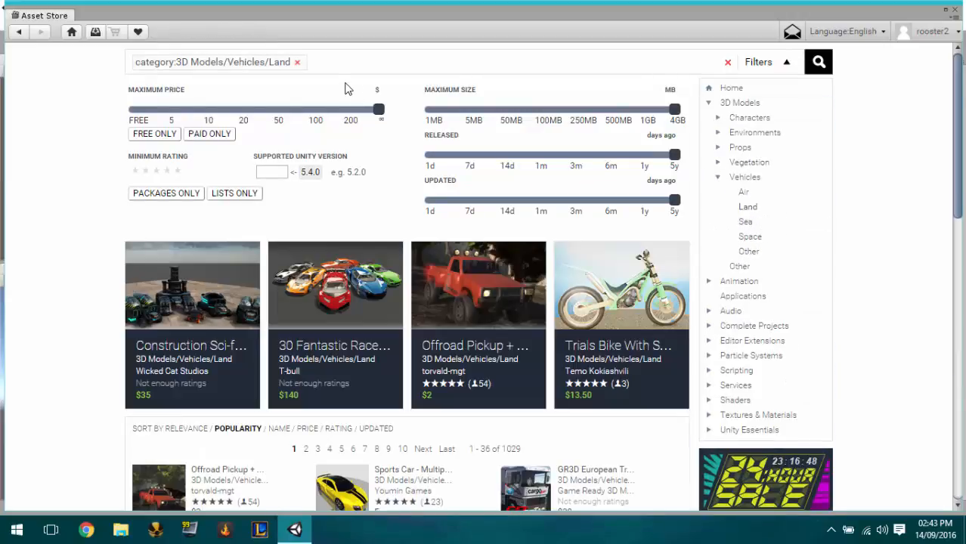
pyautogui.scroll(-3, 309, 141)
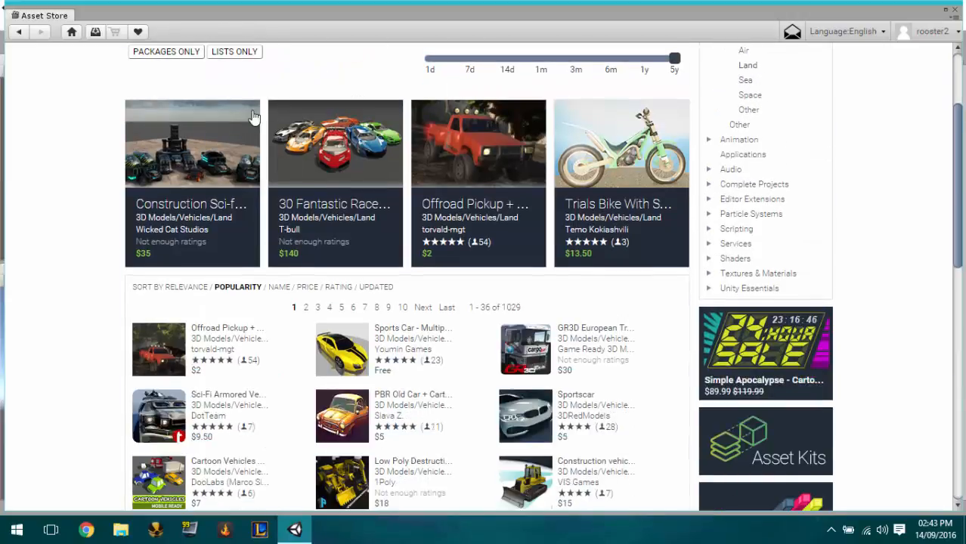
pyautogui.scroll(-2, 301, 250)
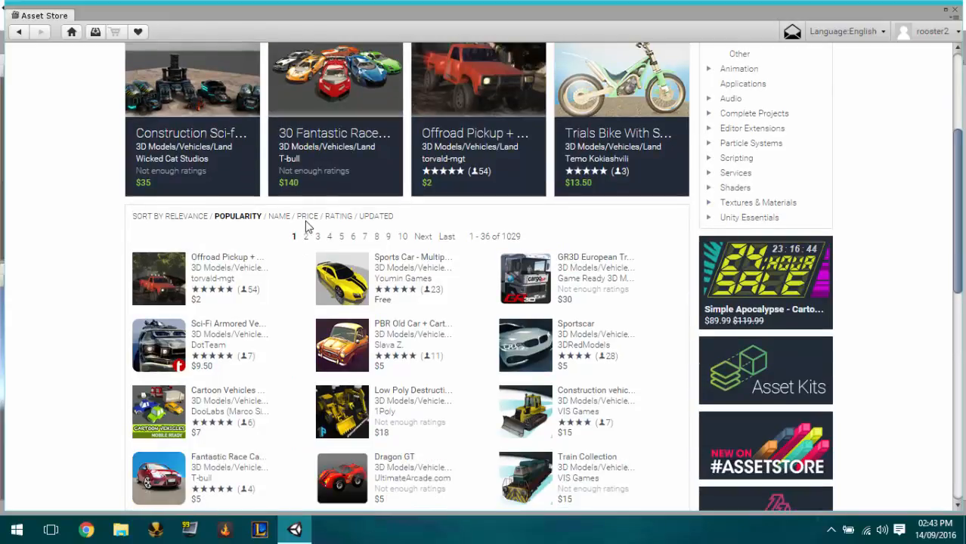
pyautogui.click(307, 218)
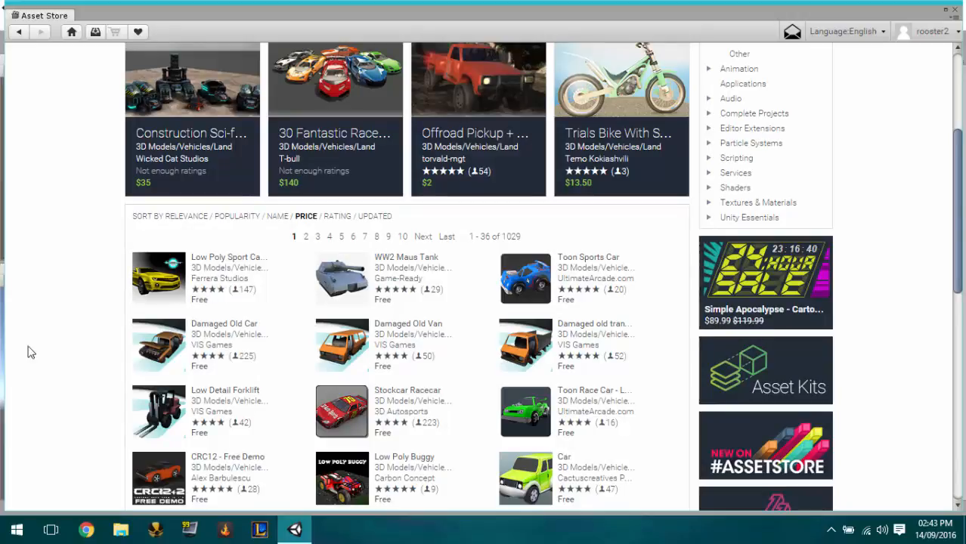
# - Browse the free land vehicle packages and open the Stockcar Racecar package page
pyautogui.scroll(-1, 36, 350)
pyautogui.scroll(-1, 59, 284)
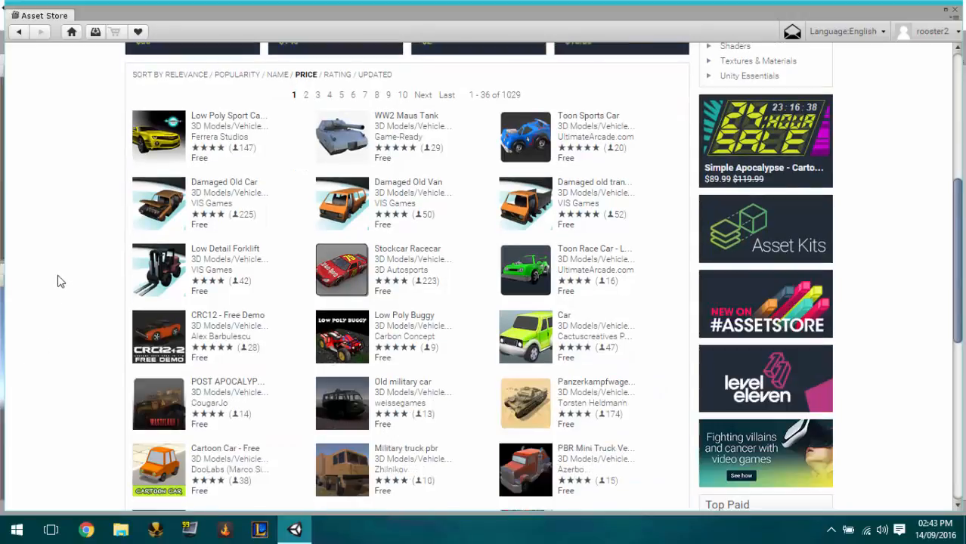
pyautogui.scroll(-1, 60, 286)
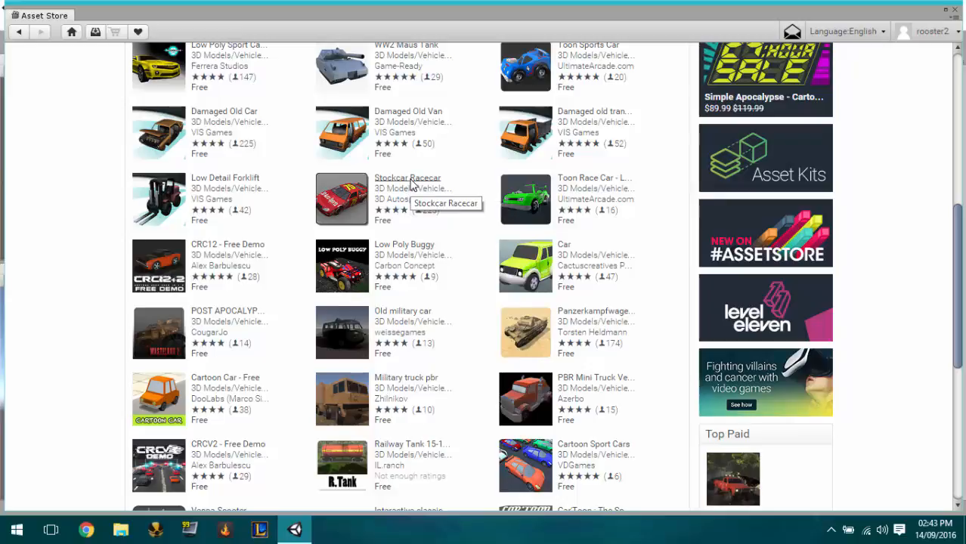
pyautogui.scroll(-1, 412, 185)
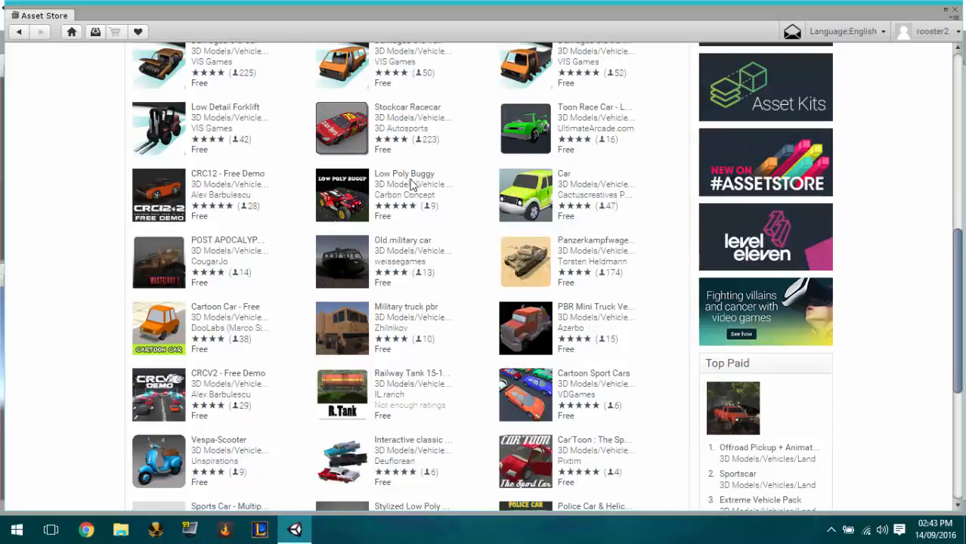
pyautogui.scroll(-1, 412, 186)
pyautogui.scroll(-2, 412, 185)
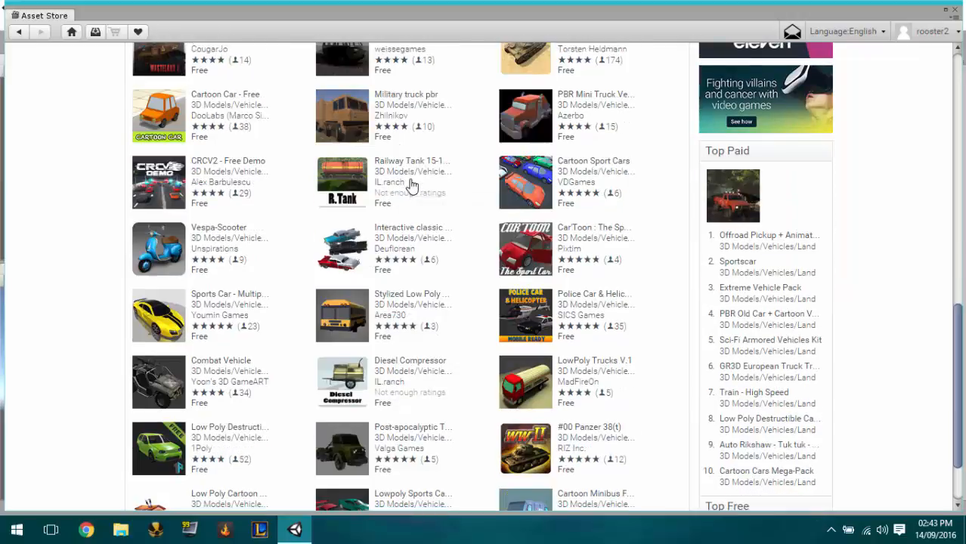
pyautogui.scroll(4, 412, 185)
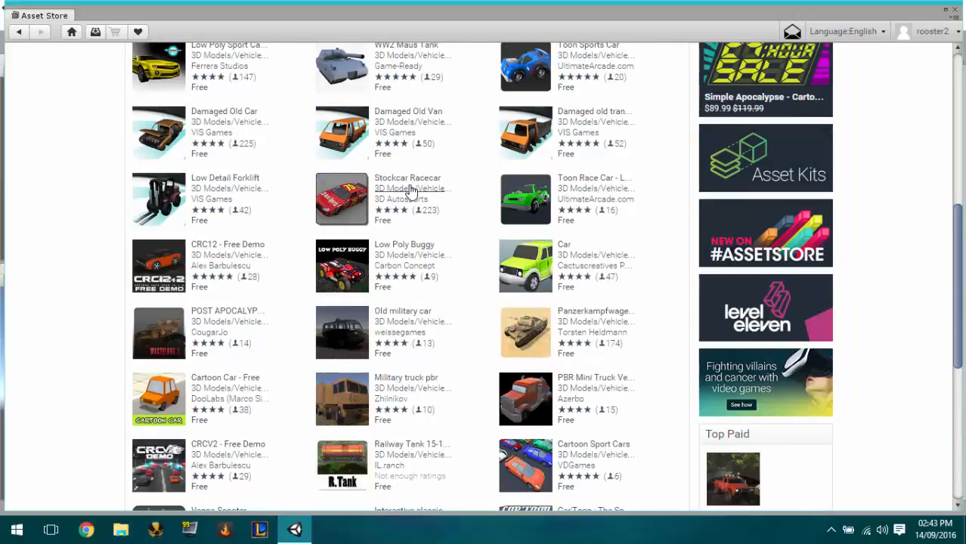
pyautogui.click(408, 182)
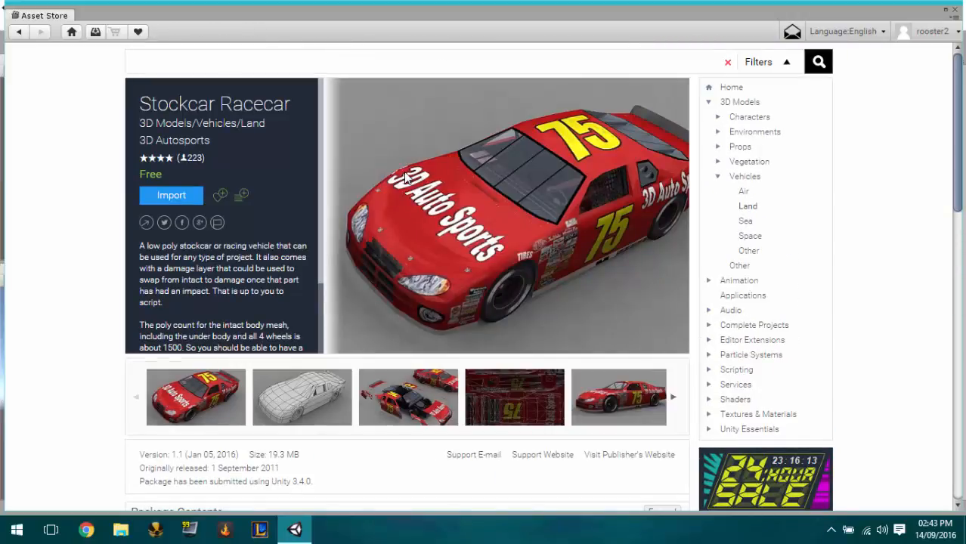
# - Import all files of the Stockcar Racecar package into the project and close the Asset Store window
pyautogui.click(172, 195)
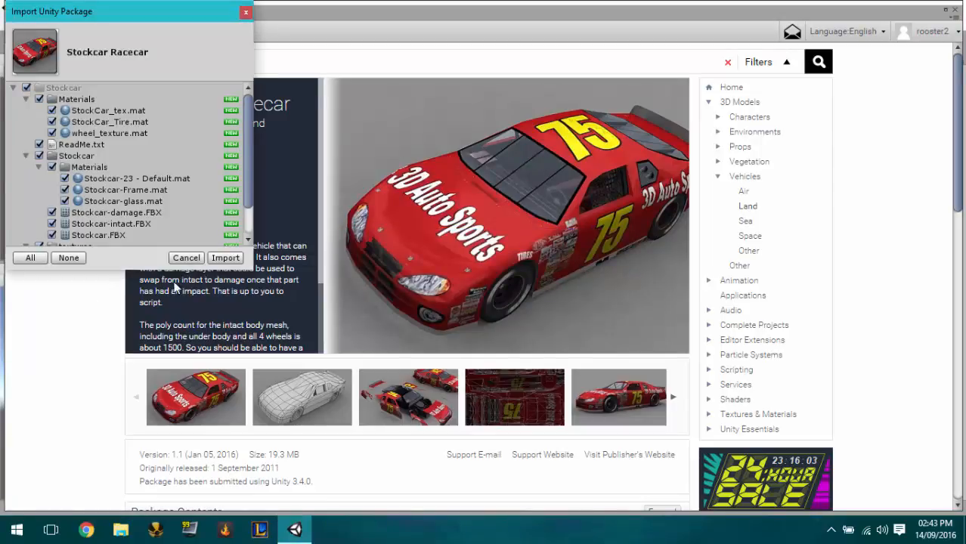
pyautogui.click(226, 258)
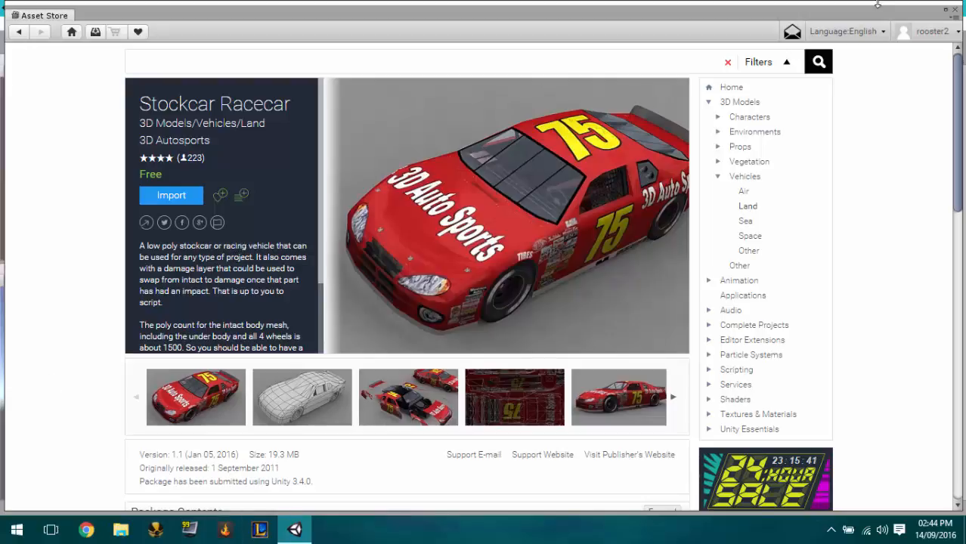
pyautogui.click(955, 9)
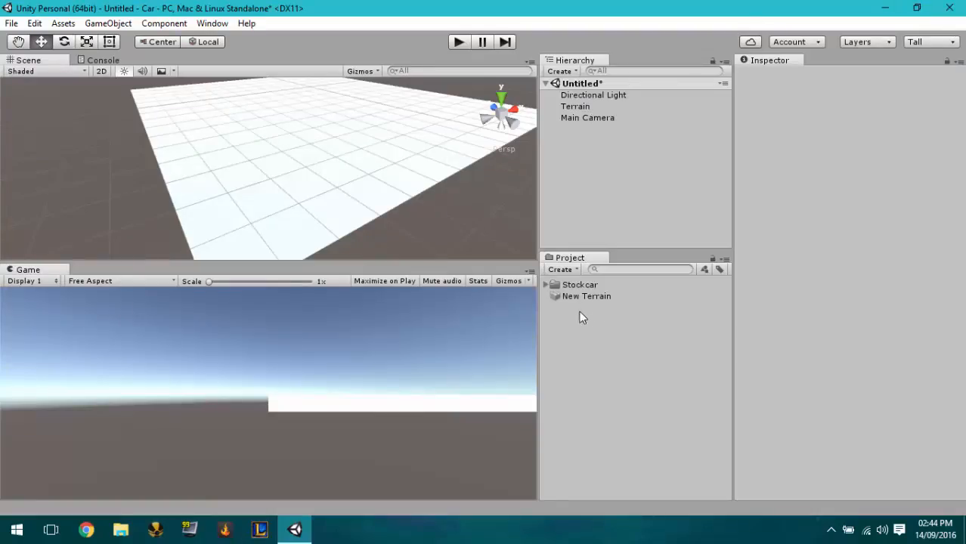
# - Expand the imported Stockcar folders and the Stockcar model, and examine its Body_Complete mesh and body part in the preview
pyautogui.click(547, 286)
pyautogui.click(555, 308)
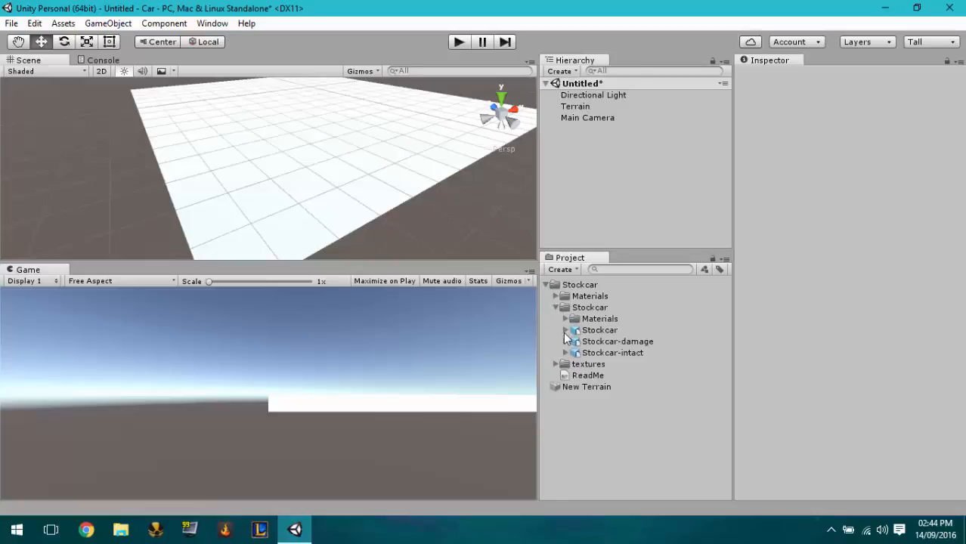
pyautogui.click(565, 331)
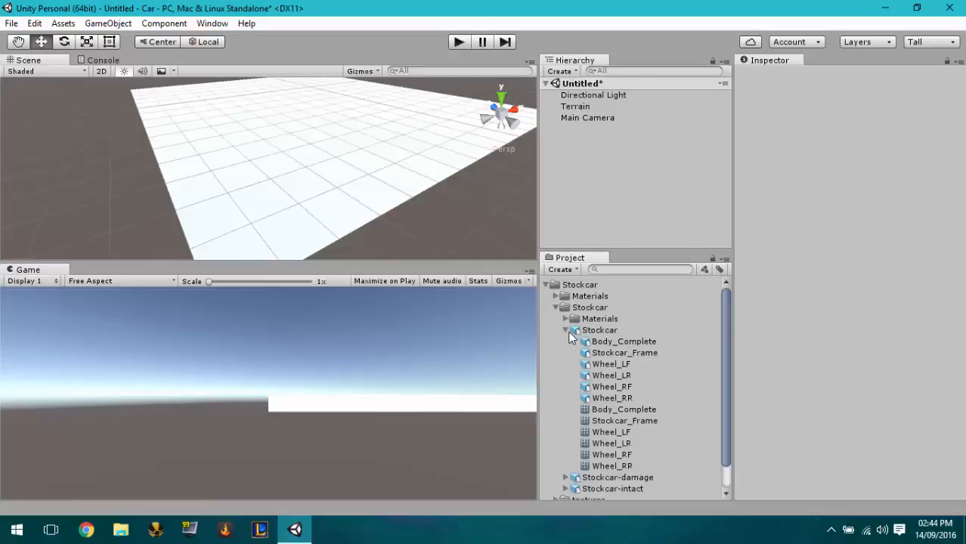
pyautogui.click(651, 411)
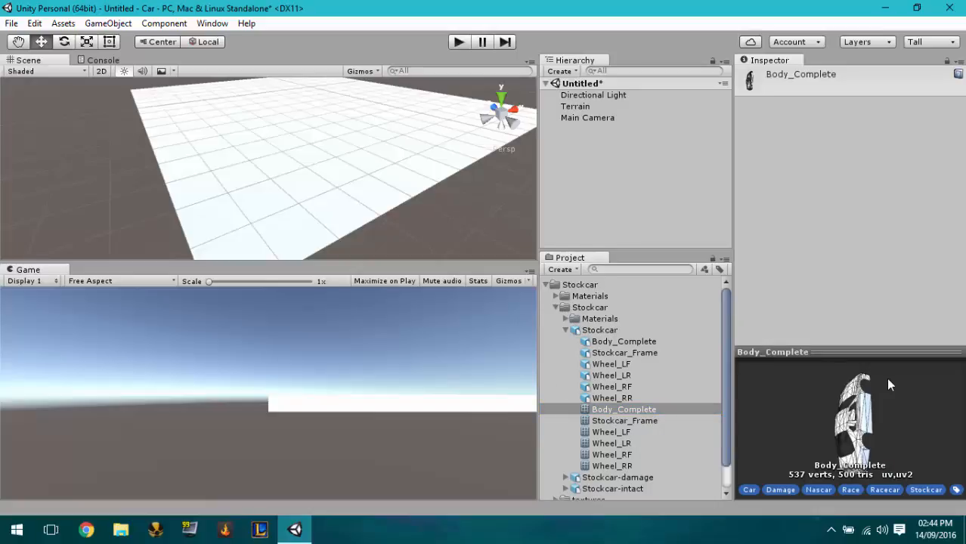
pyautogui.moveTo(888, 385); pyautogui.dragTo(831, 397)
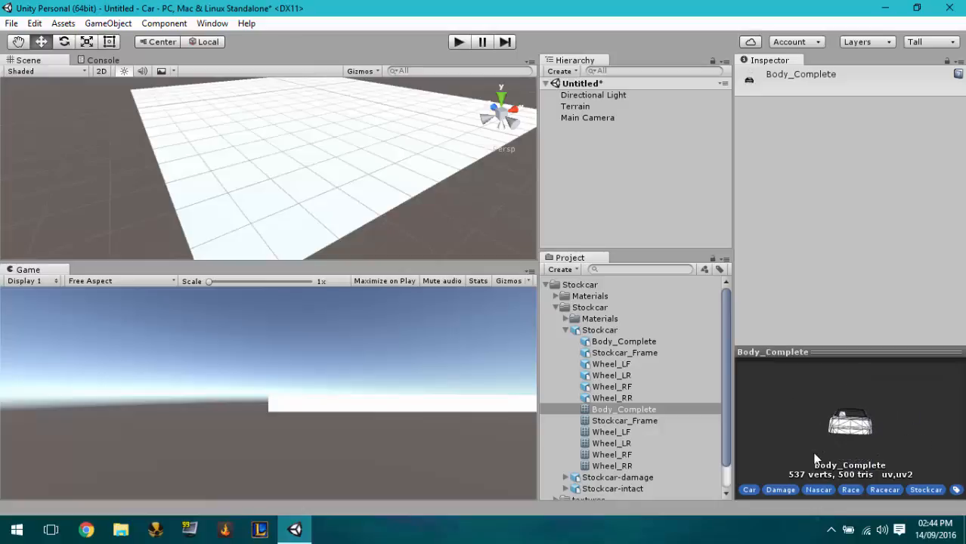
pyautogui.moveTo(815, 459); pyautogui.dragTo(807, 421)
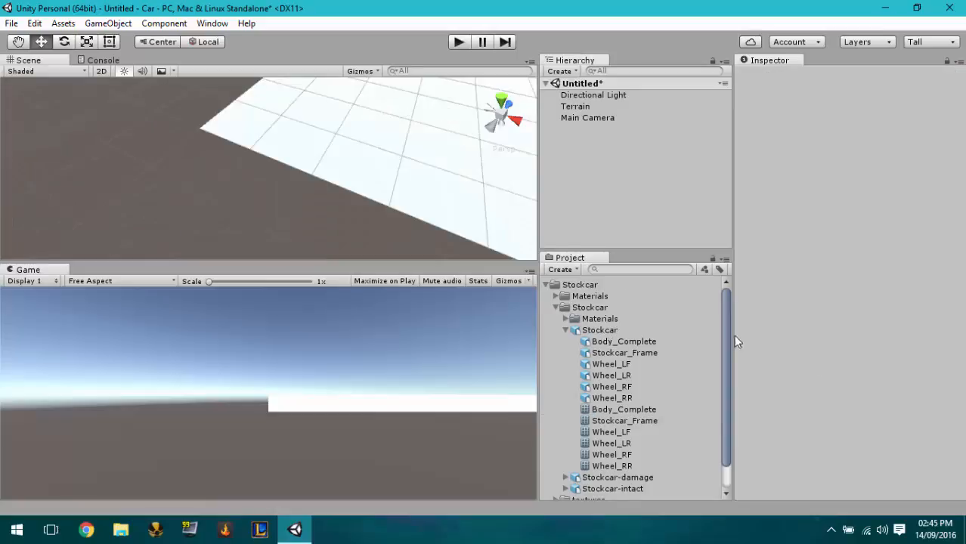
pyautogui.click(628, 410)
pyautogui.rightClick(635, 412)
pyautogui.press('Escape')
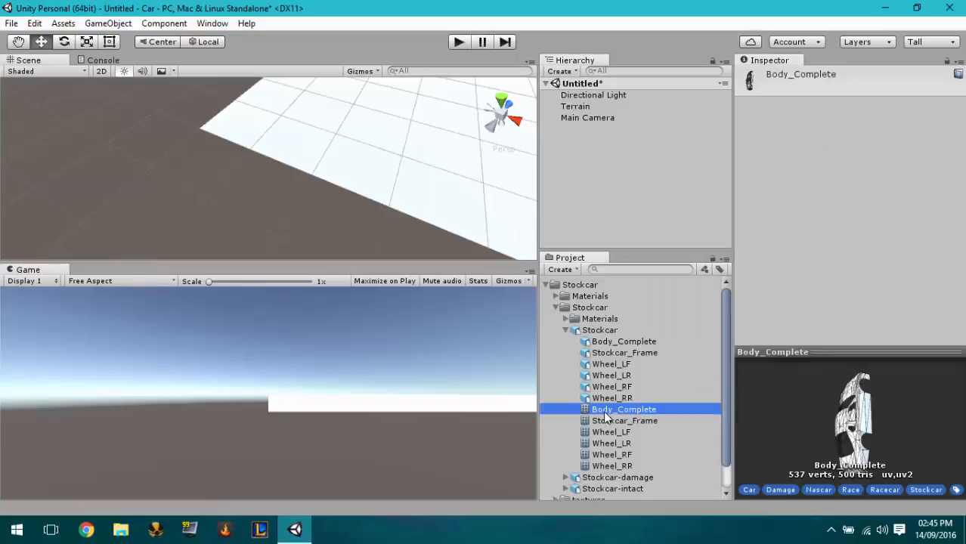
pyautogui.click(611, 342)
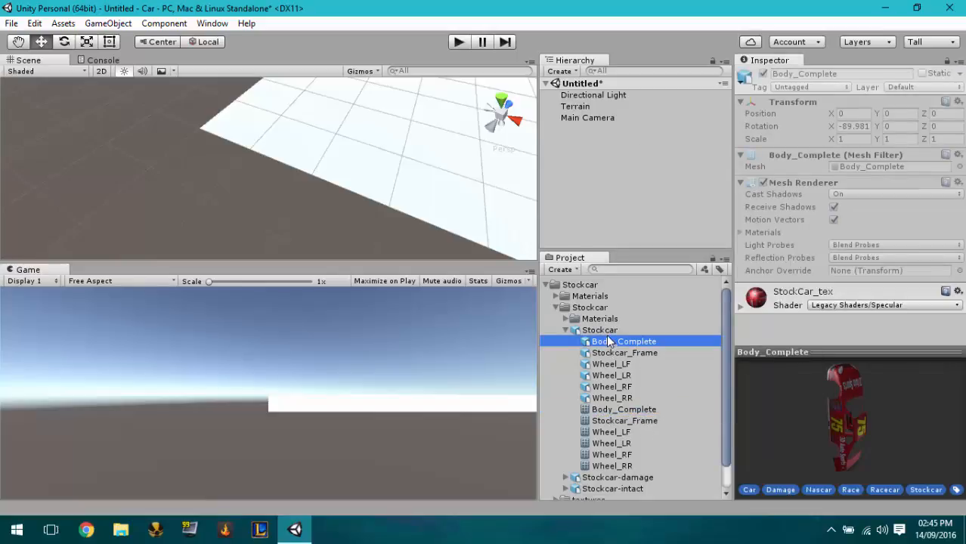
# - Collapse the Stockcar model's contents, add the whole model to the scene hierarchy and frame it in the Scene view
pyautogui.click(567, 330)
pyautogui.click(601, 331)
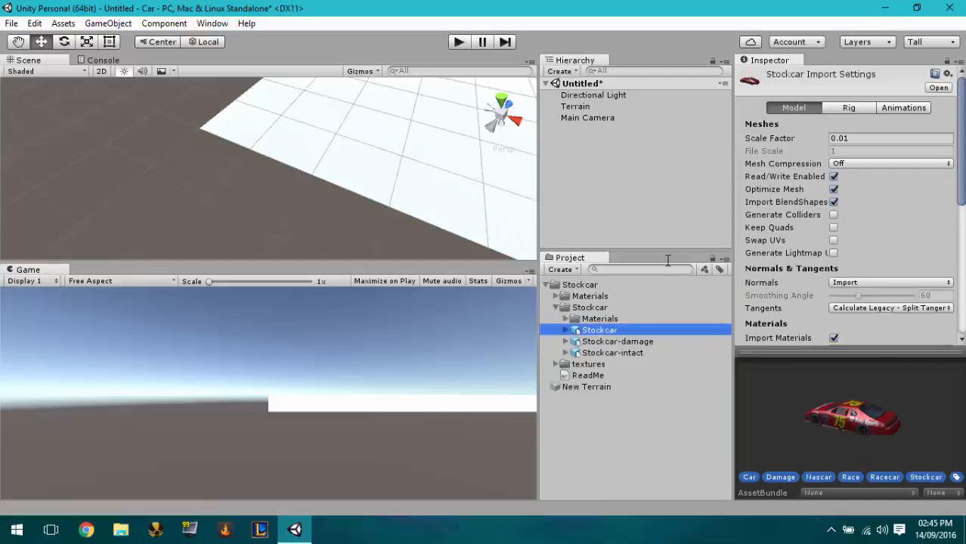
pyautogui.moveTo(600, 330); pyautogui.dragTo(582, 181)
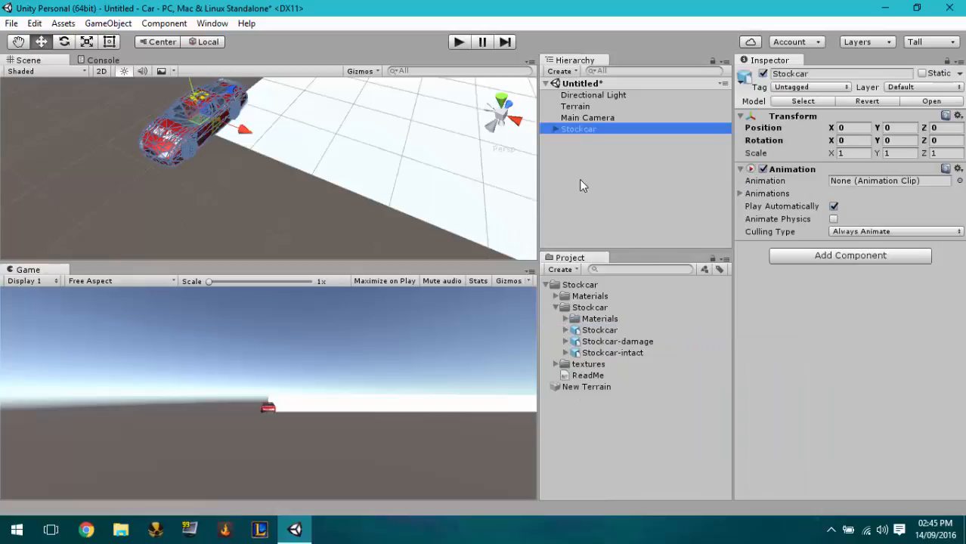
pyautogui.keyDown('alt'); pyautogui.moveTo(442, 133); pyautogui.dragTo(918, 38); pyautogui.keyUp('alt')
pyautogui.press('f')
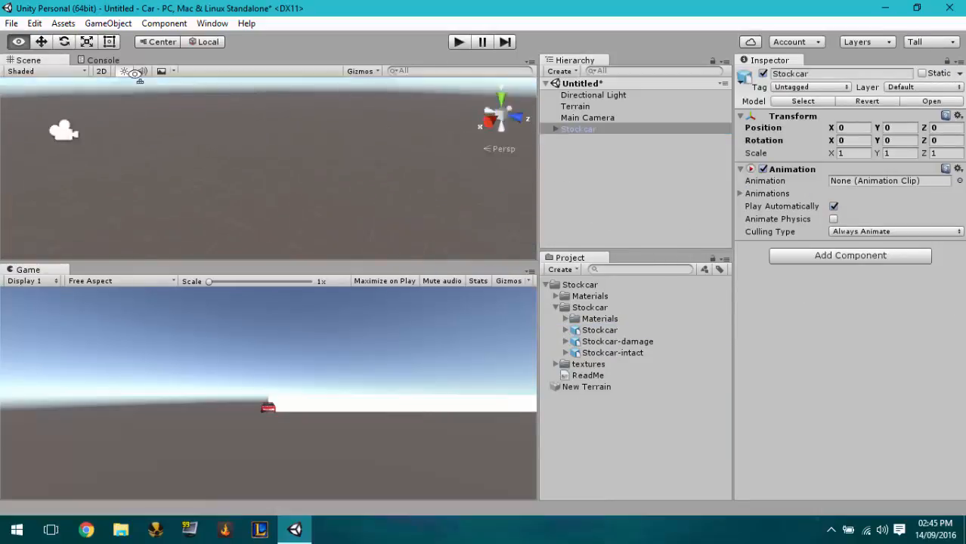
# - Set the Stockcar model's import Scale Factor to 1, enable Generate Colliders and apply the import settings
pyautogui.click(604, 330)
pyautogui.click(885, 138)
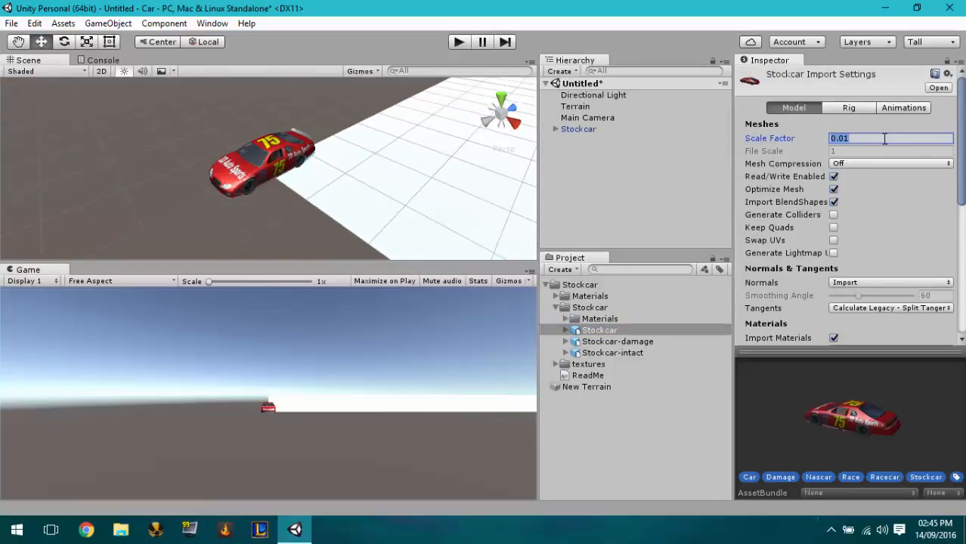
pyautogui.write('1')
pyautogui.click(833, 215)
pyautogui.scroll(-5, 930, 227)
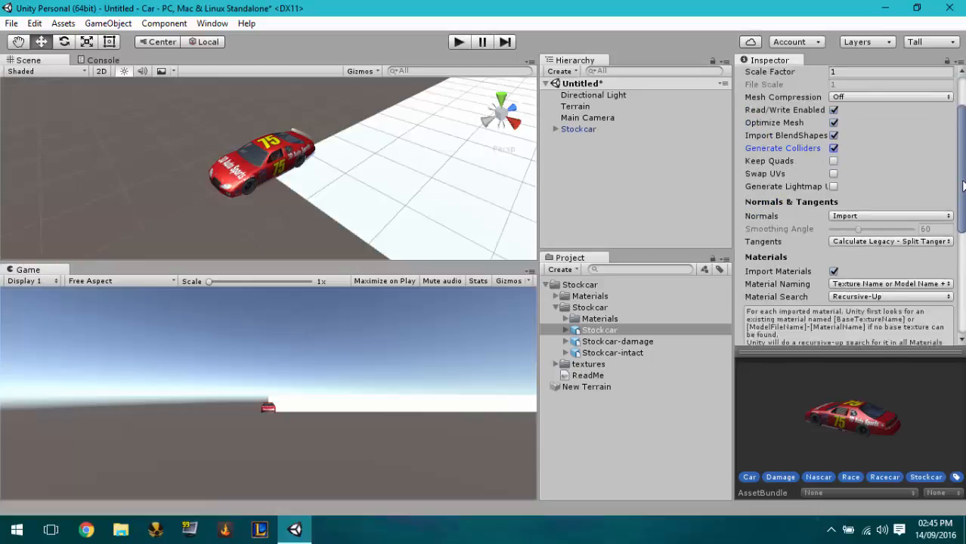
pyautogui.click(937, 261)
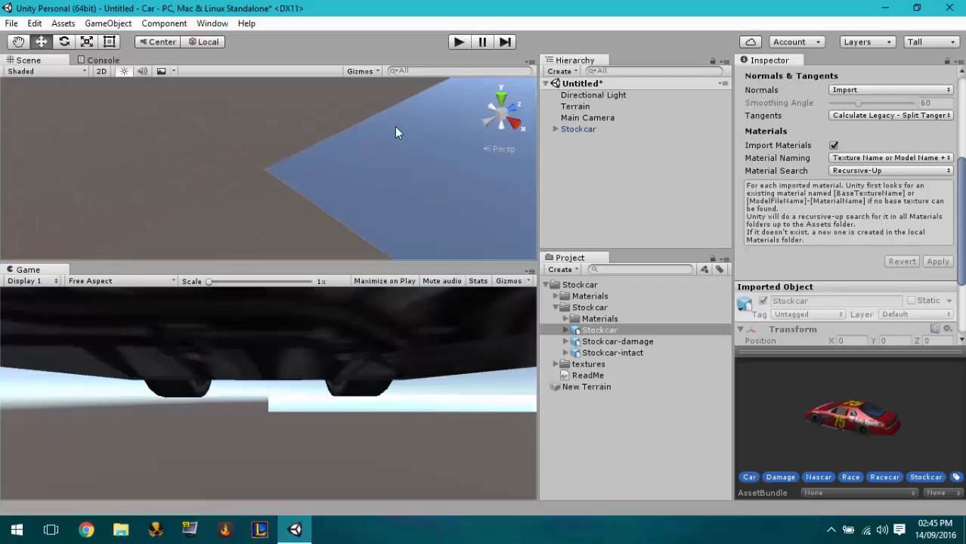
pyautogui.scroll(-6, 280, 172)
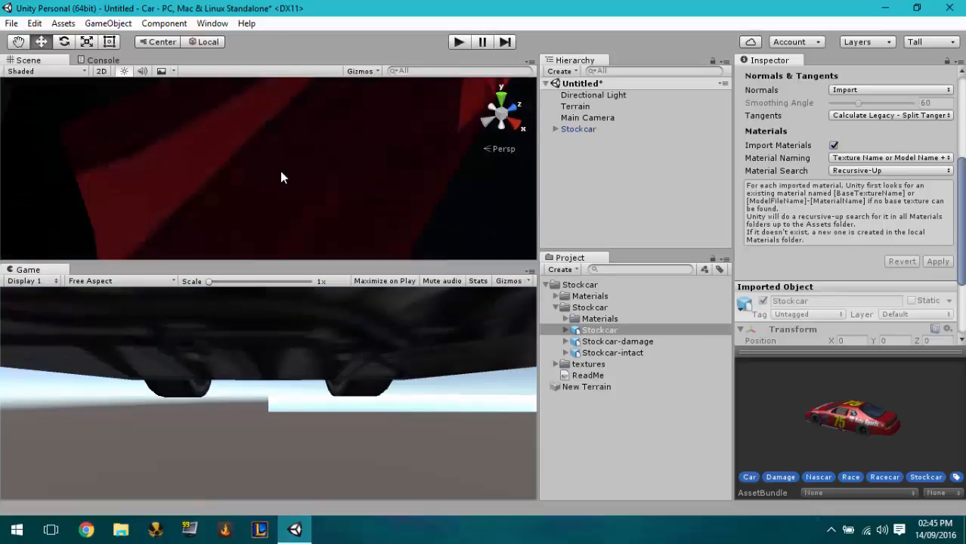
pyautogui.scroll(-2, 278, 171)
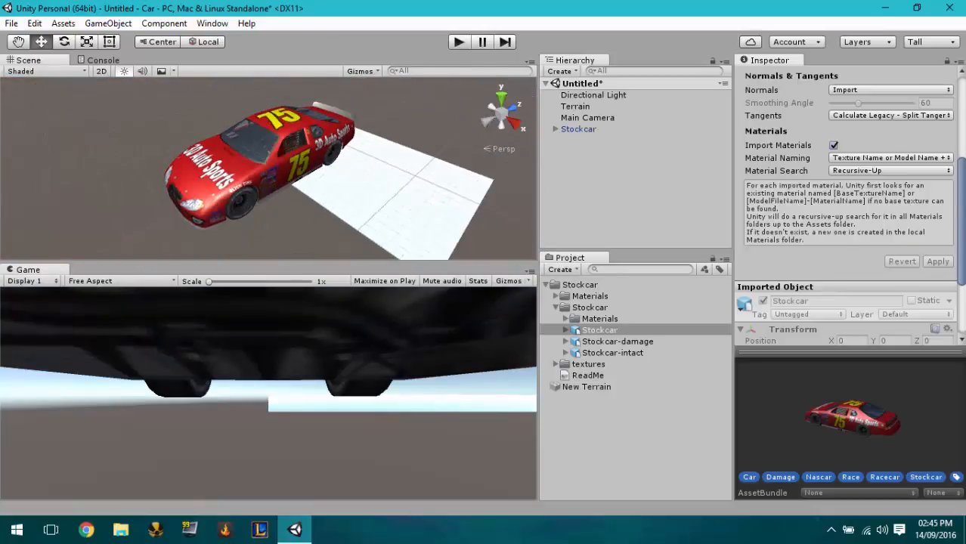
# - Try an import Scale Factor of 0.1 for the Stockcar model, applying it and checking the car's size against the terrain
pyautogui.scroll(5, 877, 190)
pyautogui.click(876, 140)
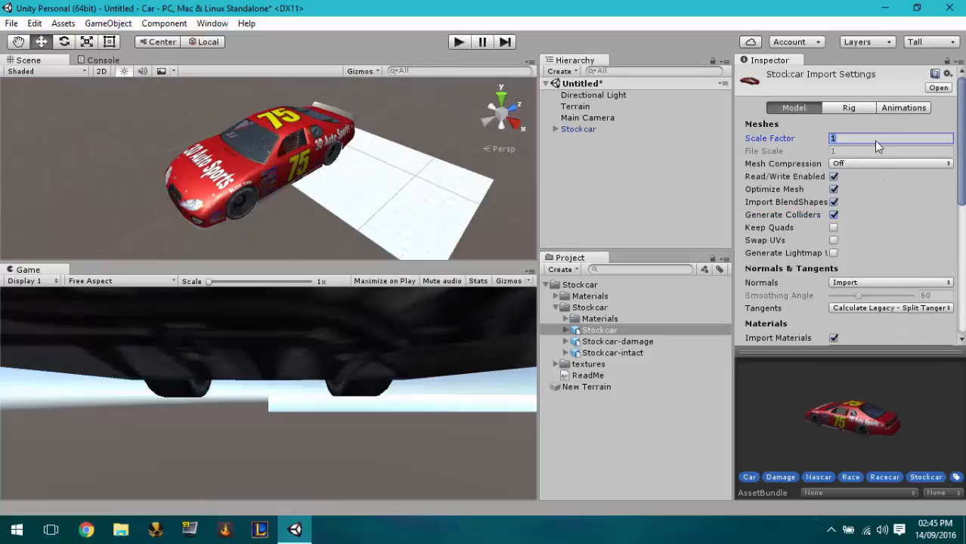
pyautogui.write('0.1')
pyautogui.scroll(-10, 900, 265)
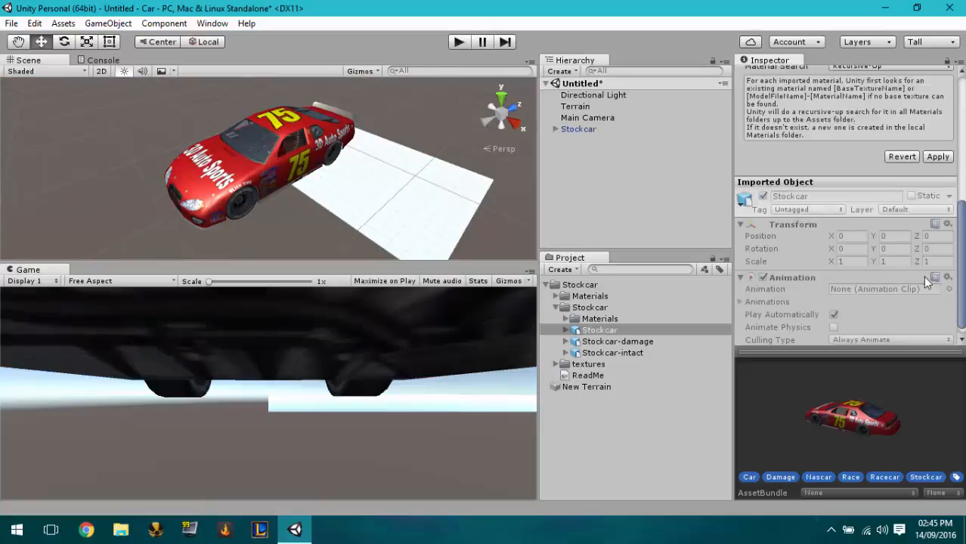
pyautogui.click(936, 157)
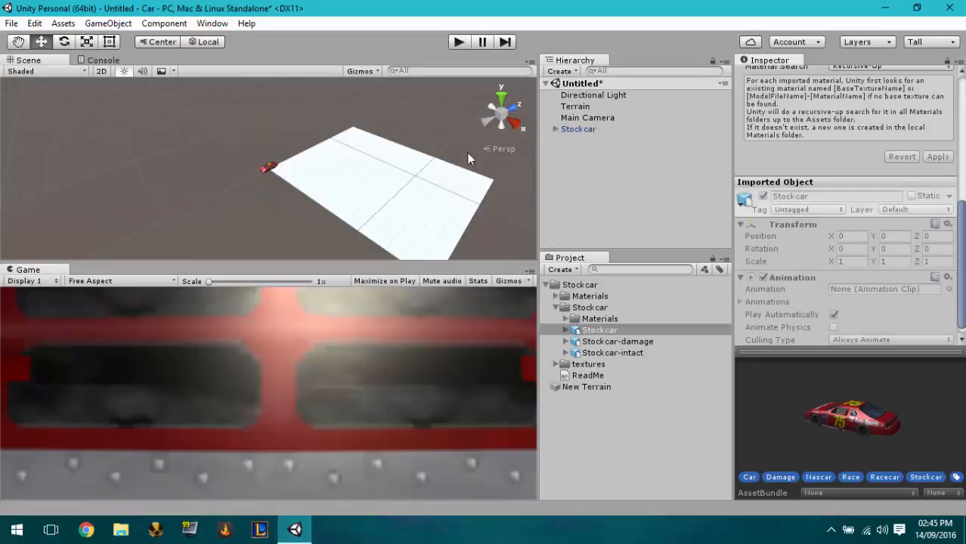
pyautogui.scroll(10, 336, 179)
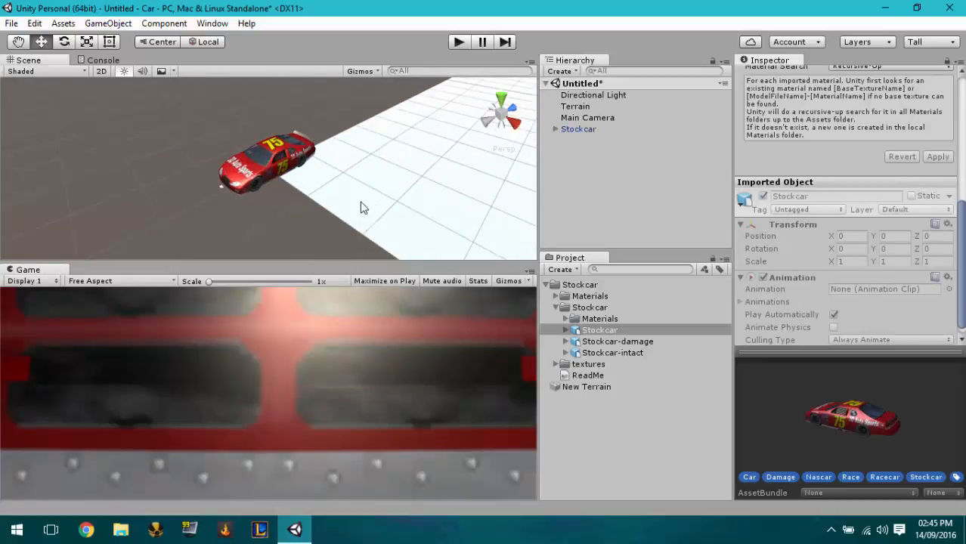
pyautogui.moveTo(361, 207); pyautogui.dragTo(514, 158, button='right')
# - Reduce the Stockcar model's import Scale Factor further and apply the change
pyautogui.scroll(10, 873, 132)
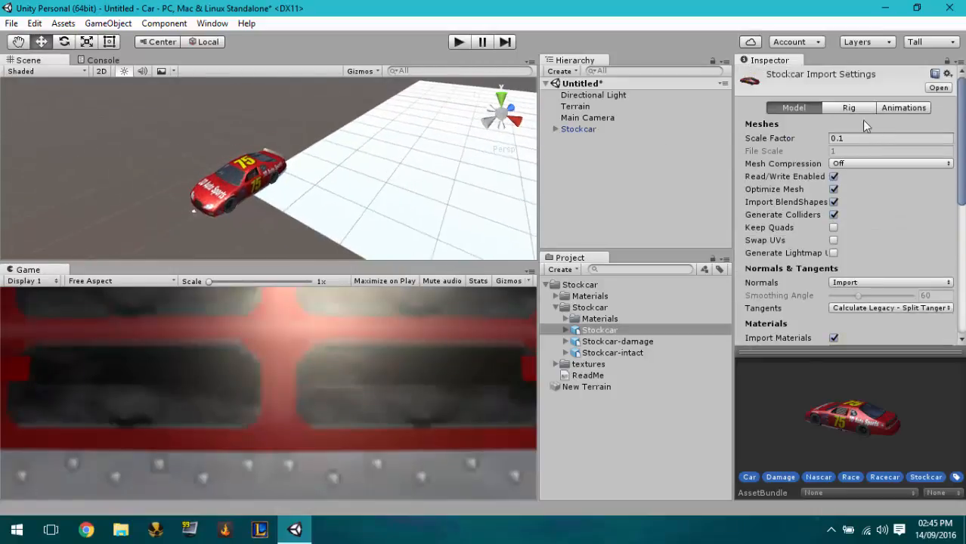
pyautogui.click(862, 139)
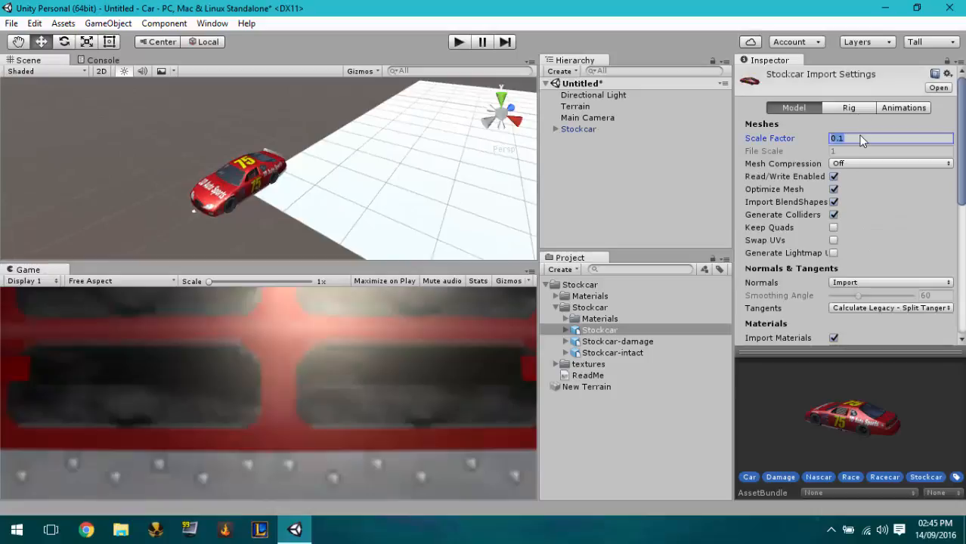
pyautogui.write('10')
pyautogui.scroll(-5, 914, 281)
pyautogui.click(937, 156)
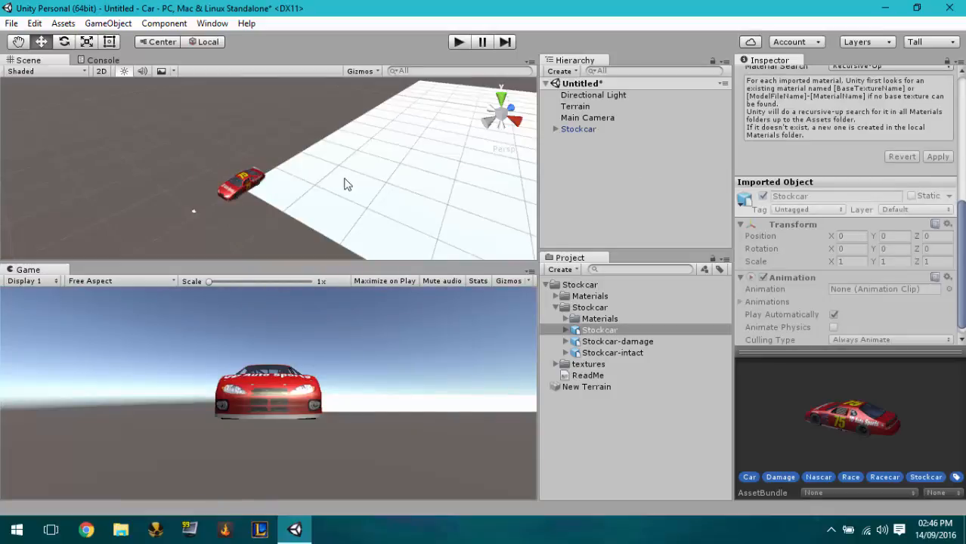
# - Select the Stockcar in the scene and set its Y rotation to 180
pyautogui.click(255, 193)
pyautogui.click(255, 192)
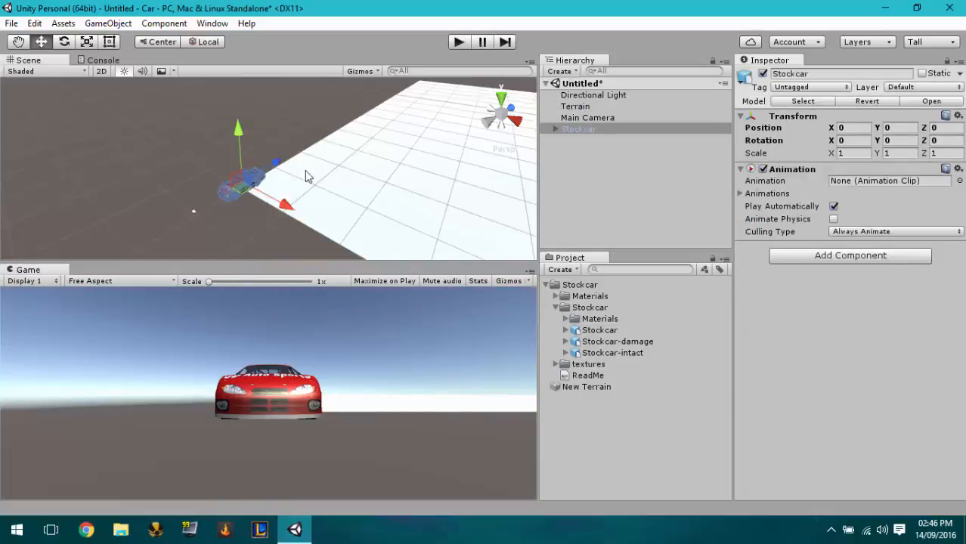
pyautogui.click(893, 140)
pyautogui.write('180')
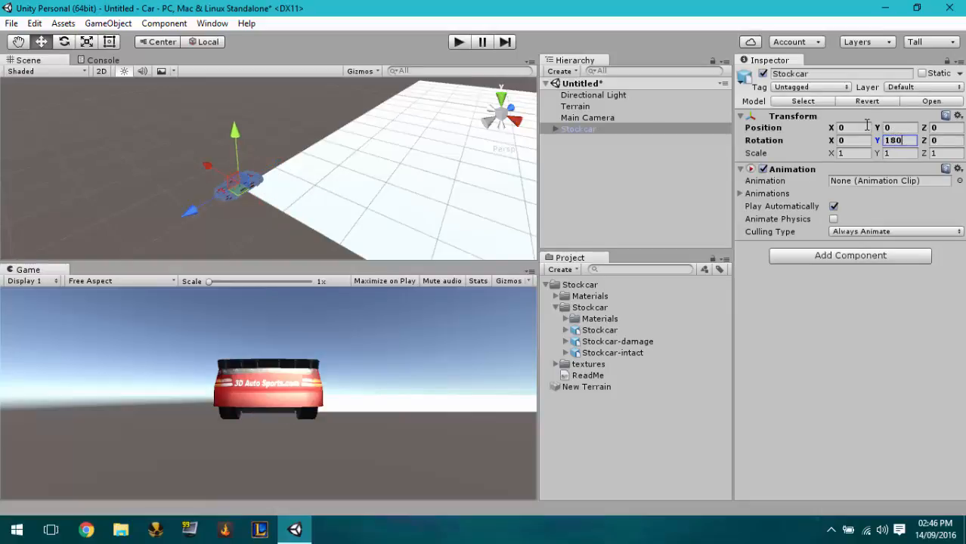
# - Move the Stockcar onto the terrain's corner by setting its X position to 5 and its Z position to 5
pyautogui.click(864, 128)
pyautogui.write('2')
pyautogui.press('BackSpace')
pyautogui.write('5')
pyautogui.click(943, 128)
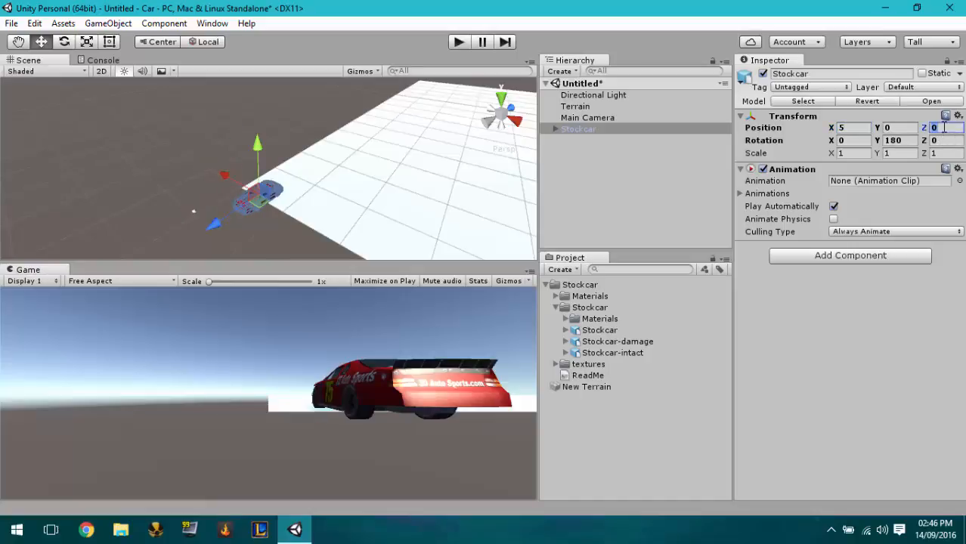
pyautogui.write('5')
pyautogui.scroll(10, 323, 190)
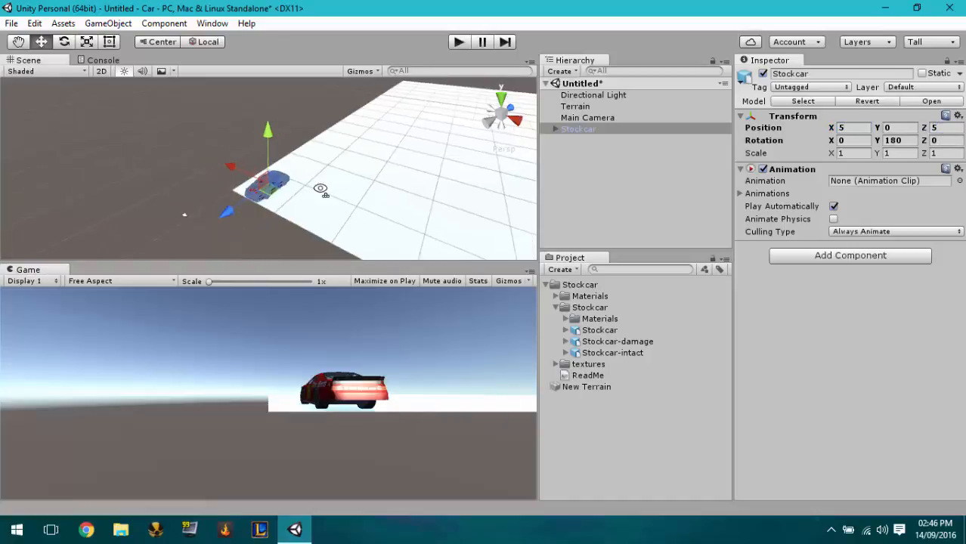
# - Move the Stockcar further onto the terrain by setting its Z position to 9 and its X position to 6
pyautogui.moveTo(407, 168); pyautogui.dragTo(305, 138, button='middle')
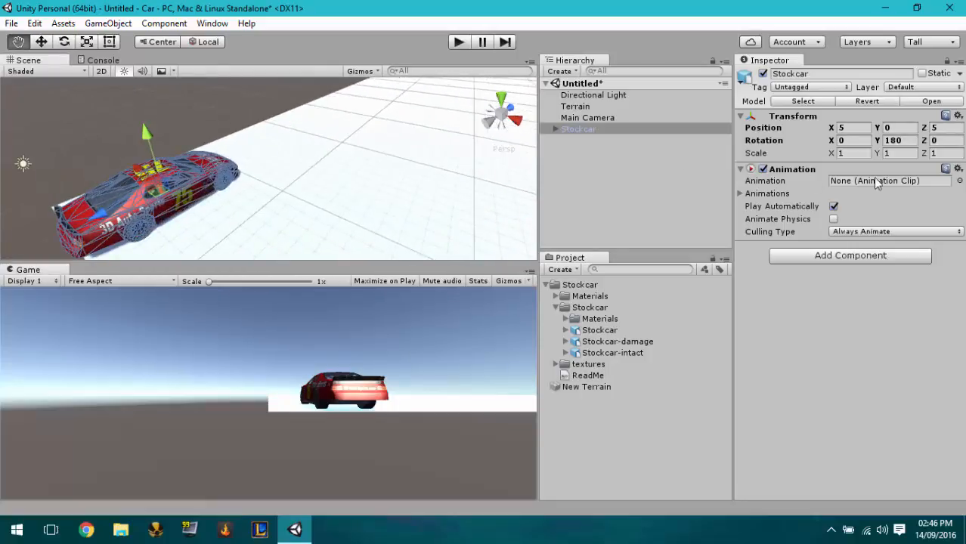
pyautogui.click(950, 129)
pyautogui.write('90')
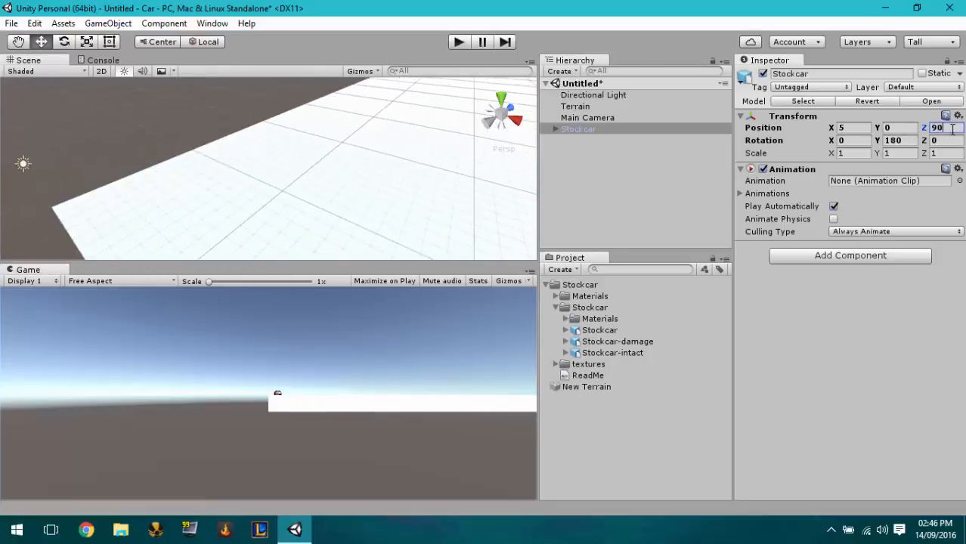
pyautogui.press('BackSpace')
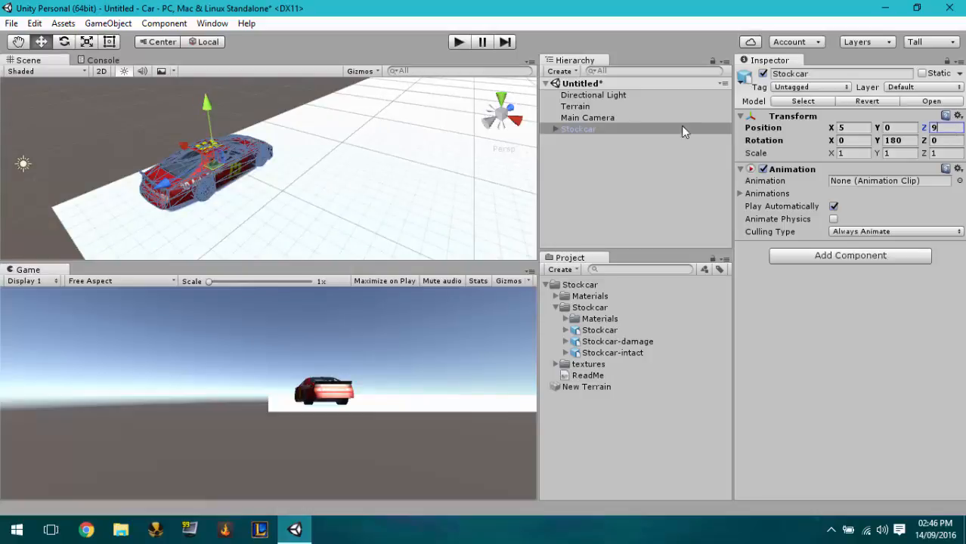
pyautogui.click(853, 128)
pyautogui.write('6')
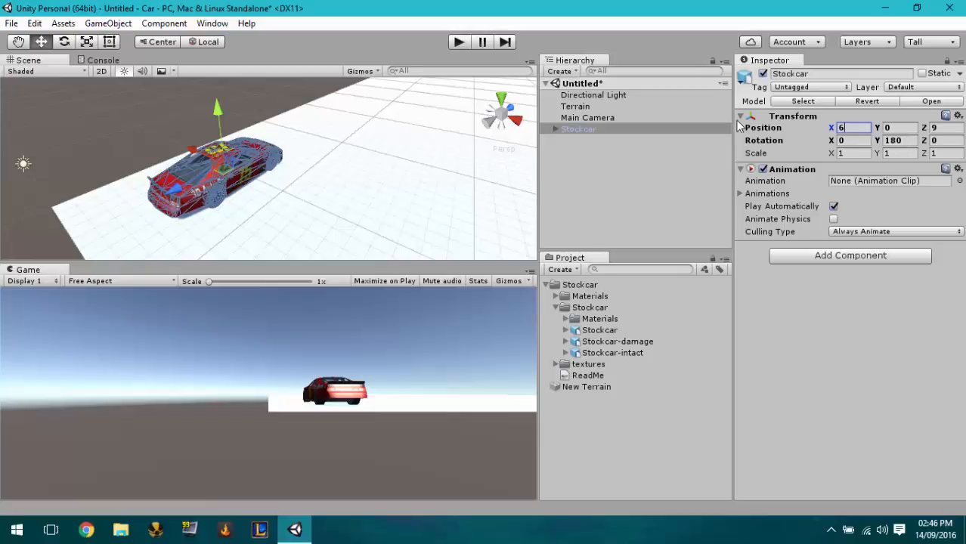
# - Add a Rigidbody component to the Stockcar
pyautogui.click(798, 257)
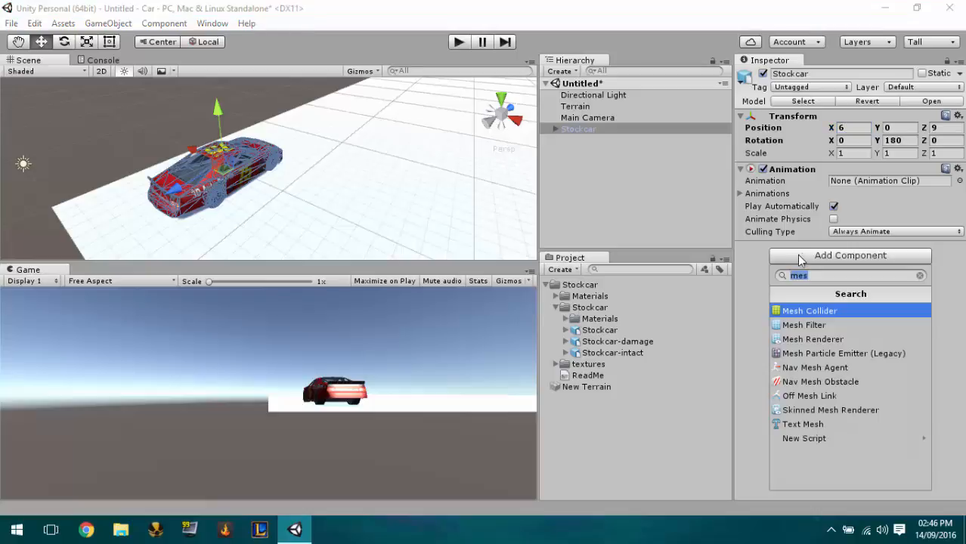
pyautogui.write('r')
pyautogui.press('Escape')
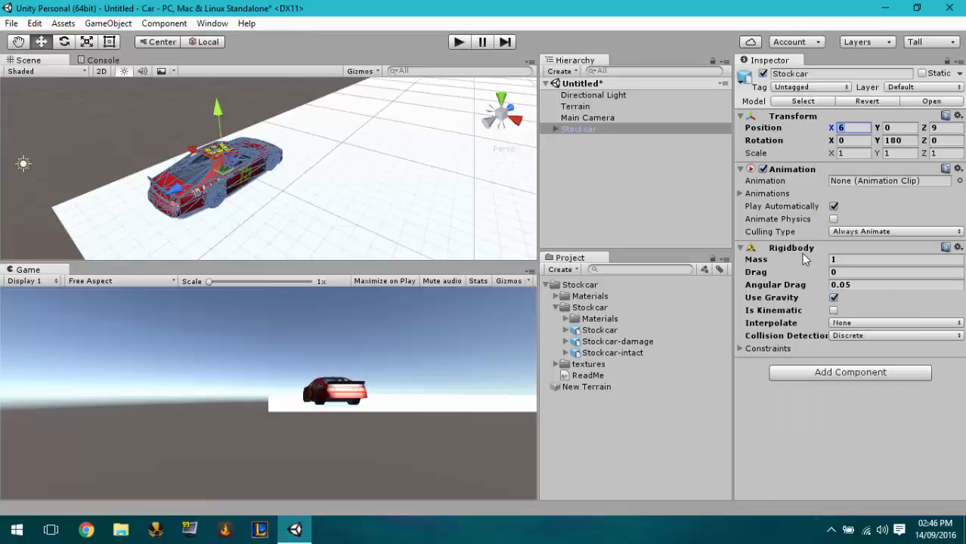
# - Play-test the Stockcar's physics, and examine the first console error before clearing the log
pyautogui.click(458, 42)
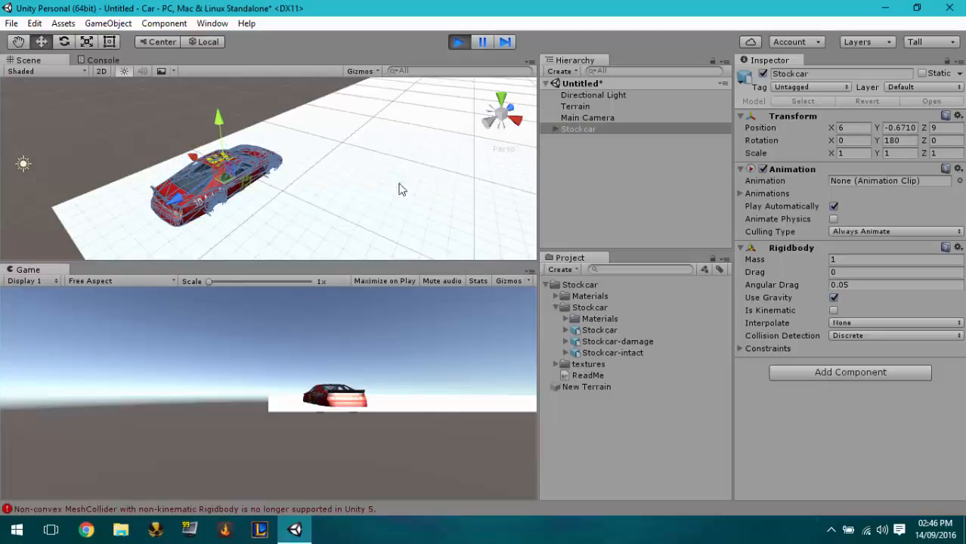
pyautogui.click(457, 43)
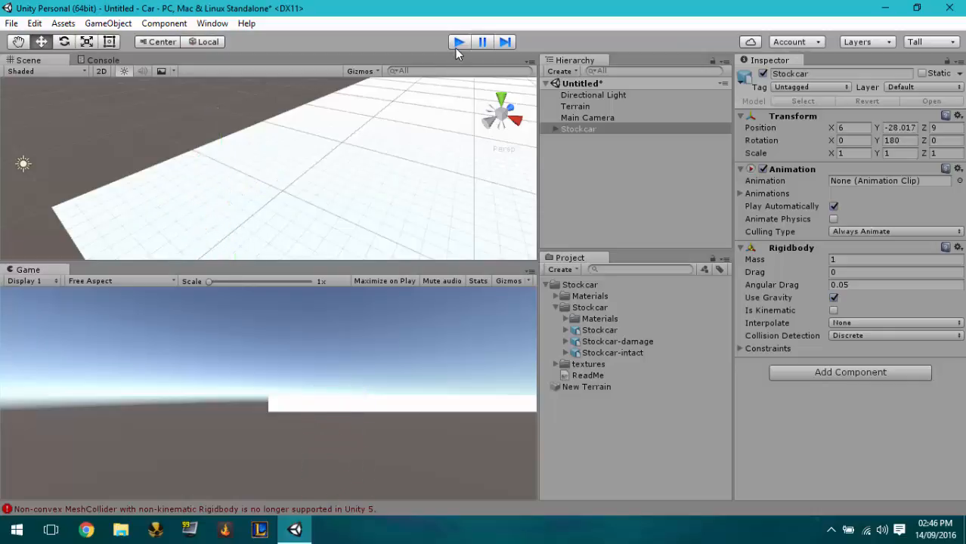
pyautogui.click(106, 59)
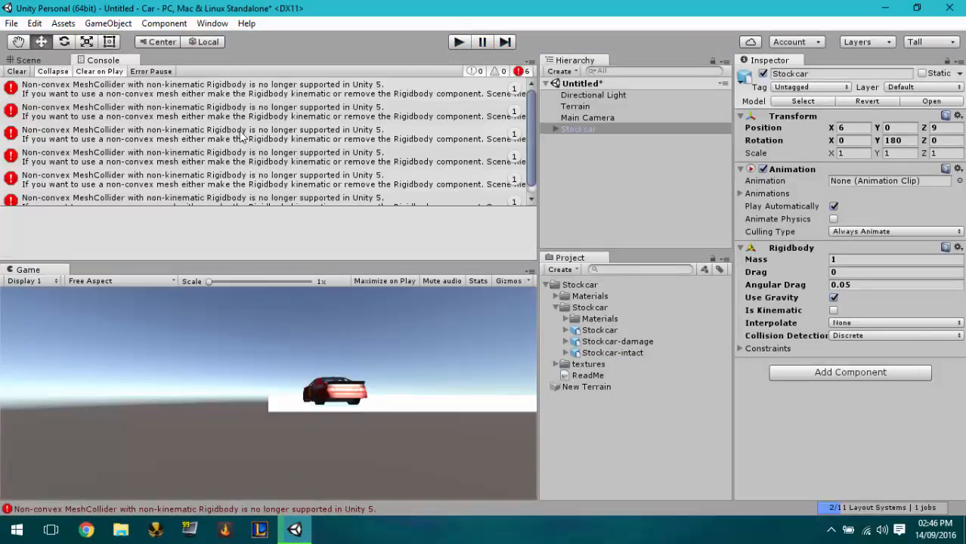
pyautogui.click(218, 89)
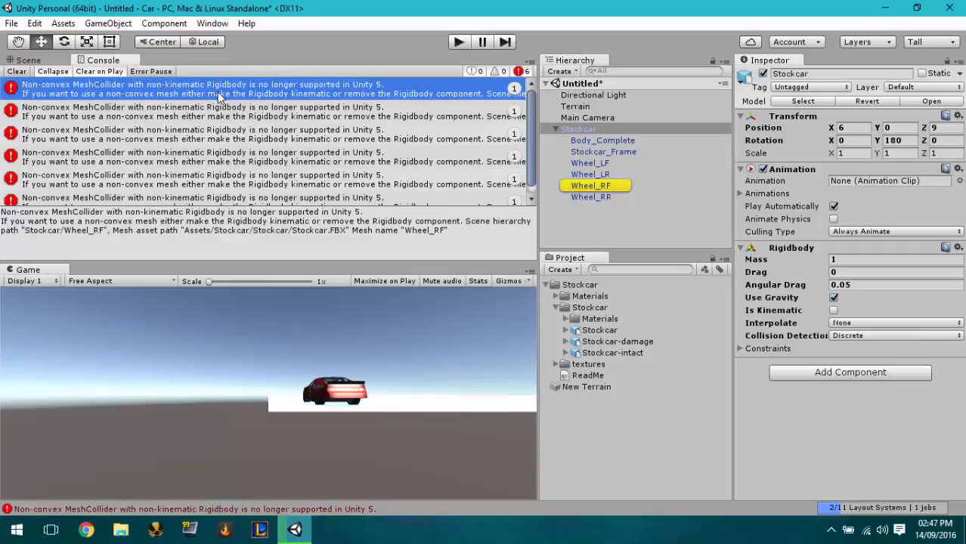
pyautogui.click(17, 71)
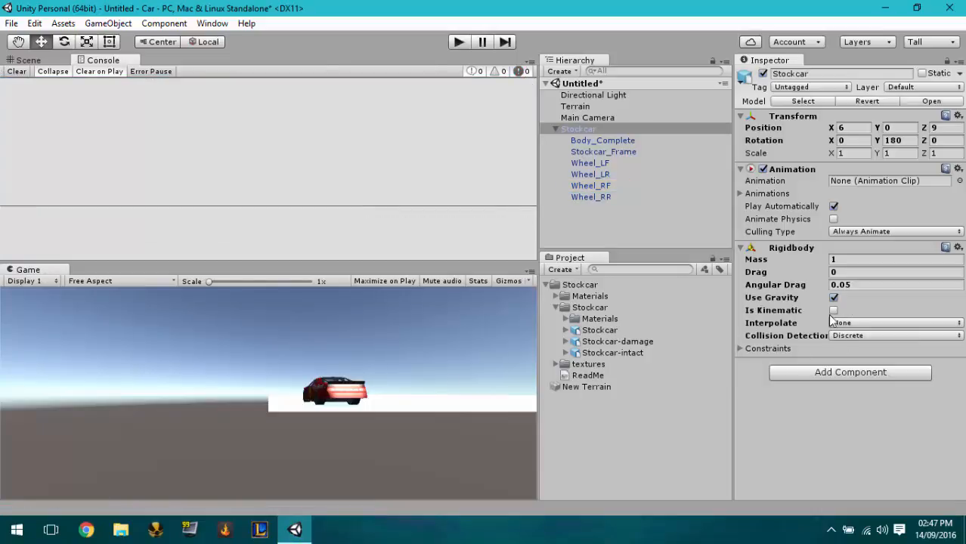
# - Try making the Stockcar's Rigidbody kinematic, testing it in play mode by shifting the car slightly along its X axis
pyautogui.click(834, 310)
pyautogui.click(465, 41)
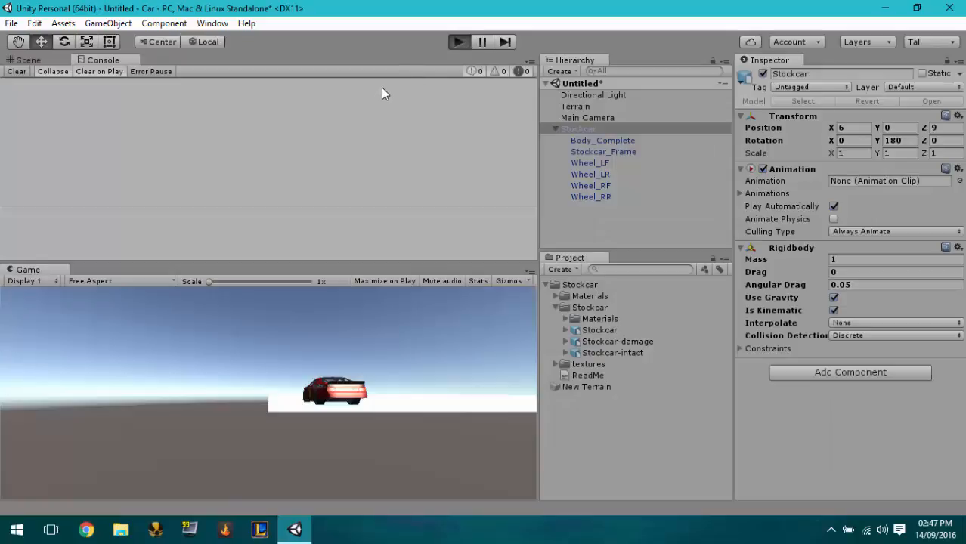
pyautogui.click(36, 59)
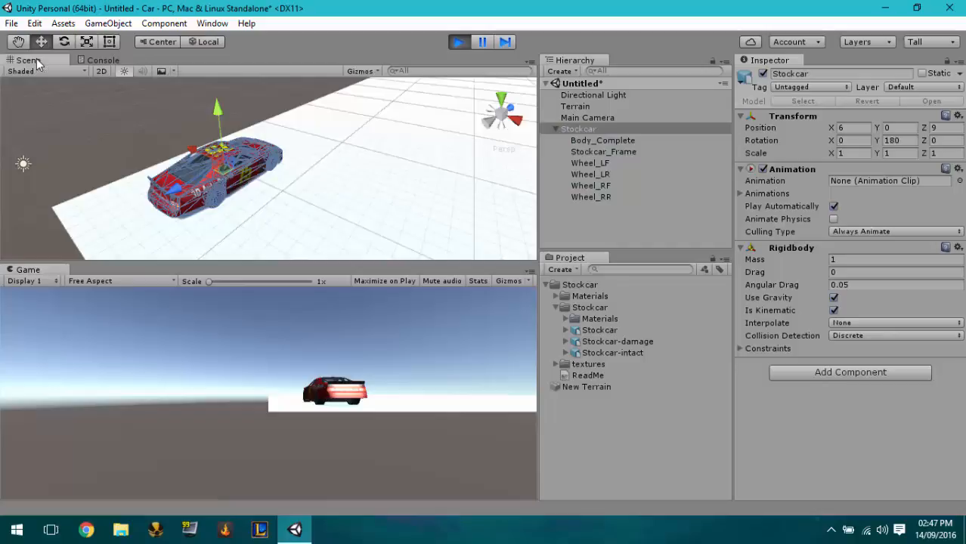
pyautogui.moveTo(205, 163); pyautogui.dragTo(217, 164)
pyautogui.scroll(5, 268, 190)
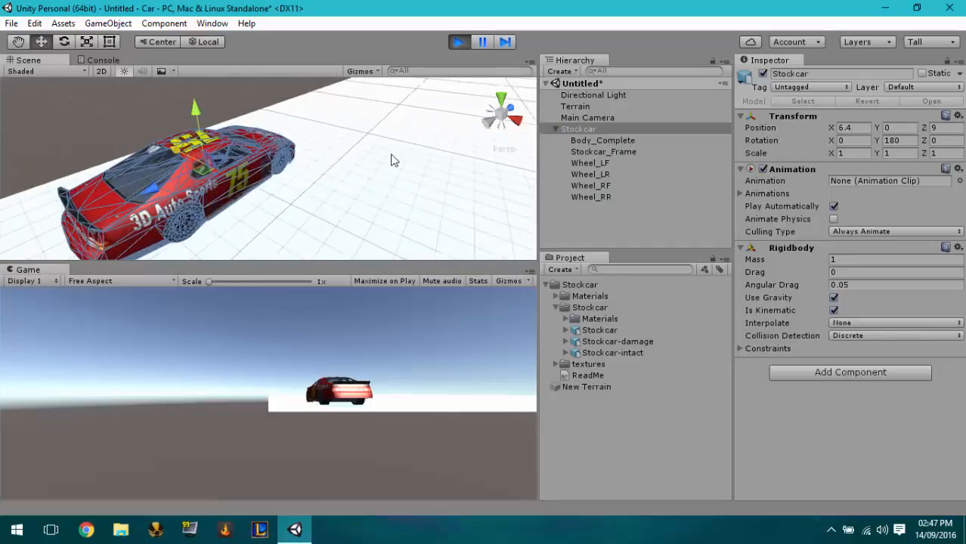
pyautogui.keyDown('alt'); pyautogui.moveTo(360, 134); pyautogui.dragTo(363, 181); pyautogui.keyUp('alt')
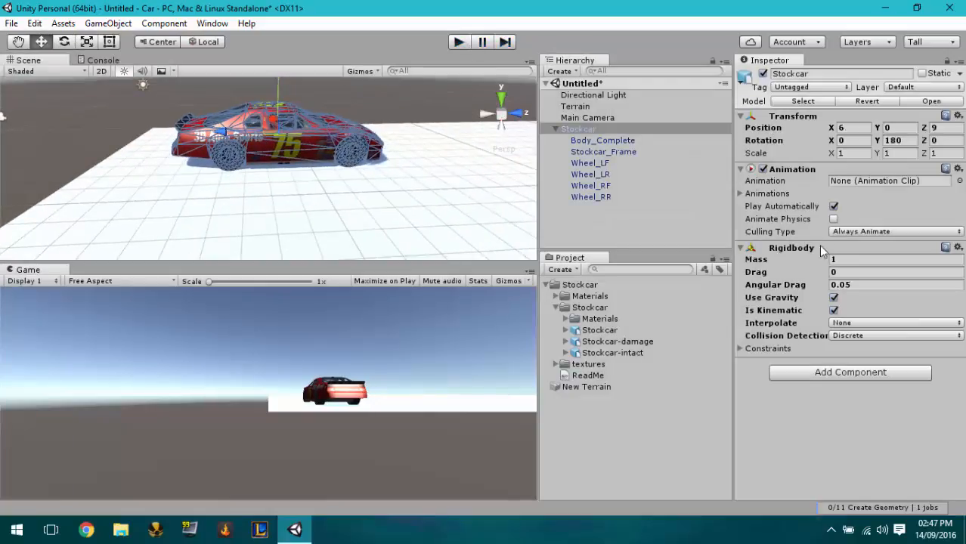
# - Raise the Stockcar above the terrain to Y position 5.42 and run the scene with Use Gravity turned off
pyautogui.keyDown('alt'); pyautogui.moveTo(356, 152); pyautogui.dragTo(434, 43); pyautogui.keyUp('alt')
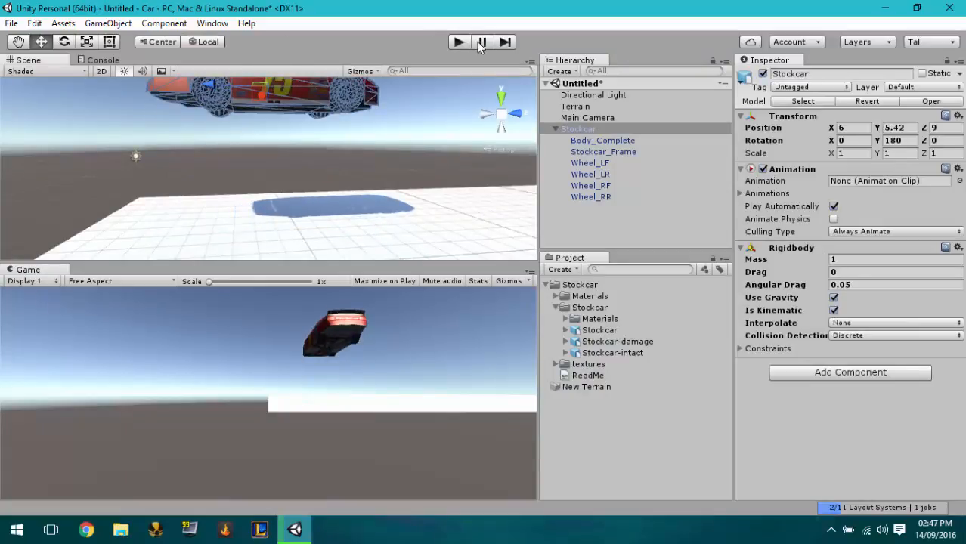
pyautogui.click(833, 297)
pyautogui.click(460, 42)
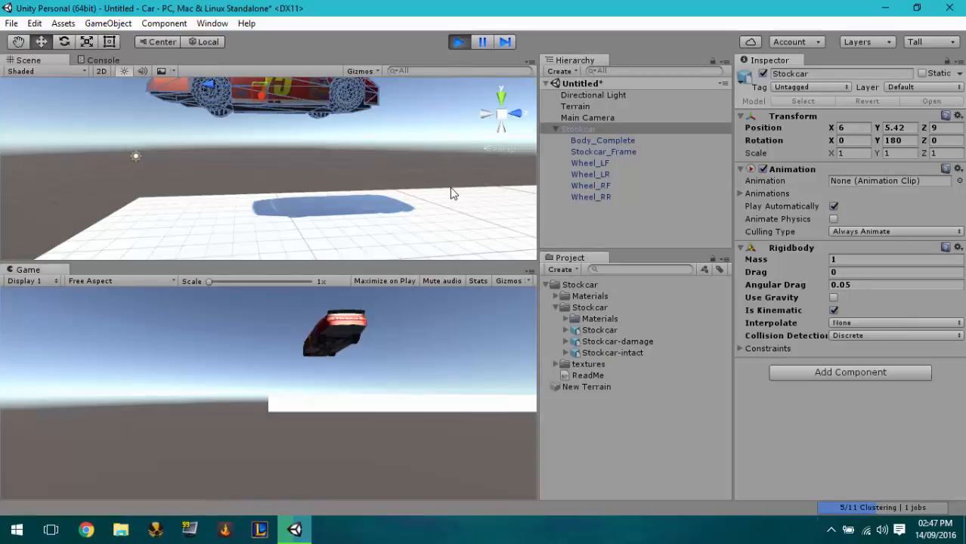
# - Test the raised car in play mode by enabling Use Gravity and switching Is Kinematic off
pyautogui.keyDown('alt'); pyautogui.moveTo(448, 205); pyautogui.dragTo(443, 127); pyautogui.keyUp('alt')
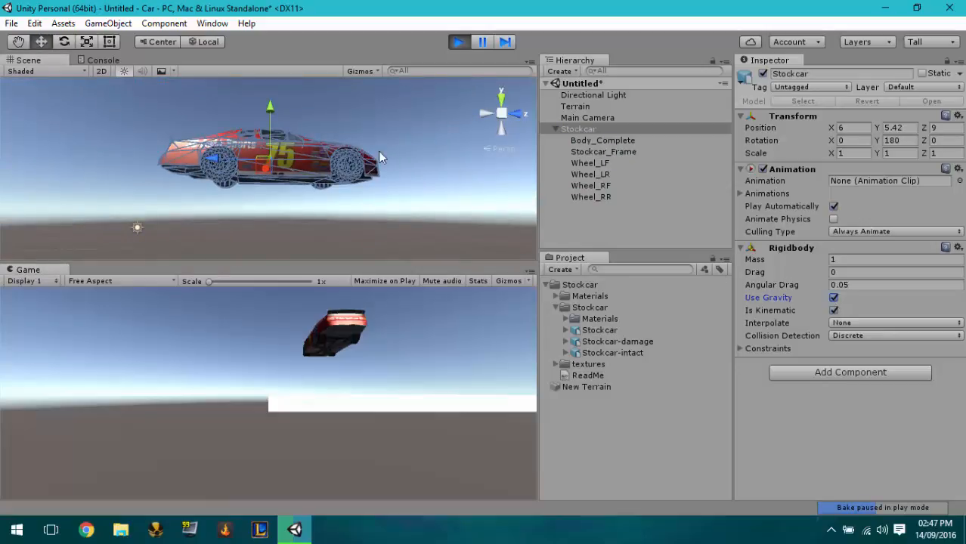
pyautogui.keyDown('alt'); pyautogui.moveTo(378, 156); pyautogui.dragTo(393, 170); pyautogui.keyUp('alt')
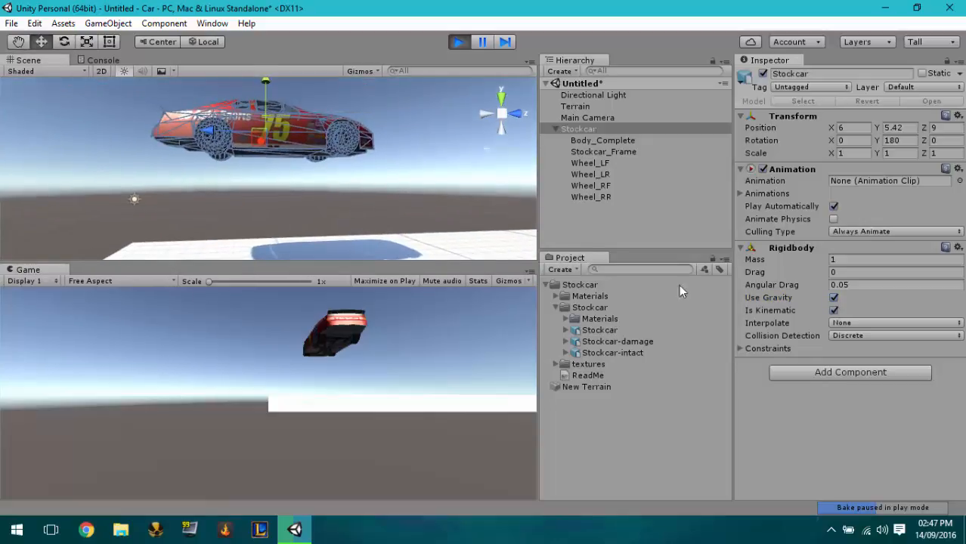
pyautogui.click(834, 310)
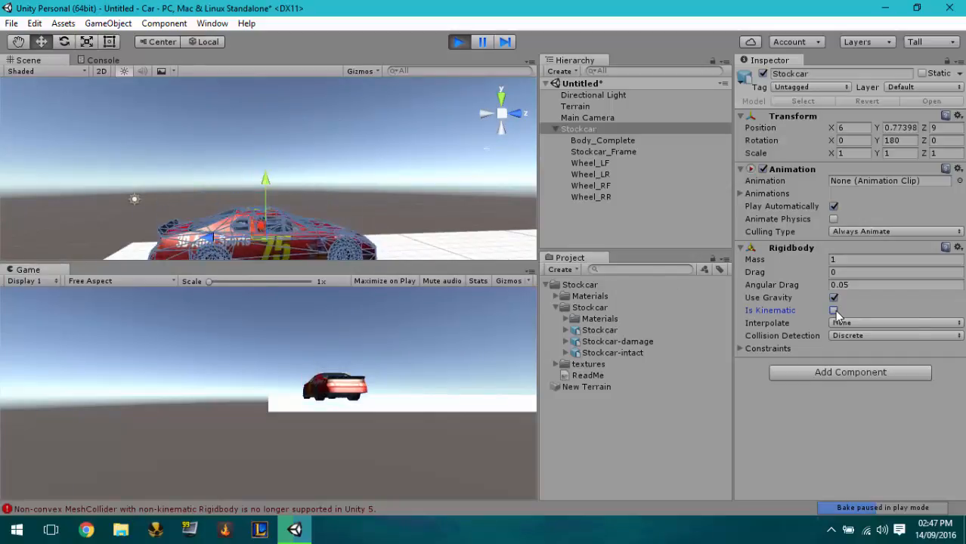
pyautogui.keyDown('alt'); pyautogui.moveTo(410, 147); pyautogui.dragTo(412, 133); pyautogui.keyUp('alt')
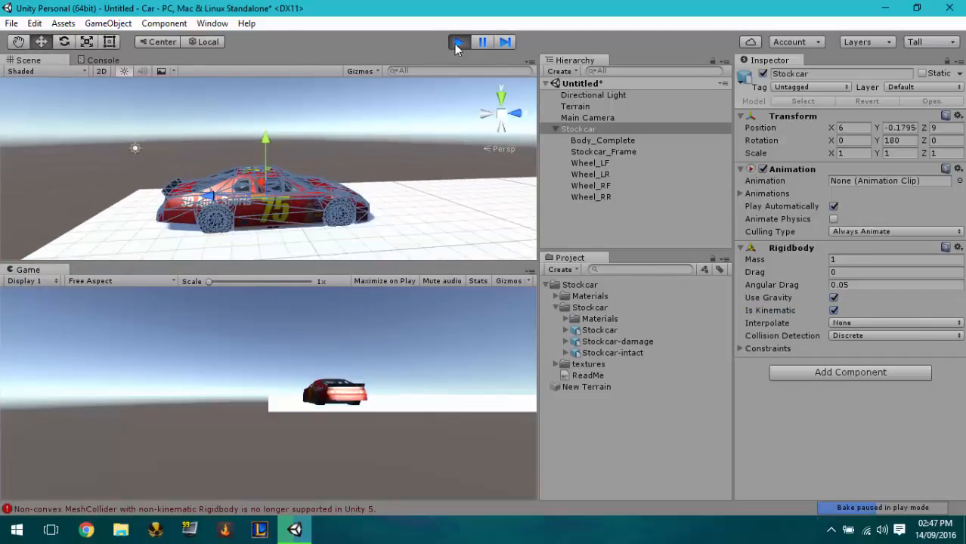
pyautogui.click(459, 42)
# - Restore the Rigidbody with Is Kinematic off and Use Gravity on, and set the Stockcar's Y position back to 0
pyautogui.click(834, 310)
pyautogui.click(833, 297)
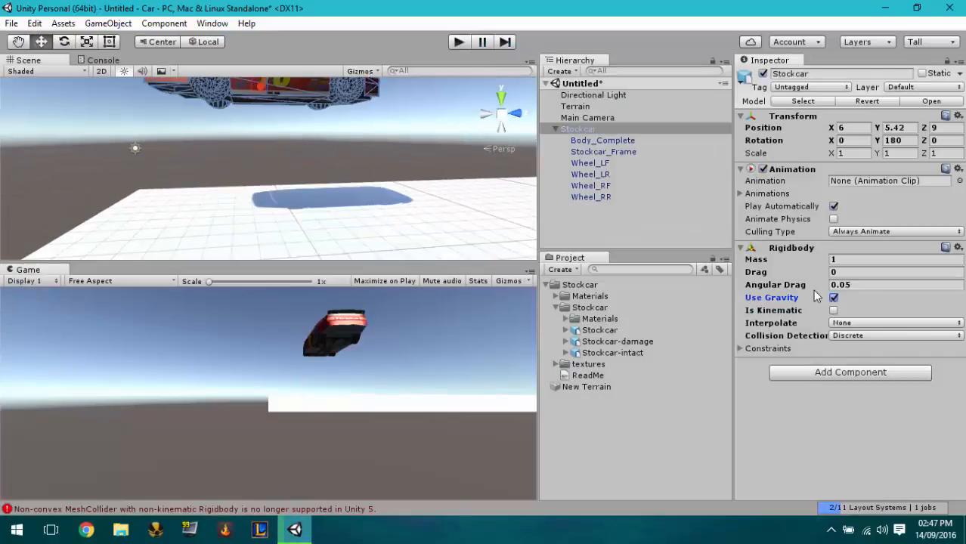
pyautogui.keyDown('alt'); pyautogui.moveTo(206, 165); pyautogui.dragTo(212, 117); pyautogui.keyUp('alt')
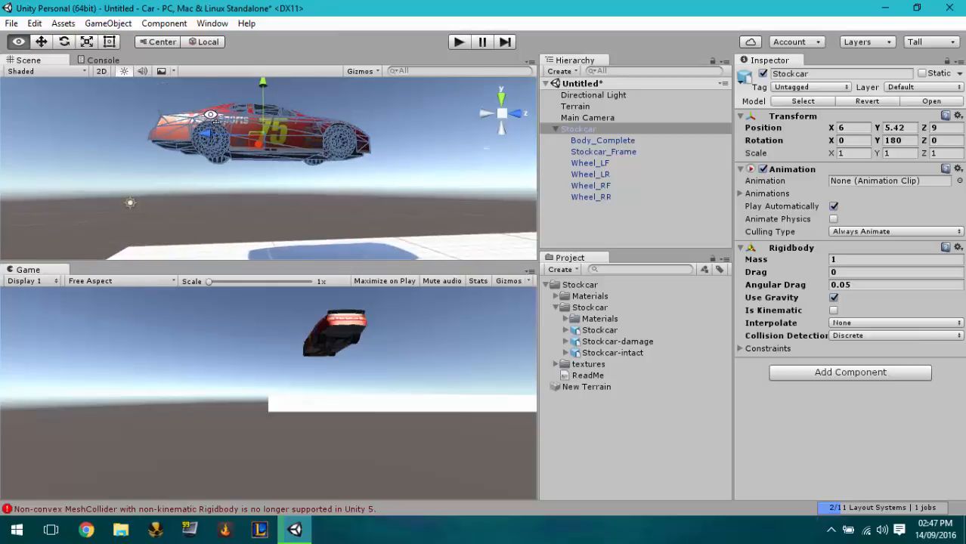
pyautogui.click(911, 128)
pyautogui.write('0')
pyautogui.moveTo(310, 181)
pyautogui.keyDown('alt'); pyautogui.mouseDown()
pyautogui.moveTo(307, 219)
pyautogui.moveTo(319, 167)
pyautogui.mouseUp(); pyautogui.keyUp('alt')
pyautogui.moveTo(320, 166); pyautogui.dragTo(359, 211, button='middle')
pyautogui.scroll(4, 340, 206)
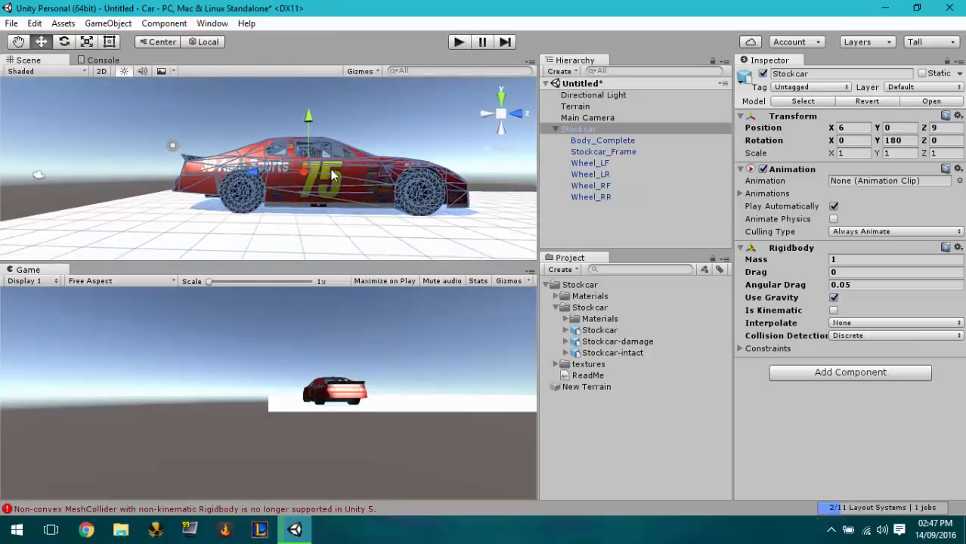
pyautogui.keyDown('alt'); pyautogui.moveTo(315, 189); pyautogui.dragTo(292, 192); pyautogui.keyUp('alt')
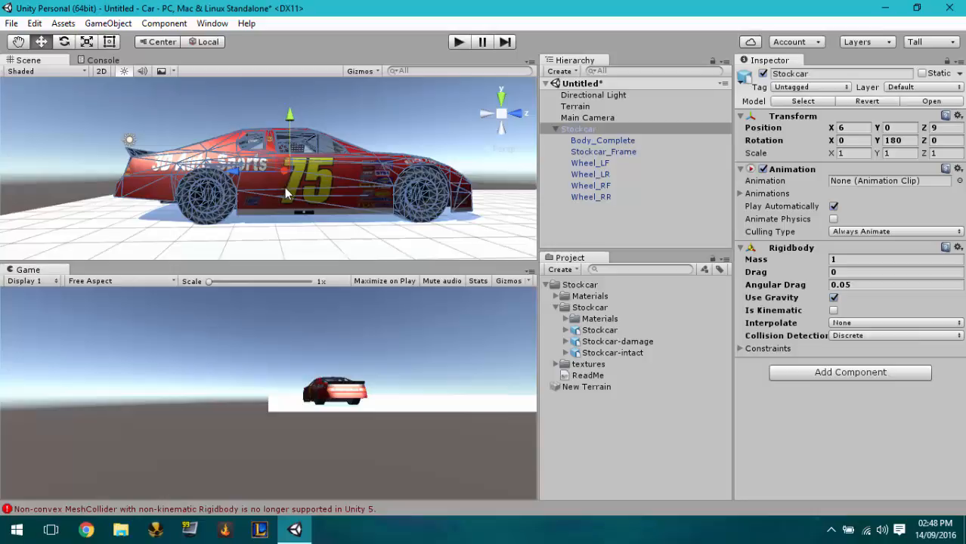
# - Add a Mesh Collider component to the Stockcar, keeping its Rigidbody
pyautogui.click(957, 249)
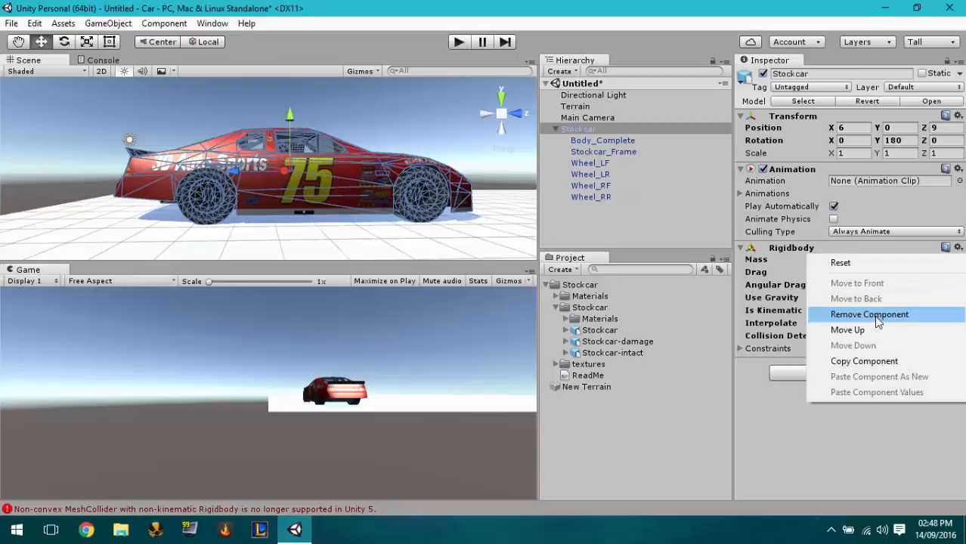
pyautogui.click(777, 408)
pyautogui.click(775, 374)
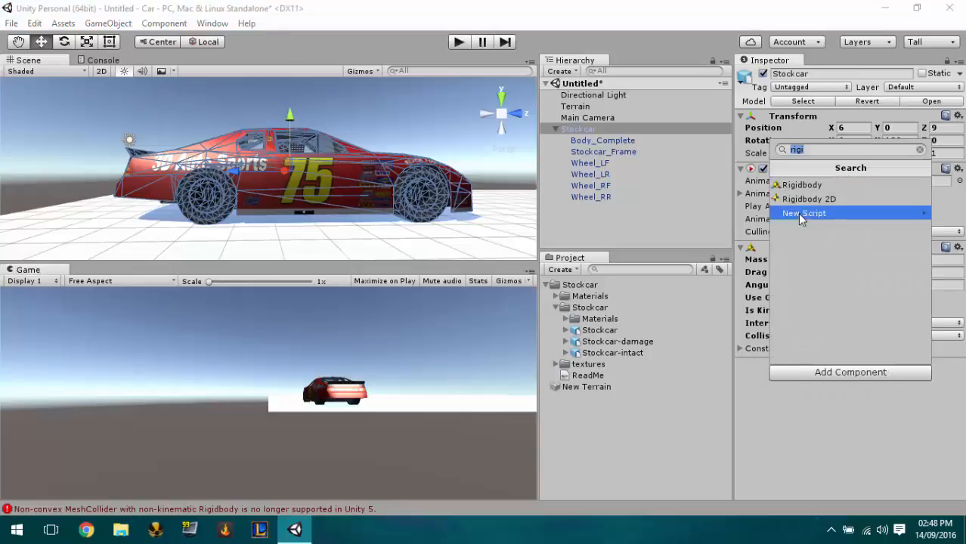
pyautogui.write('mesh')
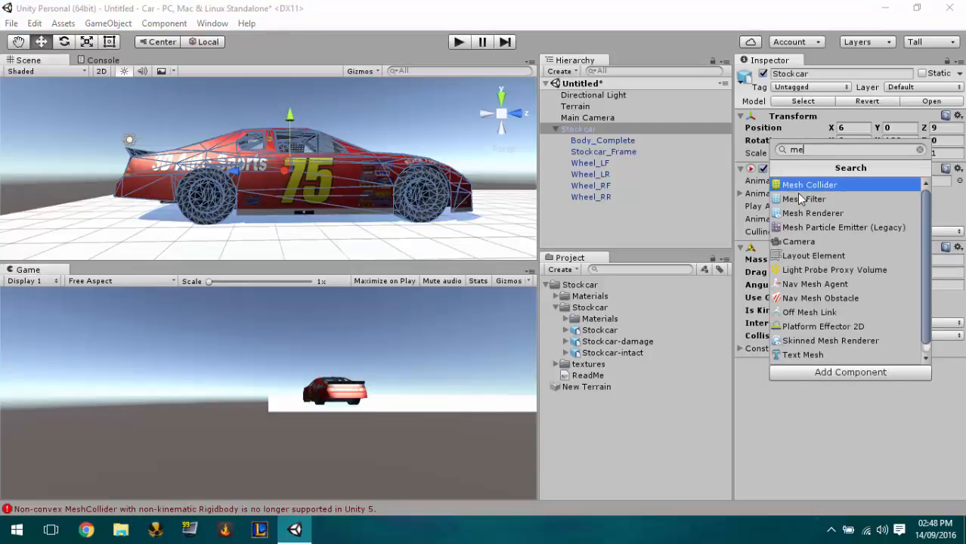
pyautogui.press('Return')
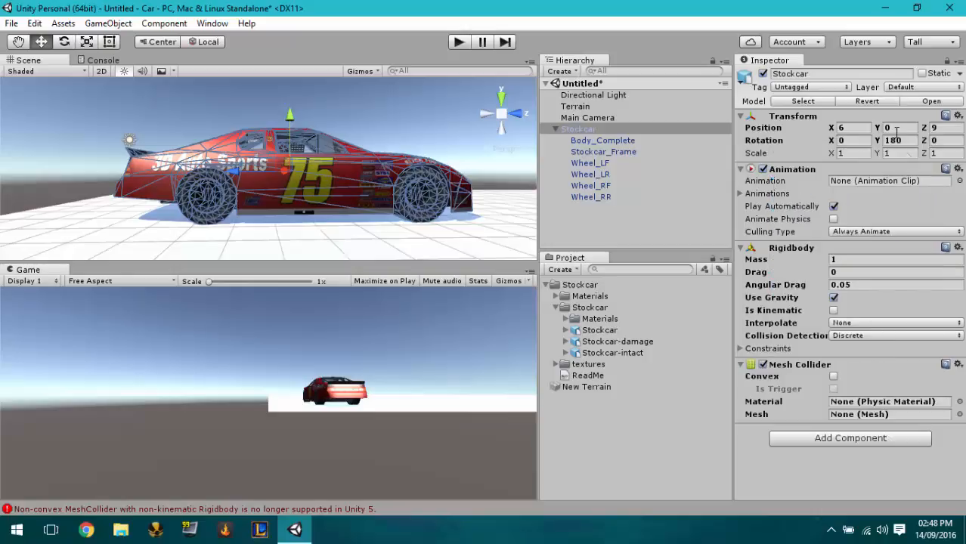
# - Try a Z rotation of 90 on the Stockcar, reset it to 0, and set the X rotation to 90 instead
pyautogui.click(934, 142)
pyautogui.write('90')
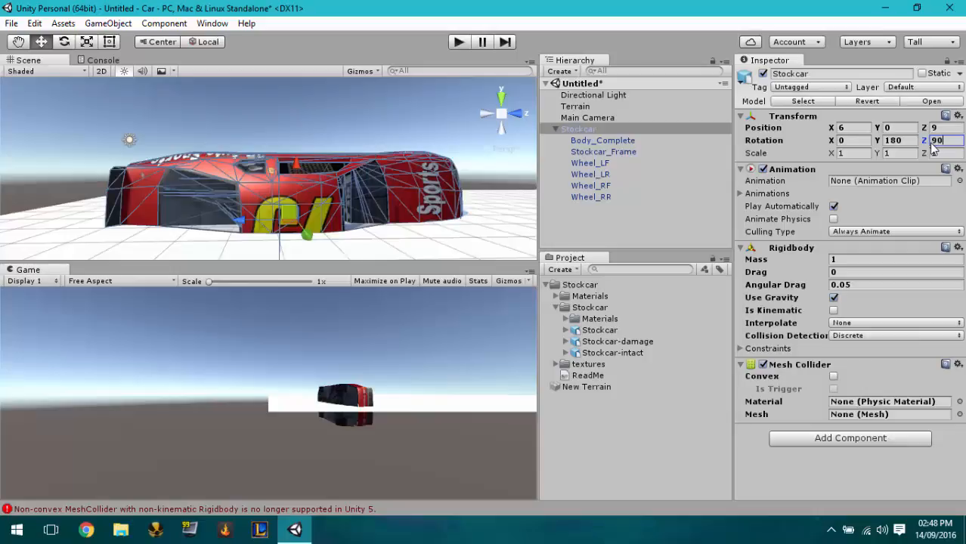
pyautogui.press('BackSpace')
pyautogui.press('BackSpace')
pyautogui.click(856, 144)
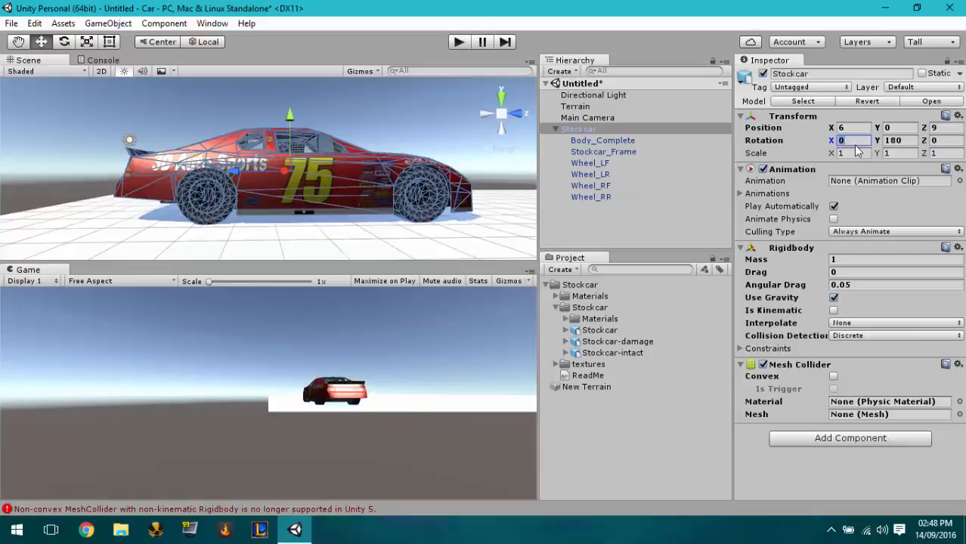
pyautogui.write('90')
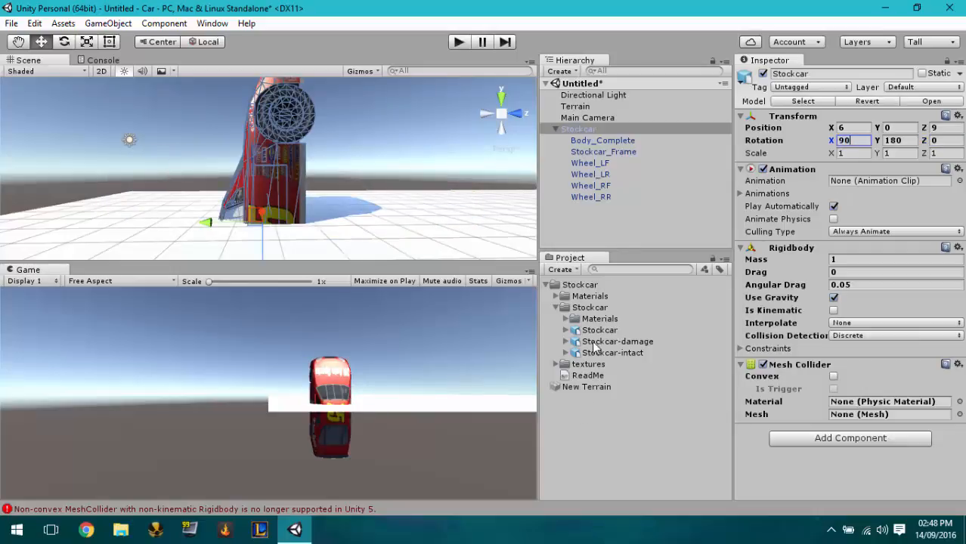
# - Assign the Stockcar model's Body_Complete mesh to the Mesh Collider and make the collider Convex
pyautogui.click(566, 331)
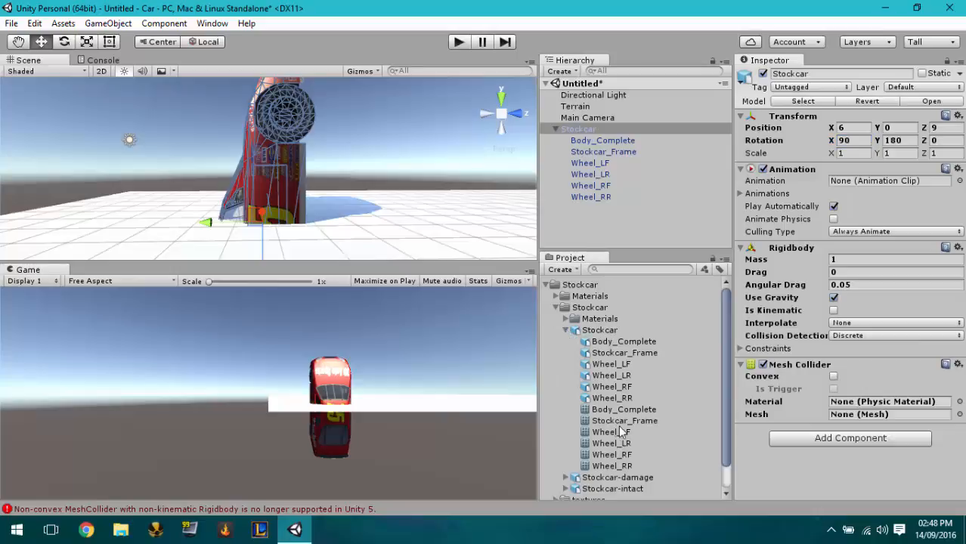
pyautogui.moveTo(632, 412); pyautogui.dragTo(841, 417)
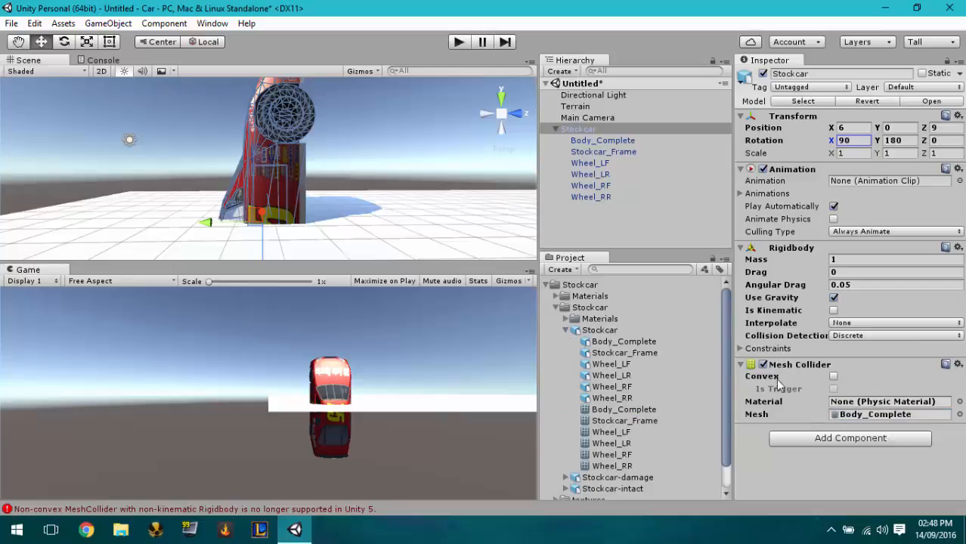
pyautogui.click(834, 377)
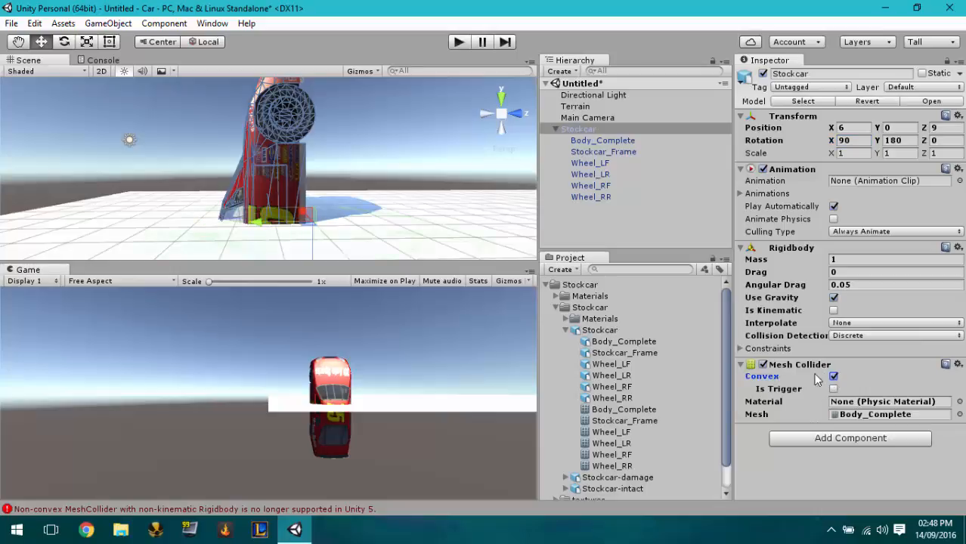
# - Set the Stockcar's X rotation to 0 and remove its Mesh Collider component
pyautogui.keyDown('alt'); pyautogui.moveTo(410, 209); pyautogui.dragTo(428, 295); pyautogui.keyUp('alt')
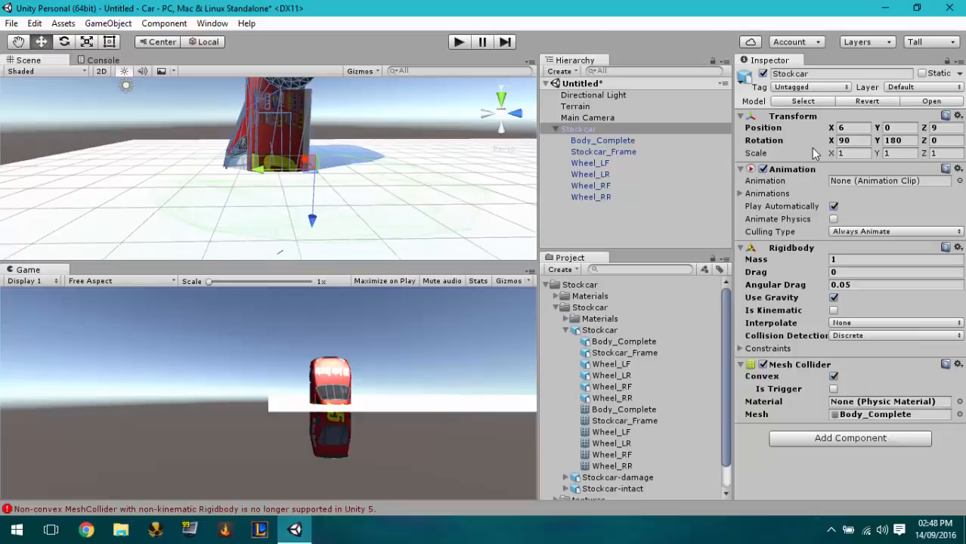
pyautogui.click(845, 140)
pyautogui.write('0')
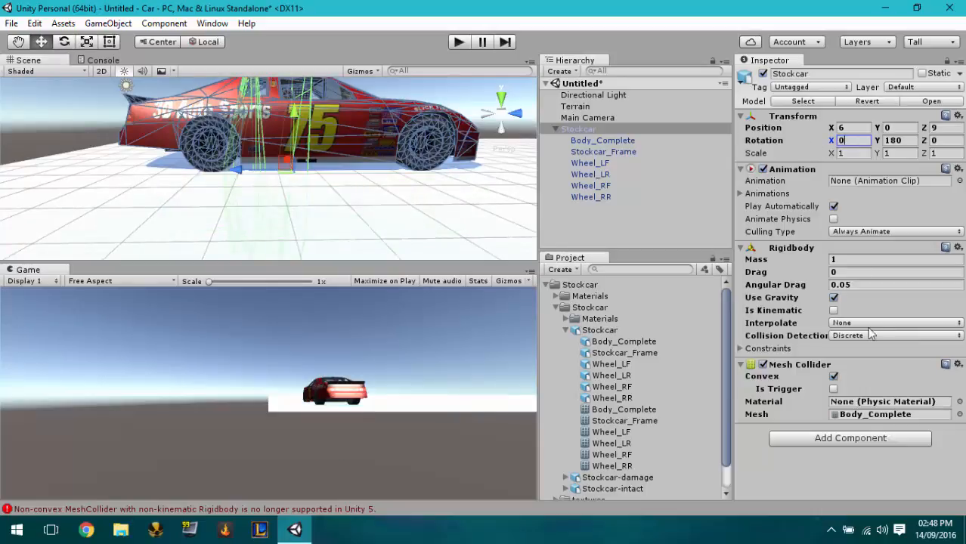
pyautogui.click(958, 364)
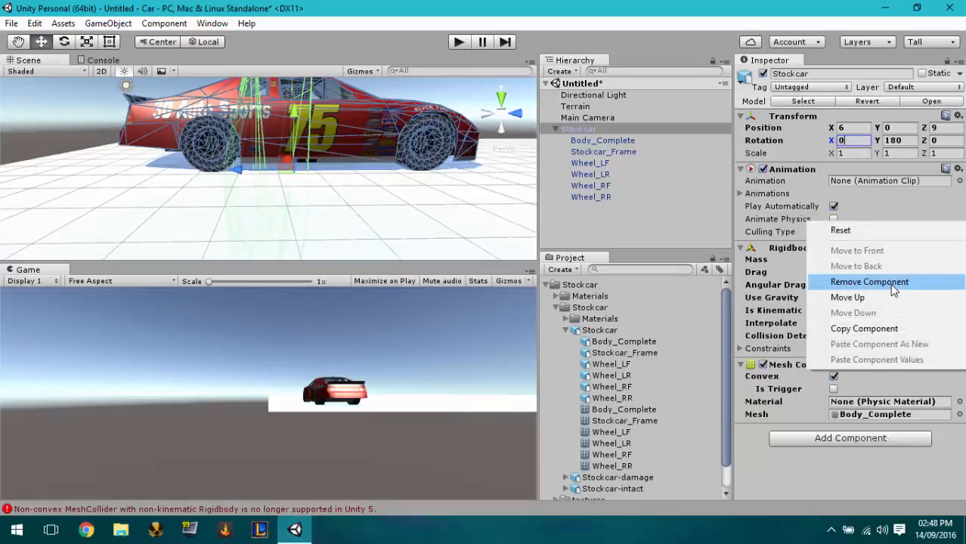
pyautogui.click(869, 282)
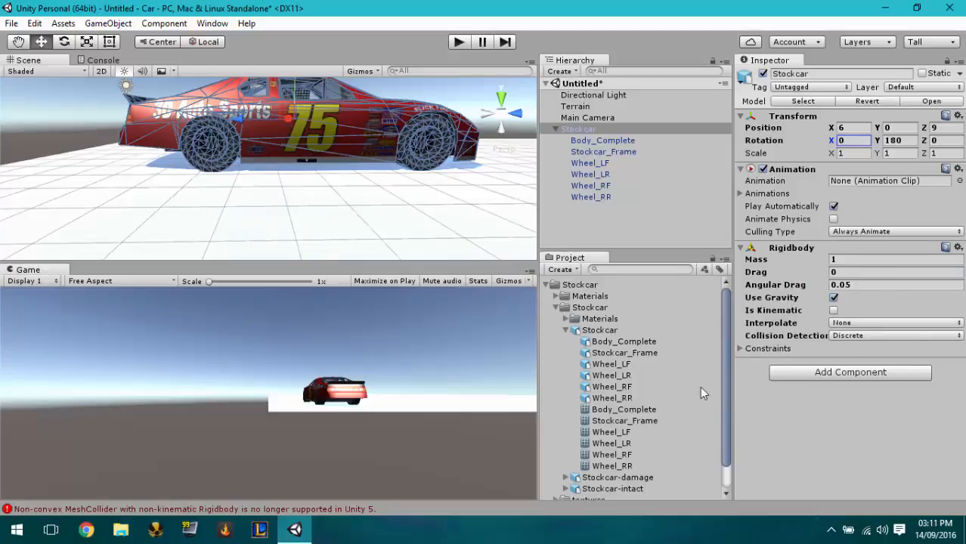
# - Turn off Generate Colliders in the Stockcar model's import settings and apply the change
pyautogui.click(600, 331)
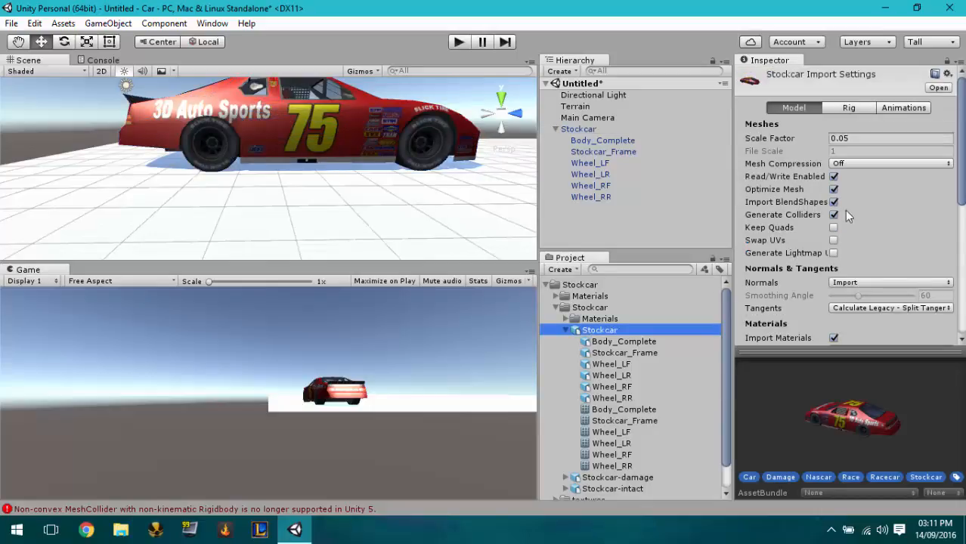
pyautogui.click(833, 214)
pyautogui.scroll(-5, 836, 217)
pyautogui.click(938, 284)
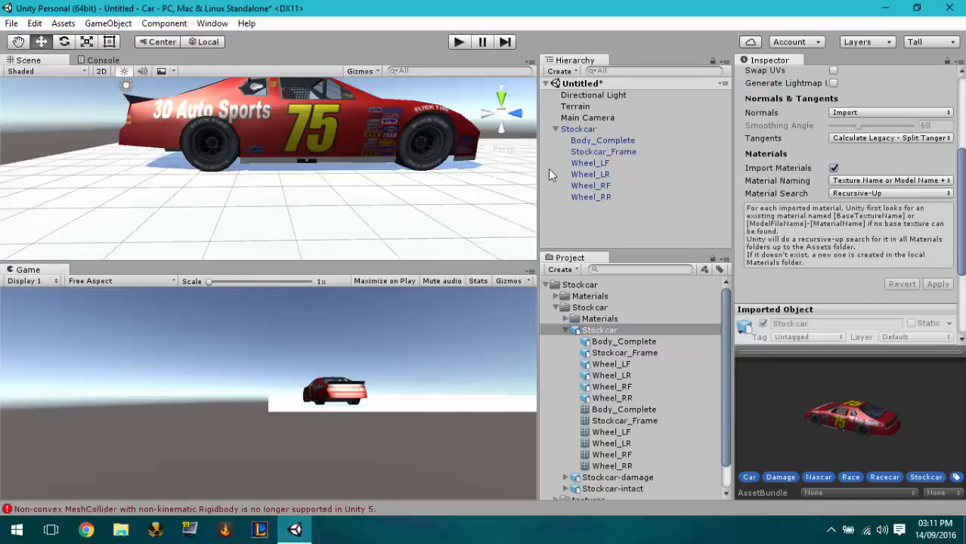
# - Collapse the Stockcar's hierarchy and create two empty game objects at the scene's root level
pyautogui.click(571, 128)
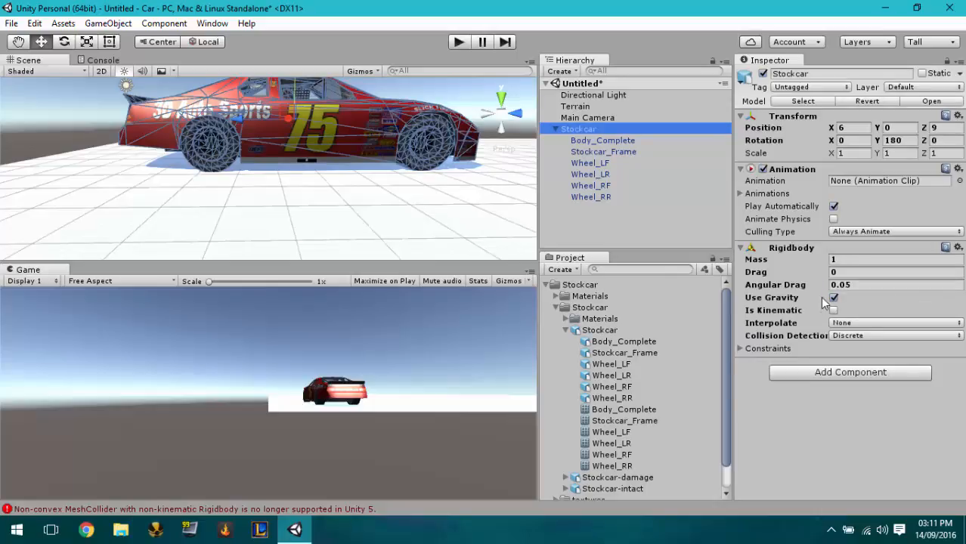
pyautogui.click(556, 130)
pyautogui.click(590, 151)
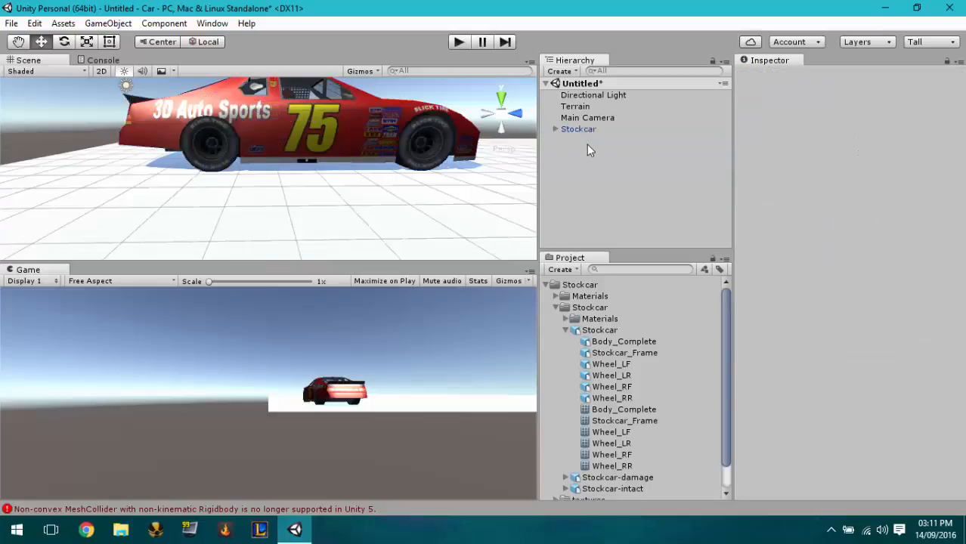
pyautogui.rightClick(586, 143)
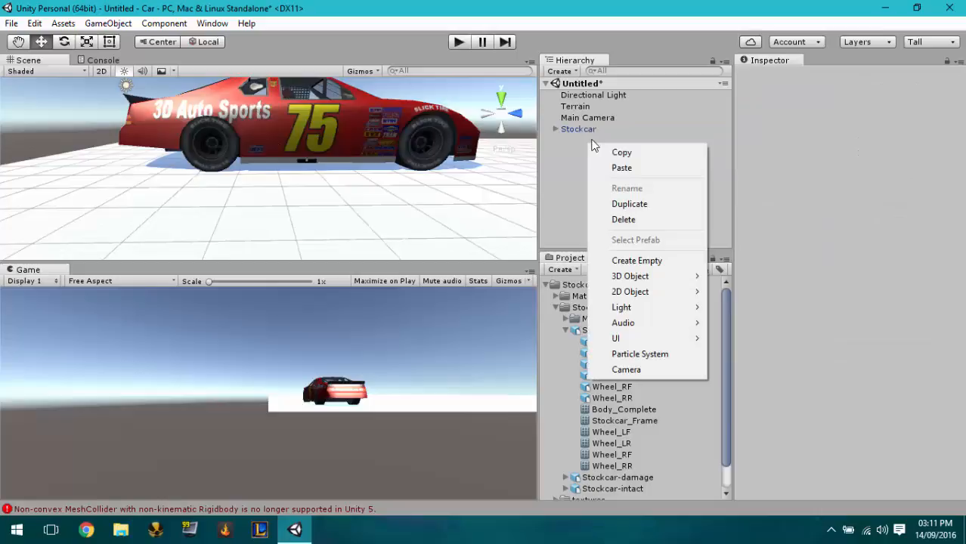
pyautogui.click(650, 260)
pyautogui.rightClick(614, 196)
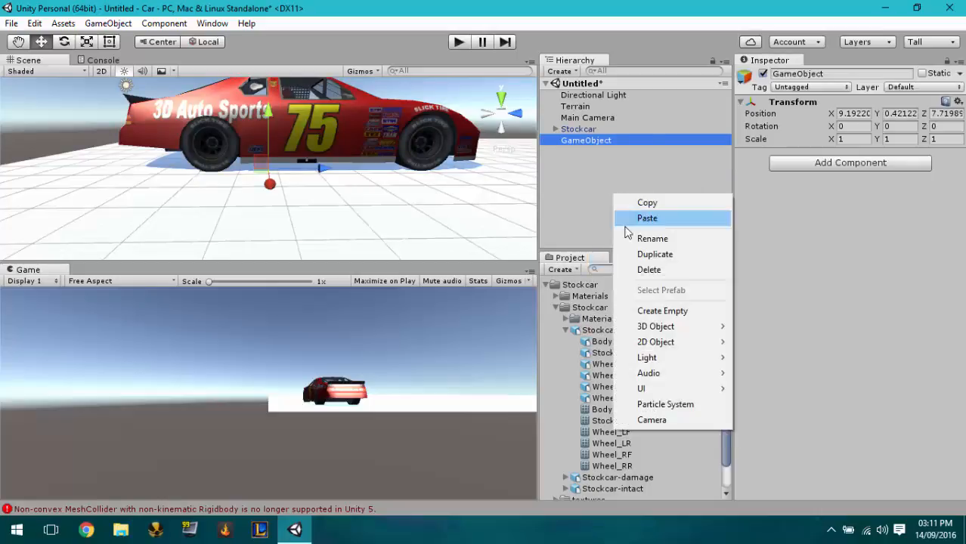
pyautogui.click(646, 310)
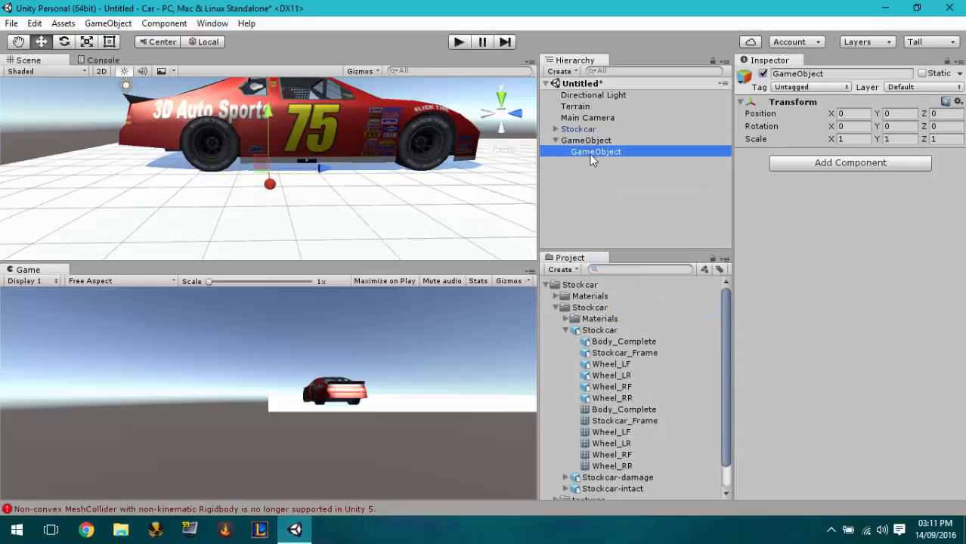
pyautogui.moveTo(591, 155); pyautogui.dragTo(596, 154)
# - Rename the lower empty game object ColliderTop and the one above it ColliderBottom
pyautogui.click(594, 152)
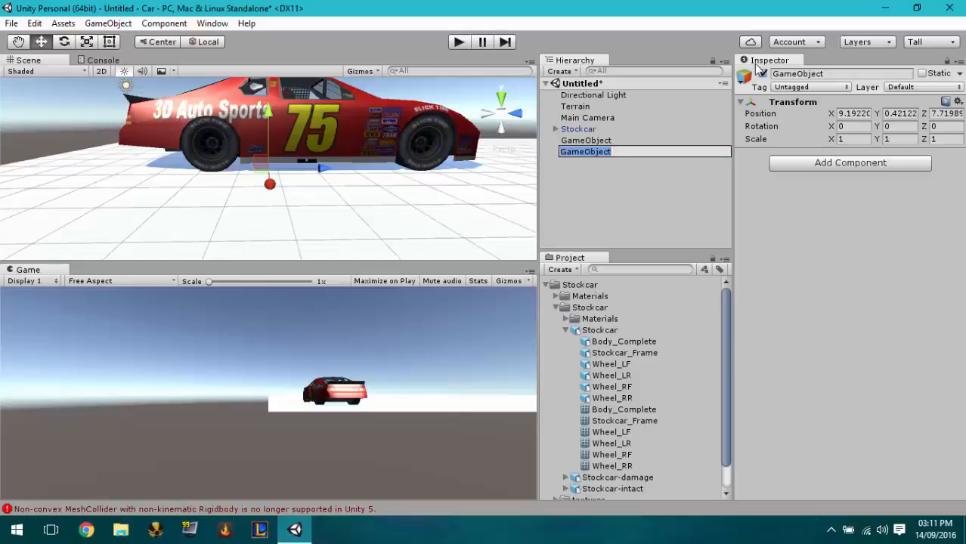
pyautogui.write('Collid')
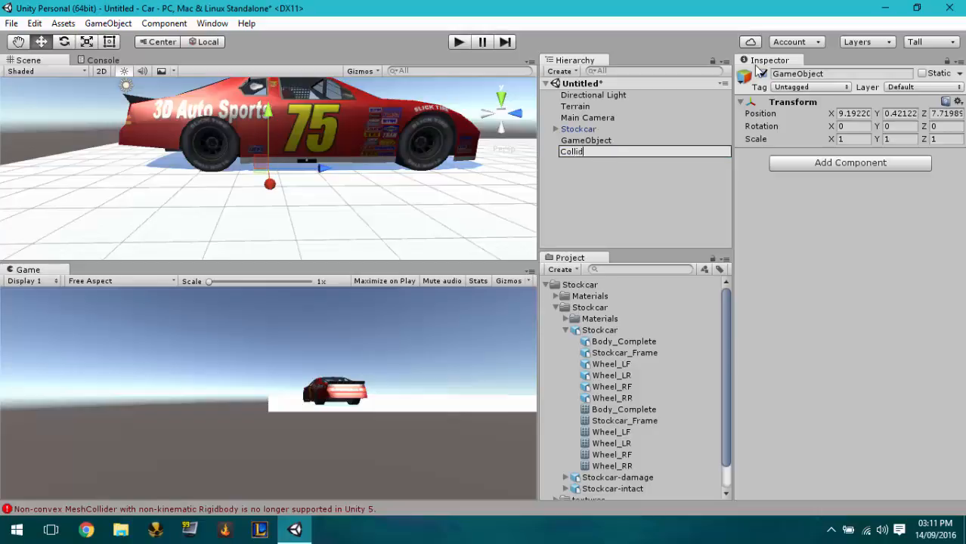
pyautogui.write('erTop')
pyautogui.press('Return')
pyautogui.press('Up')
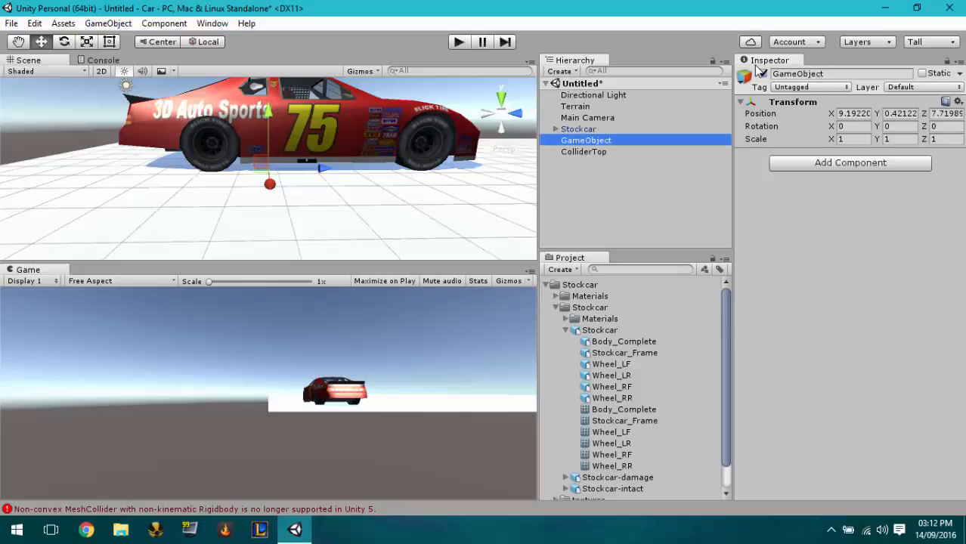
pyautogui.press('F2')
pyautogui.write('Col')
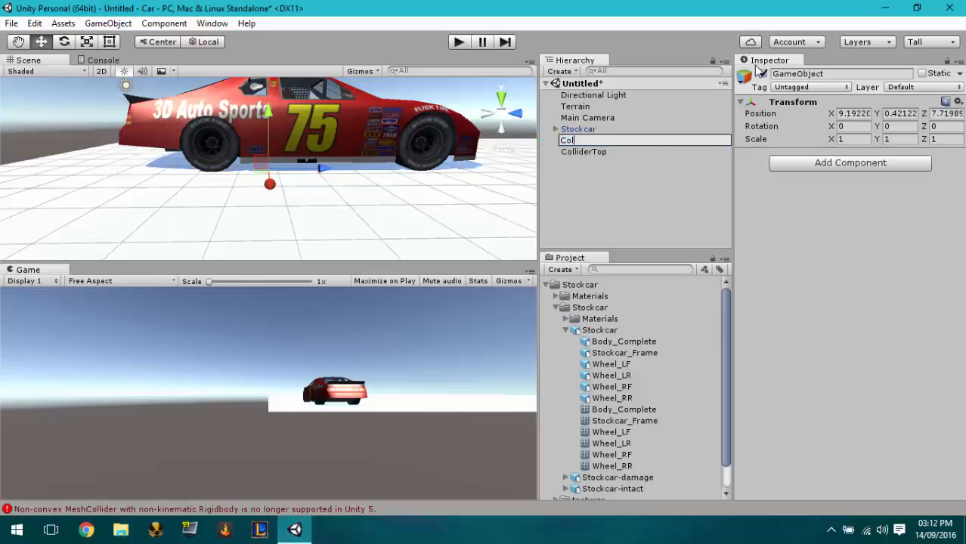
pyautogui.write('liderBottom')
pyautogui.press('Return')
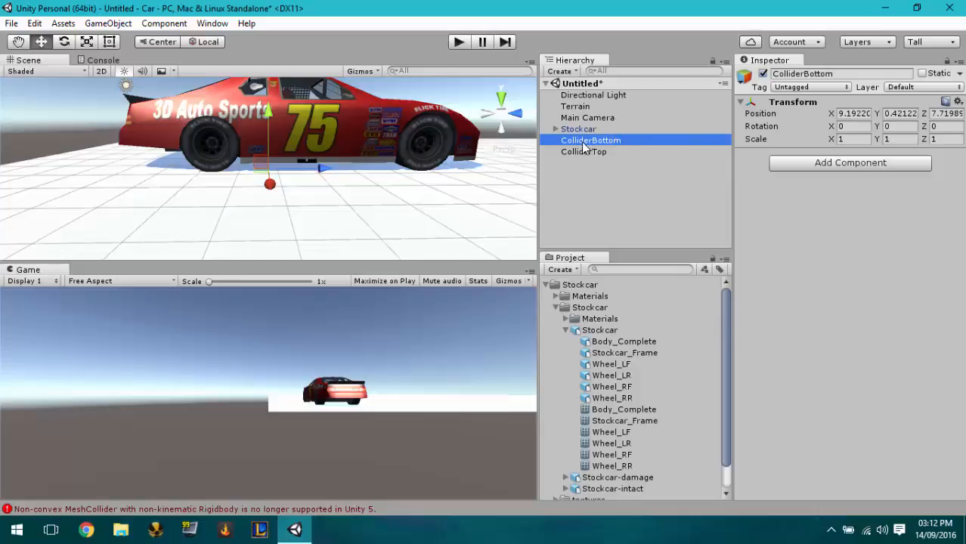
# - Make ColliderBottom and ColliderTop children of the Stockcar, and set ColliderTop's position to 0, 0, 0 and its Y rotation to 0
pyautogui.moveTo(584, 142); pyautogui.dragTo(583, 134)
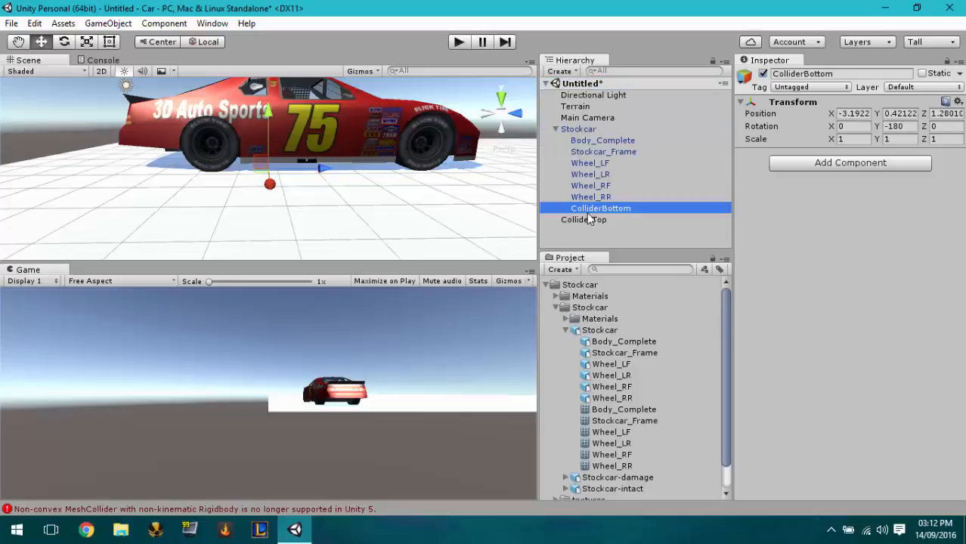
pyautogui.moveTo(586, 220); pyautogui.dragTo(582, 143)
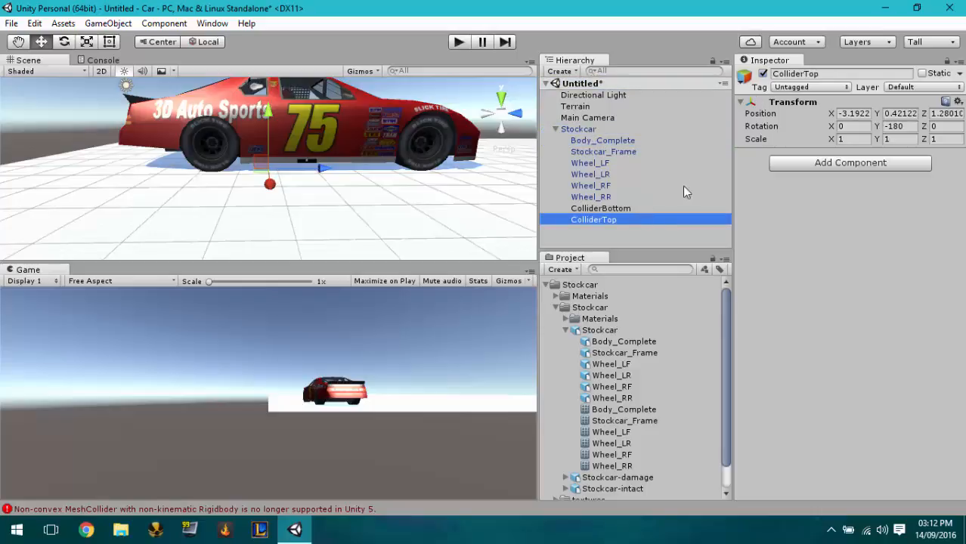
pyautogui.click(846, 114)
pyautogui.write('0')
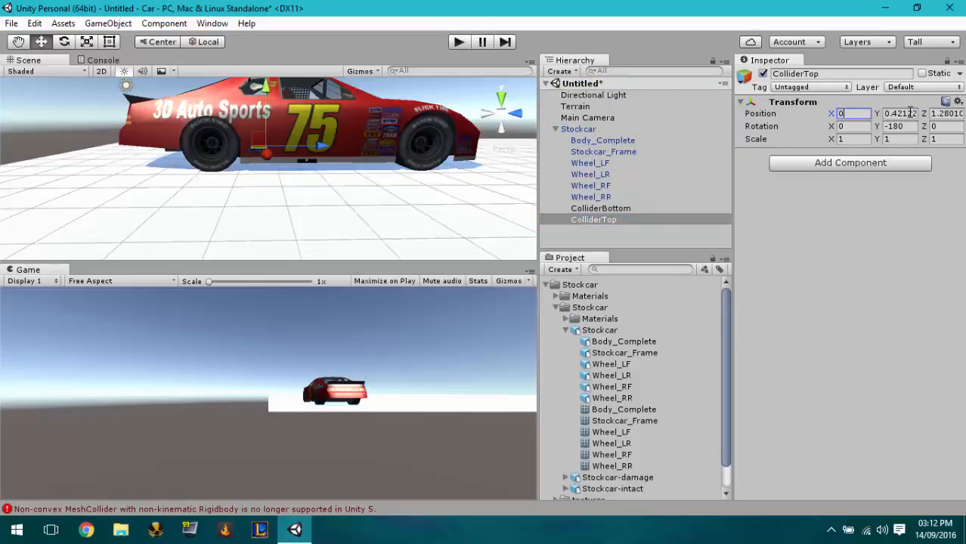
pyautogui.click(911, 114)
pyautogui.write('0')
pyautogui.click(946, 114)
pyautogui.write('0')
pyautogui.click(904, 127)
pyautogui.write('0')
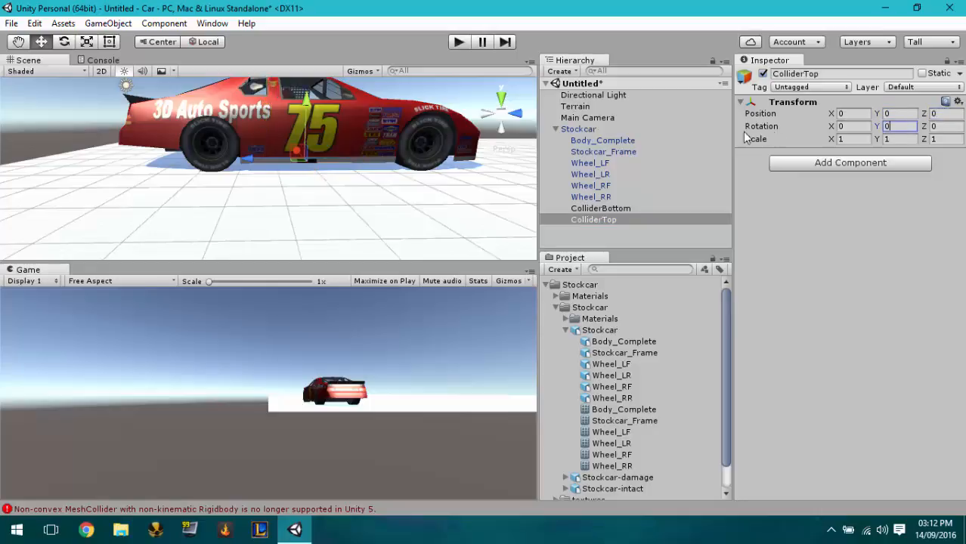
# - Set ColliderBottom's position to 0, 0, 0 and its Y rotation to 0
pyautogui.click(604, 208)
pyautogui.click(850, 114)
pyautogui.write('0')
pyautogui.click(900, 114)
pyautogui.write('0')
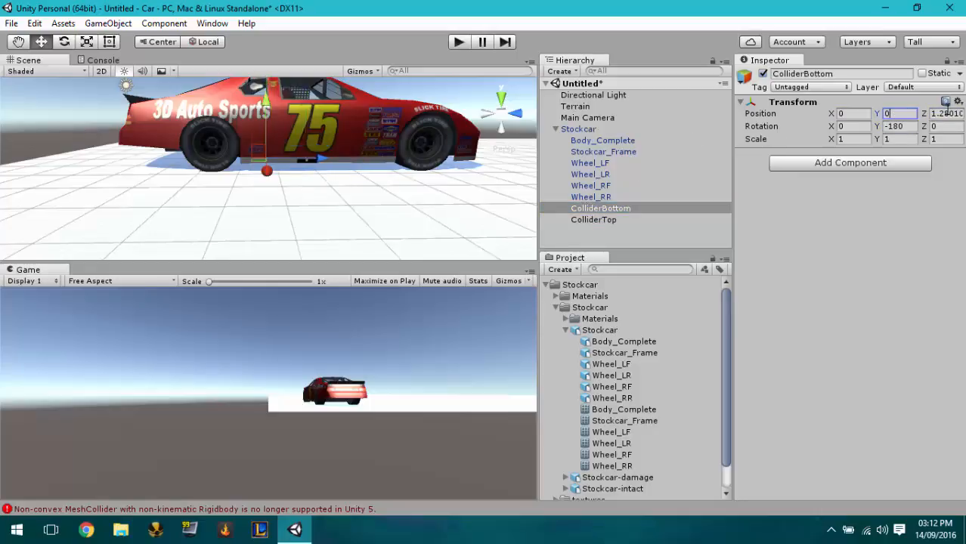
pyautogui.click(947, 114)
pyautogui.write('0')
pyautogui.click(899, 126)
pyautogui.write('0')
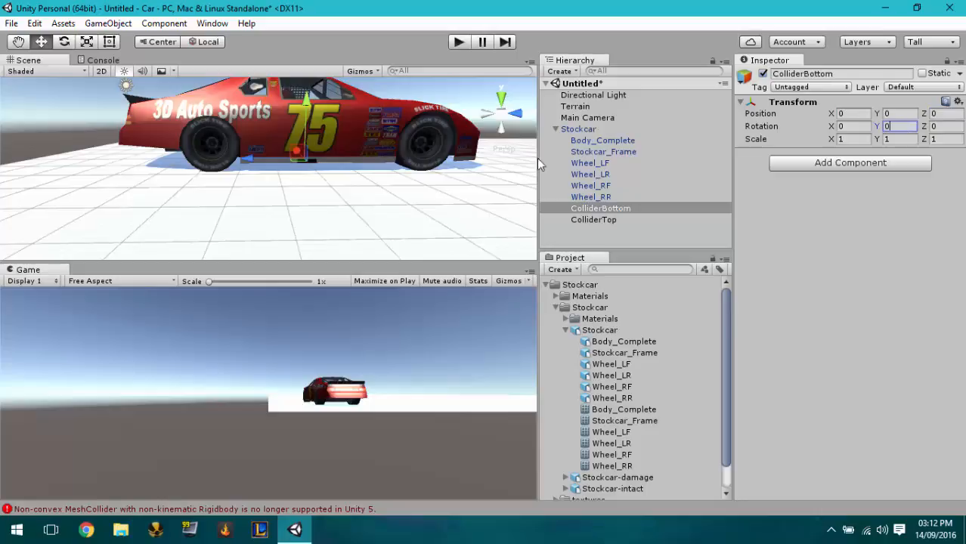
# - Try a Box Collider component on ColliderBottom, then remove it
pyautogui.click(836, 163)
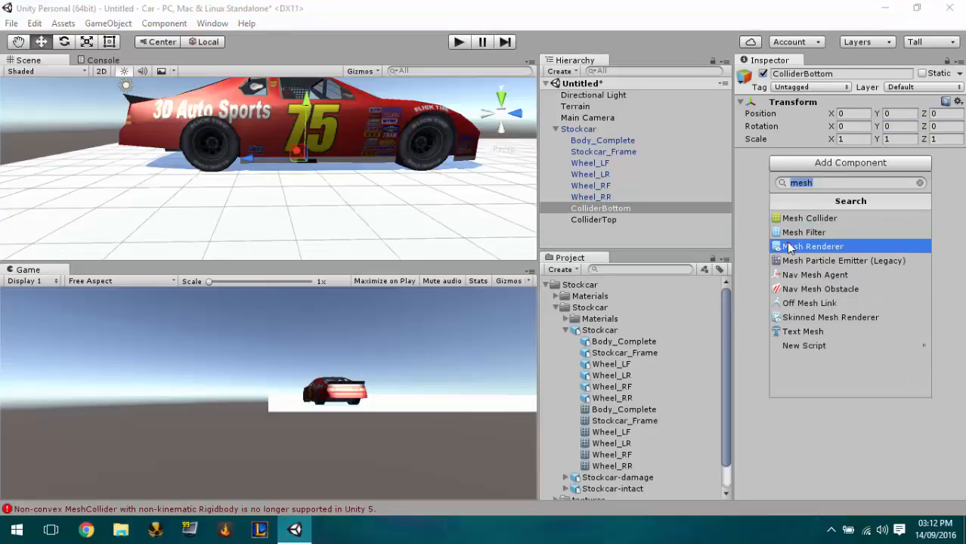
pyautogui.write('box')
pyautogui.press('Return')
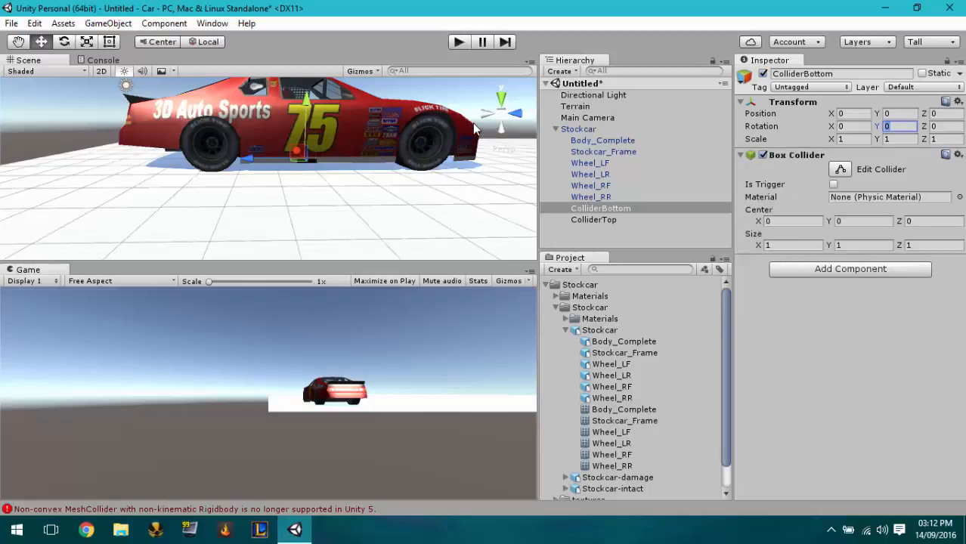
pyautogui.keyDown('alt'); pyautogui.moveTo(474, 130); pyautogui.dragTo(503, 238); pyautogui.keyUp('alt')
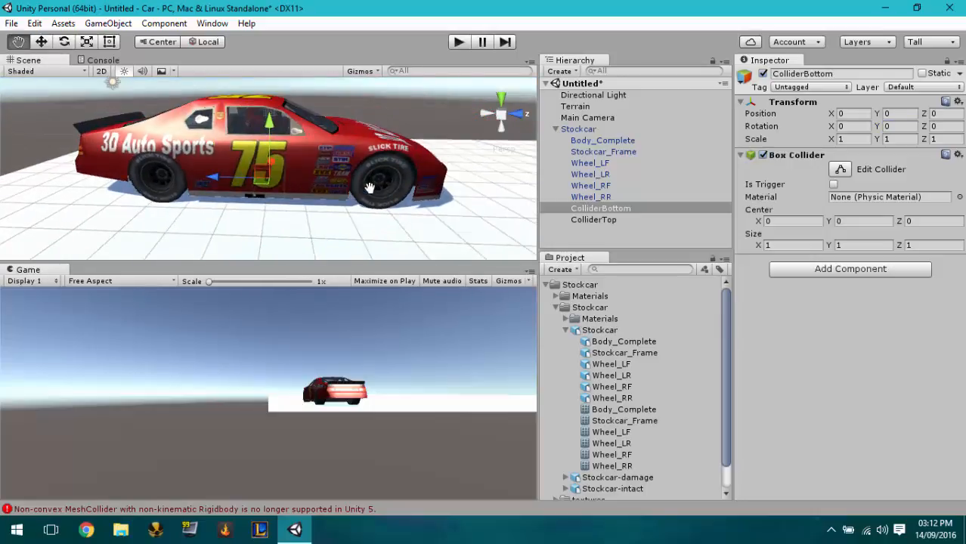
pyautogui.click(959, 155)
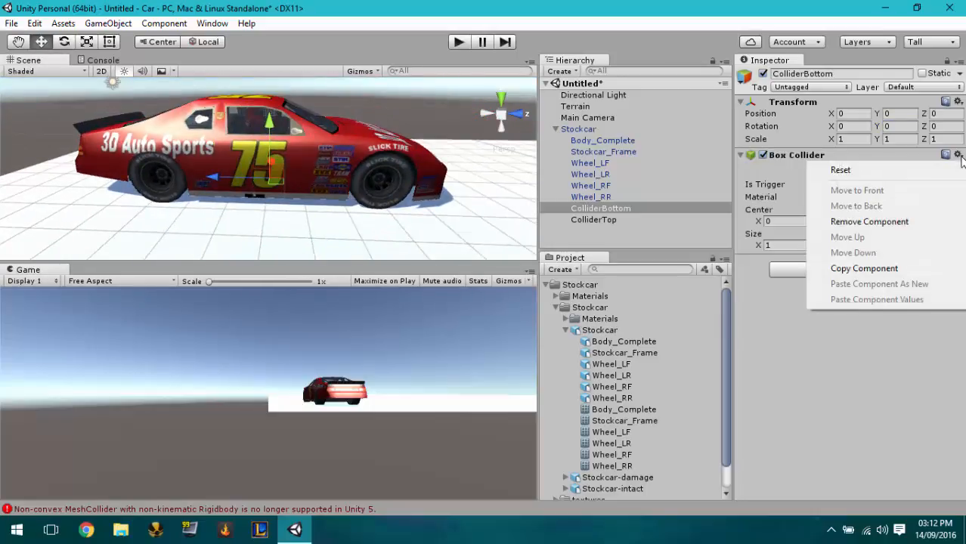
pyautogui.click(863, 220)
# - Add a Polygon Collider 2D component to ColliderBottom
pyautogui.click(825, 163)
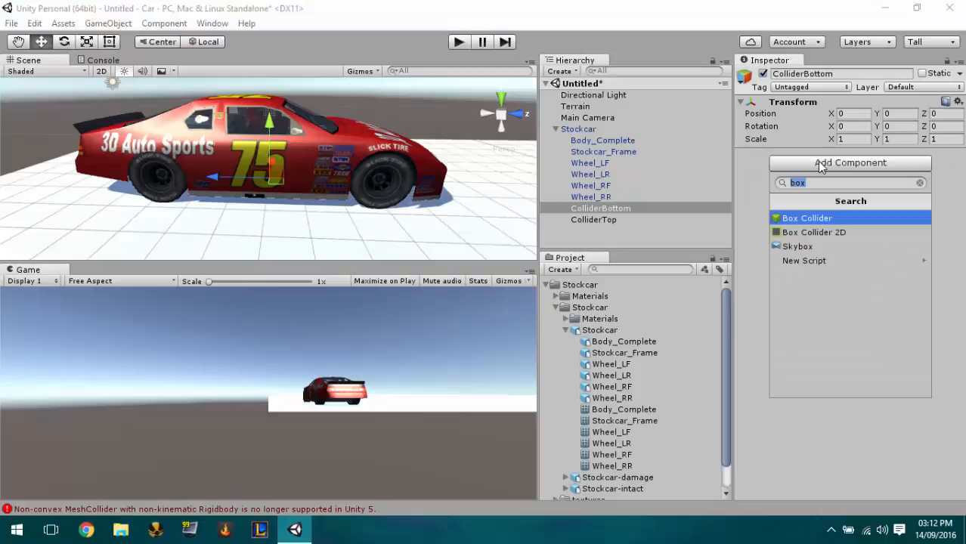
pyautogui.write('pol')
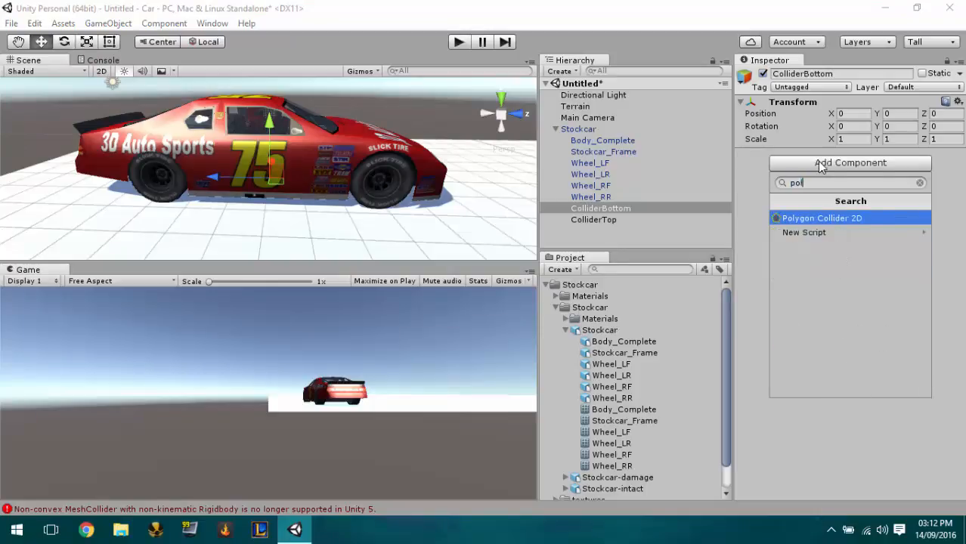
pyautogui.press('Return')
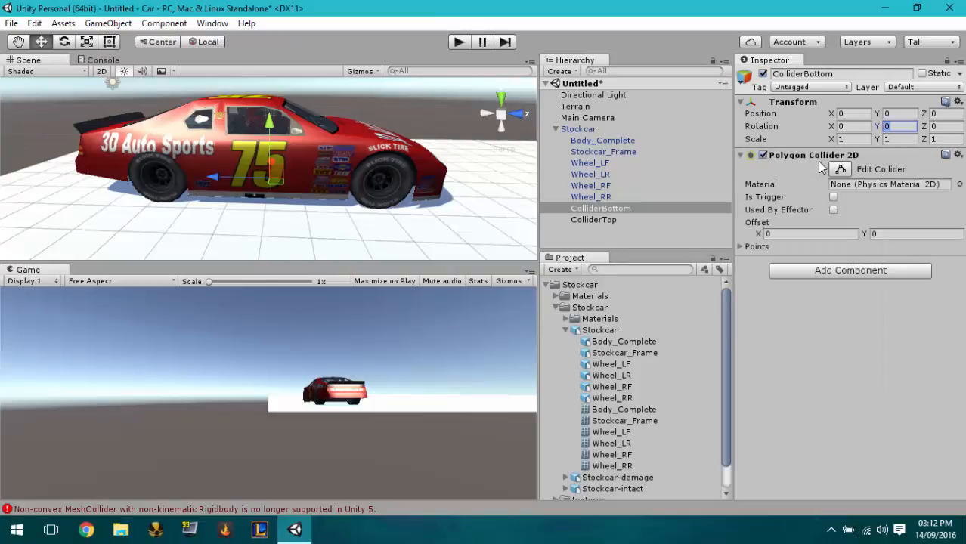
# - Edit the Polygon Collider 2D's shape, checking it in the 2D view and pulling one outline point to the car's rear spoiler
pyautogui.click(840, 169)
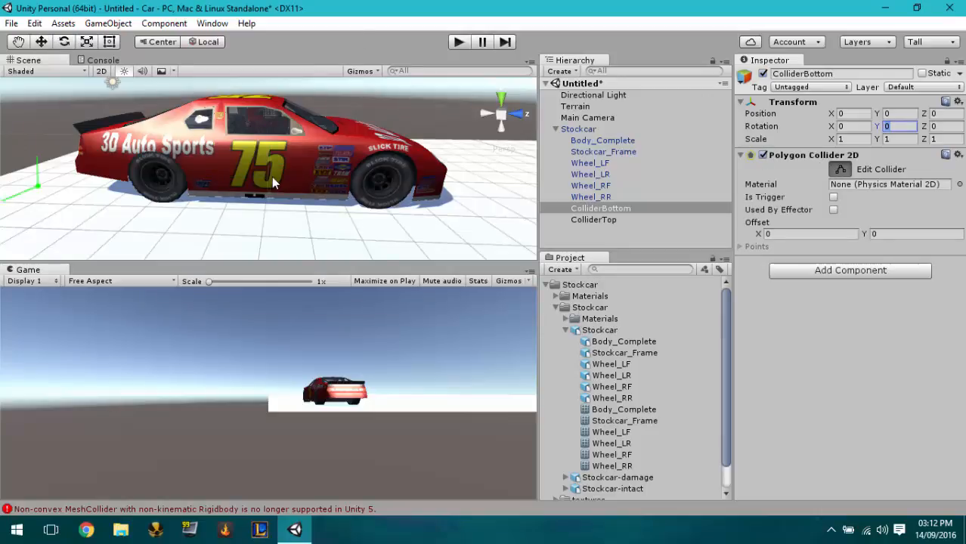
pyautogui.click(103, 72)
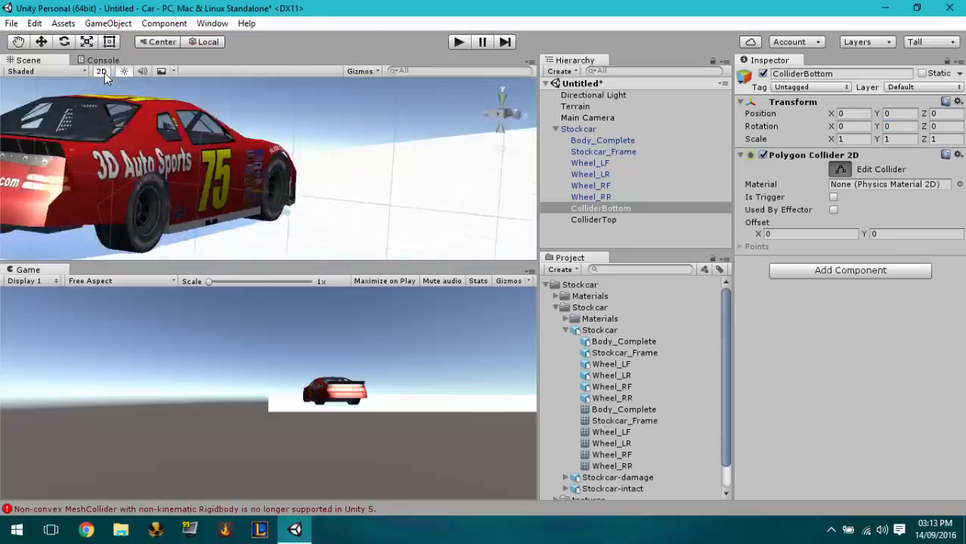
pyautogui.moveTo(212, 188); pyautogui.dragTo(312, 164, button='middle')
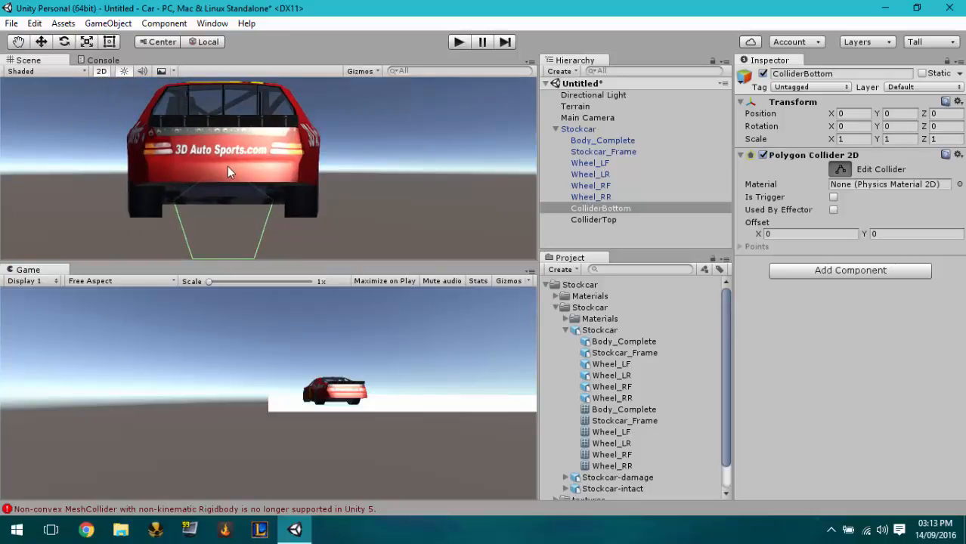
pyautogui.click(103, 72)
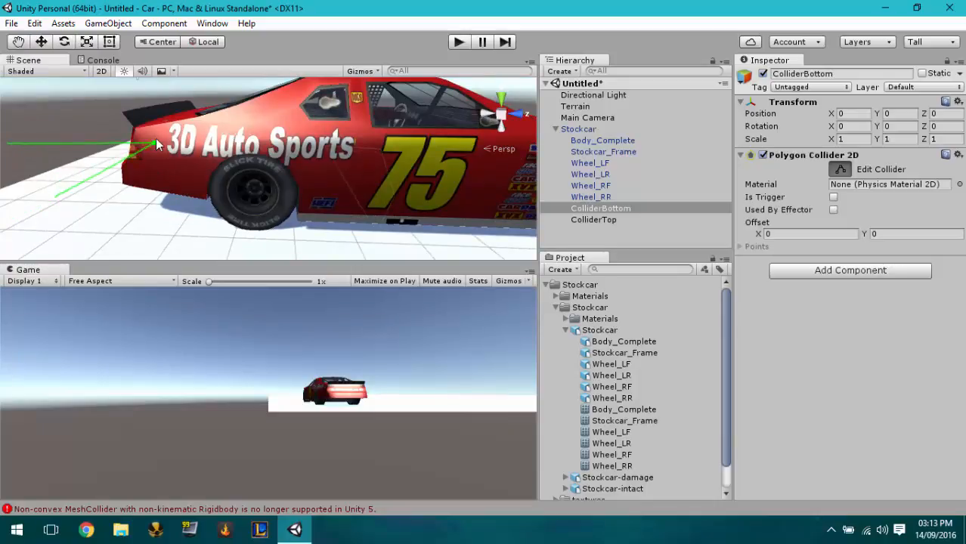
pyautogui.moveTo(156, 140); pyautogui.dragTo(125, 114)
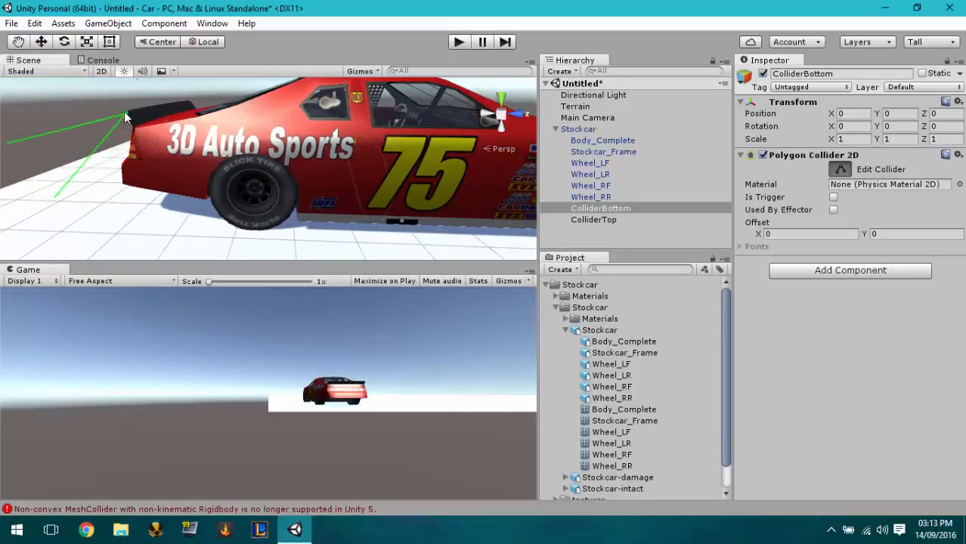
# - Replace ColliderBottom's Polygon Collider 2D component with a Box Collider
pyautogui.click(958, 155)
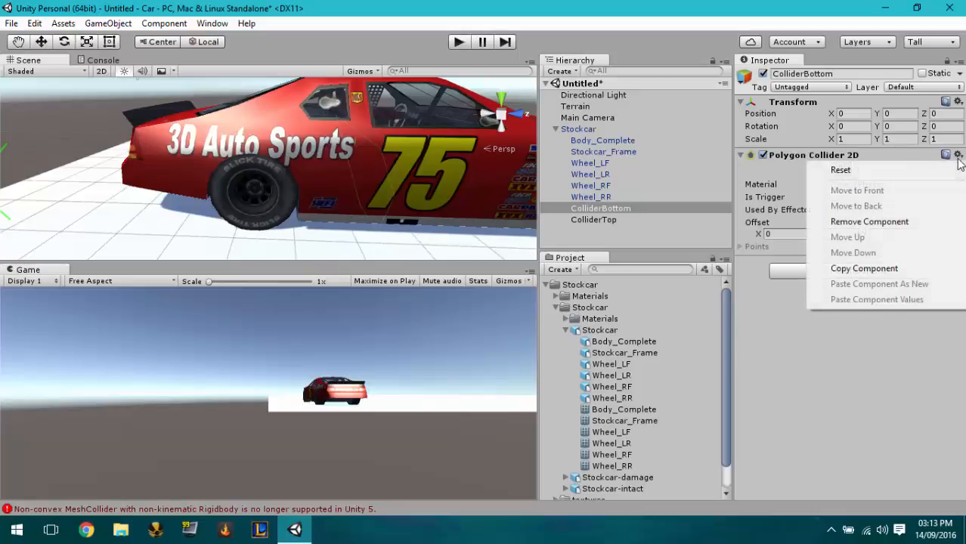
pyautogui.click(885, 222)
pyautogui.click(869, 164)
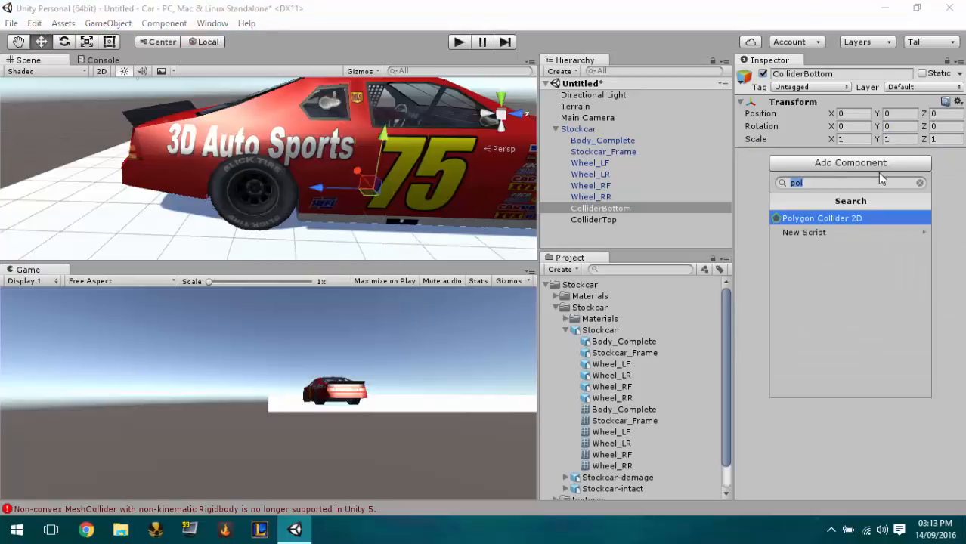
pyautogui.write('box')
pyautogui.press('Return')
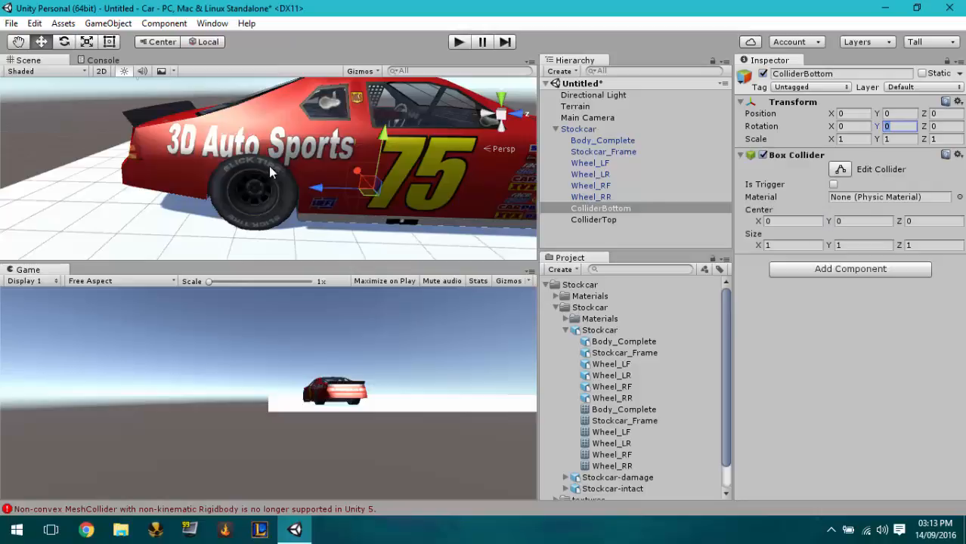
# - Try changing the Box Collider's Y size and ColliderBottom's Y scale, undoing both changes
pyautogui.keyDown('alt'); pyautogui.moveTo(268, 166); pyautogui.dragTo(331, 142); pyautogui.keyUp('alt')
pyautogui.keyDown('alt'); pyautogui.moveTo(344, 142); pyautogui.dragTo(355, 143); pyautogui.keyUp('alt')
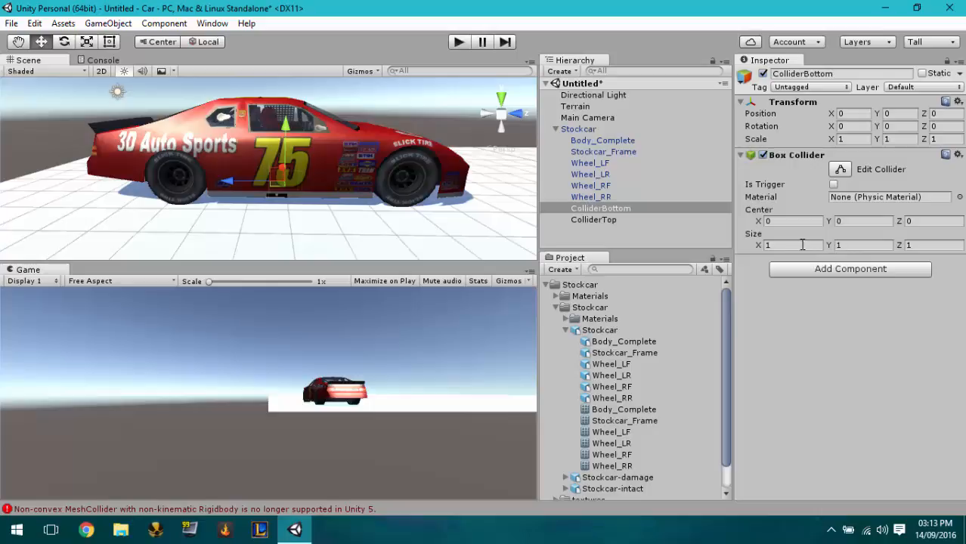
pyautogui.moveTo(829, 250); pyautogui.dragTo(698, 260)
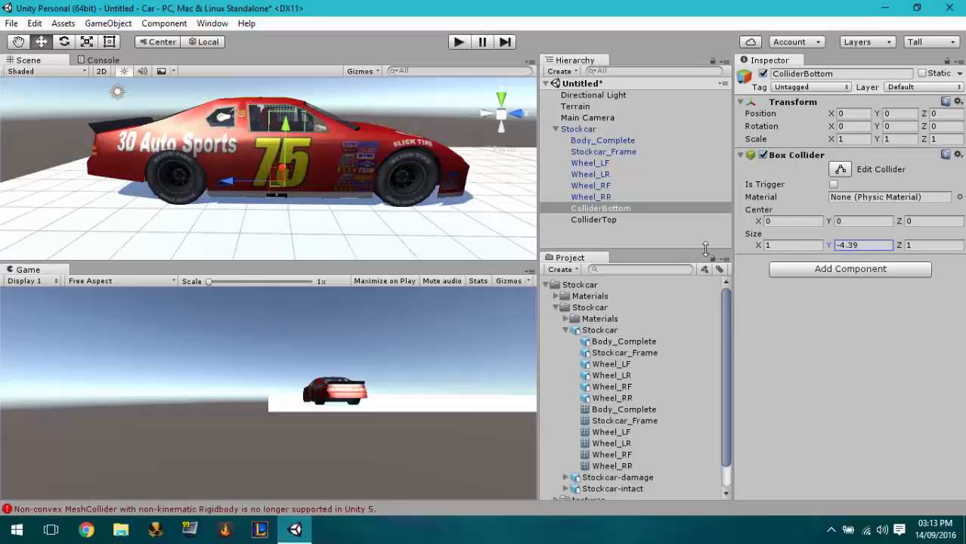
pyautogui.hotkey('ctrl', 'z')
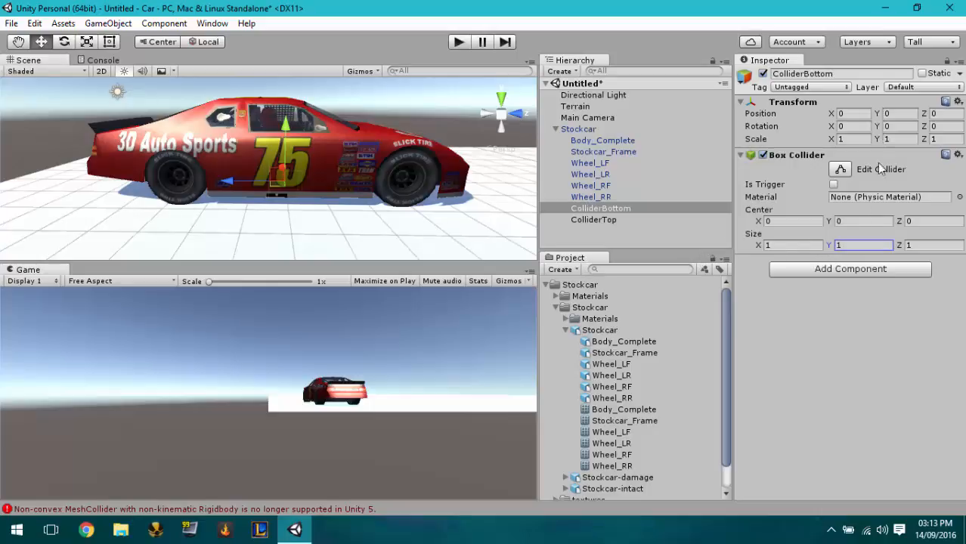
pyautogui.moveTo(877, 140); pyautogui.dragTo(815, 149)
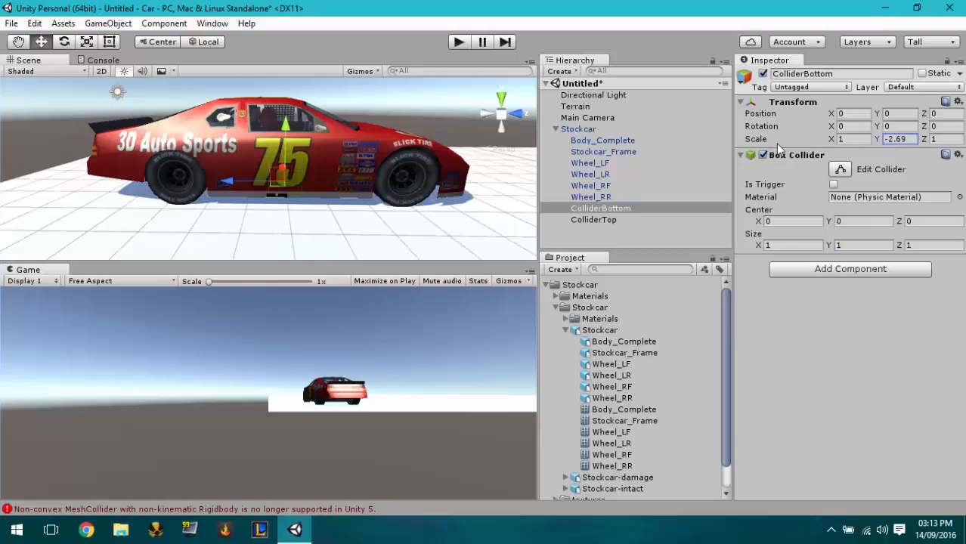
pyautogui.hotkey('ctrl', 'z')
pyautogui.click(848, 142)
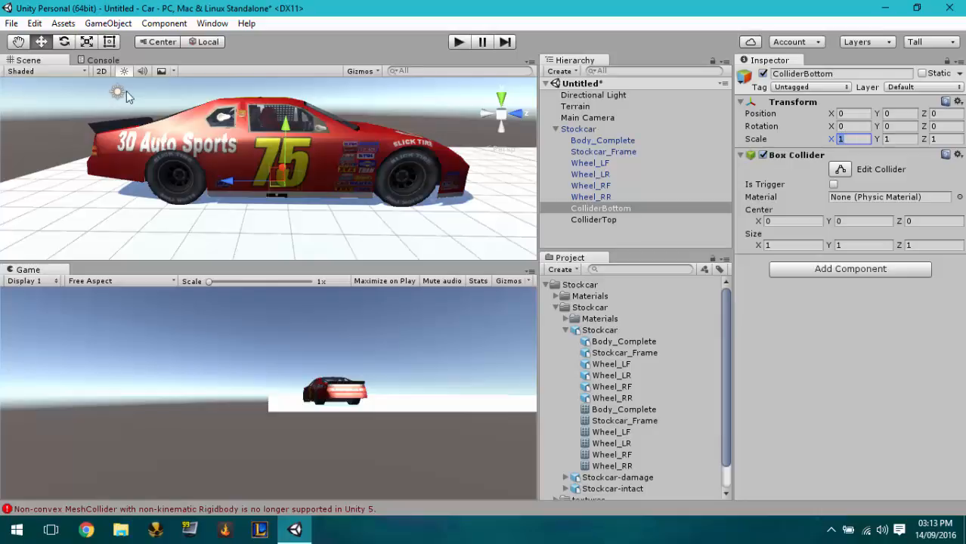
# - Stretch ColliderBottom to a Z scale of about 13.48 and raise it to a Y position of 1.18
pyautogui.click(86, 42)
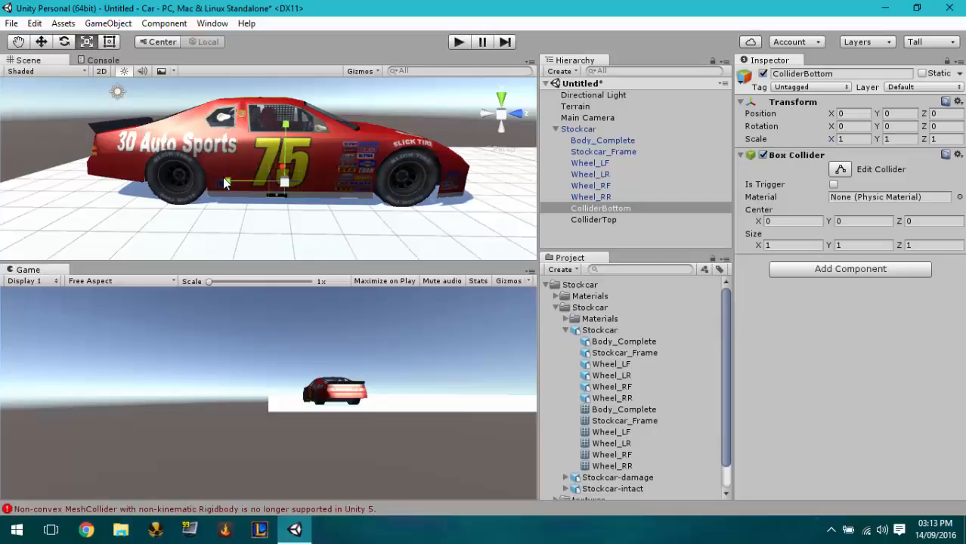
pyautogui.moveTo(224, 184); pyautogui.dragTo(860, 185)
pyautogui.moveTo(608, 196); pyautogui.dragTo(244, 178)
pyautogui.press('w')
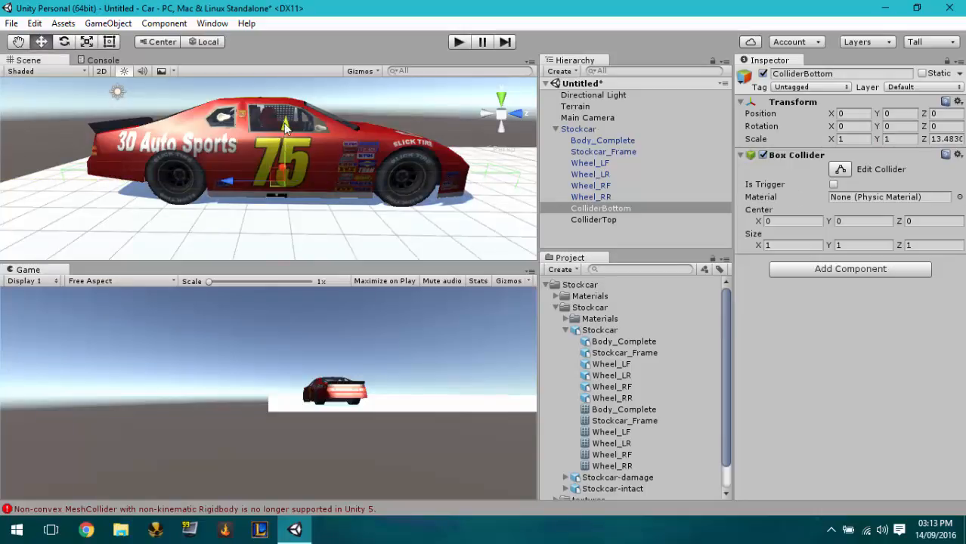
pyautogui.moveTo(279, 141); pyautogui.dragTo(277, 88)
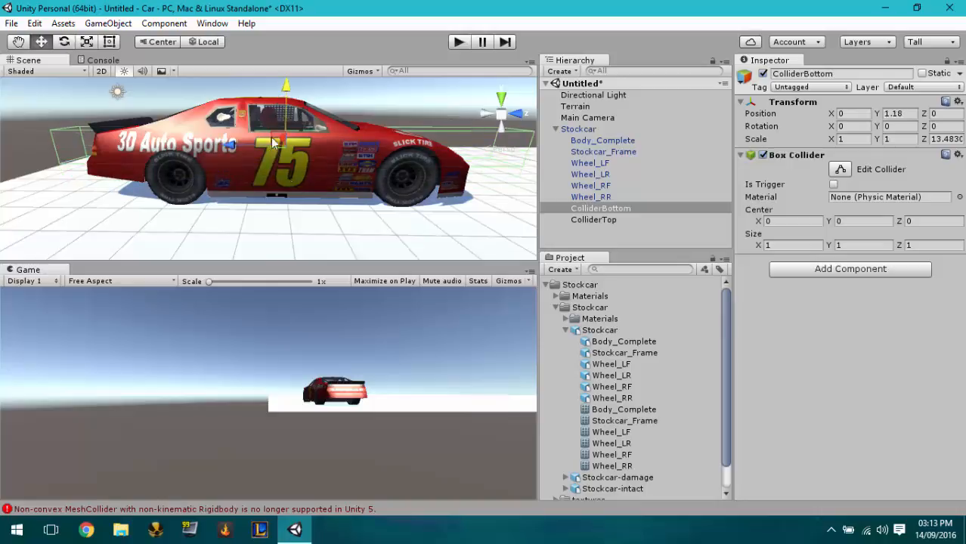
# - In the car's side view, enlarge ColliderBottom to a Y scale of about 1.49
pyautogui.click(502, 112)
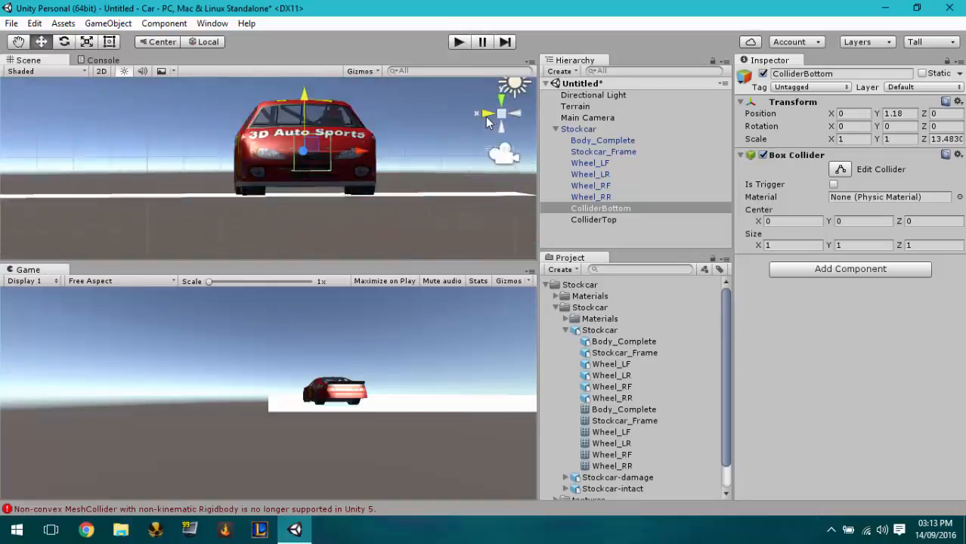
pyautogui.click(487, 113)
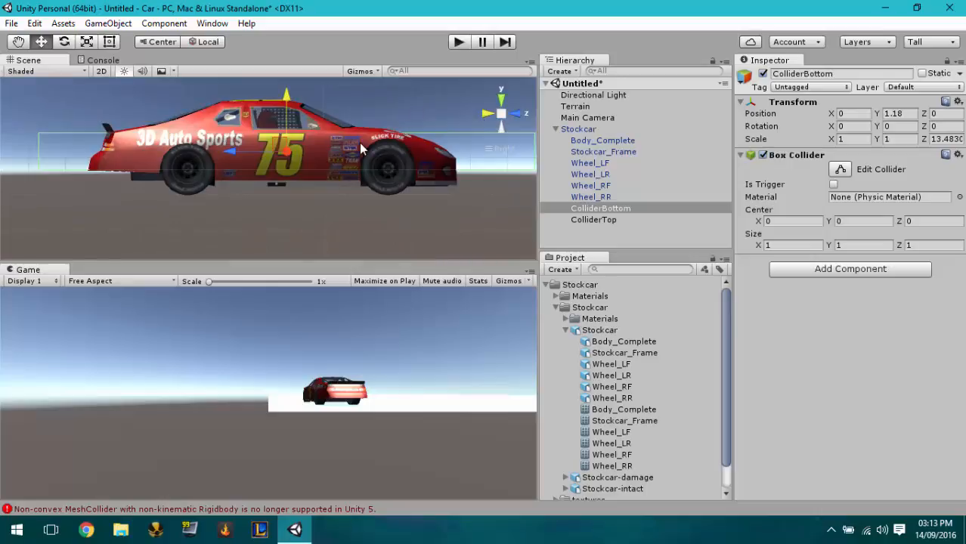
pyautogui.press('r')
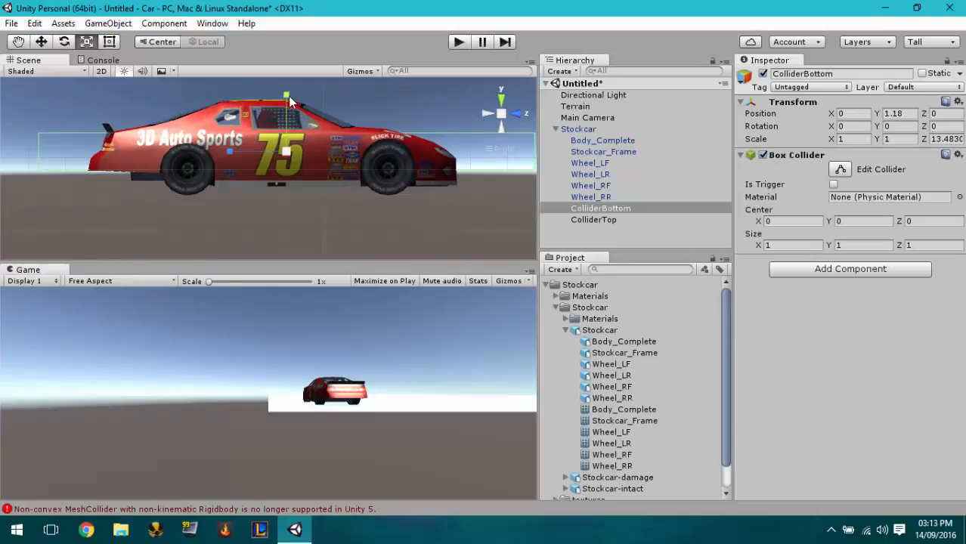
pyautogui.moveTo(288, 95)
pyautogui.mouseDown()
pyautogui.moveTo(290, 76)
pyautogui.moveTo(307, 66)
pyautogui.moveTo(285, 90)
pyautogui.moveTo(279, 72)
pyautogui.moveTo(285, 92)
pyautogui.mouseUp()
pyautogui.press('w')
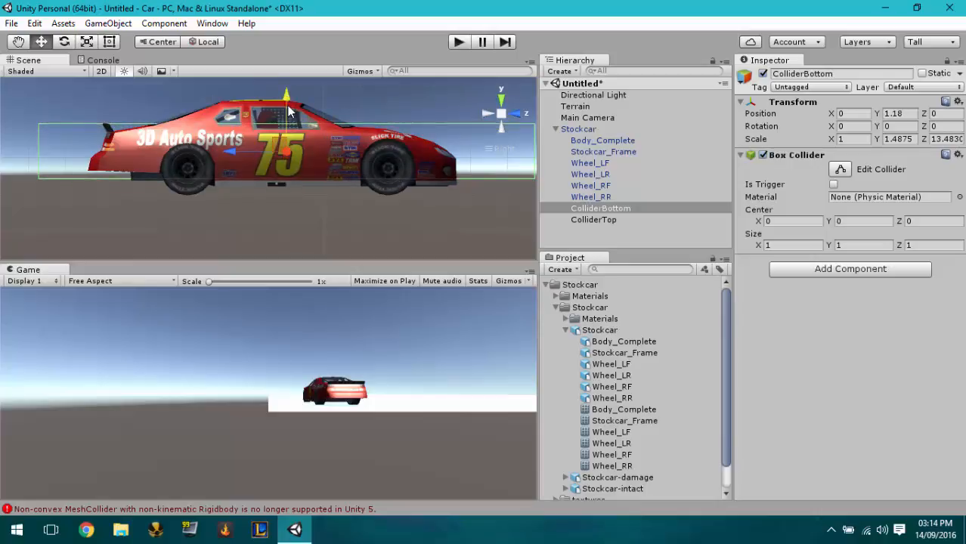
# - Fit ColliderBottom to the car's length with a Z scale of about 10.28 and a Z position of 0.25
pyautogui.press('r')
pyautogui.moveTo(243, 146)
pyautogui.mouseDown()
pyautogui.moveTo(251, 143)
pyautogui.moveTo(223, 149)
pyautogui.moveTo(230, 145)
pyautogui.mouseUp()
pyautogui.press('w')
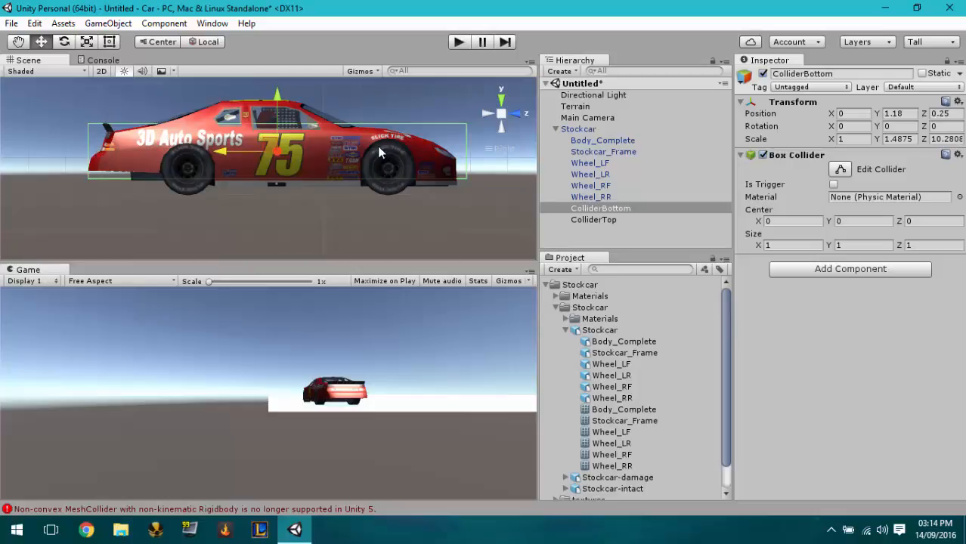
# - Check the Body_Complete mesh and the Stockcar wireframe, and reduce ColliderBottom's Y scale to about 1.30
pyautogui.click(603, 411)
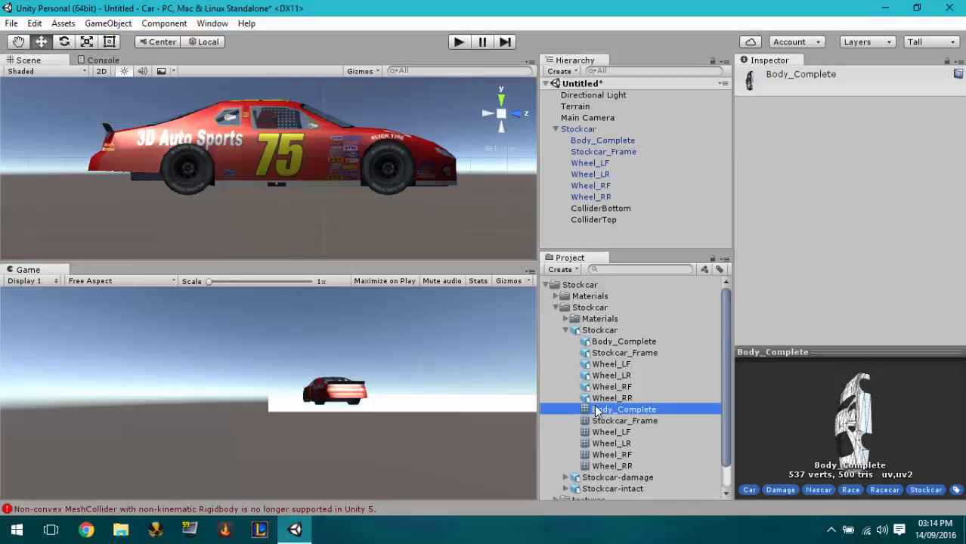
pyautogui.moveTo(829, 428); pyautogui.dragTo(555, 390)
pyautogui.moveTo(918, 440)
pyautogui.mouseDown()
pyautogui.moveTo(923, 459)
pyautogui.moveTo(921, 431)
pyautogui.mouseUp()
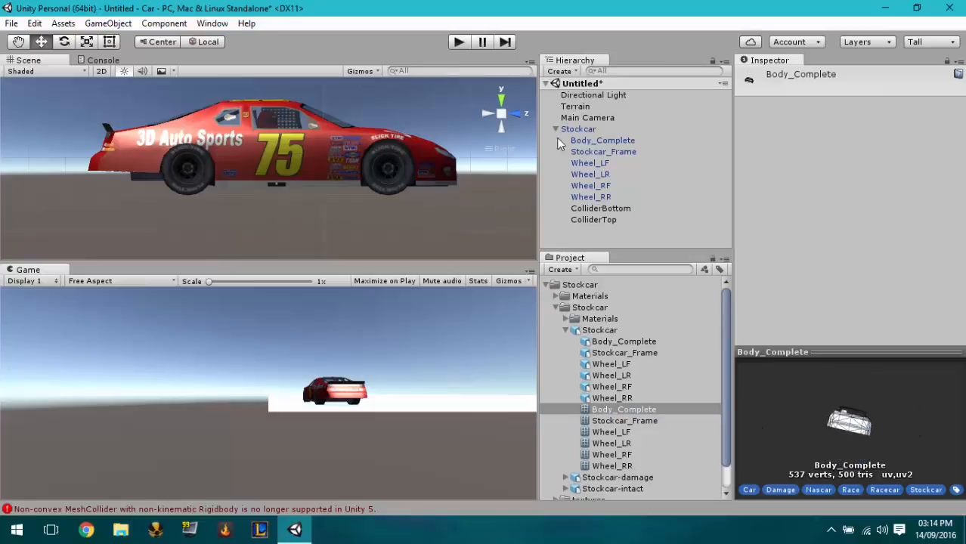
pyautogui.click(578, 129)
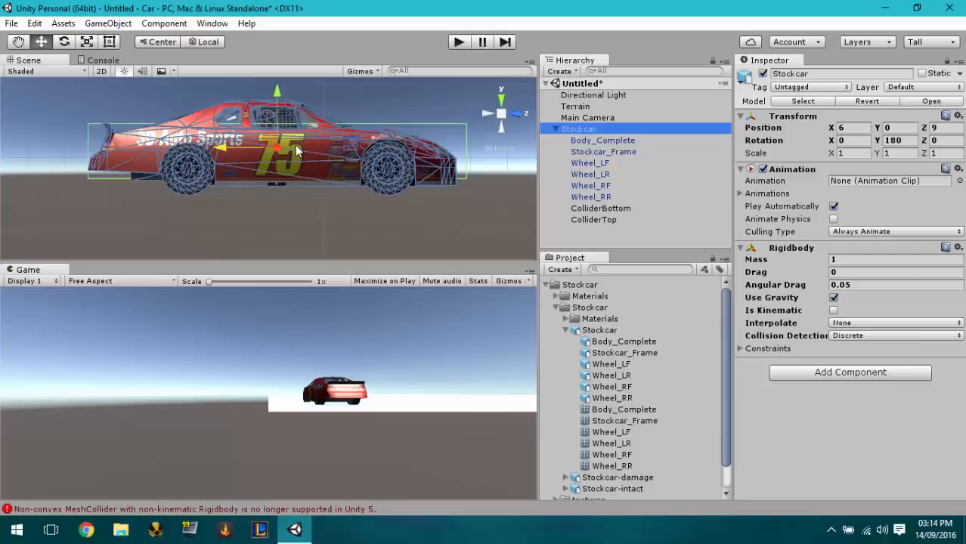
pyautogui.press('r')
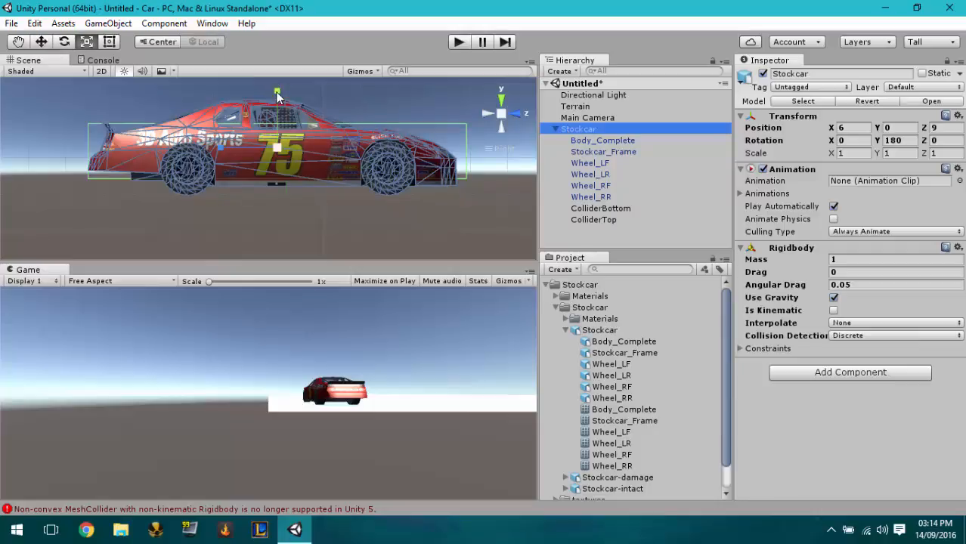
pyautogui.moveTo(276, 94); pyautogui.dragTo(264, 100)
pyautogui.click(586, 211)
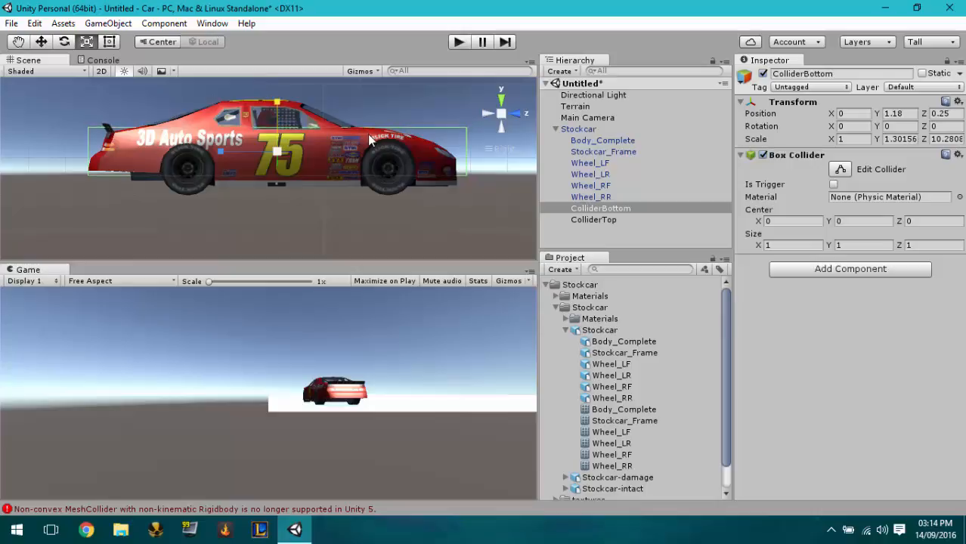
# - Copy ColliderBottom's Box Collider and paste it as a new component on ColliderTop
pyautogui.click(639, 211)
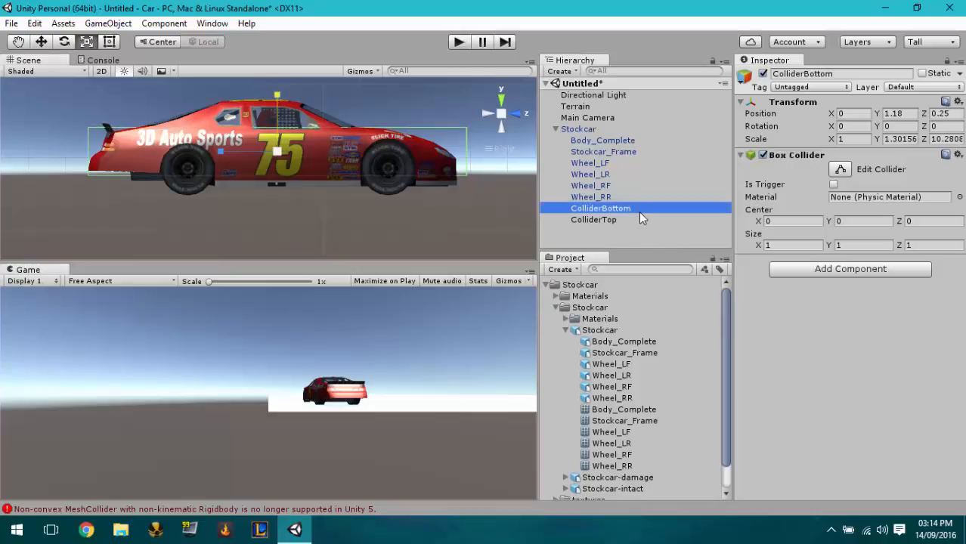
pyautogui.click(957, 154)
pyautogui.click(858, 269)
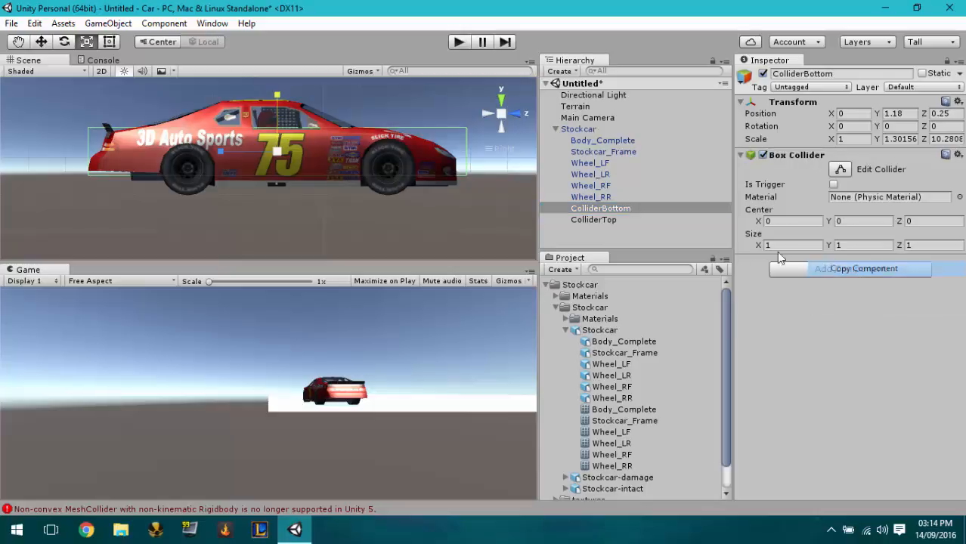
pyautogui.click(671, 221)
pyautogui.click(868, 203)
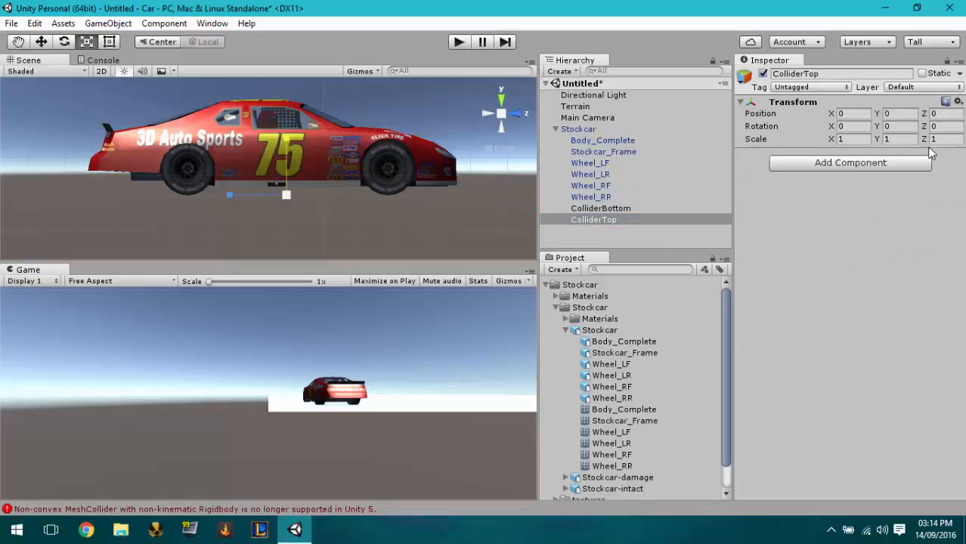
pyautogui.click(958, 102)
pyautogui.click(870, 193)
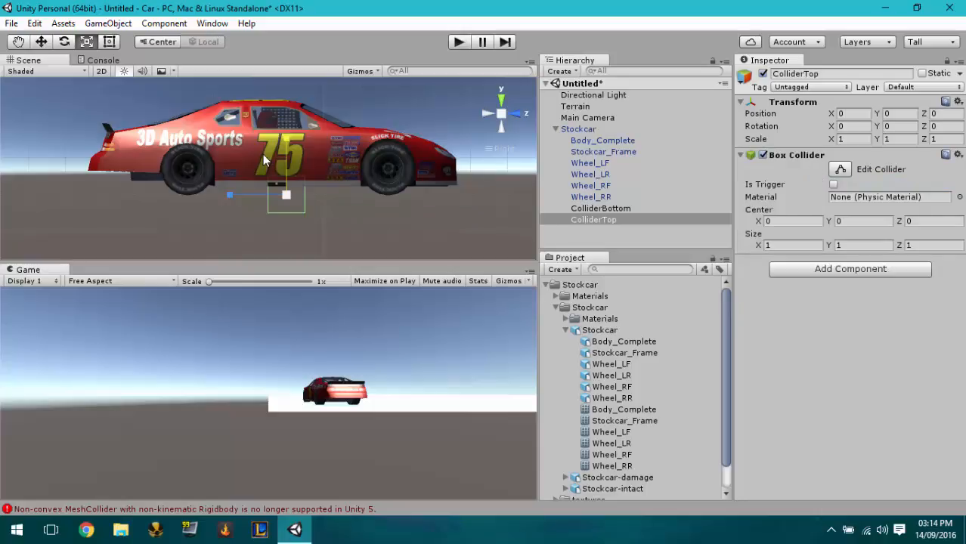
# - Raise ColliderTop to a Y position of 2 and stretch it to a Z scale of about 3.7
pyautogui.press('w')
pyautogui.moveTo(292, 145); pyautogui.dragTo(298, 71)
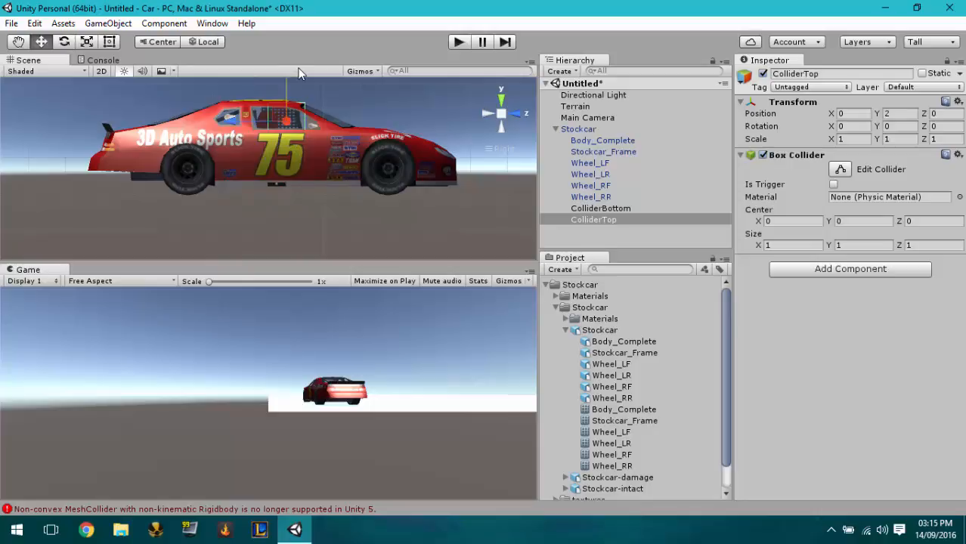
pyautogui.press('r')
pyautogui.moveTo(241, 121); pyautogui.dragTo(90, 104)
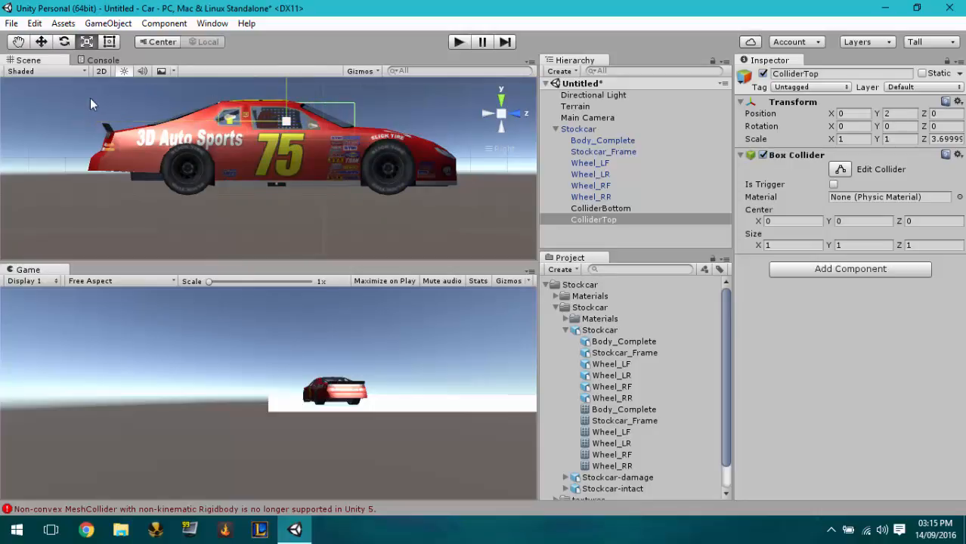
# - Extend ColliderTop over the cabin with a Z scale of about 6.52 and a Z position of 0.89
pyautogui.click(643, 208)
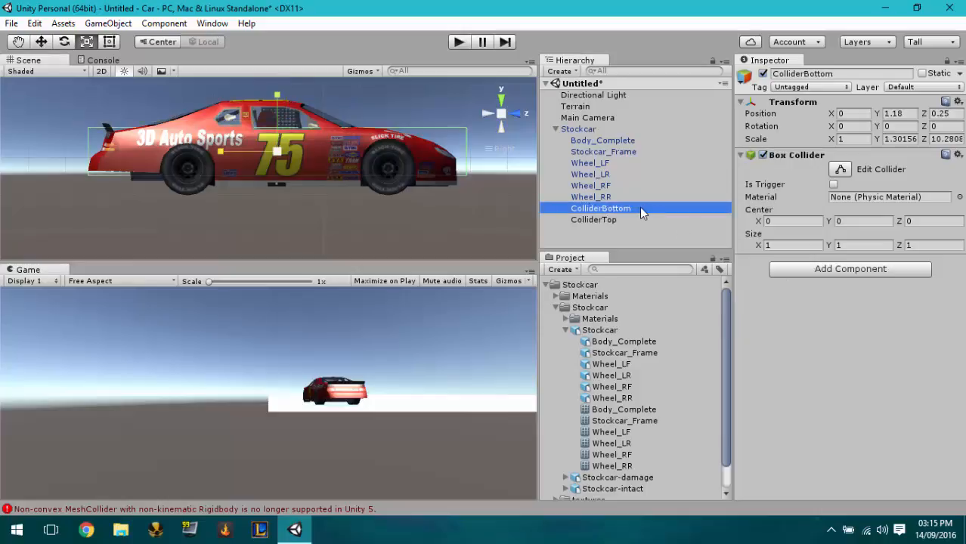
pyautogui.click(611, 219)
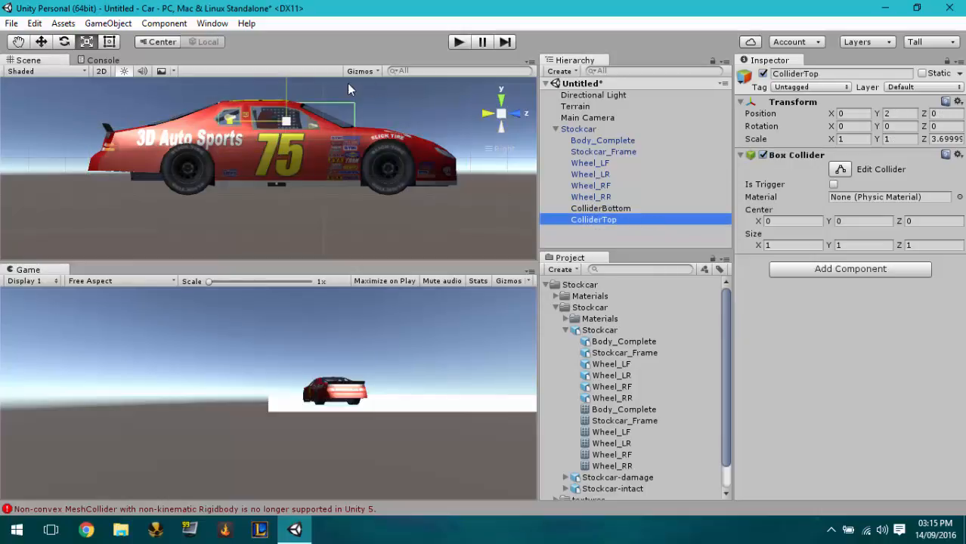
pyautogui.moveTo(273, 115); pyautogui.dragTo(164, 105)
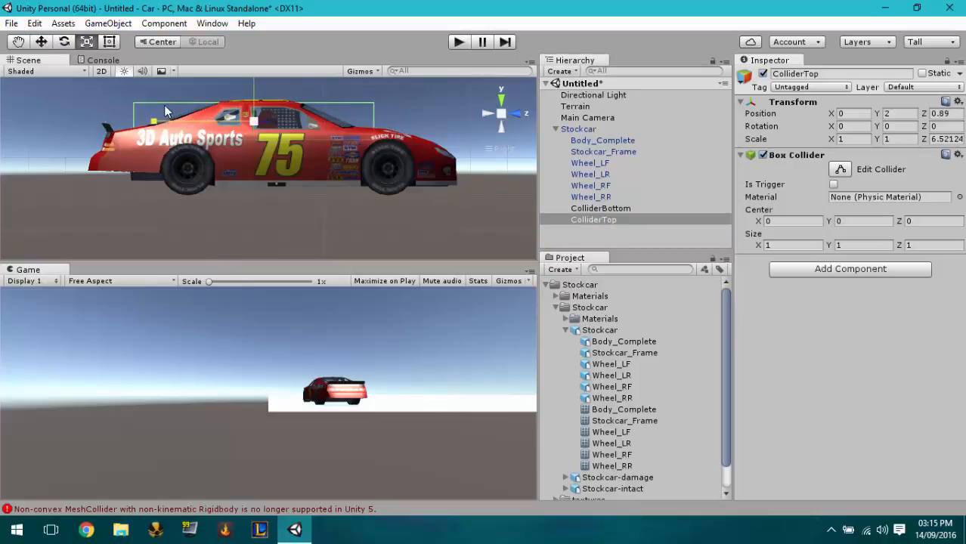
# - Shorten ColliderTop to a Z scale of about 5.71, comparing its outline together with ColliderBottom's
pyautogui.click(630, 208)
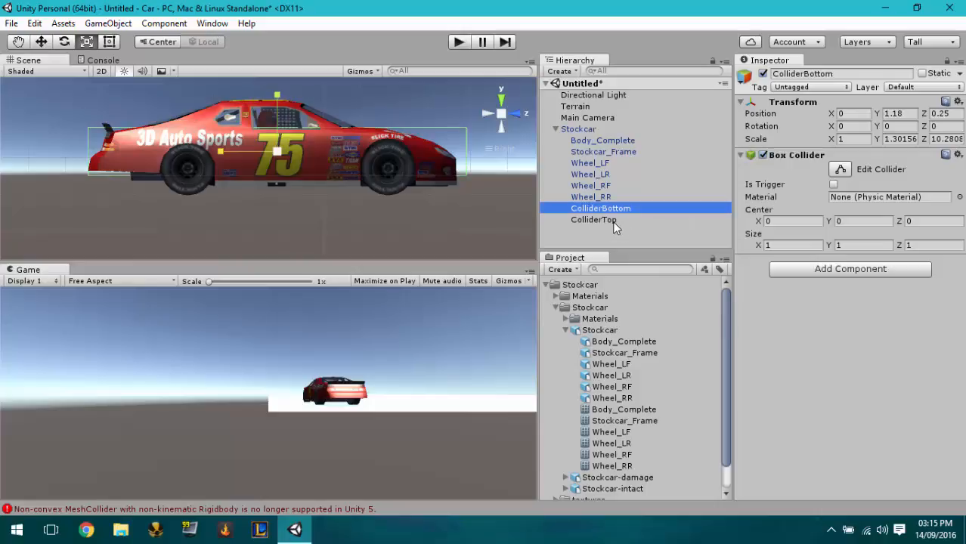
pyautogui.keyDown('shift'); pyautogui.click(612, 221); pyautogui.keyUp('shift')
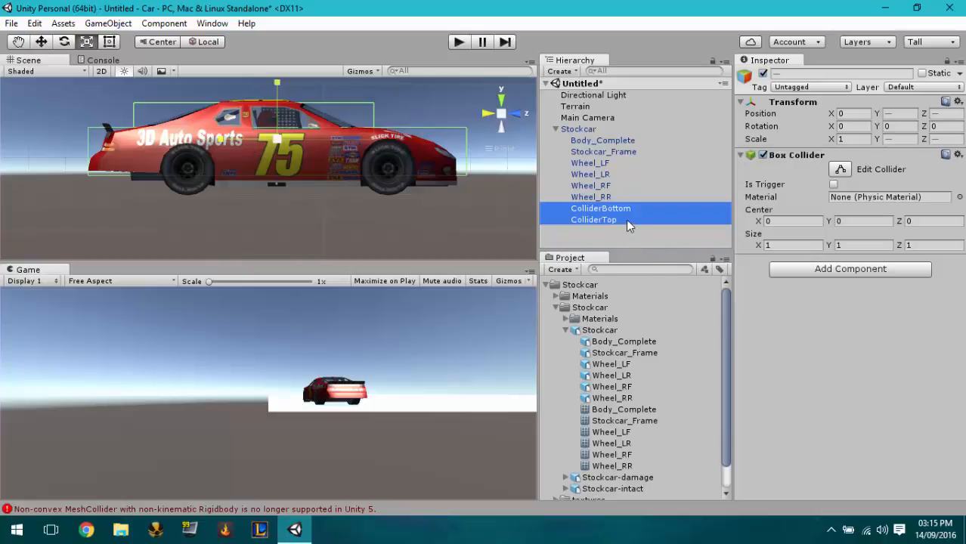
pyautogui.click(597, 220)
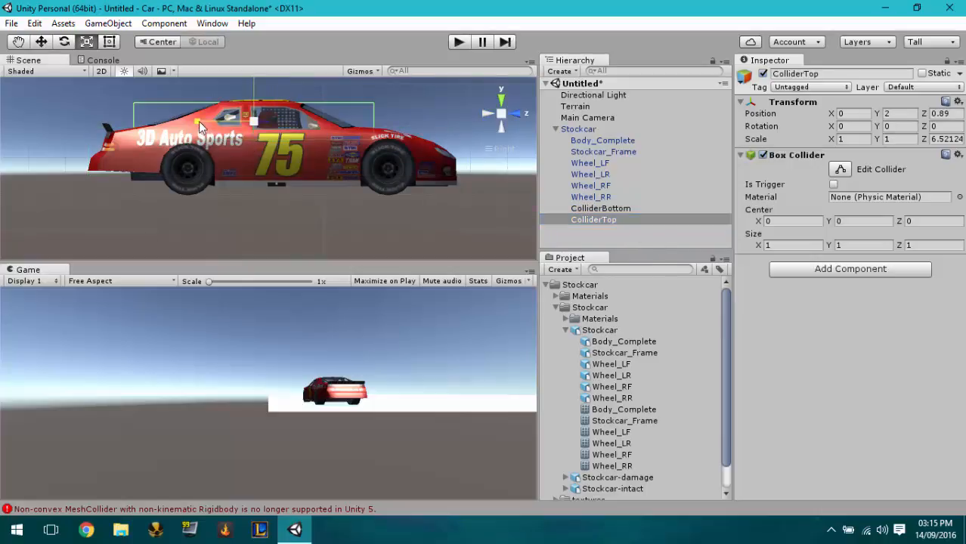
pyautogui.moveTo(200, 122); pyautogui.dragTo(206, 123)
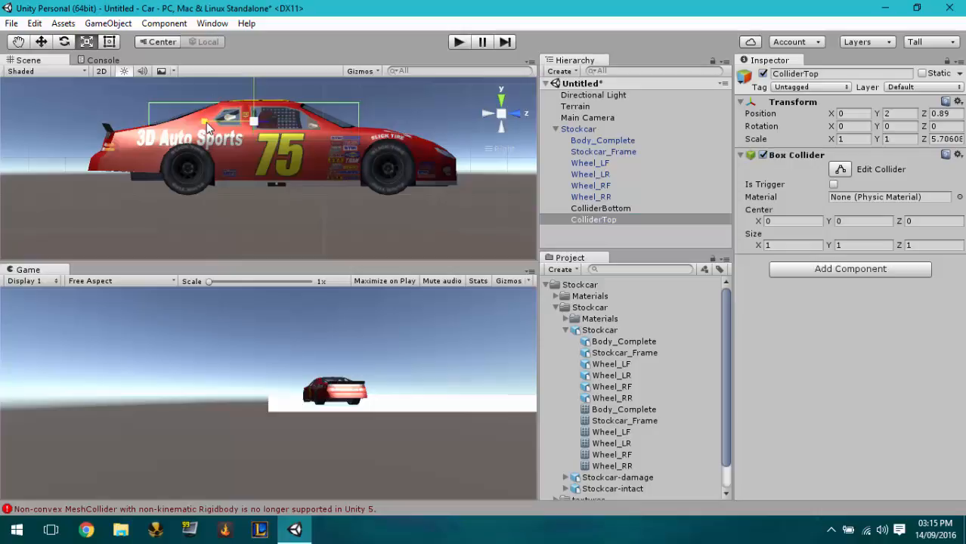
pyautogui.keyDown('ctrl'); pyautogui.click(628, 207); pyautogui.keyUp('ctrl')
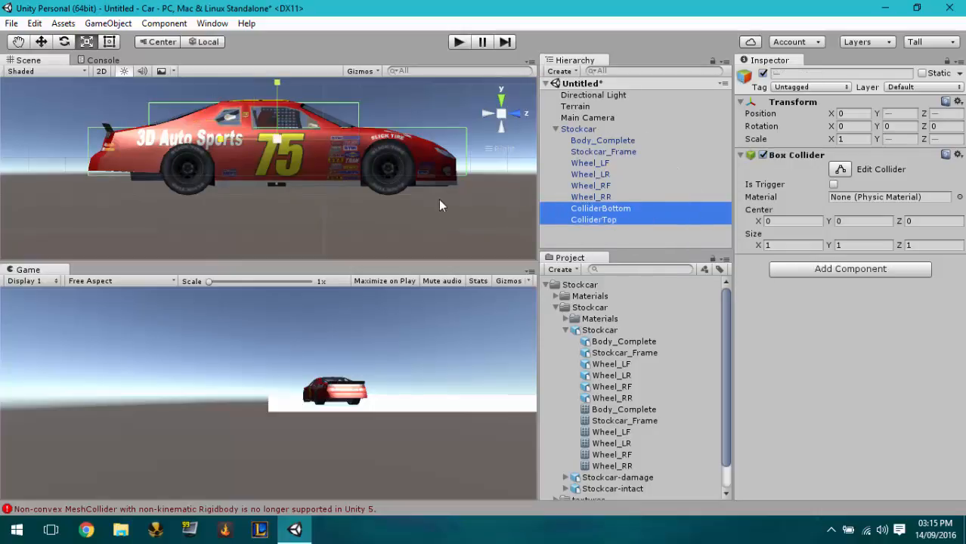
# - Widen both colliders to an X scale of about 3.24, and ColliderBottom alone to about 3.68 to match the car's body width
pyautogui.click(517, 116)
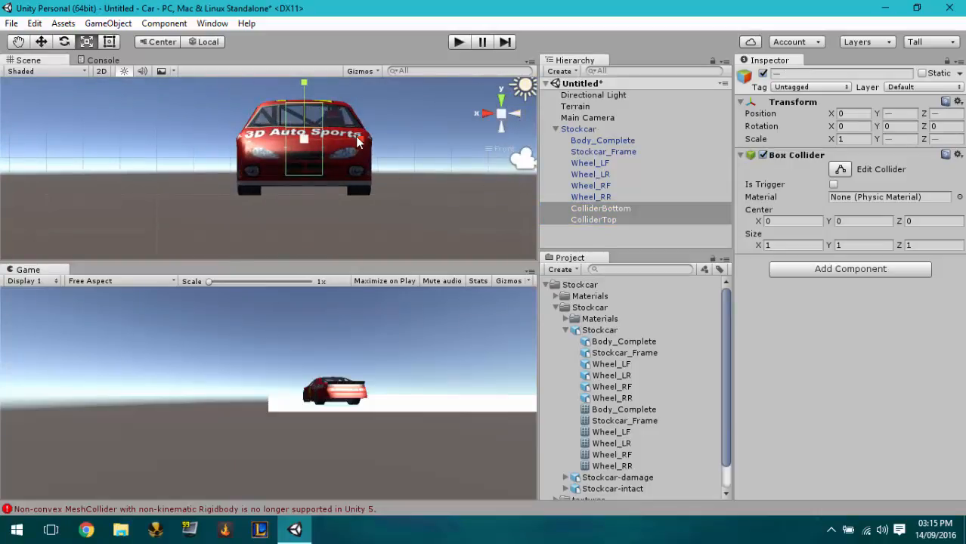
pyautogui.moveTo(358, 139); pyautogui.dragTo(496, 144)
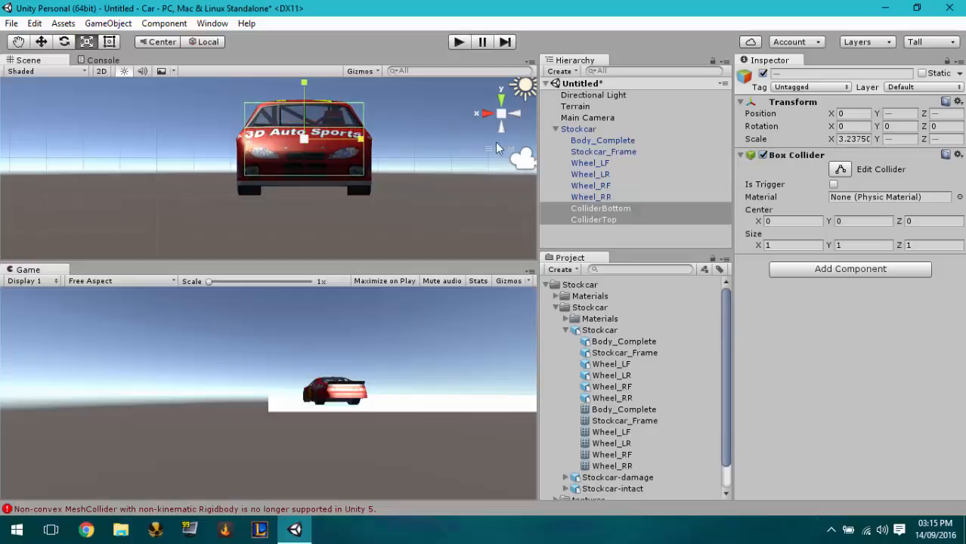
pyautogui.keyDown('ctrl'); pyautogui.click(616, 220); pyautogui.keyUp('ctrl')
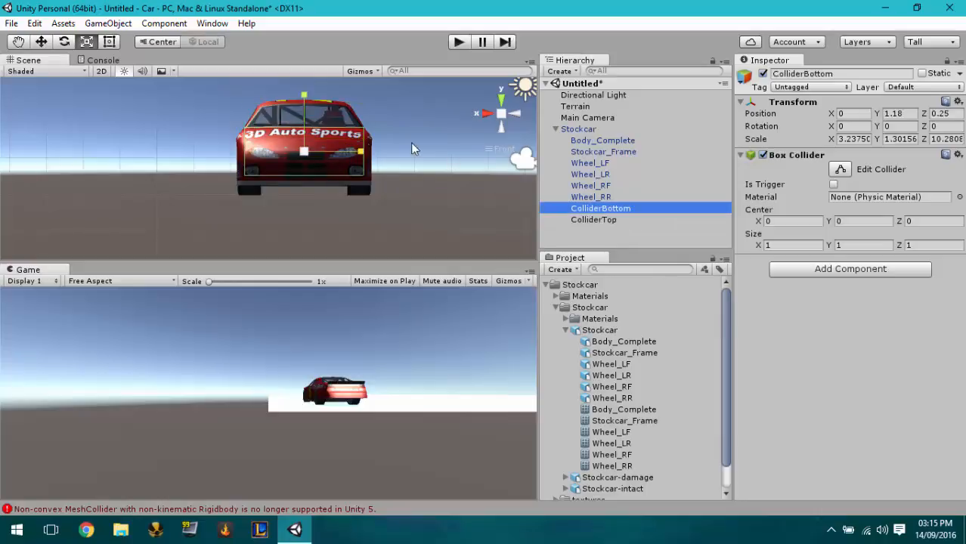
pyautogui.moveTo(364, 152); pyautogui.dragTo(371, 151)
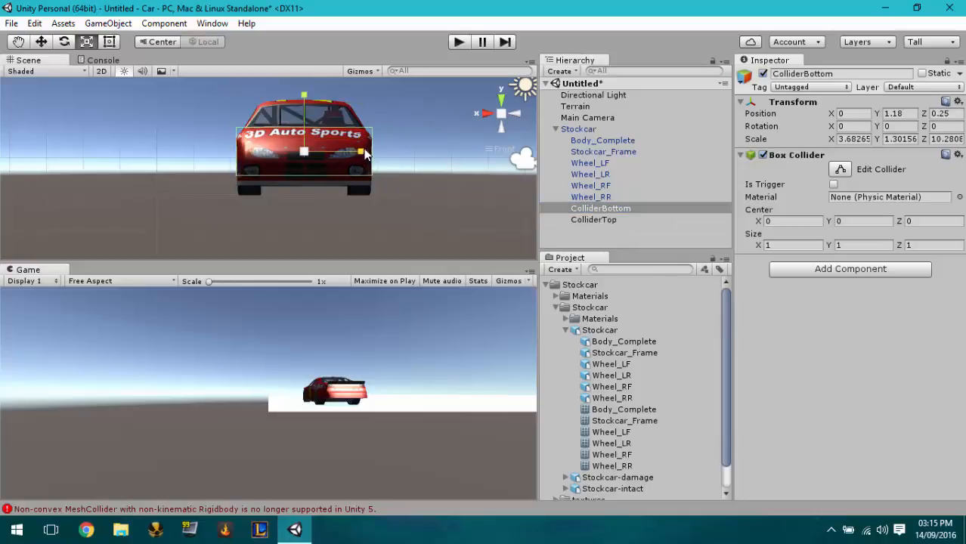
# - Examine the outlines of ColliderBottom and ColliderTop around the car from the side, rear, top and in perspective
pyautogui.keyDown('ctrl'); pyautogui.click(594, 221); pyautogui.keyUp('ctrl')
pyautogui.click(516, 116)
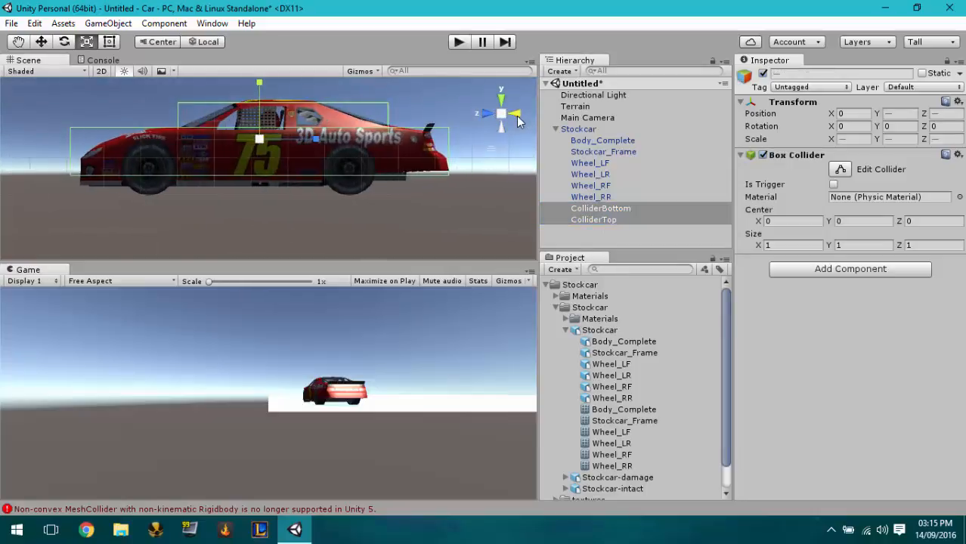
pyautogui.click(515, 114)
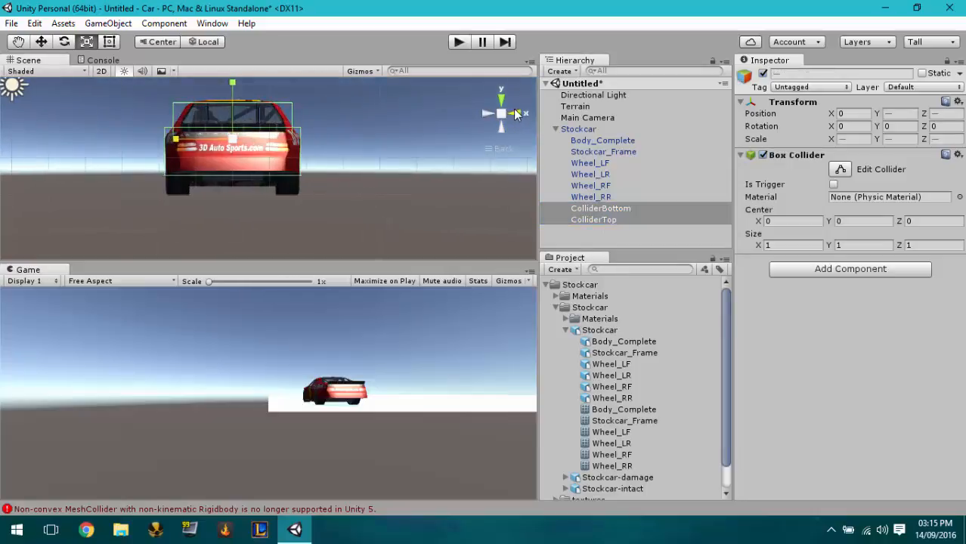
pyautogui.click(501, 98)
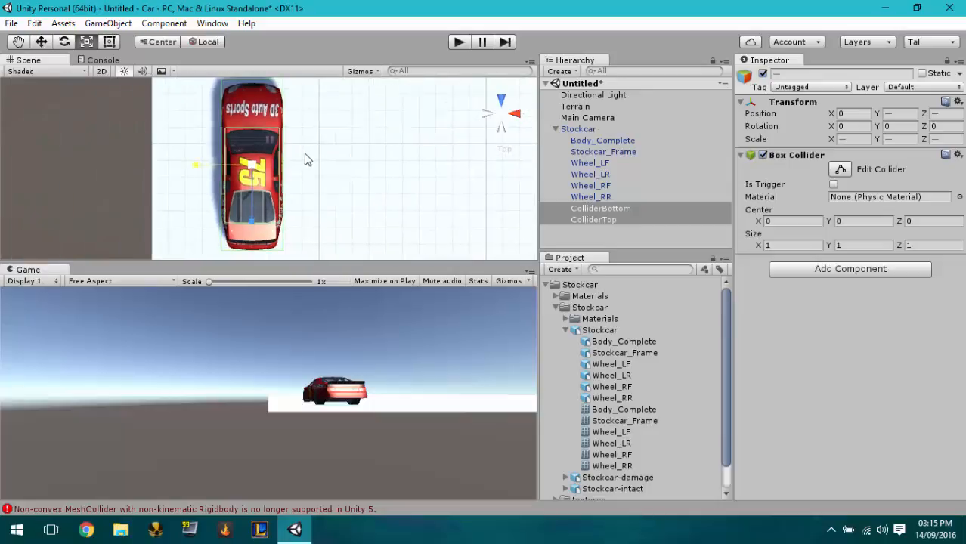
pyautogui.click(501, 116)
pyautogui.keyDown('alt'); pyautogui.moveTo(409, 203); pyautogui.dragTo(42, 365); pyautogui.keyUp('alt')
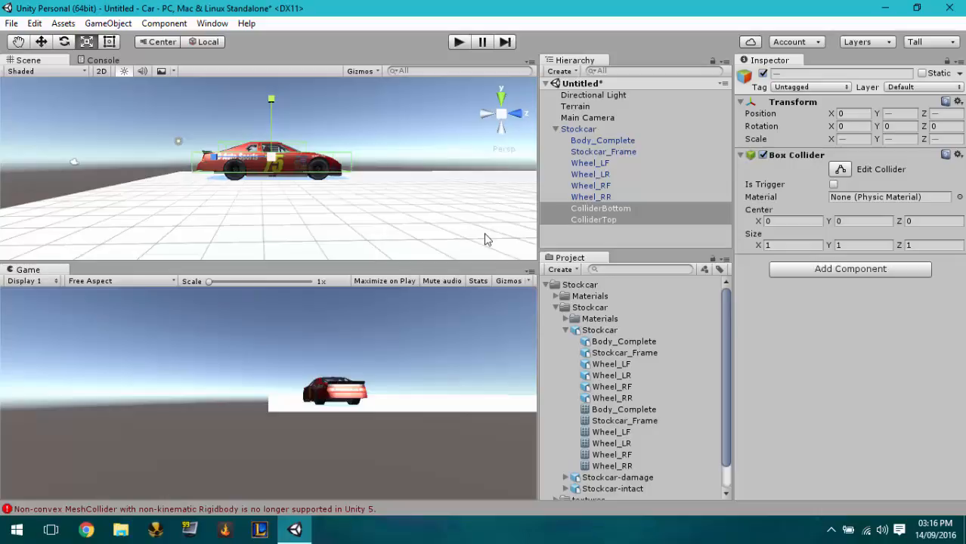
# - Clear the console's messages and return to the scene view
pyautogui.click(100, 61)
pyautogui.click(13, 71)
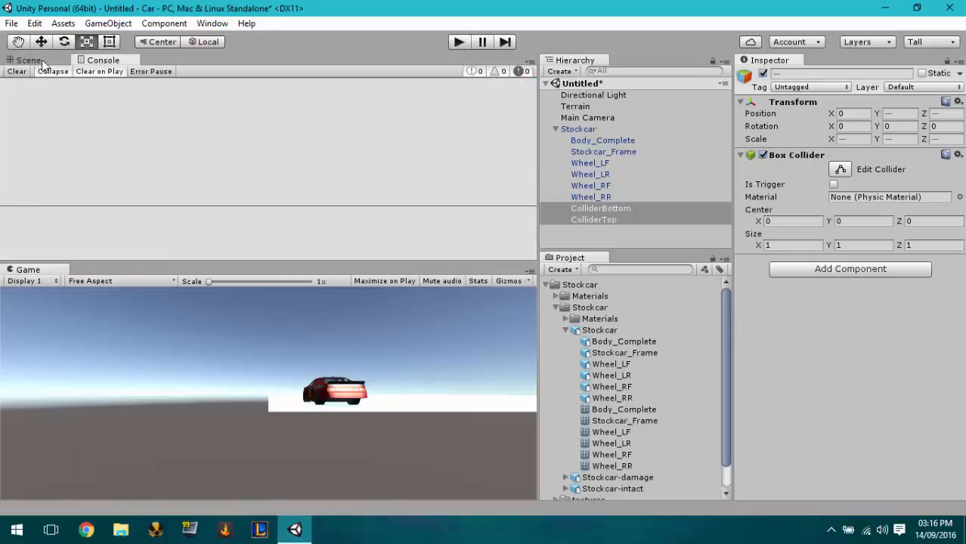
pyautogui.click(28, 59)
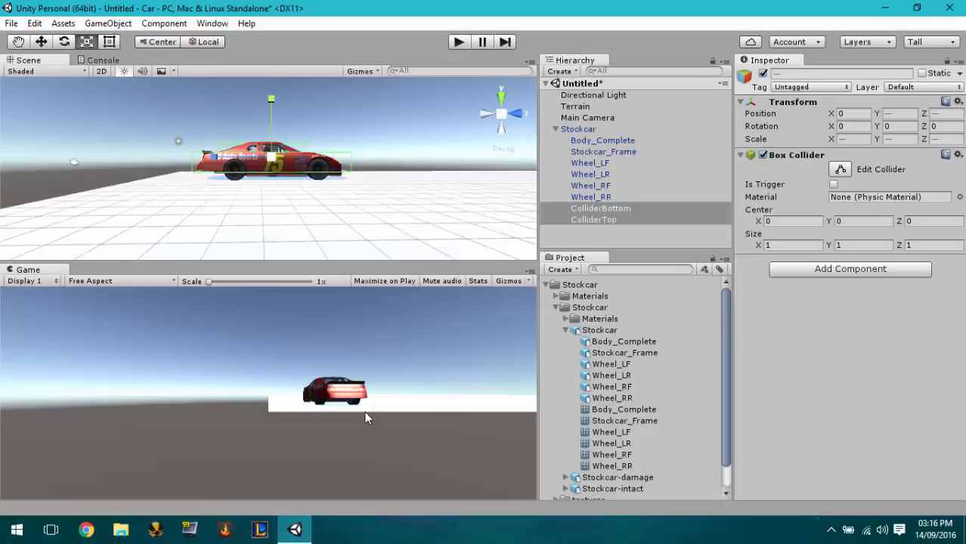
# - Run the game to check how the car's colliders rest on the terrain, and stop it
pyautogui.click(460, 42)
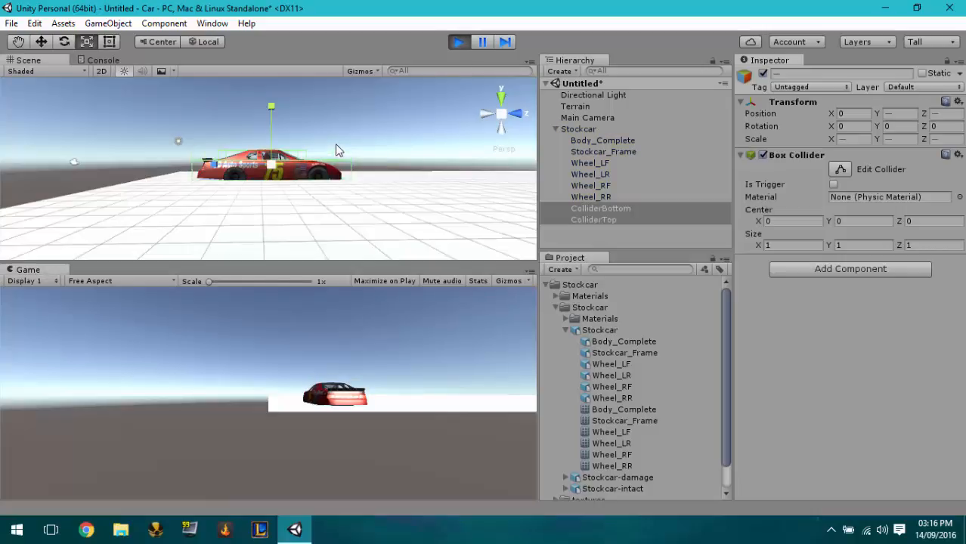
pyautogui.scroll(6, 340, 148)
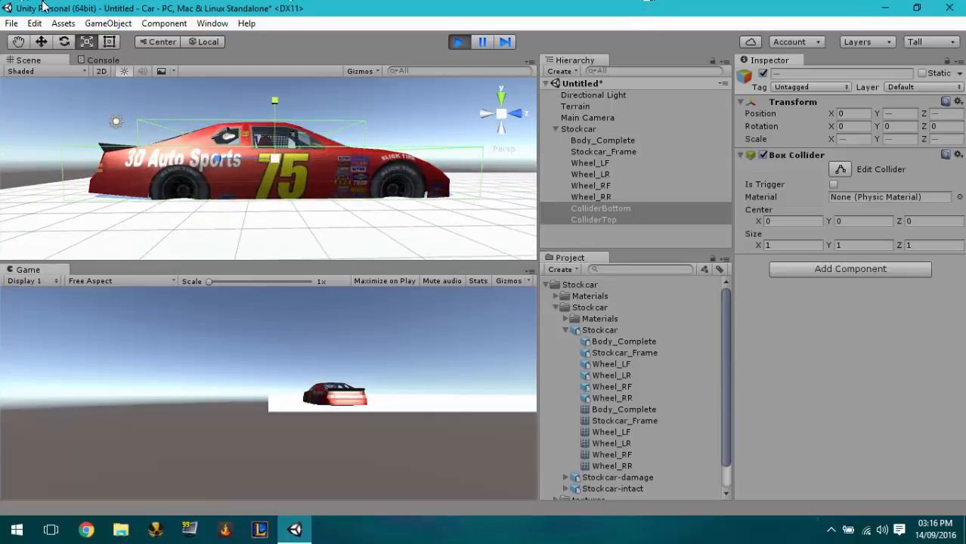
pyautogui.click(468, 40)
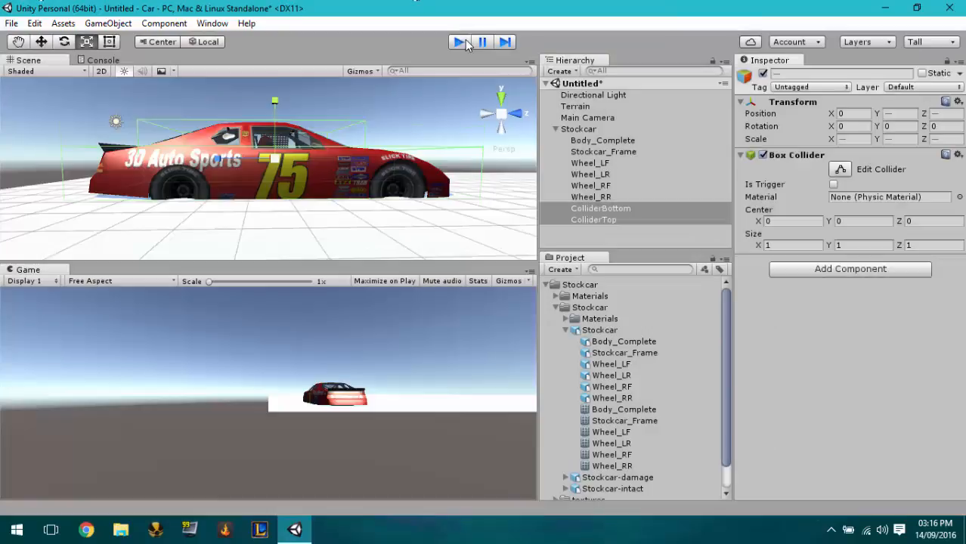
pyautogui.click(589, 163)
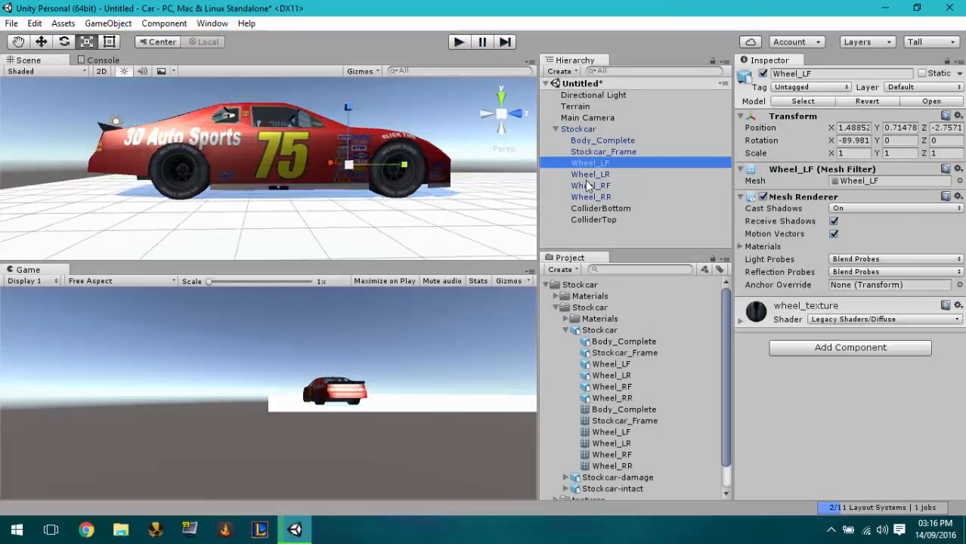
pyautogui.keyDown('ctrl'); pyautogui.click(590, 197); pyautogui.keyUp('ctrl')
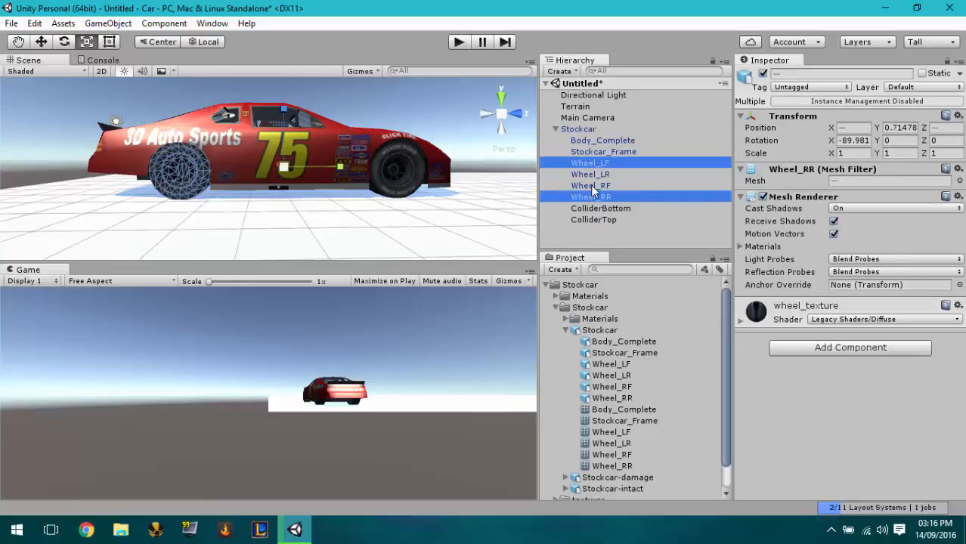
pyautogui.click(594, 197)
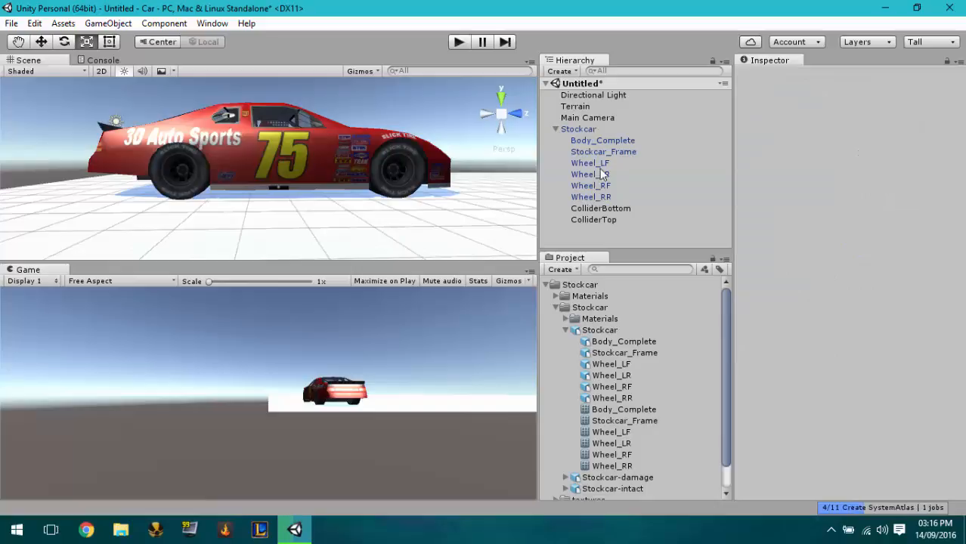
pyautogui.click(597, 163)
pyautogui.keyDown('shift'); pyautogui.click(599, 197); pyautogui.keyUp('shift')
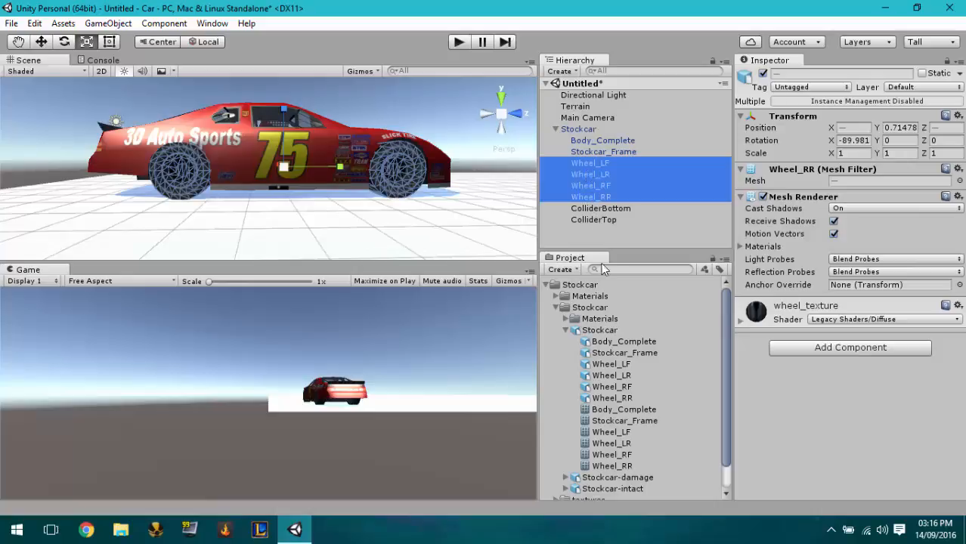
pyautogui.click(605, 235)
# - Create an empty object named WheelTransform and make it a child of Stockcar
pyautogui.rightClick(604, 233)
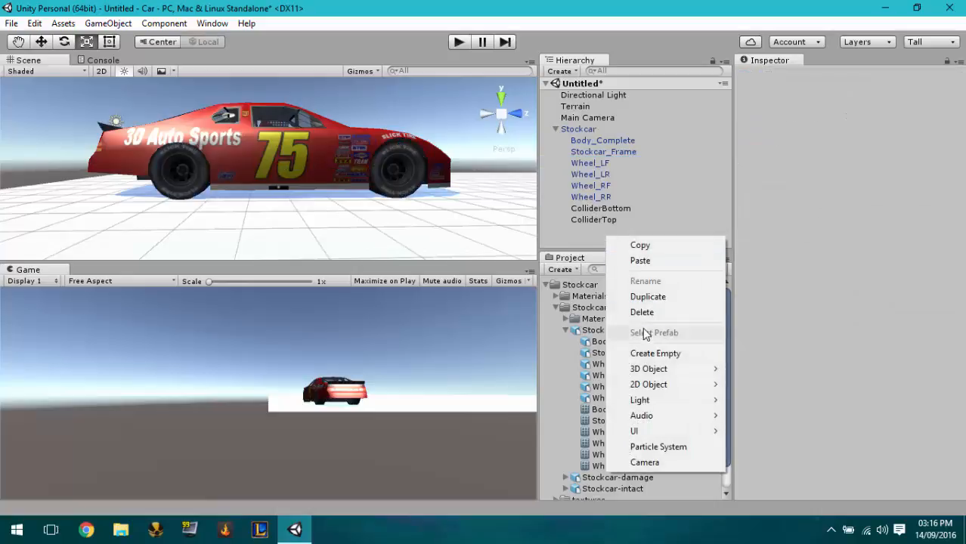
pyautogui.click(642, 356)
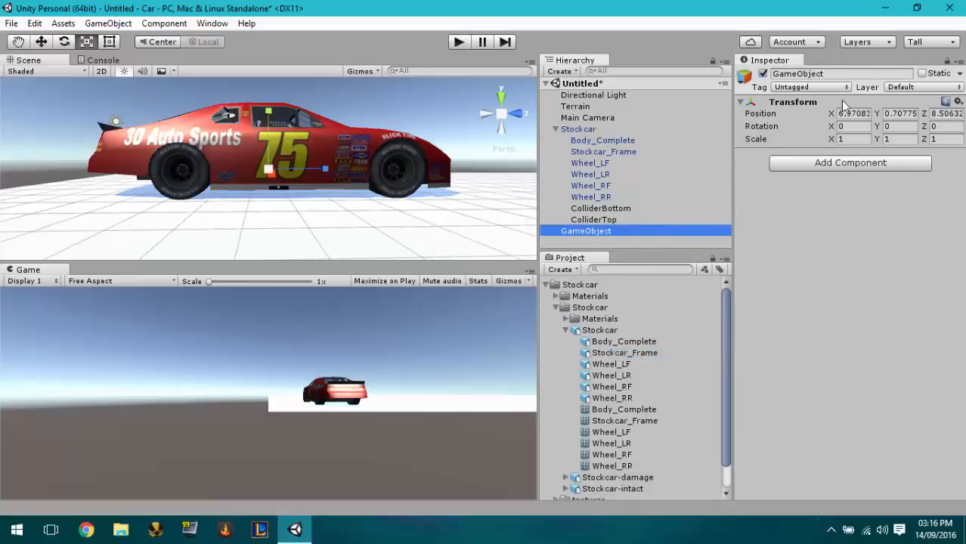
pyautogui.click(838, 74)
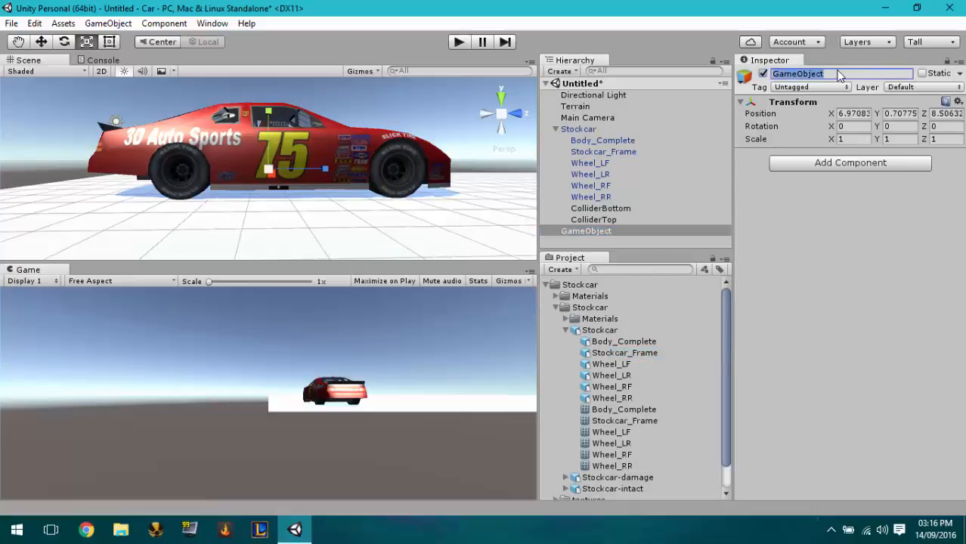
pyautogui.write('WheelTransform')
pyautogui.press('Return')
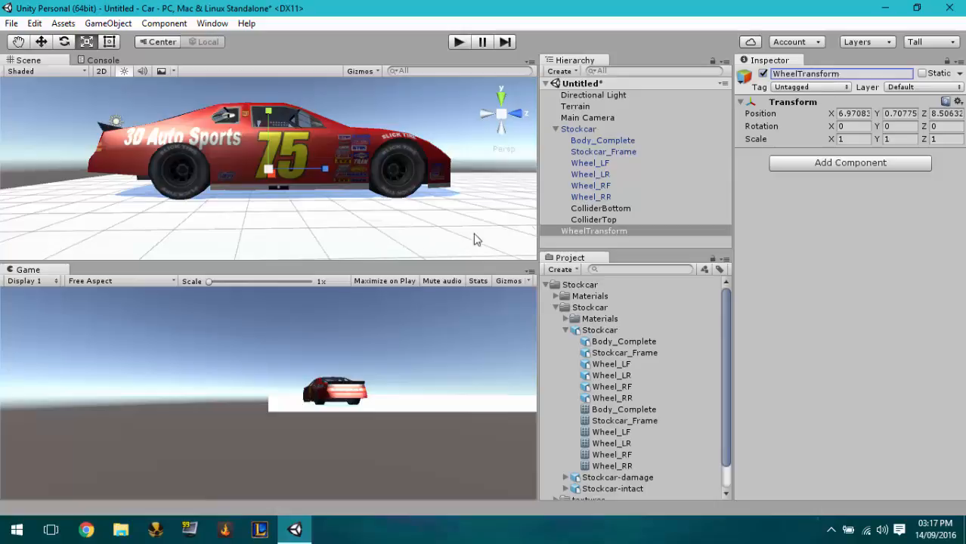
pyautogui.moveTo(567, 235); pyautogui.dragTo(579, 132)
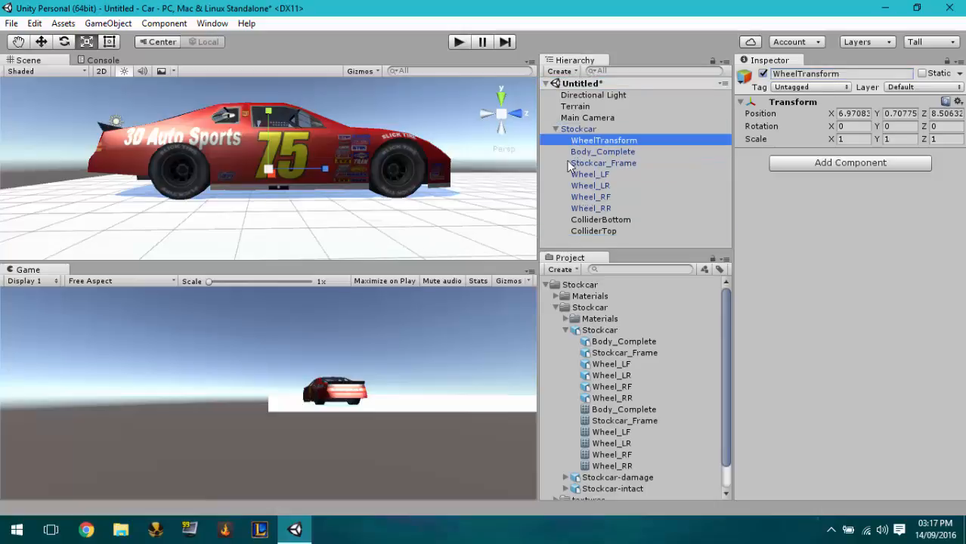
# - Group Wheel_LF, Wheel_LR, Wheel_RF and Wheel_RR under WheelTransform, breaking the prefab instance, and collapse the Stockcar model and WheelTransform
pyautogui.click(582, 176)
pyautogui.keyDown('shift'); pyautogui.click(574, 207); pyautogui.keyUp('shift')
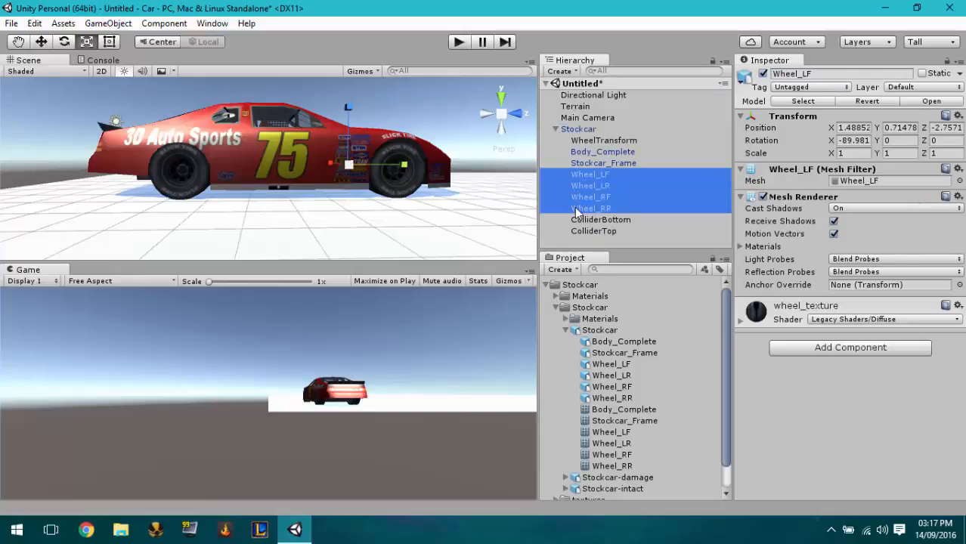
pyautogui.moveTo(574, 207); pyautogui.dragTo(583, 141)
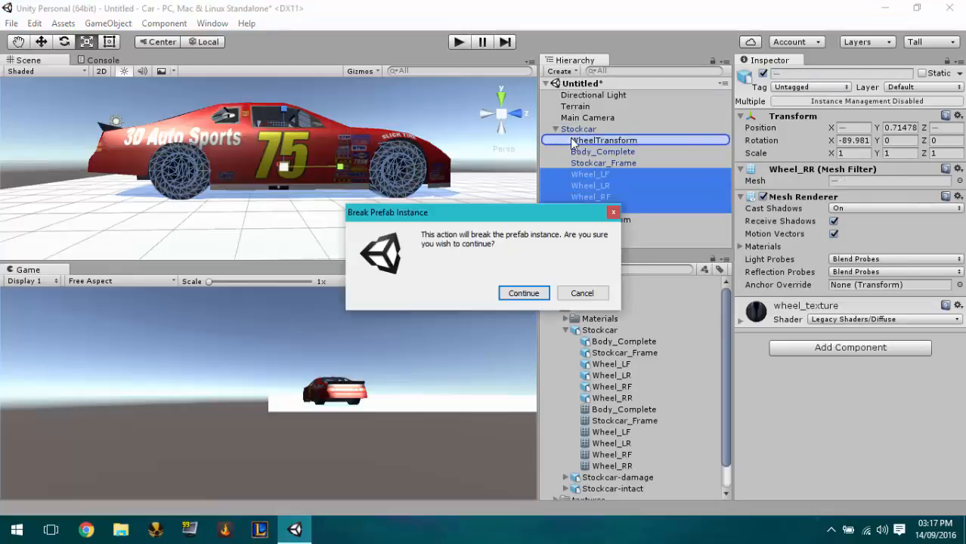
pyautogui.click(533, 294)
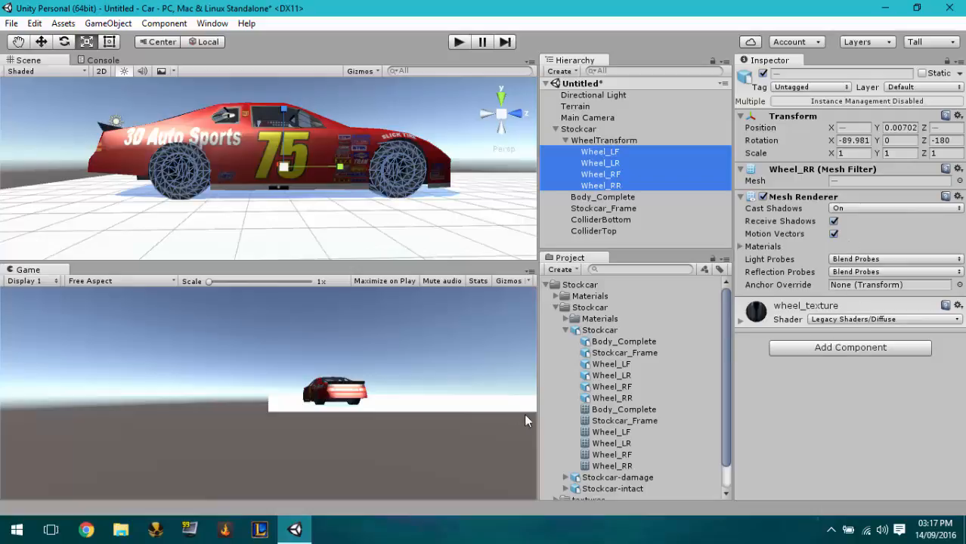
pyautogui.click(566, 330)
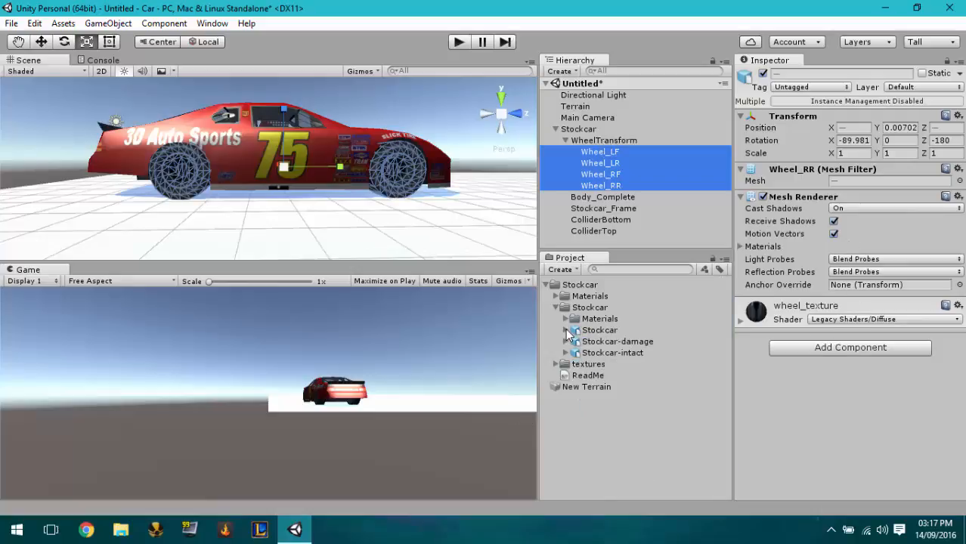
pyautogui.click(566, 141)
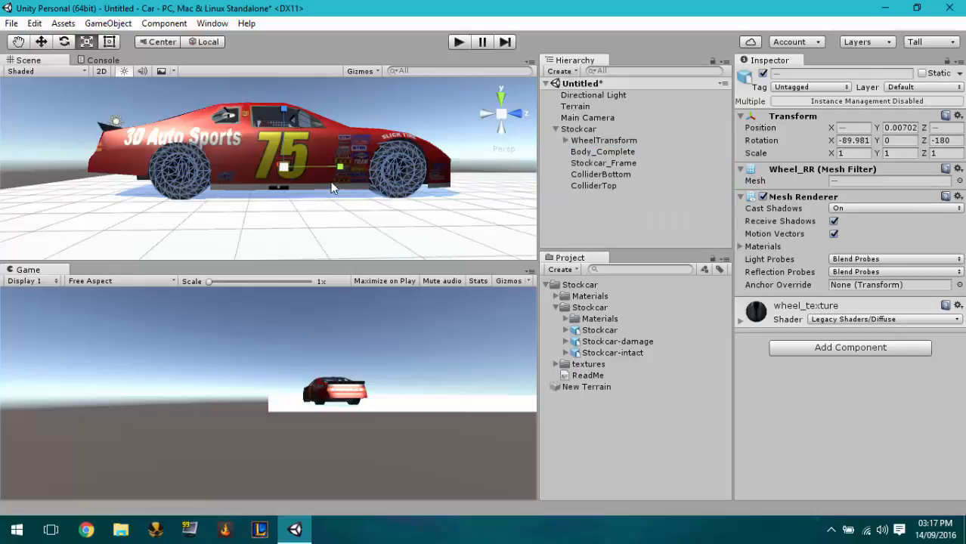
# - Choose the Legacy Shaders/Specular shader for Body_Complete's StockCar_tex material and set its Shininess to 0.917
pyautogui.keyDown('alt'); pyautogui.moveTo(214, 149); pyautogui.dragTo(389, 207); pyautogui.keyUp('alt')
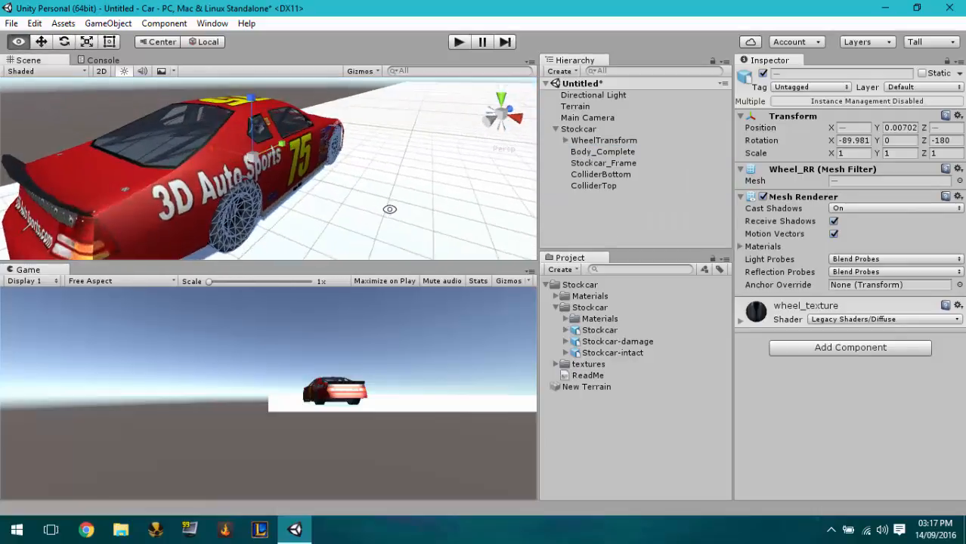
pyautogui.click(597, 129)
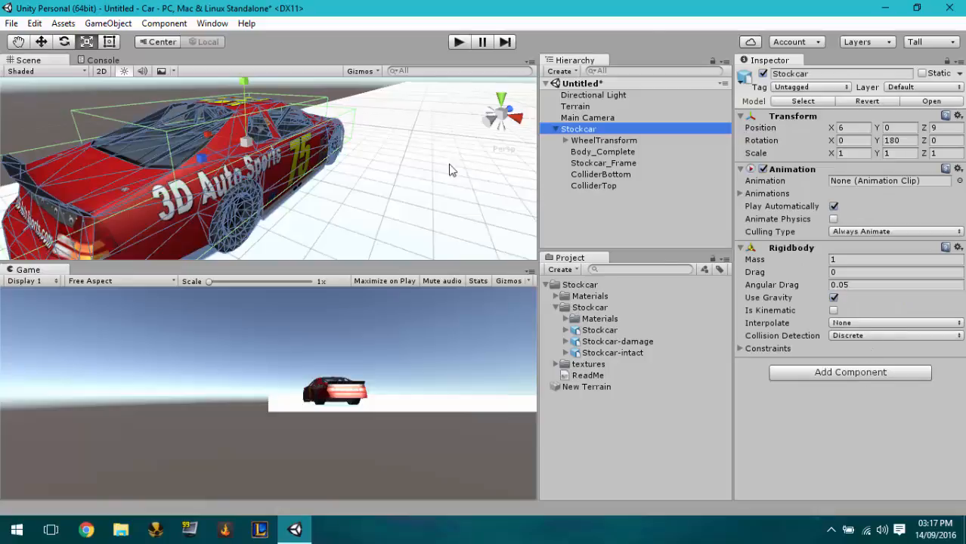
pyautogui.click(580, 152)
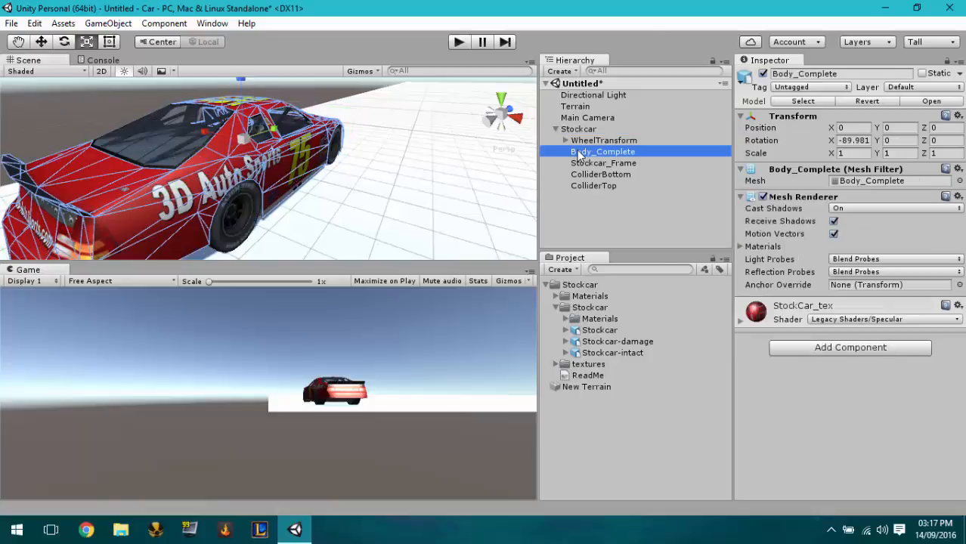
pyautogui.click(870, 319)
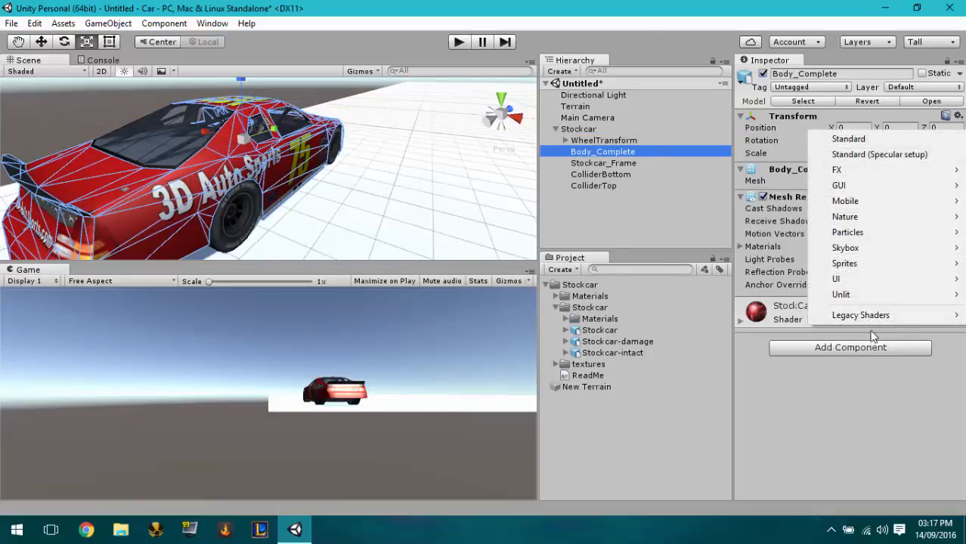
pyautogui.moveTo(871, 314)
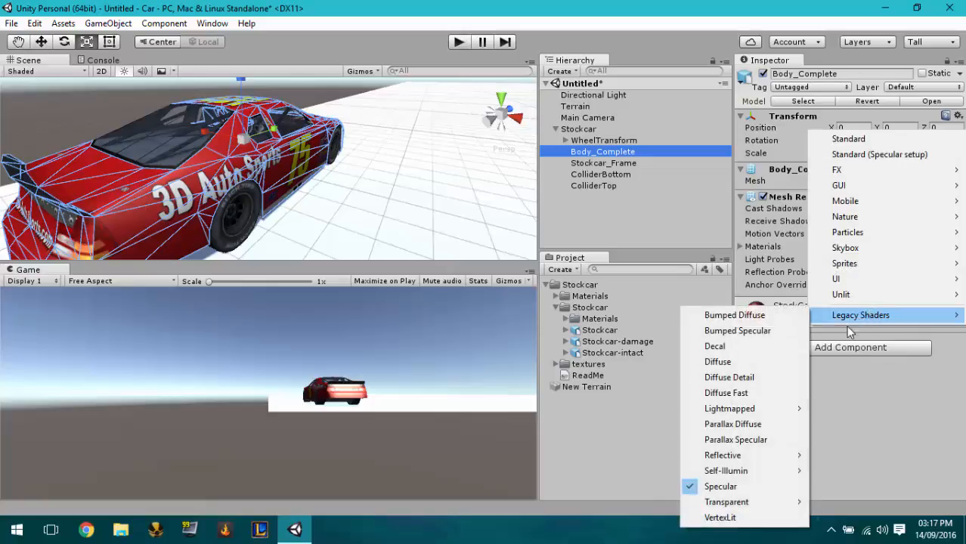
pyautogui.click(726, 486)
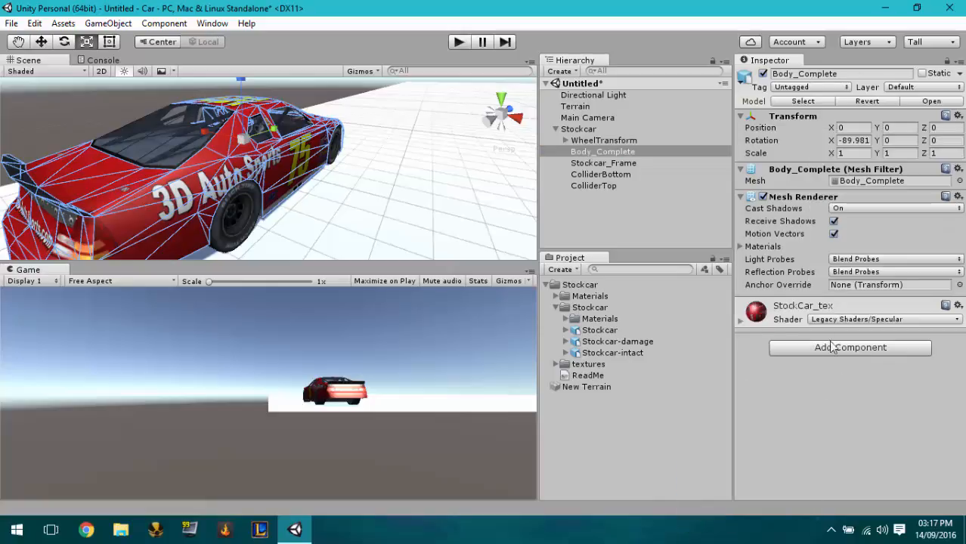
pyautogui.click(742, 324)
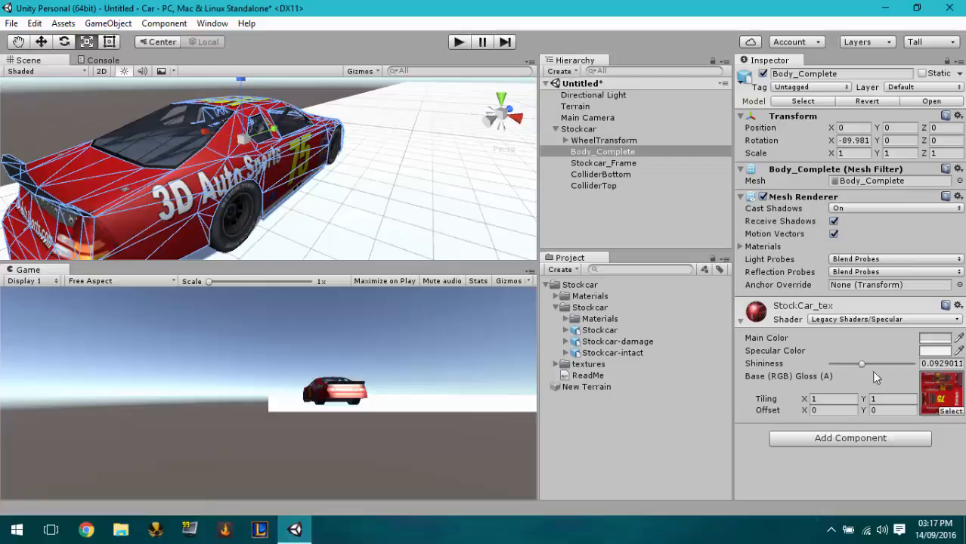
pyautogui.moveTo(862, 364); pyautogui.dragTo(911, 364)
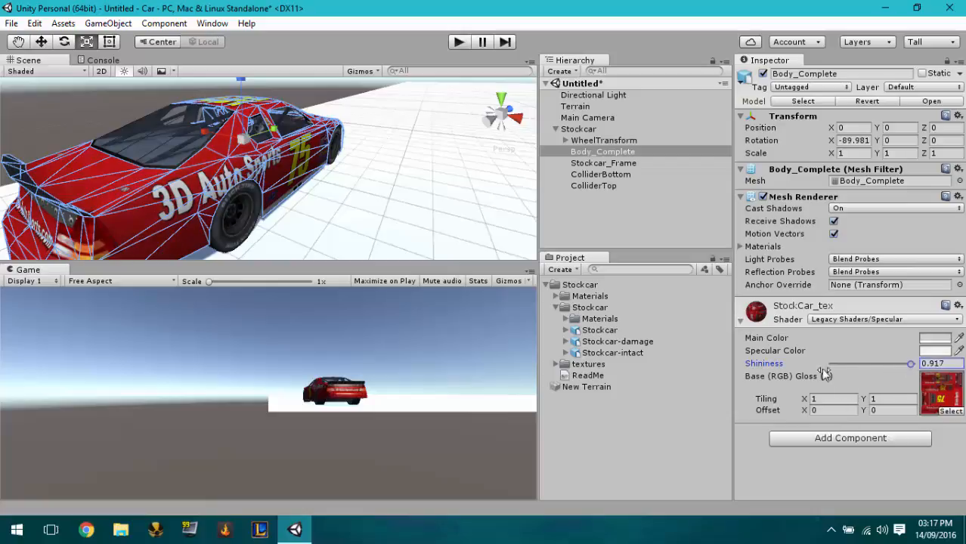
# - Lower the Shininess of Body_Complete's StockCar_tex material to 0.069
pyautogui.moveTo(824, 372); pyautogui.dragTo(858, 377)
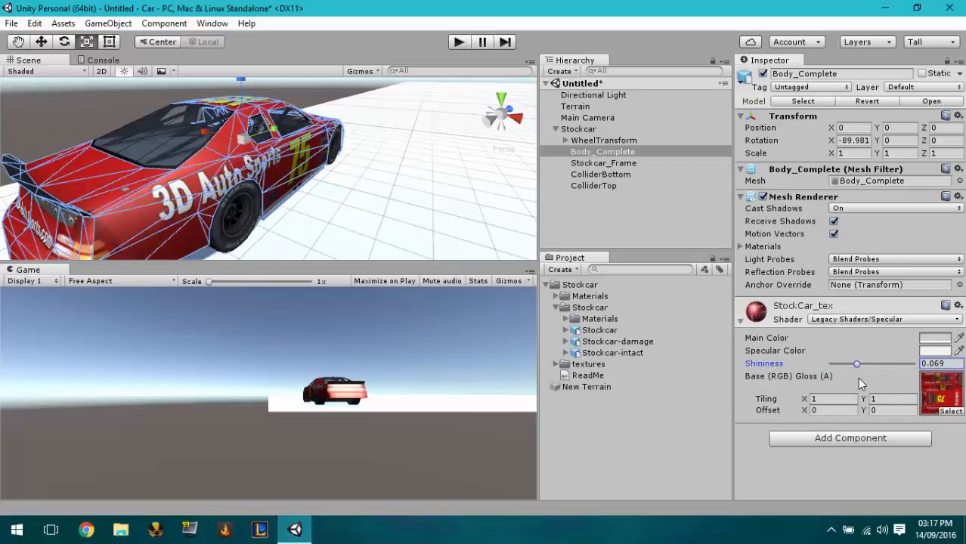
pyautogui.click(882, 322)
pyautogui.click(771, 321)
pyautogui.click(842, 321)
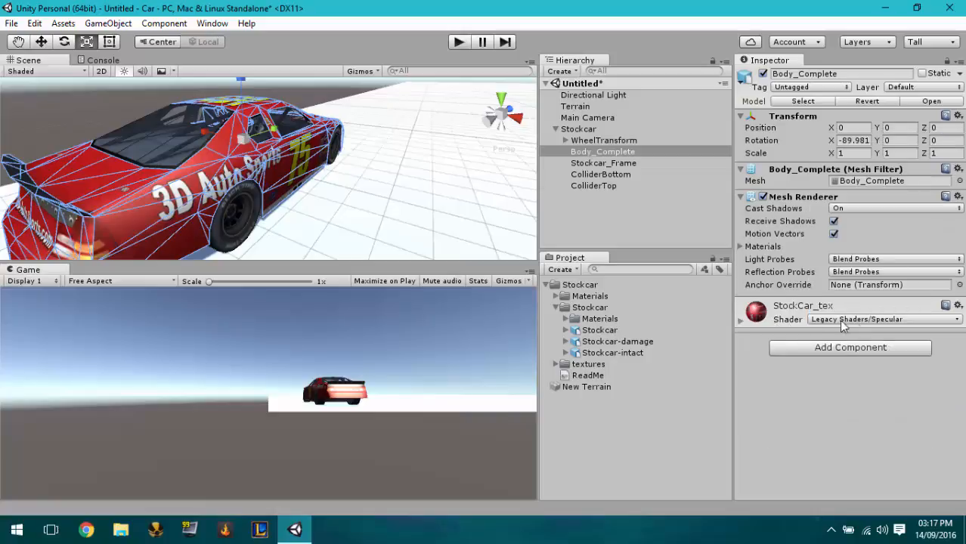
# - Try the Legacy Shaders/Self-Illumin/Diffuse shader on the StockCar_tex material and view the car from its side
pyautogui.click(824, 320)
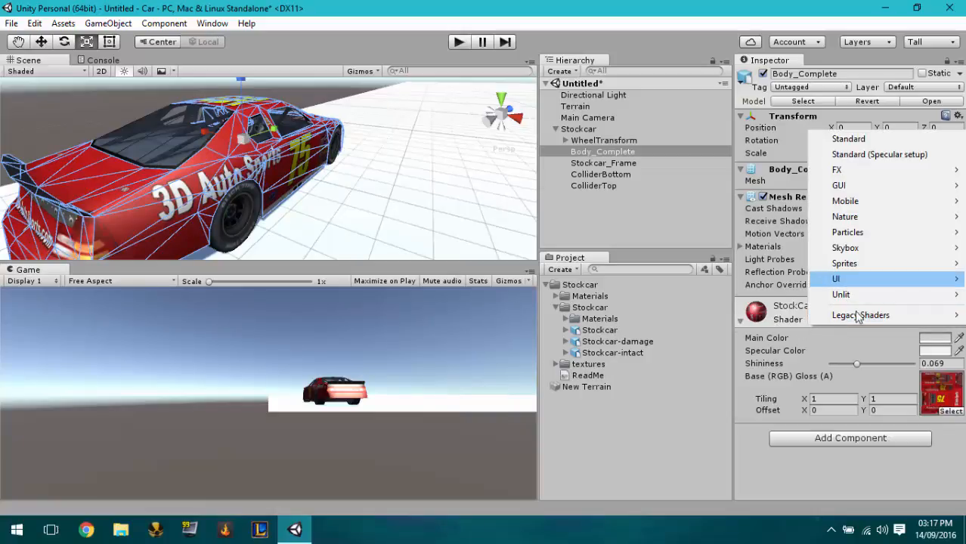
pyautogui.moveTo(836, 321)
pyautogui.moveTo(694, 469)
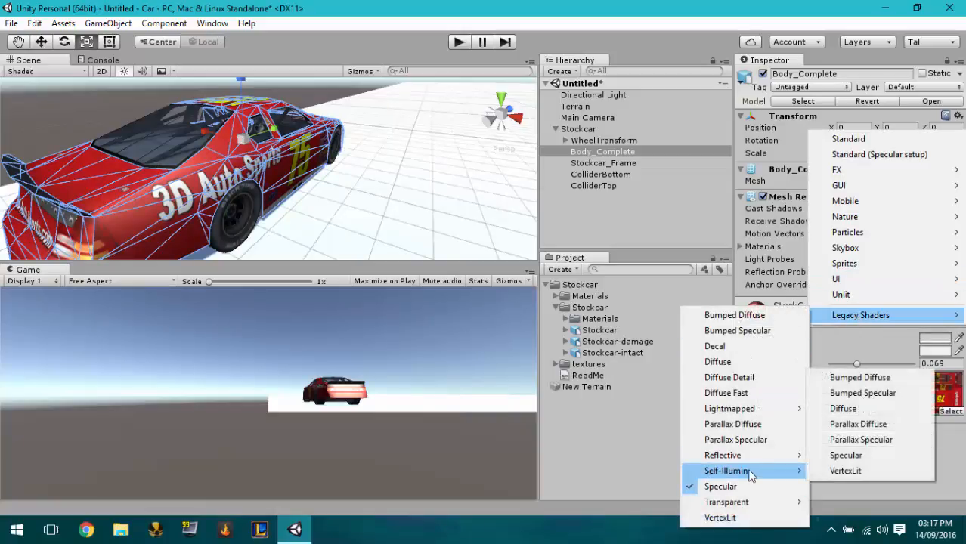
pyautogui.click(864, 410)
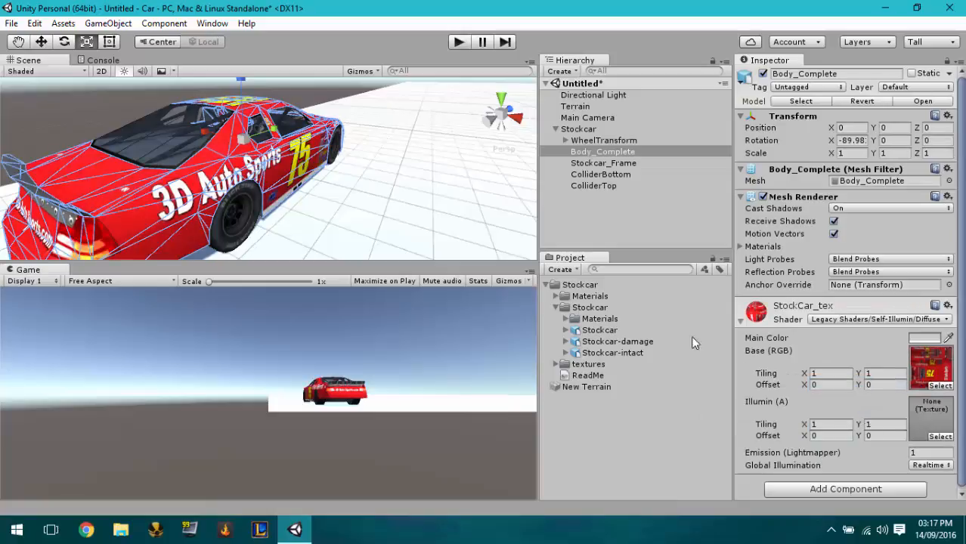
pyautogui.keyDown('alt'); pyautogui.moveTo(431, 182); pyautogui.dragTo(329, 185); pyautogui.keyUp('alt')
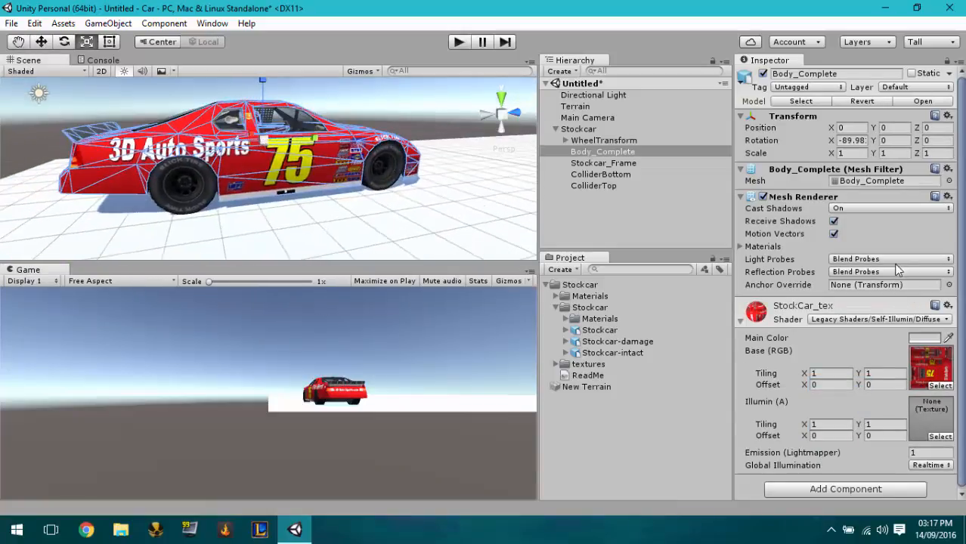
# - Try the Legacy Shaders/Reflective/Bumped Diffuse shader on the StockCar_tex material
pyautogui.click(847, 319)
pyautogui.moveTo(848, 316)
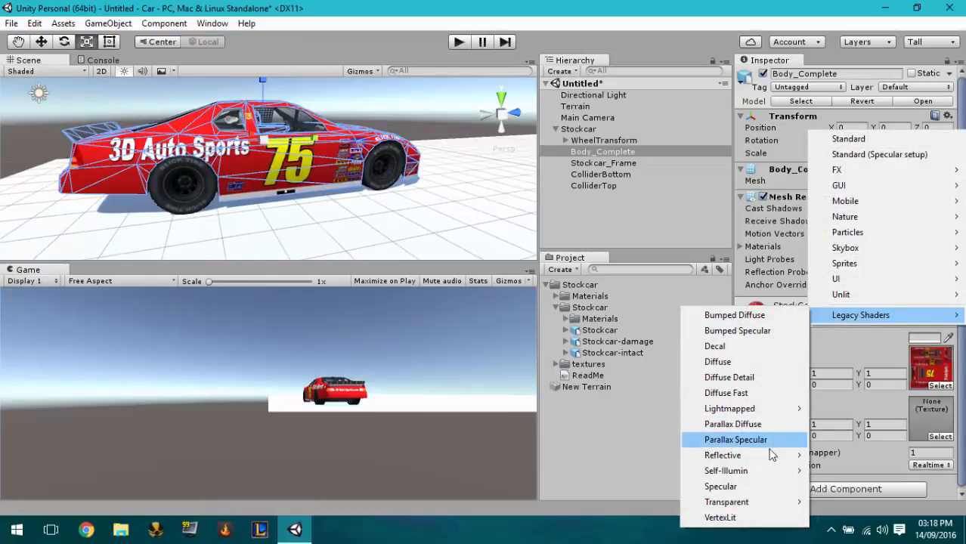
pyautogui.moveTo(762, 458)
pyautogui.click(839, 331)
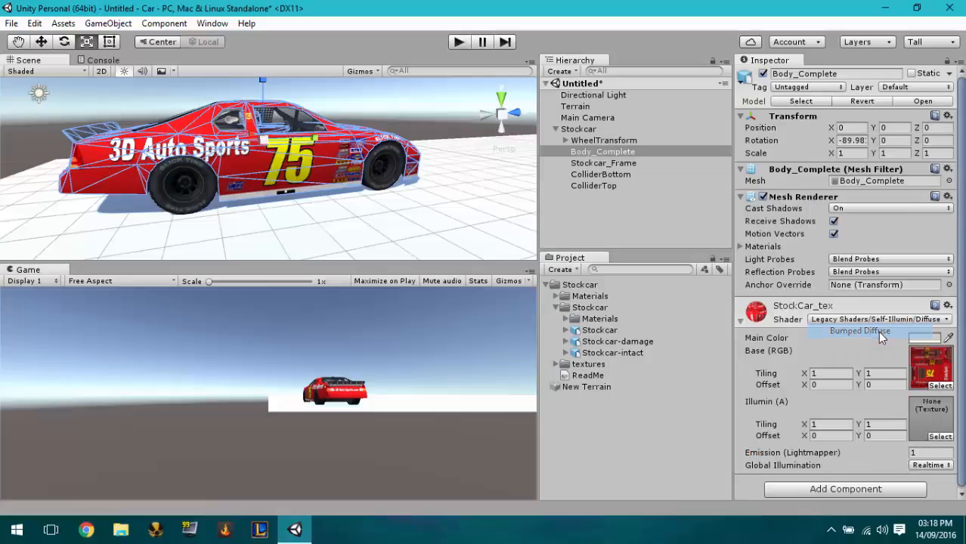
pyautogui.scroll(-3, 821, 377)
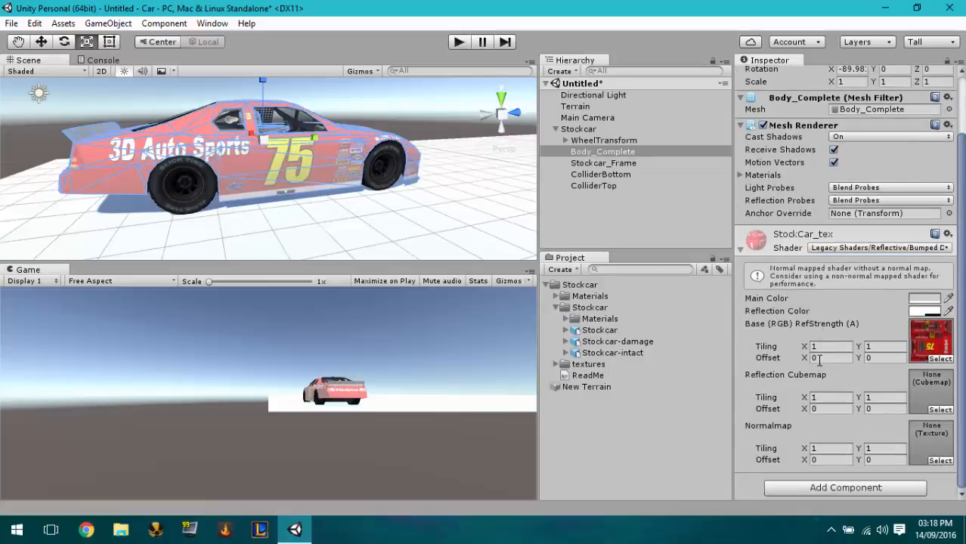
# - Change the StockCar_tex material's shader to Legacy Shaders/Reflective/Diffuse and collapse the Stockcar model folder in the project
pyautogui.click(834, 248)
pyautogui.moveTo(877, 440)
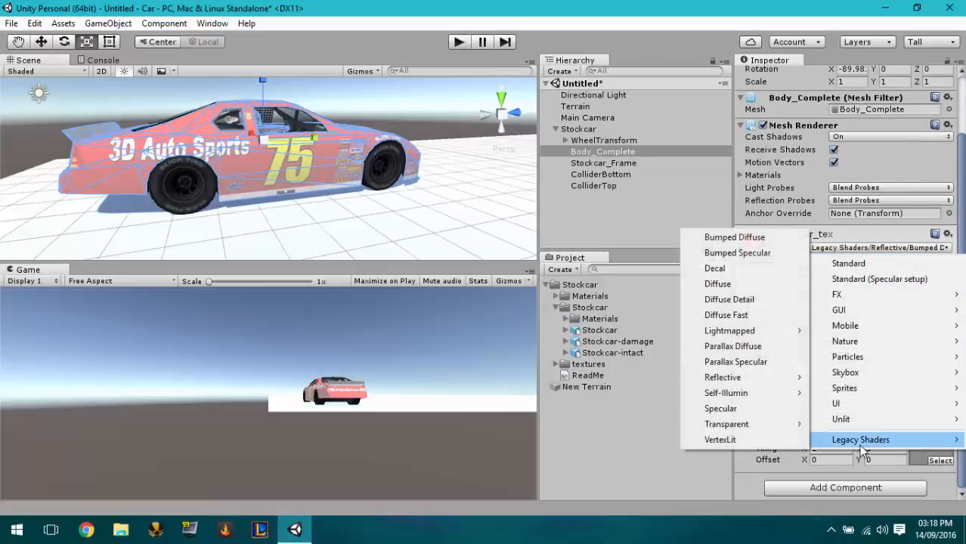
pyautogui.moveTo(778, 377)
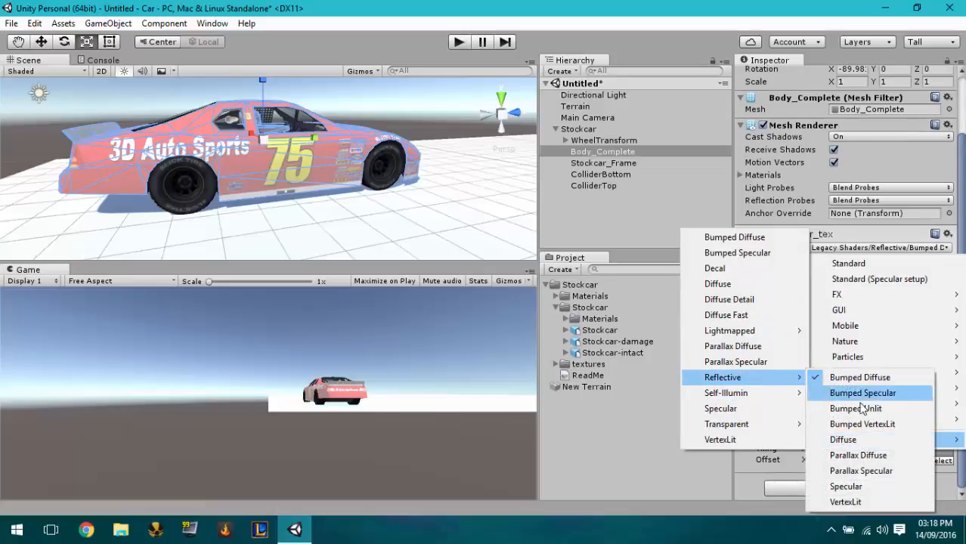
pyautogui.click(854, 439)
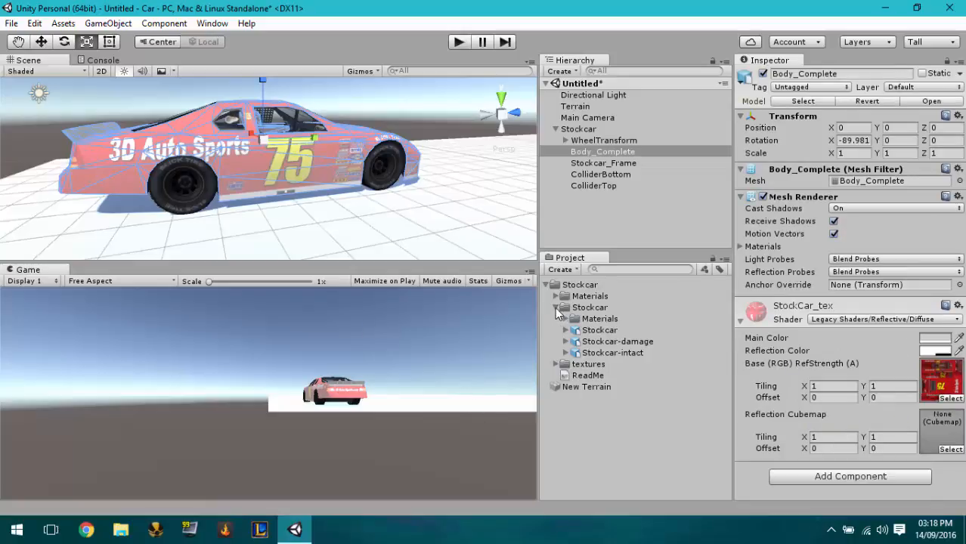
pyautogui.click(555, 307)
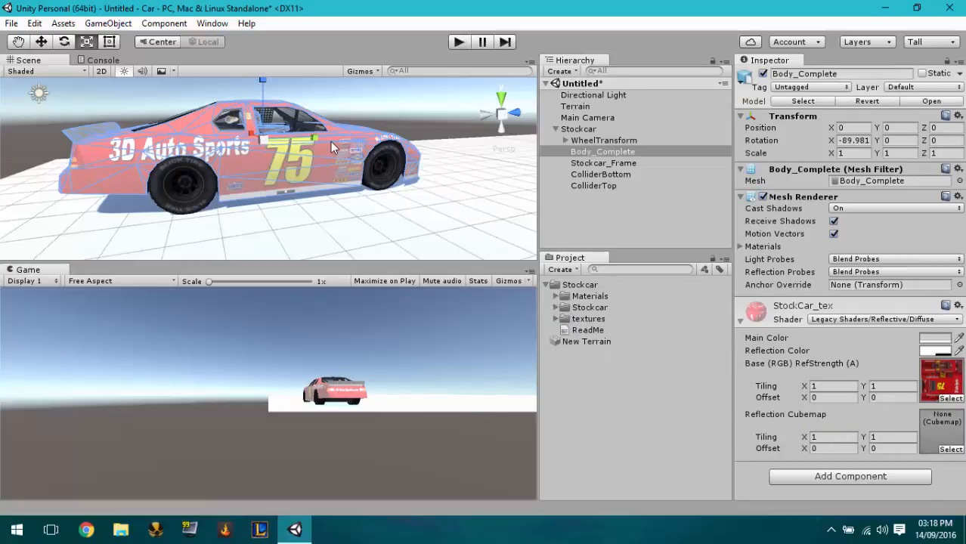
pyautogui.keyDown('alt'); pyautogui.moveTo(429, 195); pyautogui.dragTo(589, 121); pyautogui.keyUp('alt')
pyautogui.moveTo(590, 120); pyautogui.dragTo(435, 170, button='right')
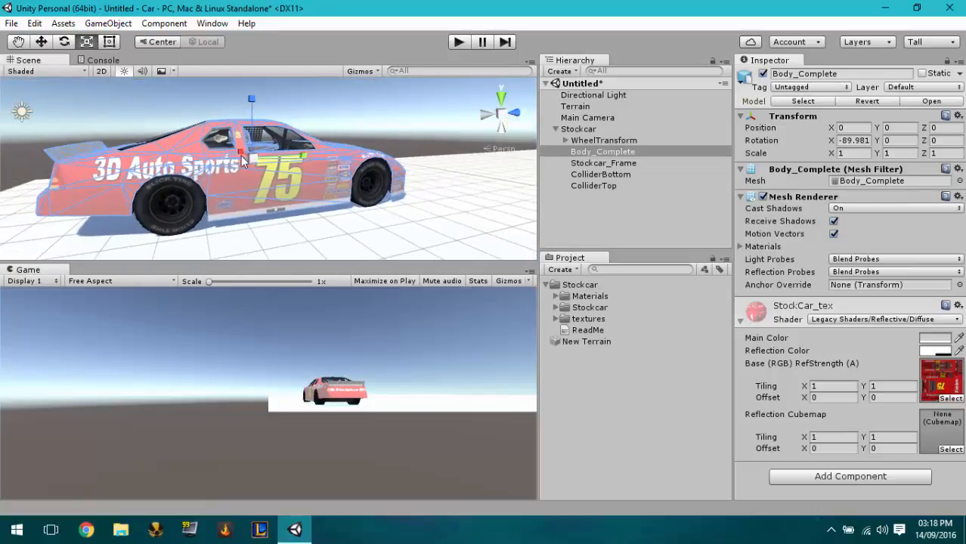
# - Open the Environment standard package for import, examine its asset folders for a skybox, and close it without importing
pyautogui.click(63, 23)
pyautogui.moveTo(94, 144)
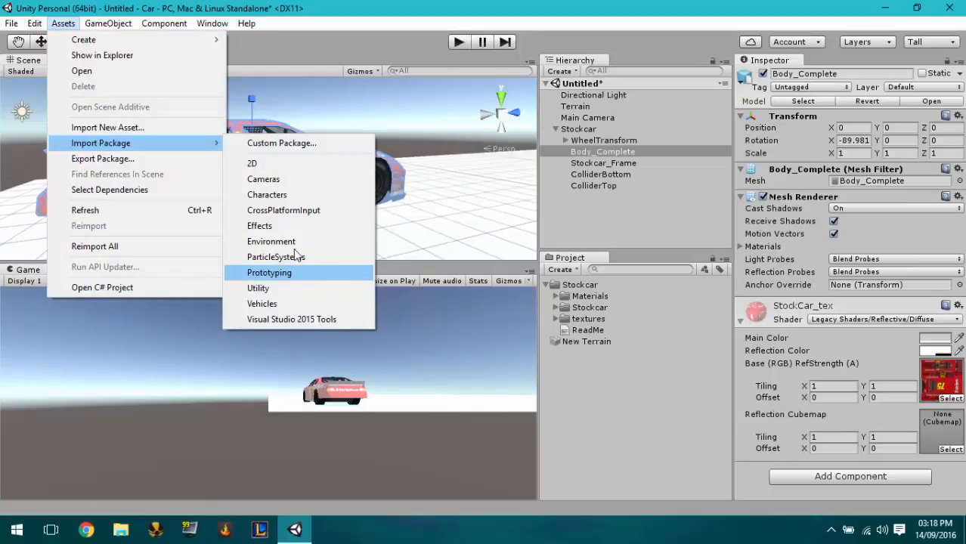
pyautogui.click(298, 273)
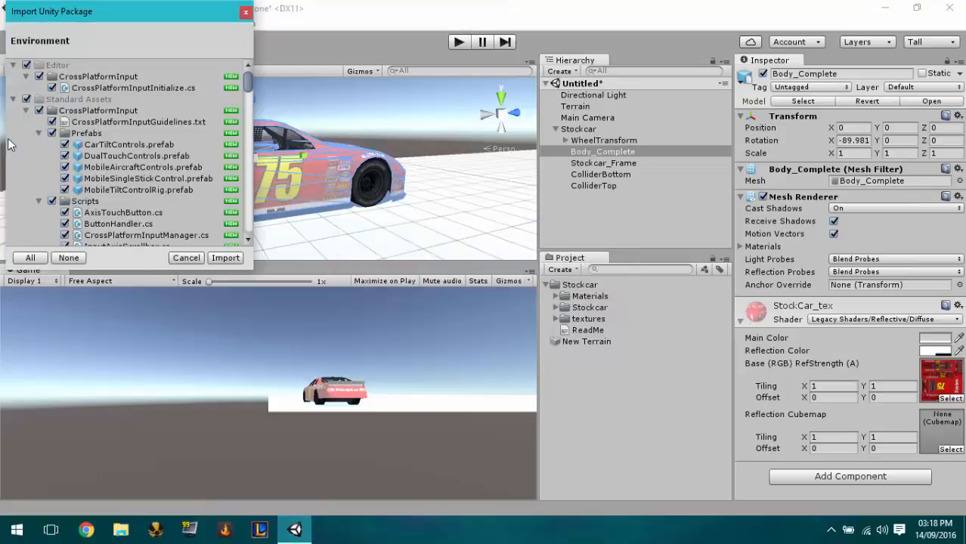
pyautogui.click(14, 66)
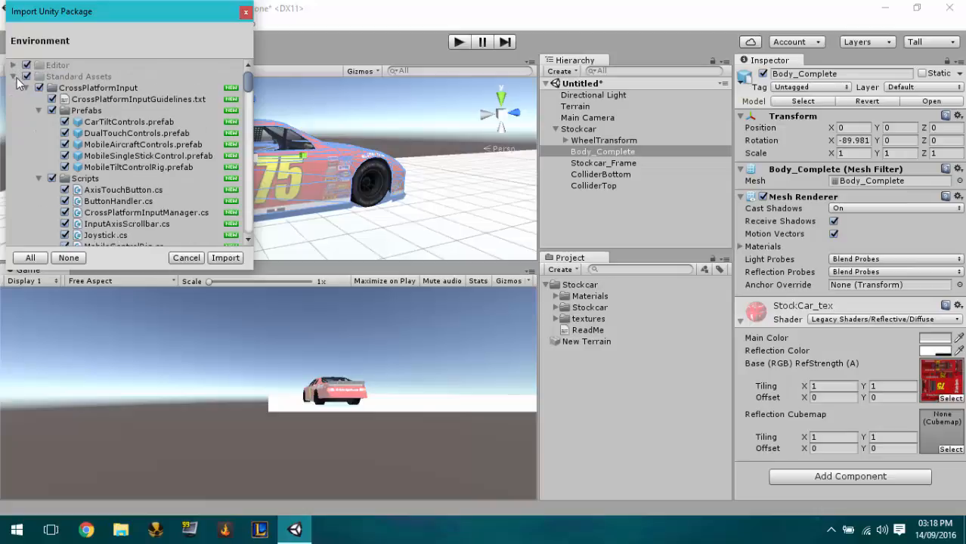
pyautogui.click(26, 88)
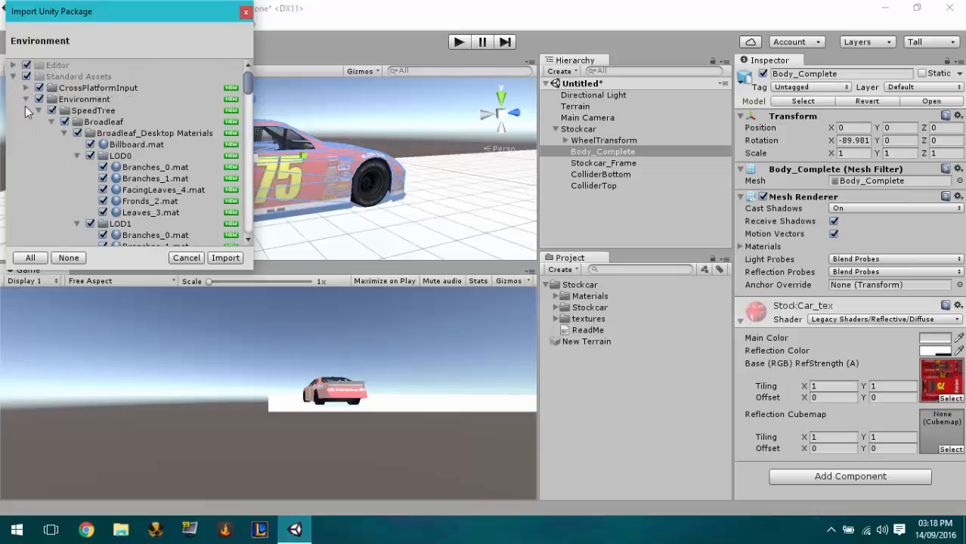
pyautogui.scroll(-10, 31, 114)
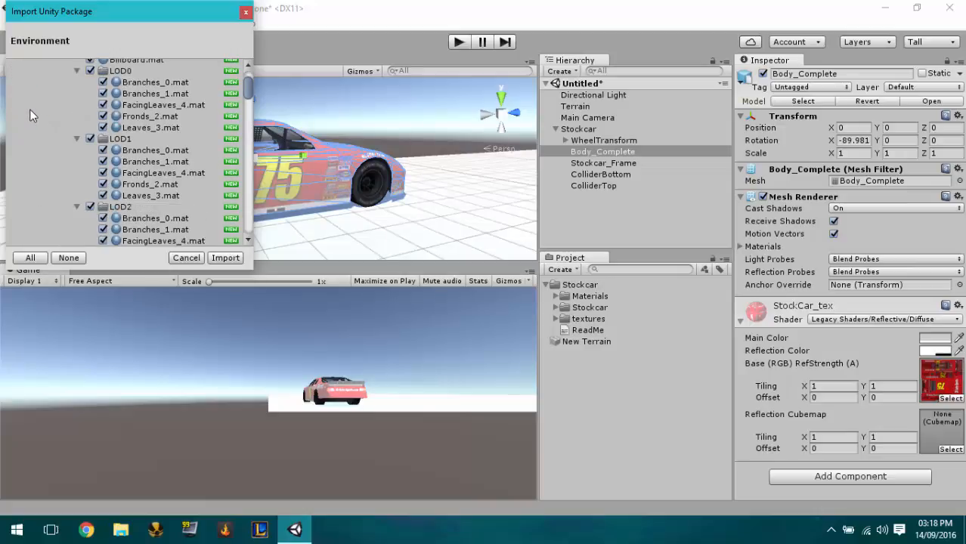
pyautogui.scroll(-10, 30, 120)
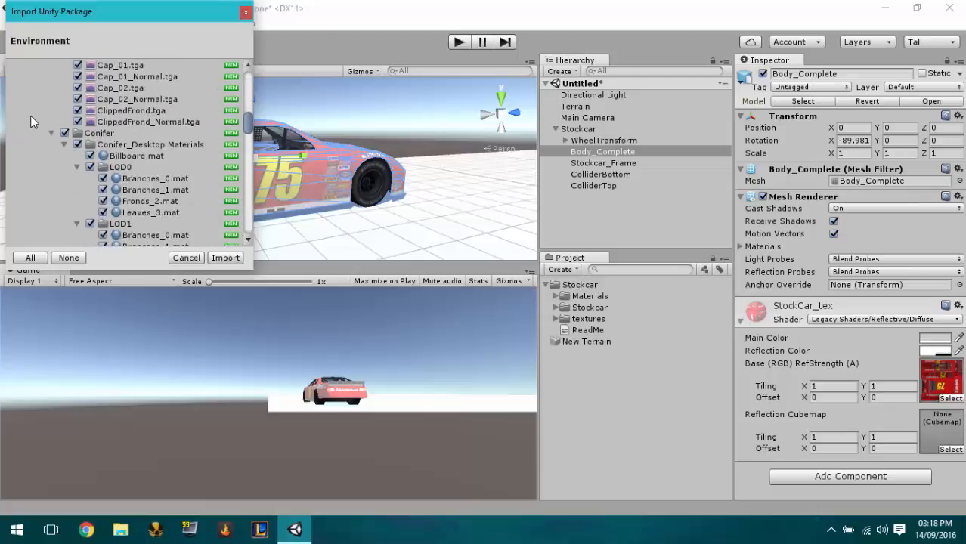
pyautogui.scroll(15, 30, 115)
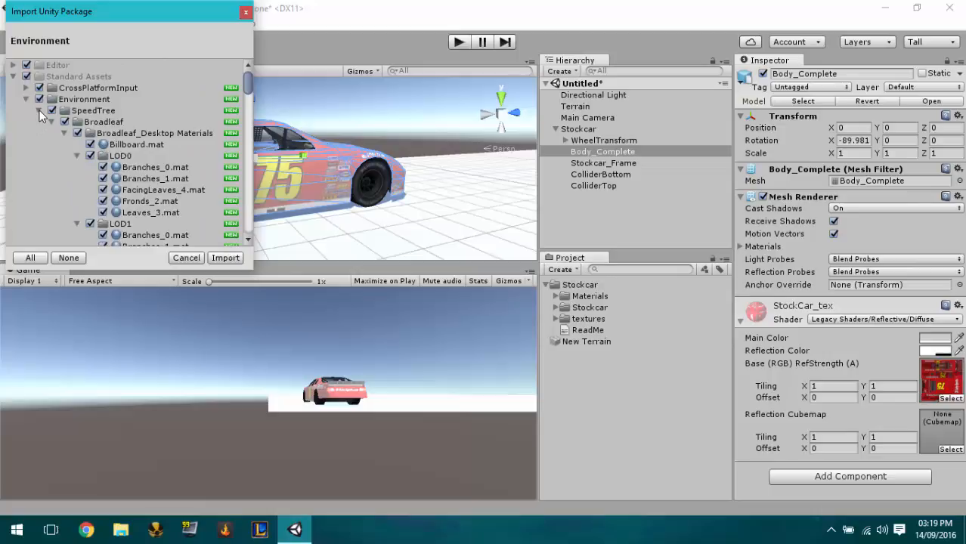
pyautogui.click(39, 111)
pyautogui.click(38, 122)
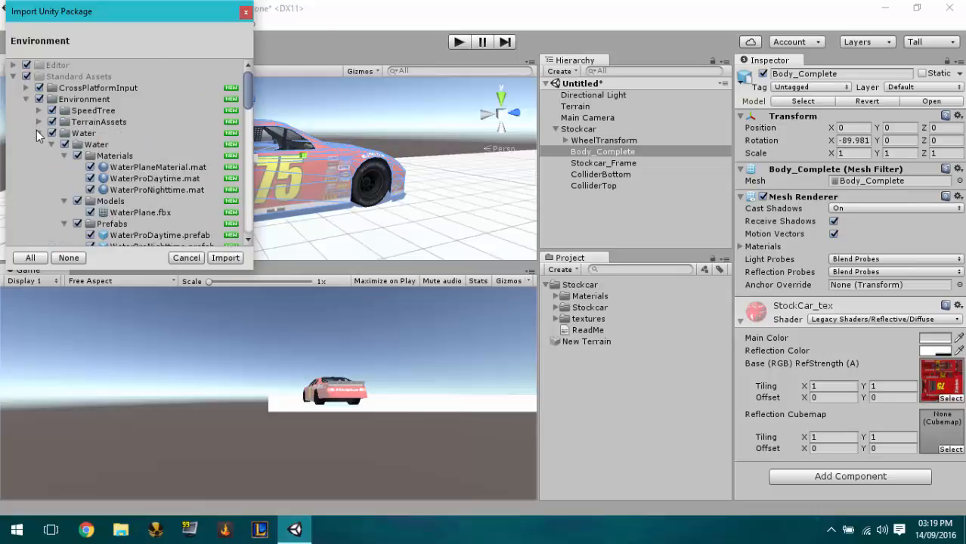
pyautogui.click(40, 135)
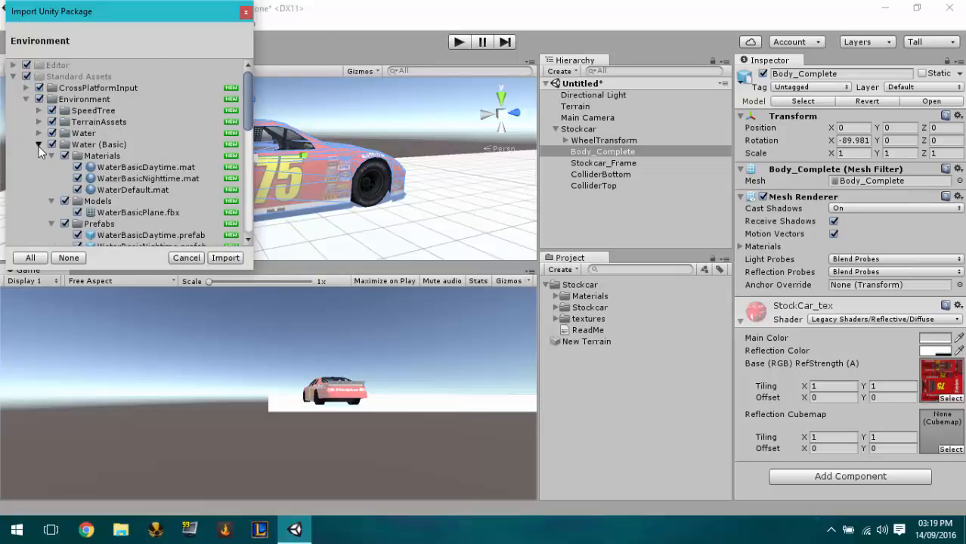
pyautogui.click(40, 145)
pyautogui.click(28, 157)
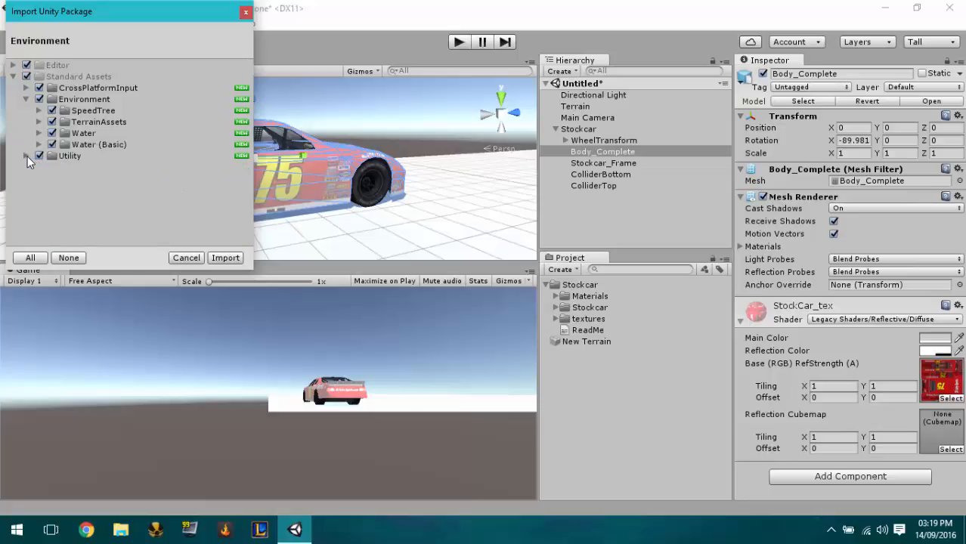
pyautogui.click(247, 14)
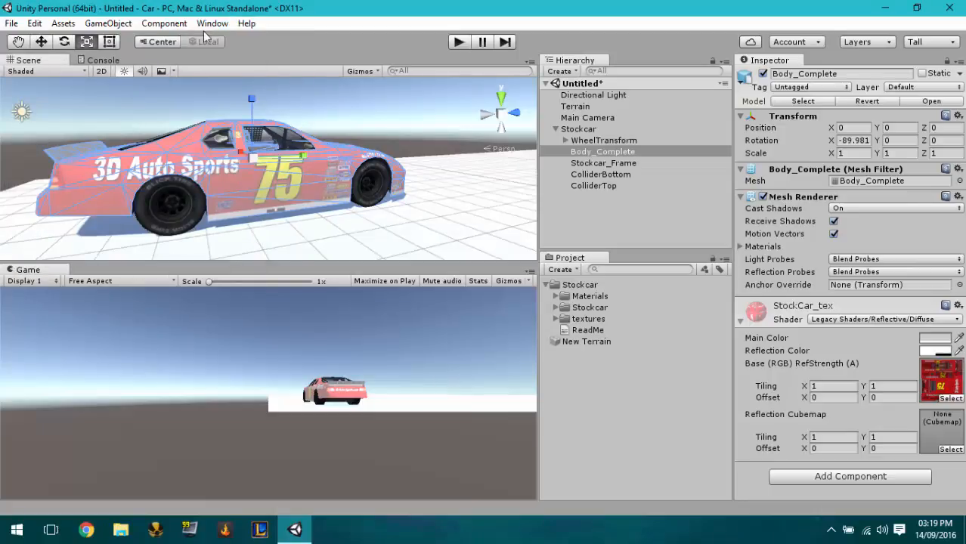
# - Open the Asset Store in its own window and search for skybox, limiting the results to free assets only
pyautogui.click(212, 24)
pyautogui.click(237, 236)
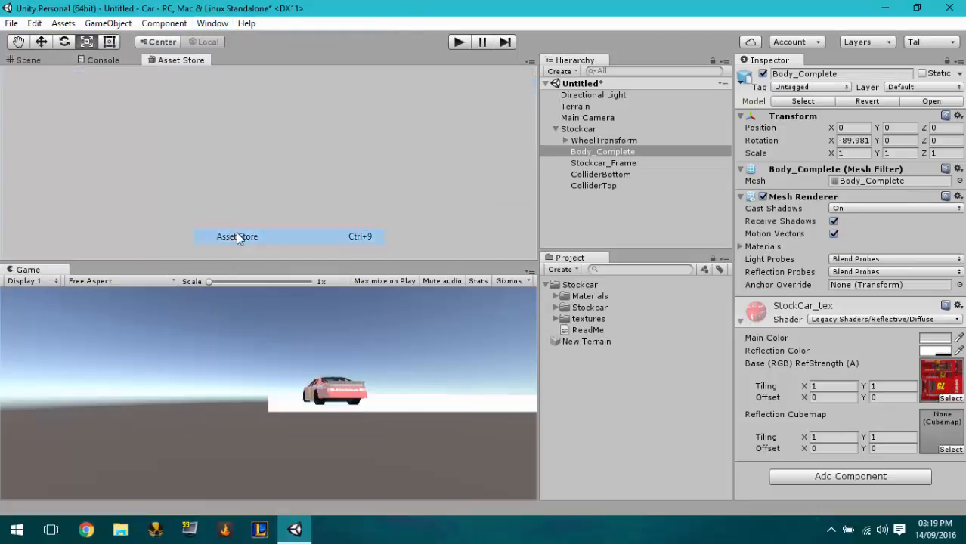
pyautogui.moveTo(155, 63); pyautogui.dragTo(186, 134)
pyautogui.click(524, 29)
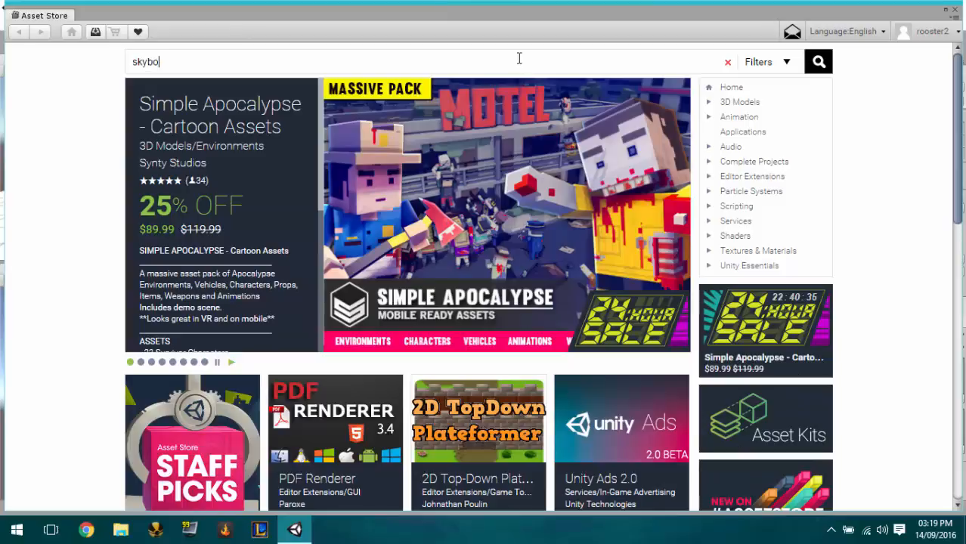
pyautogui.write('x')
pyautogui.press('Return')
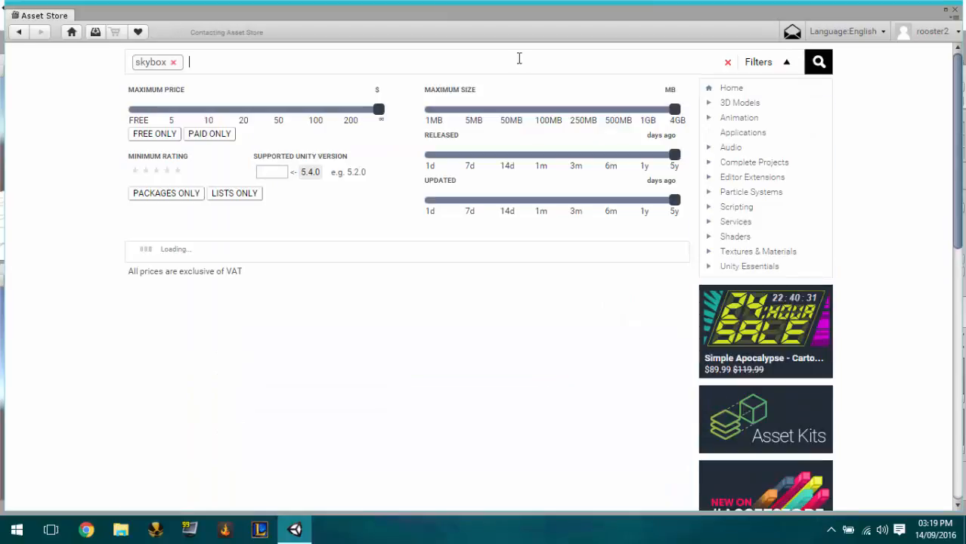
pyautogui.click(158, 134)
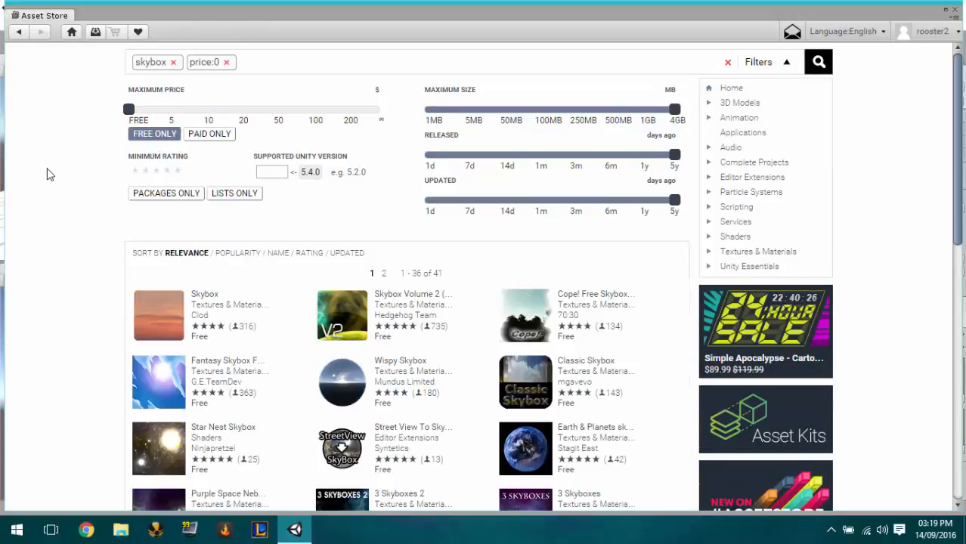
# - Download the free Skybox Volume 2 (Nebula) package and preview DSB.mat in its package contents
pyautogui.scroll(-2, 114, 182)
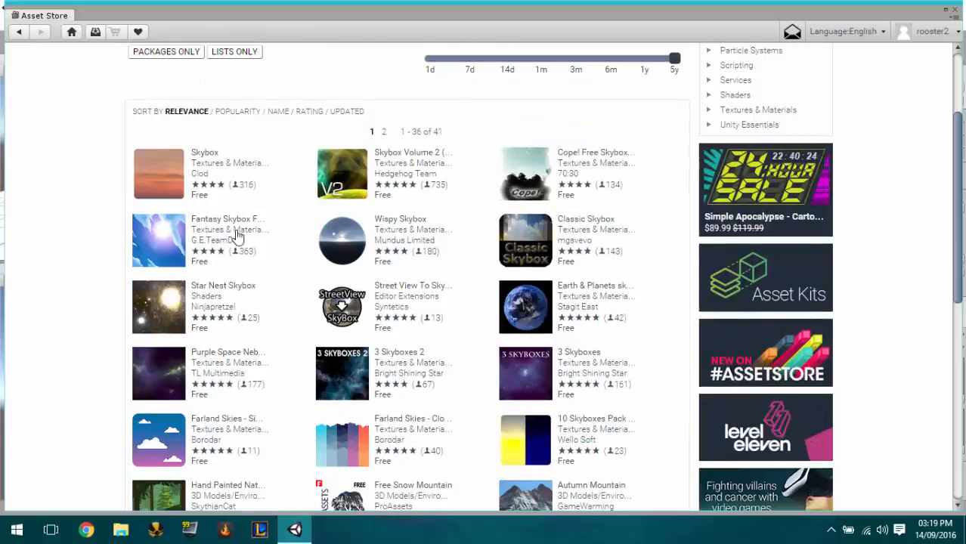
pyautogui.click(426, 155)
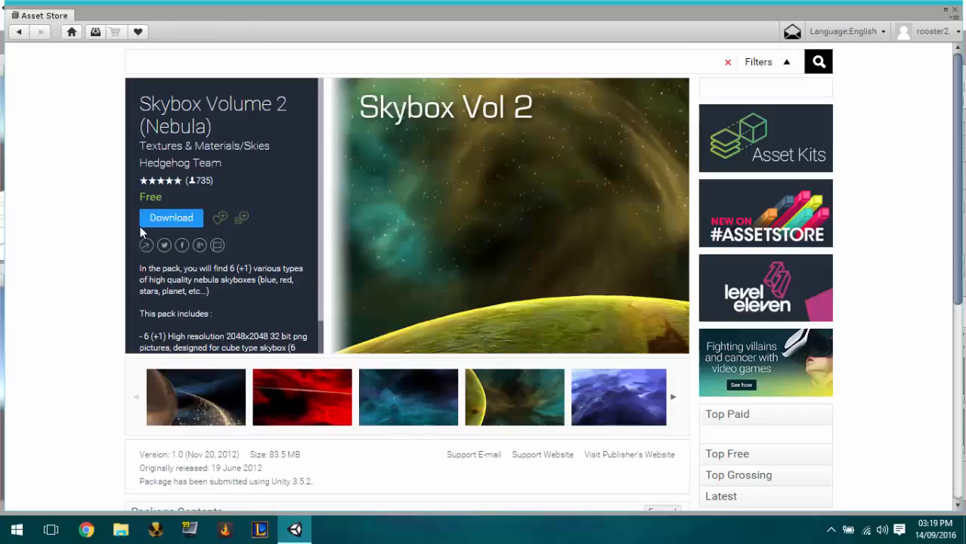
pyautogui.click(179, 219)
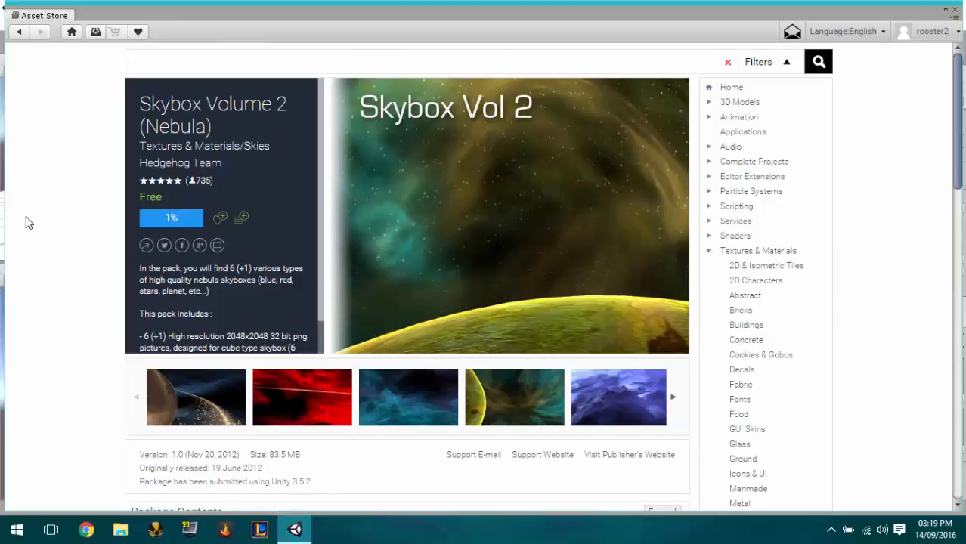
pyautogui.scroll(-5, 28, 220)
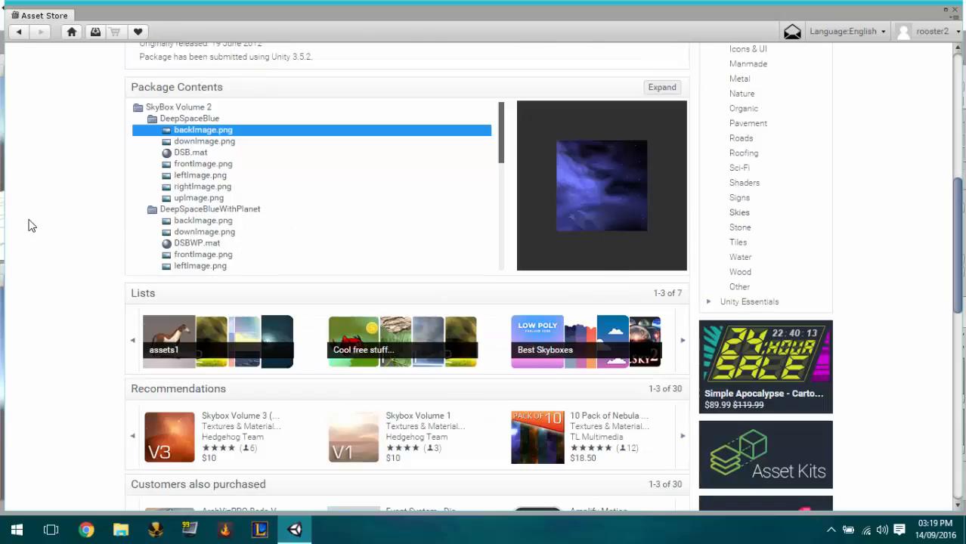
pyautogui.click(182, 154)
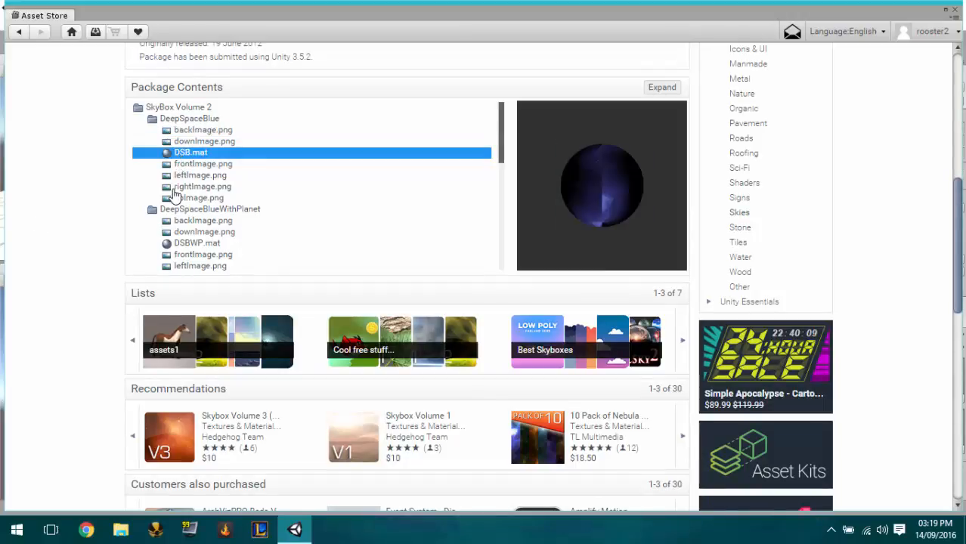
pyautogui.scroll(-2, 177, 190)
pyautogui.scroll(6, 177, 189)
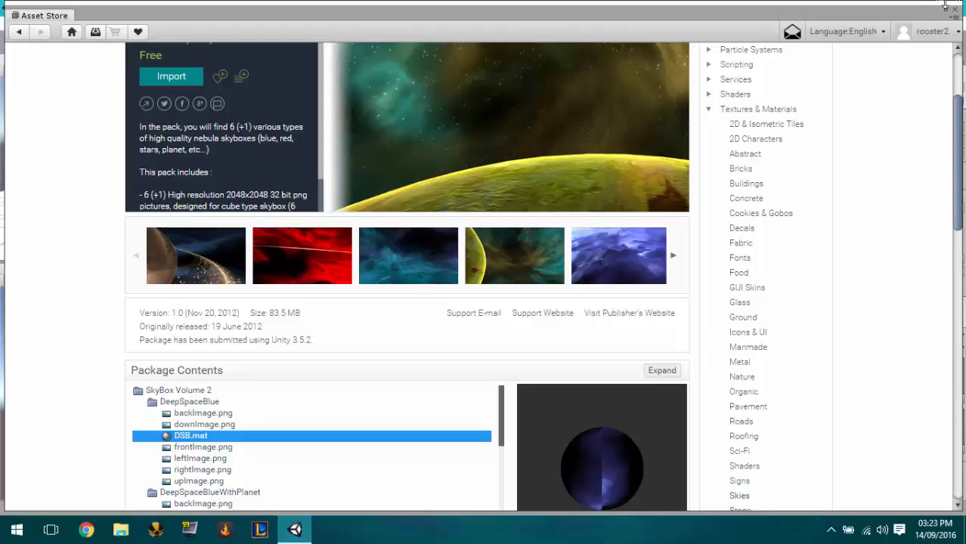
# - Close the Asset Store window and examine the Editor, Graphics and Quality project settings for a skybox option, then reselect the car body
pyautogui.click(954, 9)
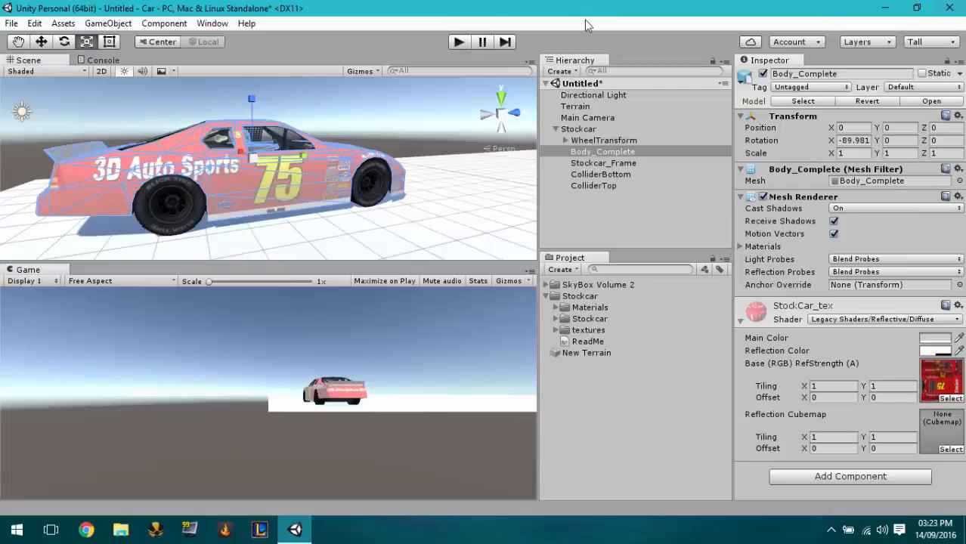
pyautogui.click(36, 24)
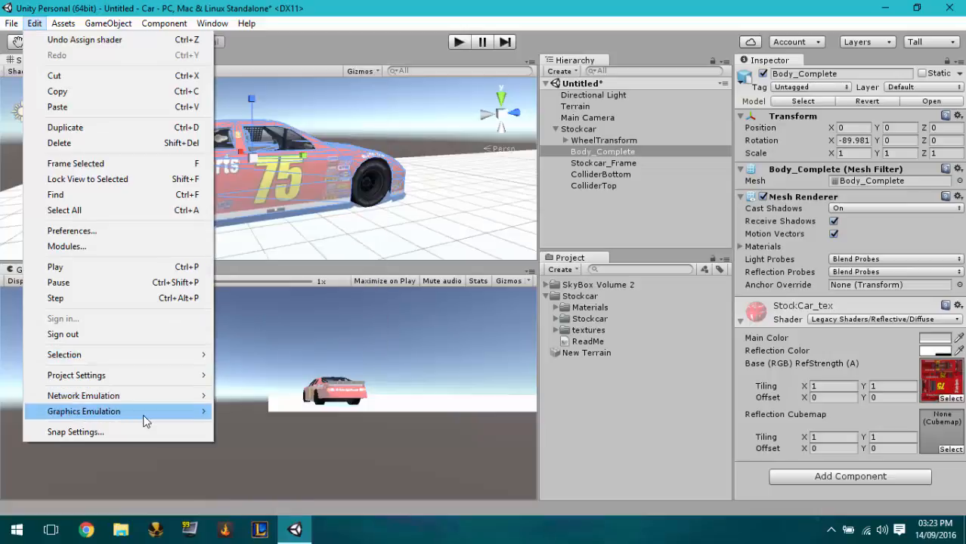
pyautogui.moveTo(130, 378)
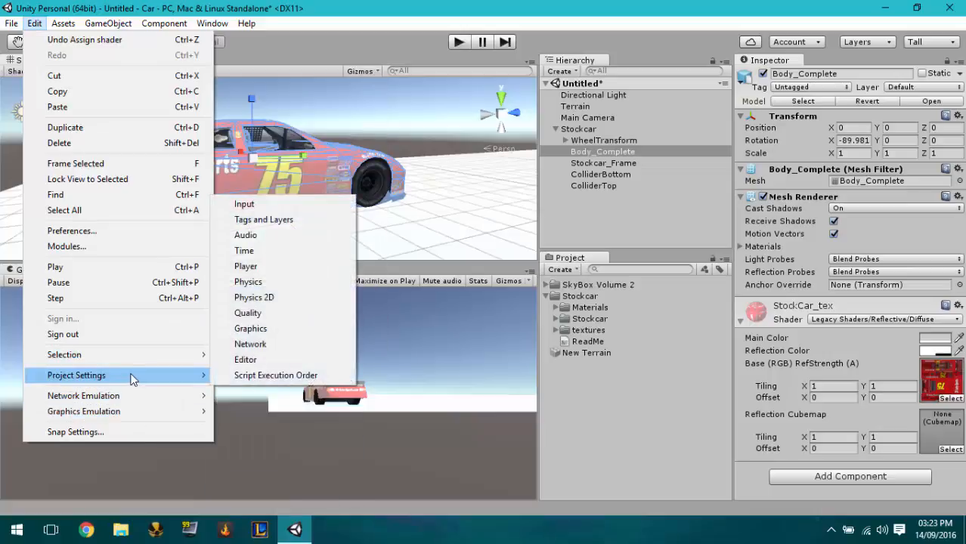
pyautogui.click(245, 361)
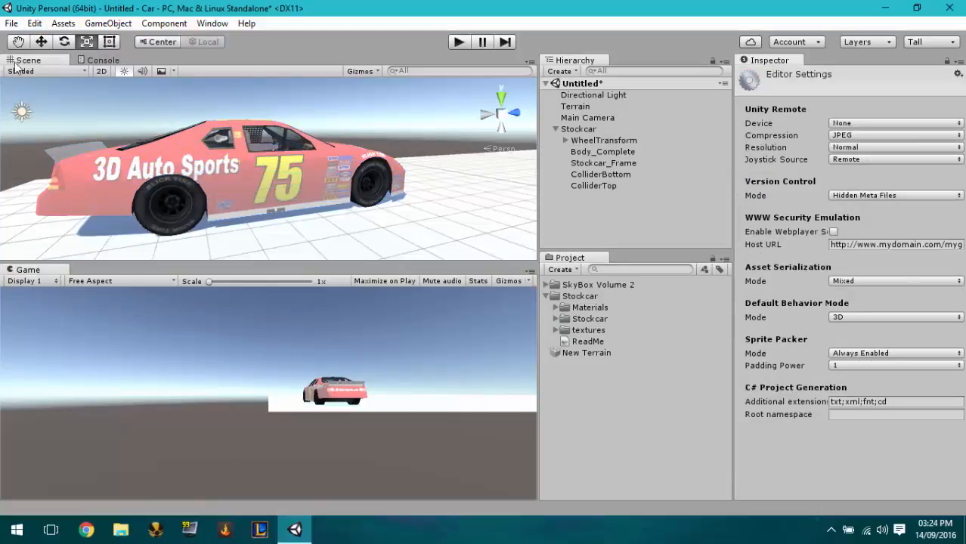
pyautogui.click(35, 23)
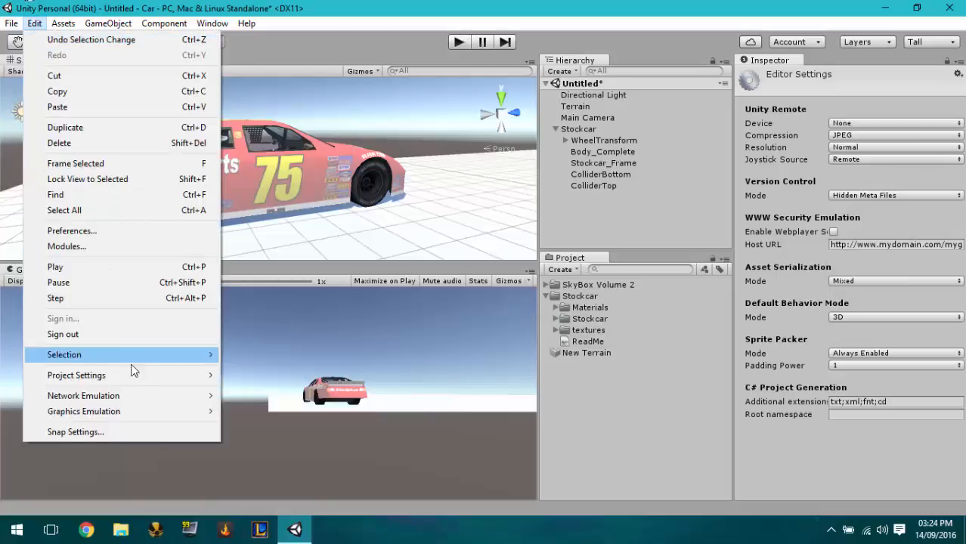
pyautogui.moveTo(126, 383)
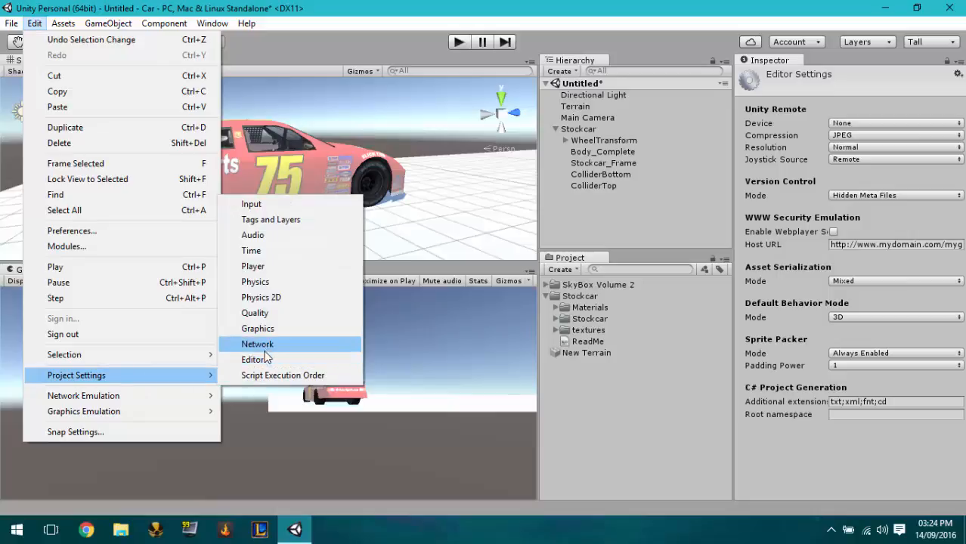
pyautogui.click(259, 330)
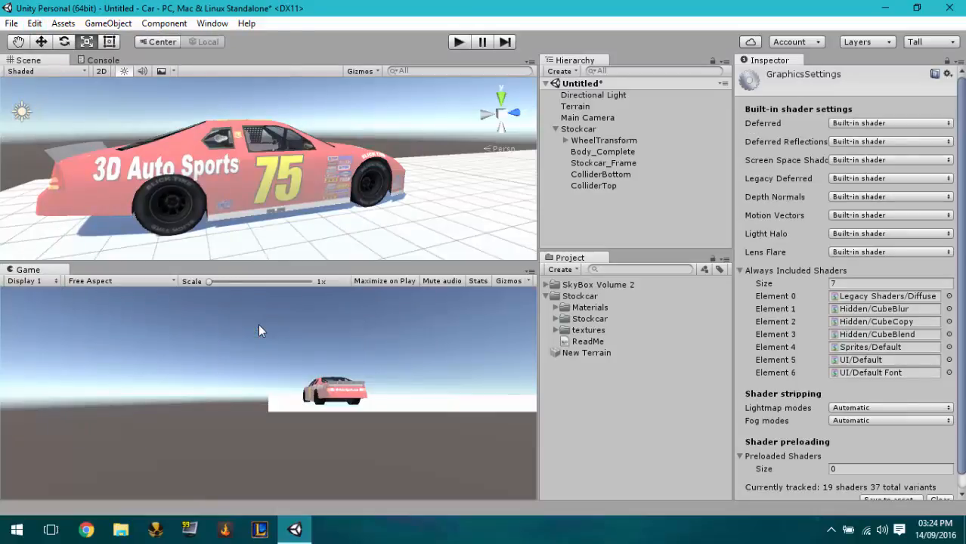
pyautogui.scroll(-1, 793, 224)
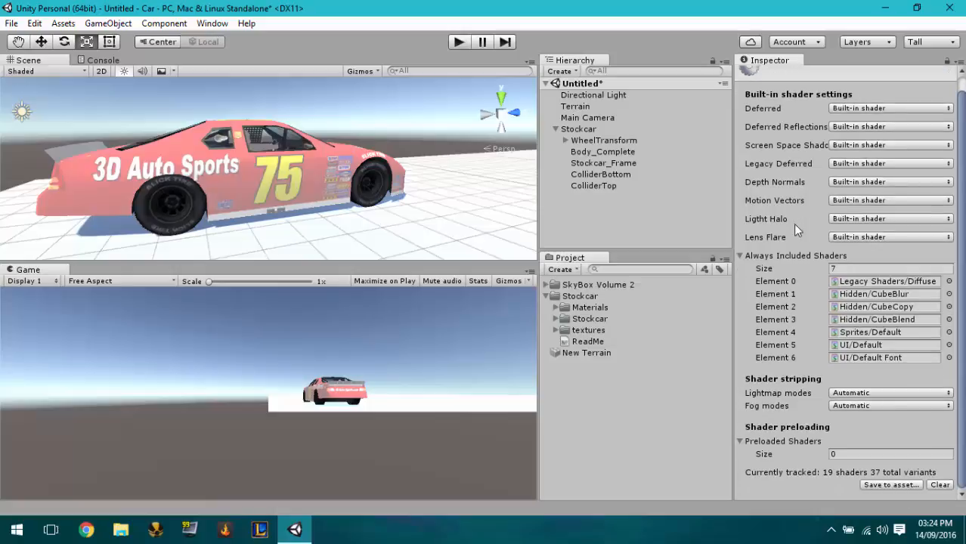
pyautogui.scroll(1, 793, 224)
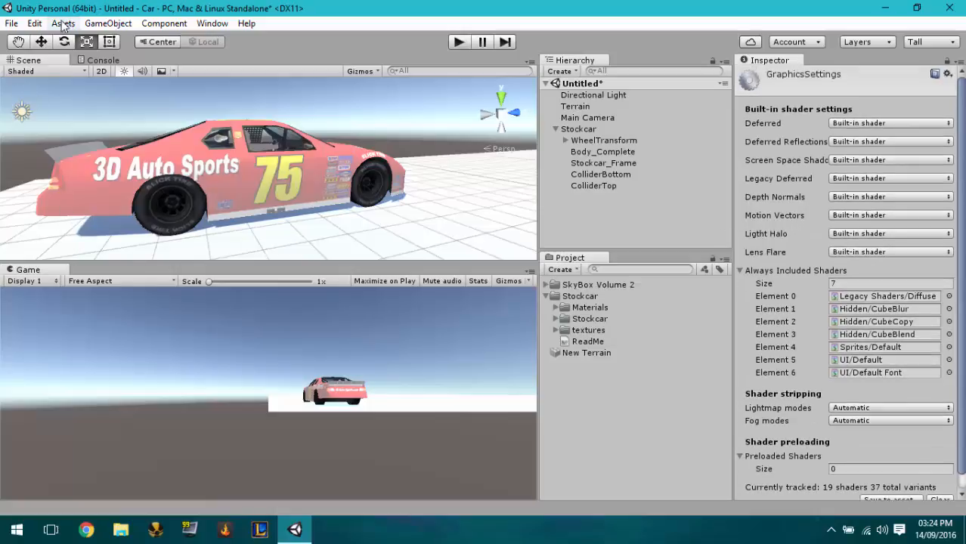
pyautogui.click(34, 24)
pyautogui.moveTo(106, 386)
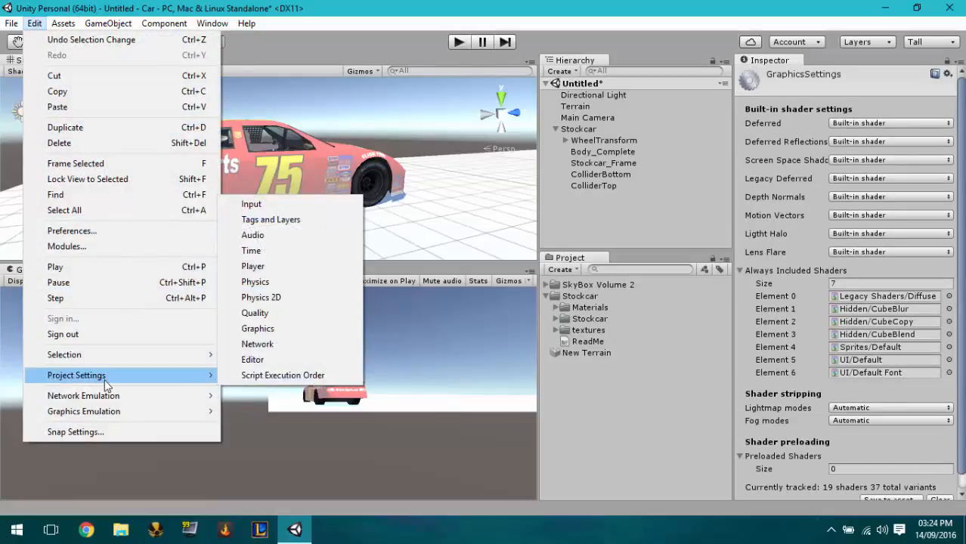
pyautogui.click(255, 313)
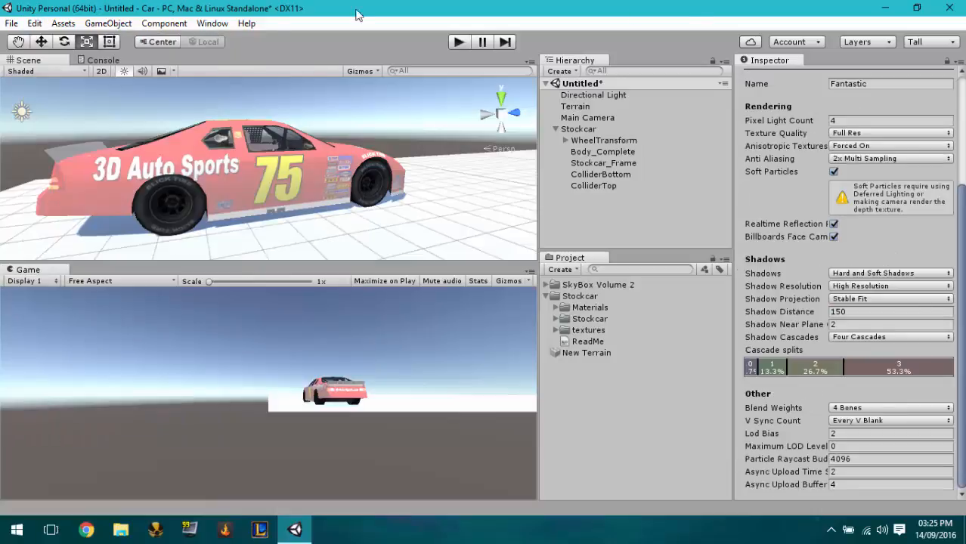
pyautogui.scroll(4, 793, 126)
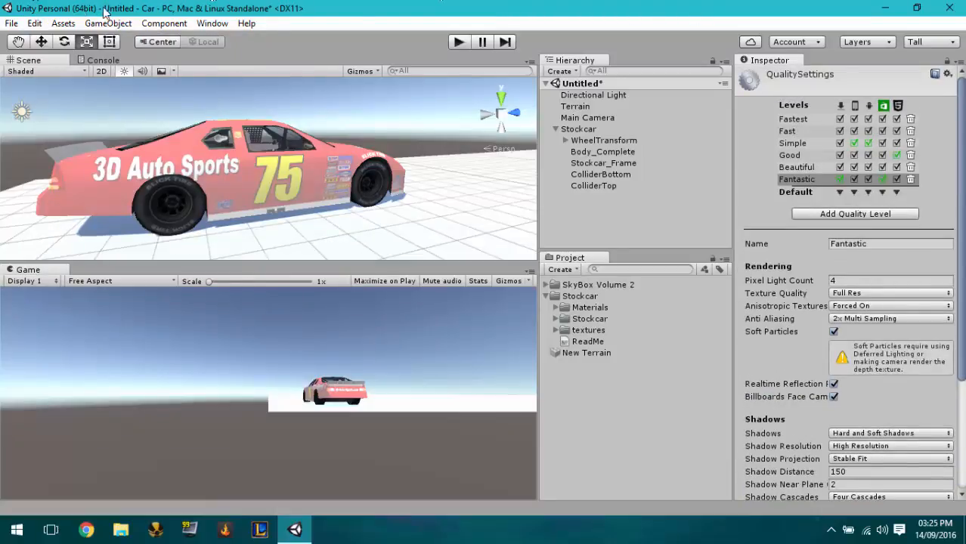
pyautogui.click(313, 144)
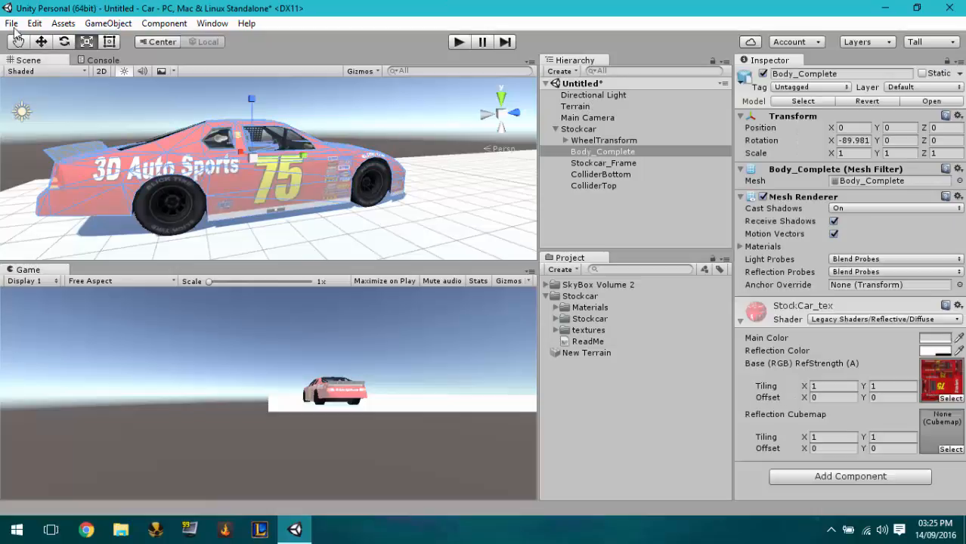
# - Open the Lighting window and dock it beside the Inspector
pyautogui.click(162, 23)
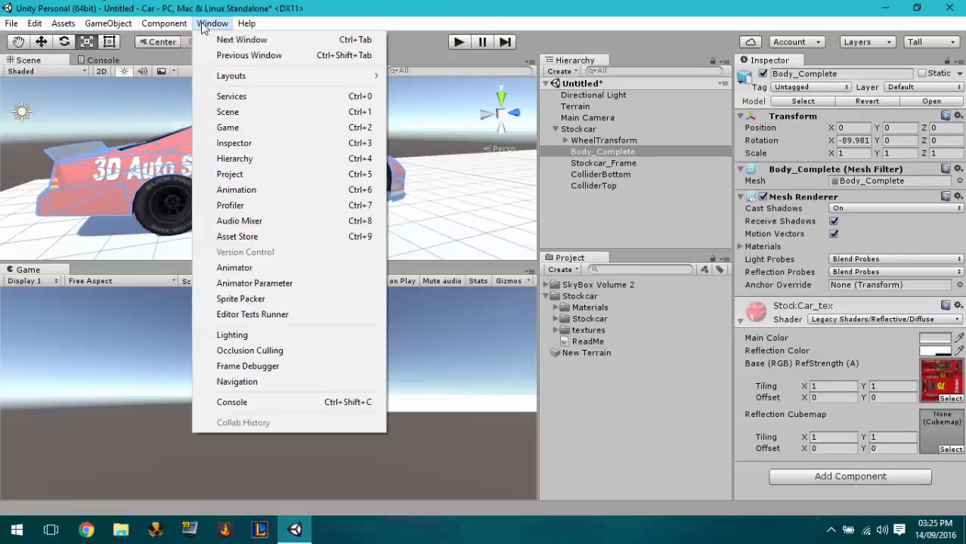
pyautogui.click(304, 335)
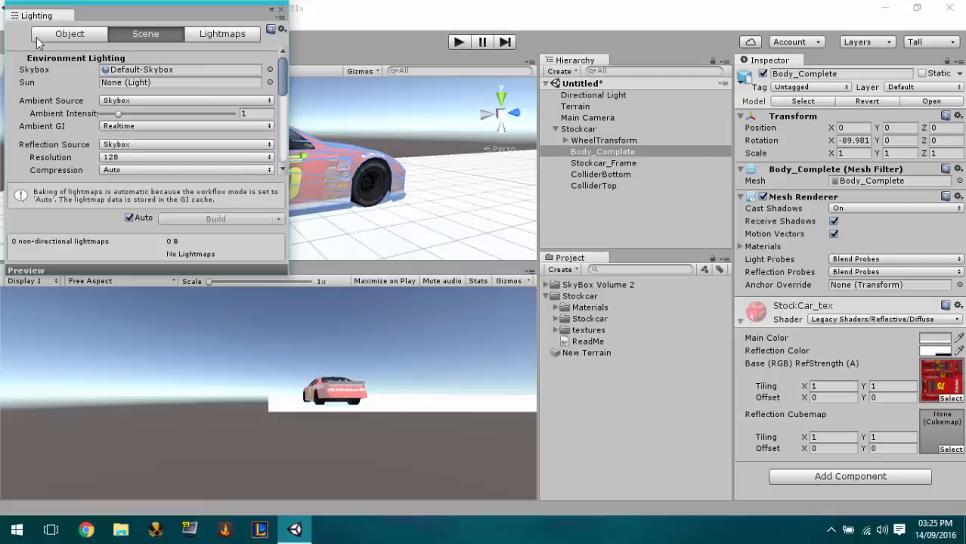
pyautogui.moveTo(684, 73); pyautogui.dragTo(845, 85)
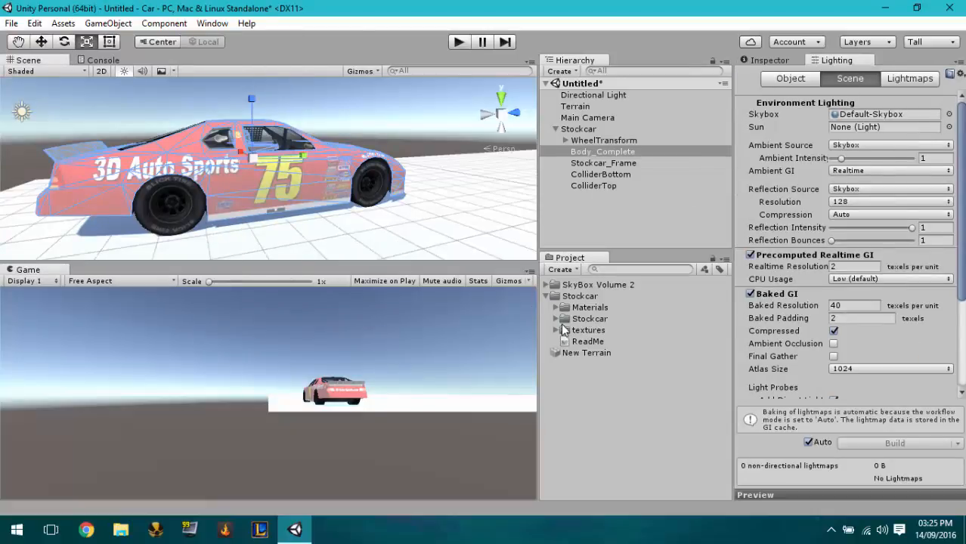
# - Collapse the Stockcar folder and browse SkyBox Volume 2, expanding DeepSpaceBlueWithPlanet to show its skybox material
pyautogui.click(546, 295)
pyautogui.click(546, 284)
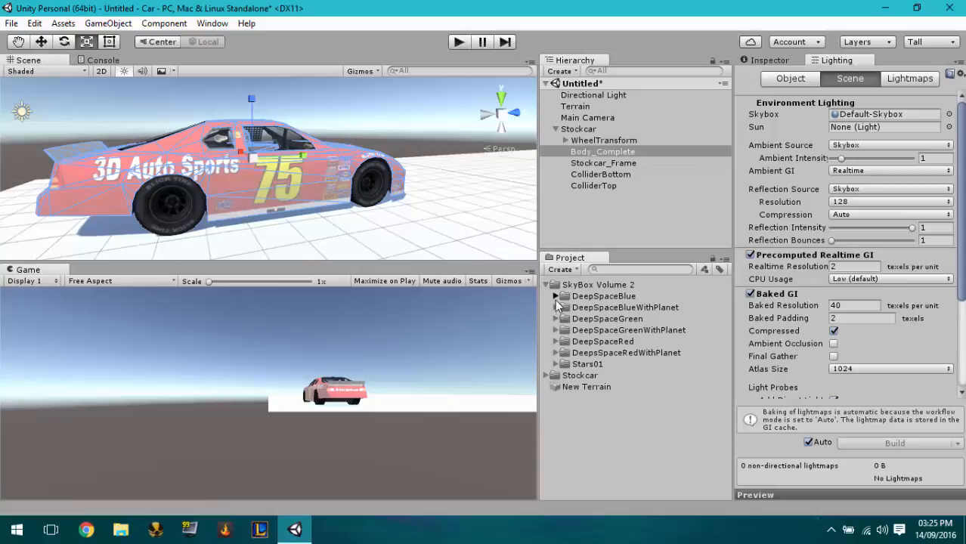
pyautogui.click(556, 295)
pyautogui.click(556, 297)
pyautogui.click(556, 307)
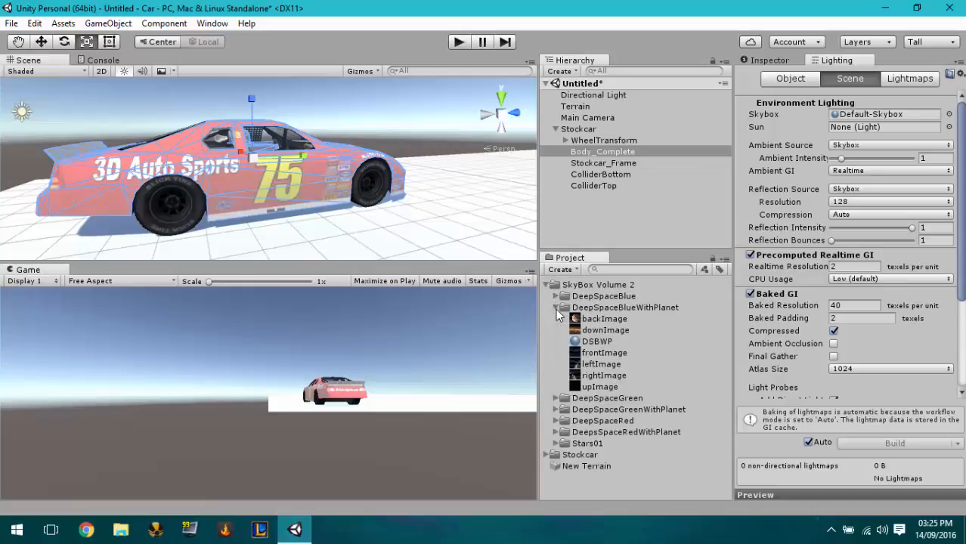
# - Preview the DSBWP material from DeepSpaceBlueWithPlanet and the DSB material from DeepSpaceBlue, rotating each preview
pyautogui.click(586, 343)
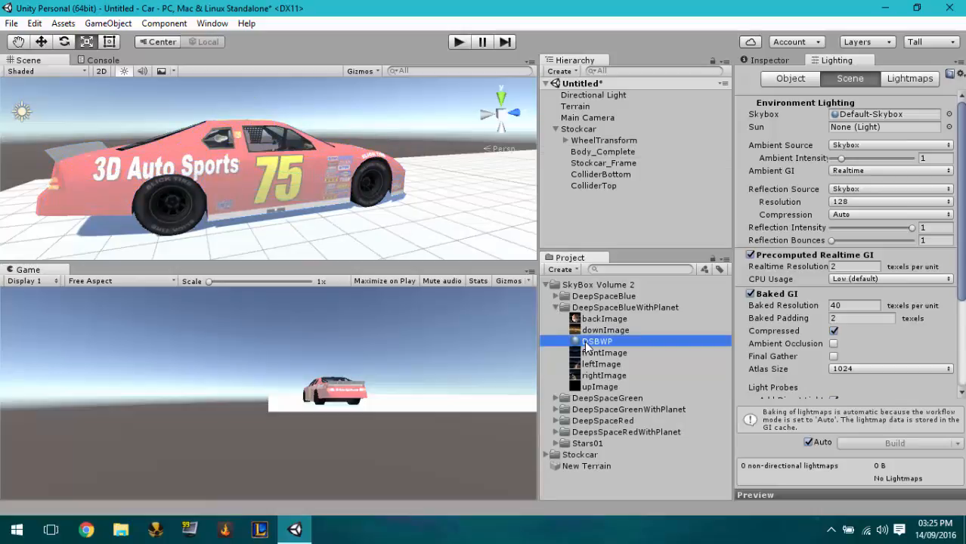
pyautogui.scroll(-3, 884, 287)
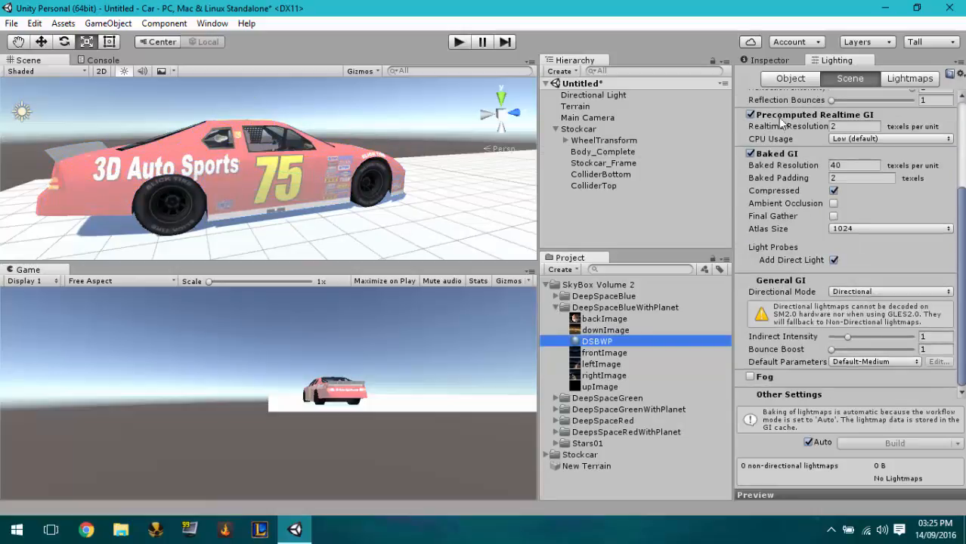
pyautogui.click(771, 62)
pyautogui.moveTo(855, 385); pyautogui.dragTo(741, 423)
pyautogui.click(556, 296)
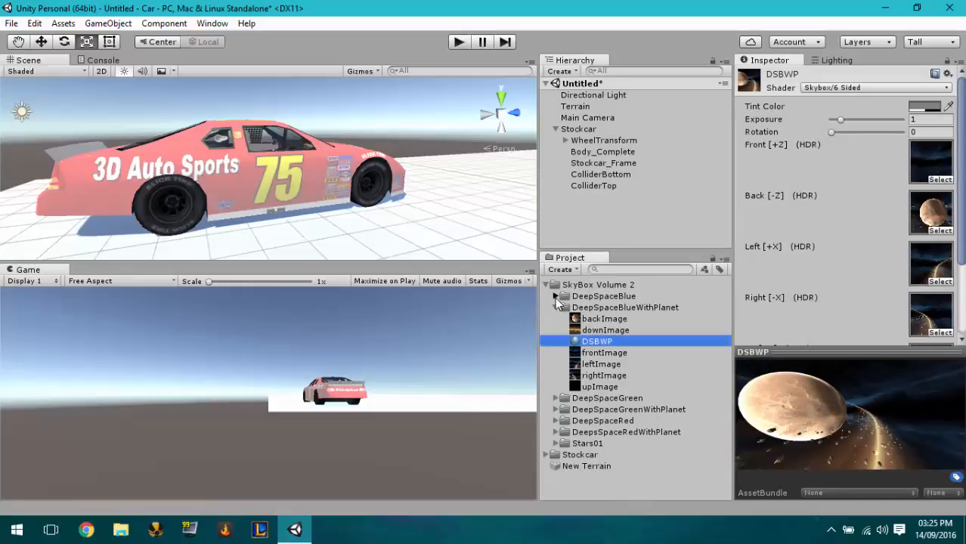
pyautogui.click(591, 330)
pyautogui.moveTo(858, 399); pyautogui.dragTo(937, 441)
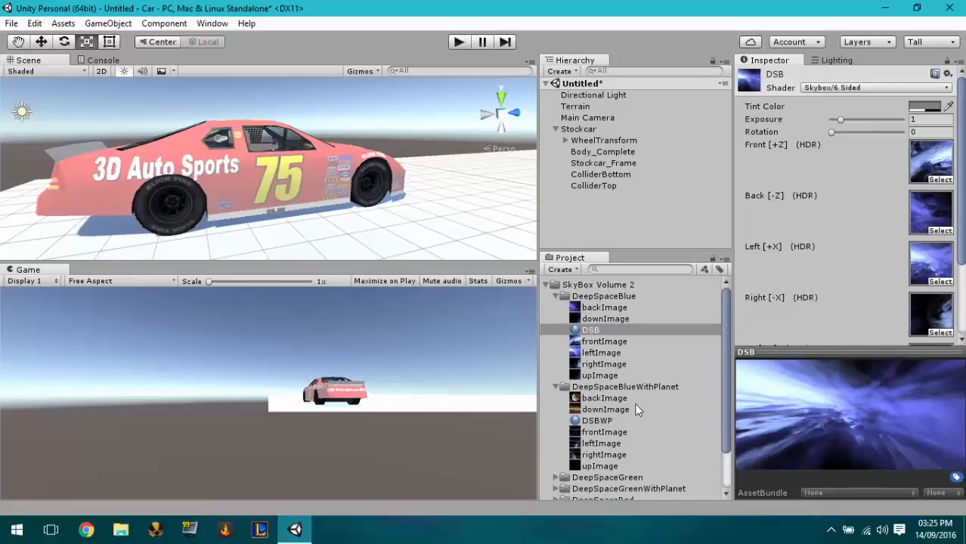
# - Collapse the blue skybox folders and preview the DSG and DSGWP materials from the two green skybox folders
pyautogui.click(560, 386)
pyautogui.click(555, 296)
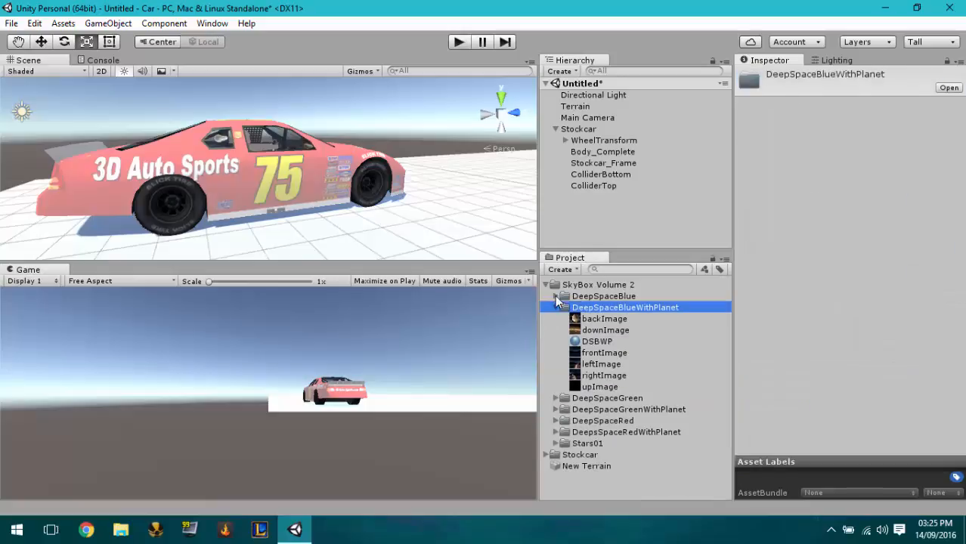
pyautogui.click(556, 307)
pyautogui.click(556, 319)
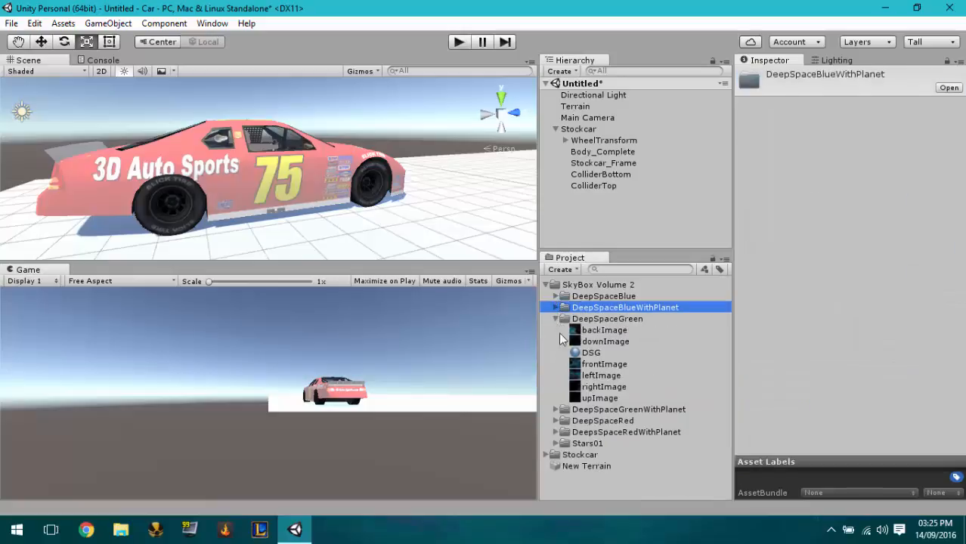
pyautogui.click(595, 352)
pyautogui.moveTo(871, 427); pyautogui.dragTo(753, 426)
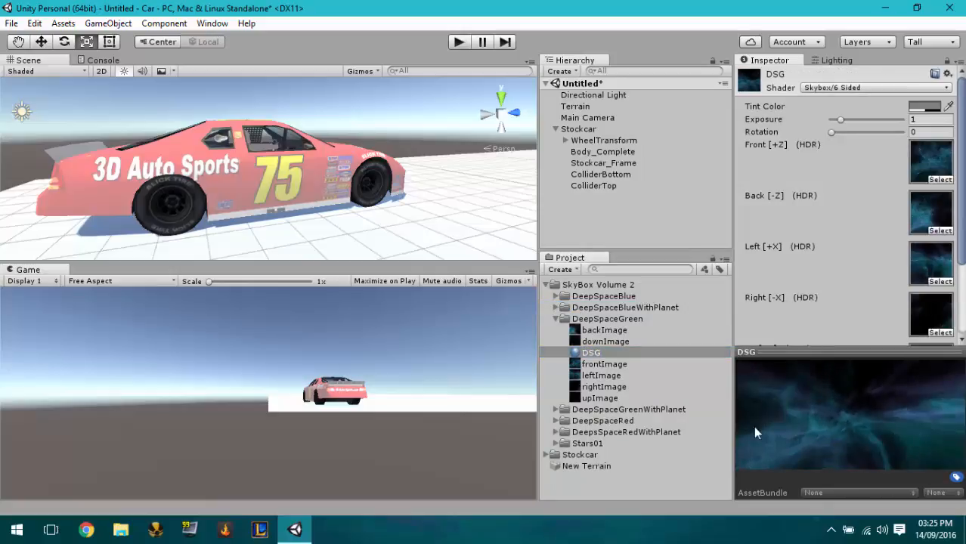
pyautogui.click(555, 409)
pyautogui.click(597, 443)
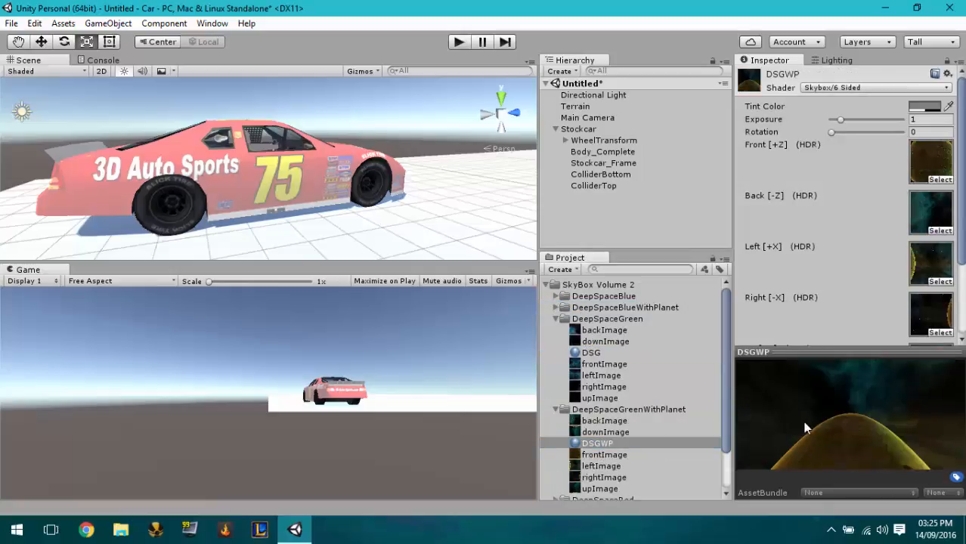
pyautogui.moveTo(806, 428); pyautogui.dragTo(839, 476)
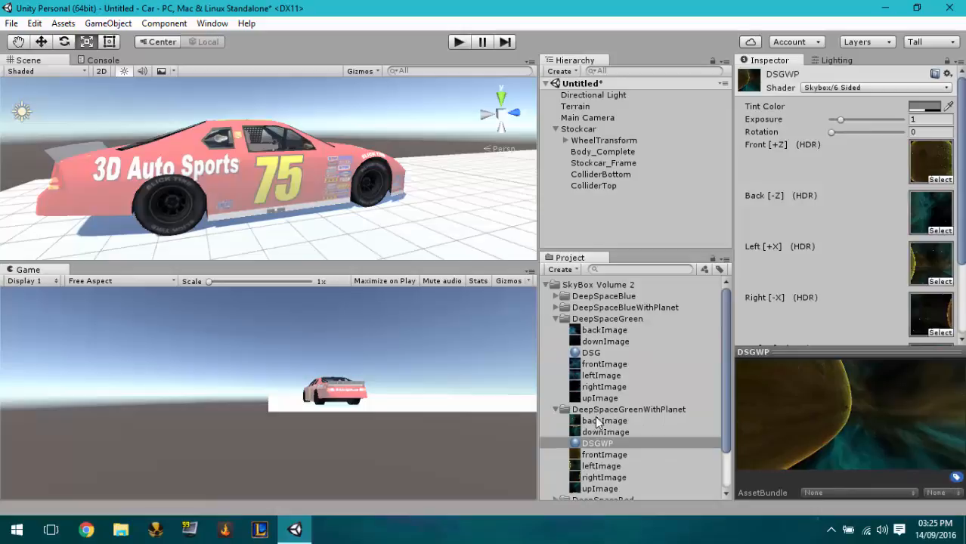
# - Collapse the green skybox folders and preview the StarSkyBox material in the Stars01 folder
pyautogui.click(555, 409)
pyautogui.click(556, 318)
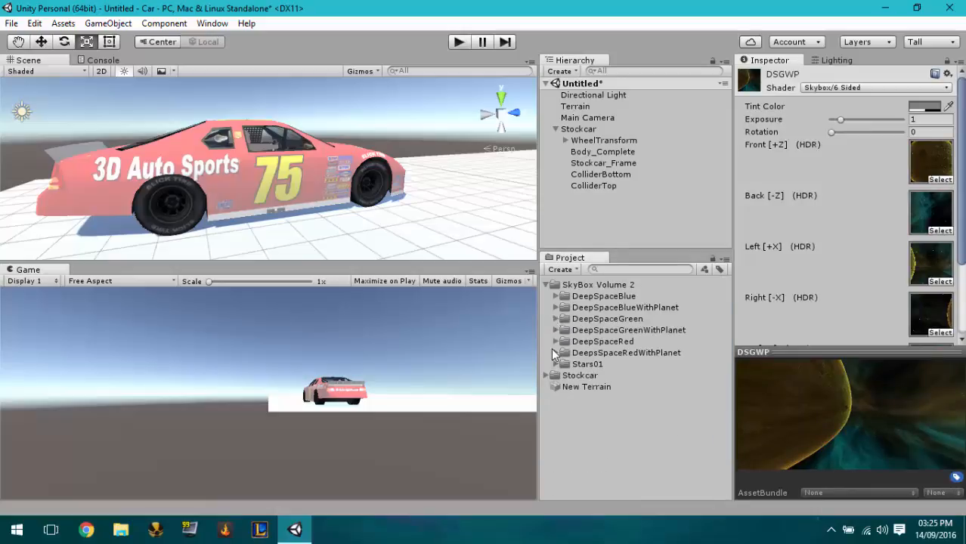
pyautogui.click(556, 342)
pyautogui.click(556, 342)
pyautogui.click(556, 365)
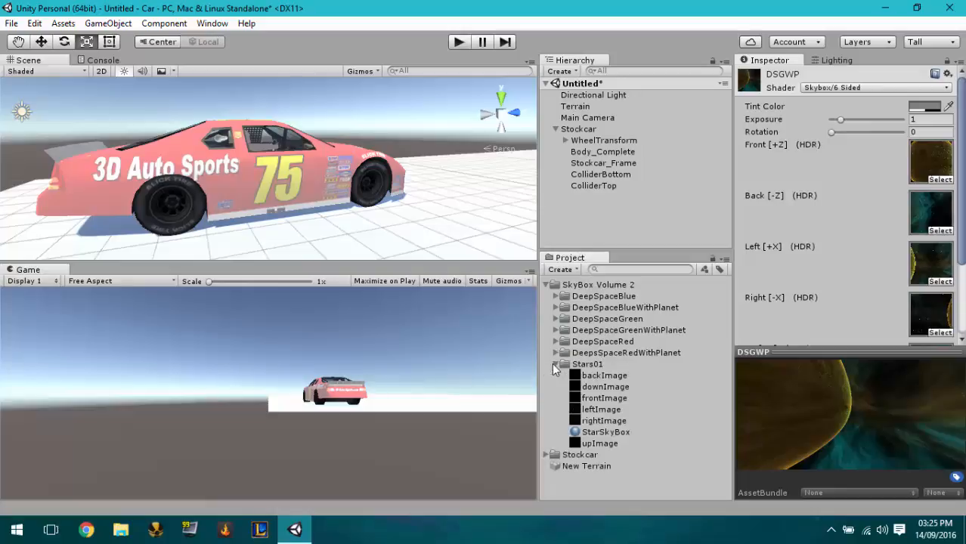
pyautogui.click(604, 432)
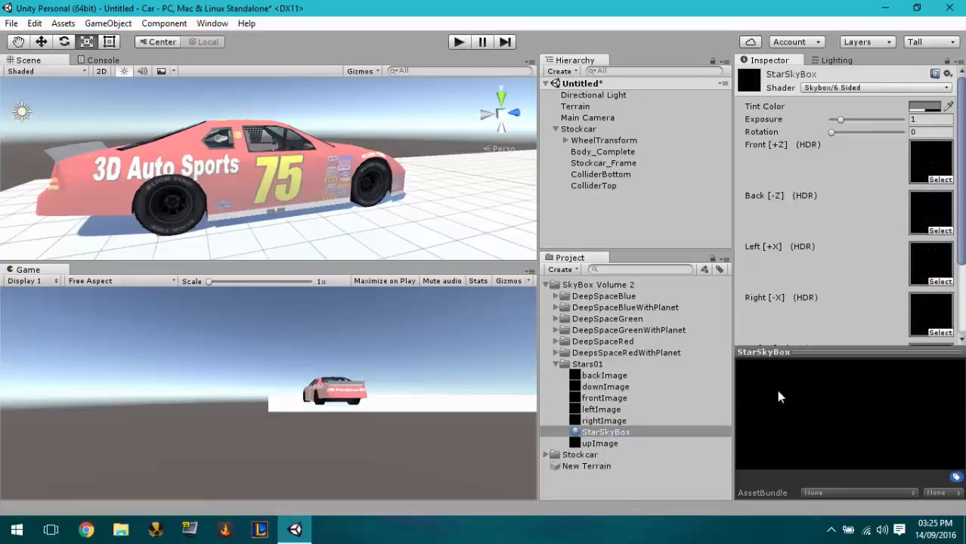
pyautogui.click(565, 376)
# - Collapse Stars01 and preview the DSRWP material in the DeepsSpaceRedWithPlanet folder, rotating it to see the planet
pyautogui.click(556, 353)
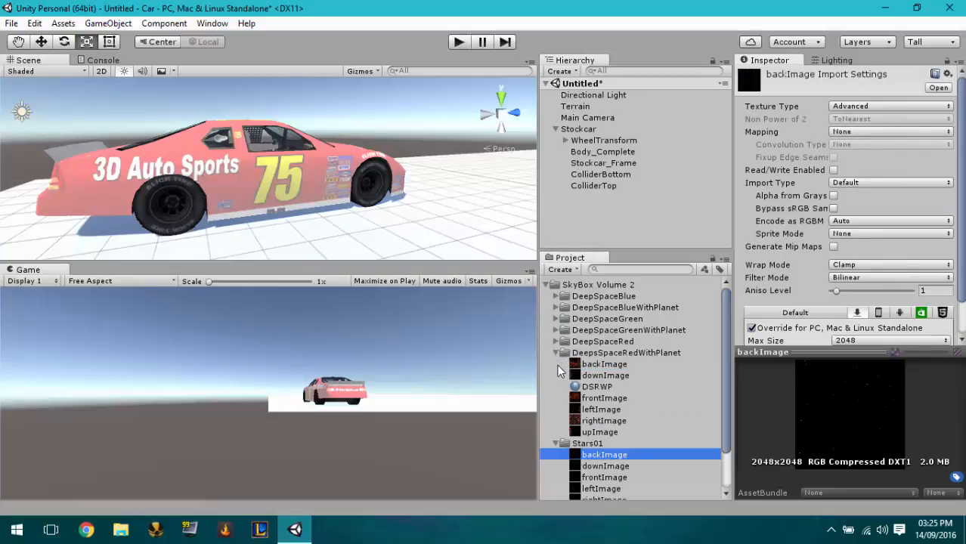
pyautogui.click(556, 444)
pyautogui.click(598, 387)
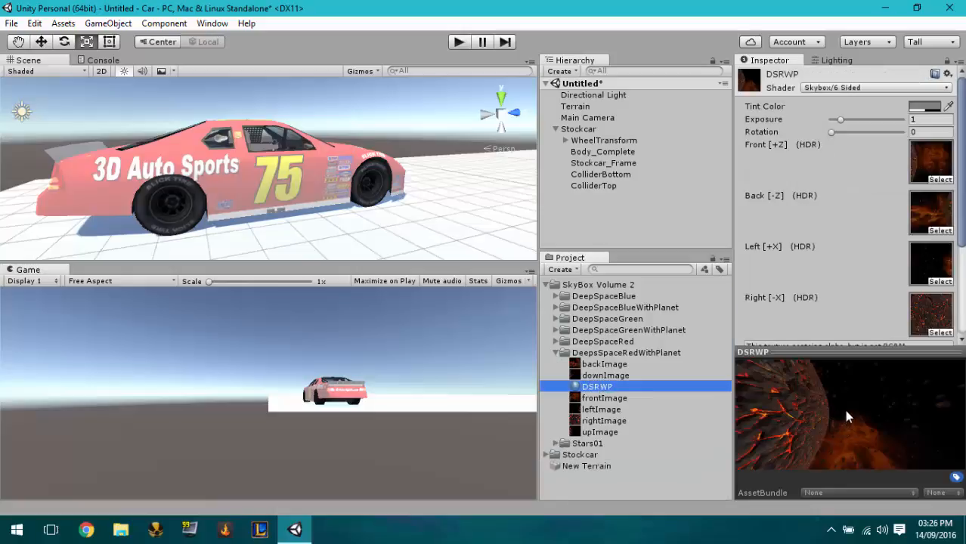
pyautogui.moveTo(845, 410); pyautogui.dragTo(787, 365)
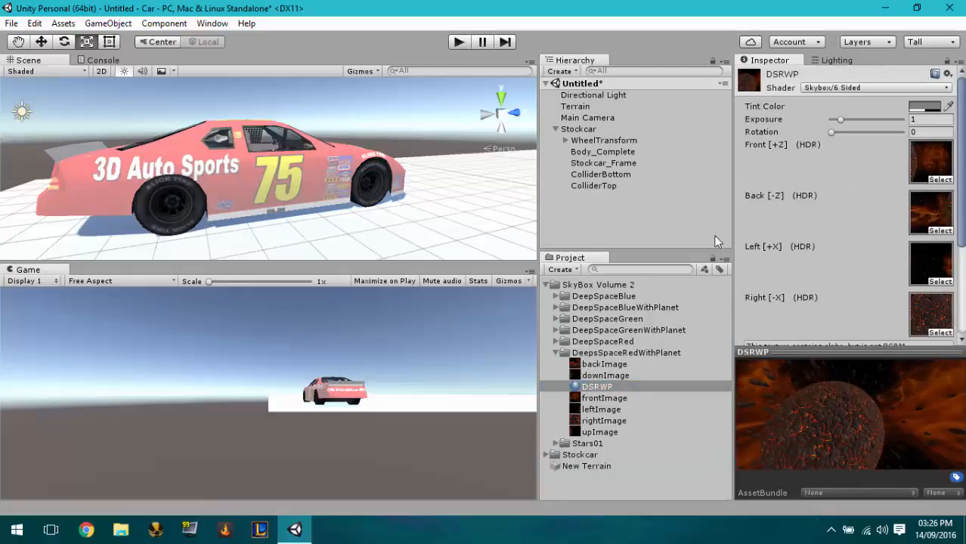
# - Assign the DSRWP material as the scene's skybox in the environment lighting settings
pyautogui.click(836, 61)
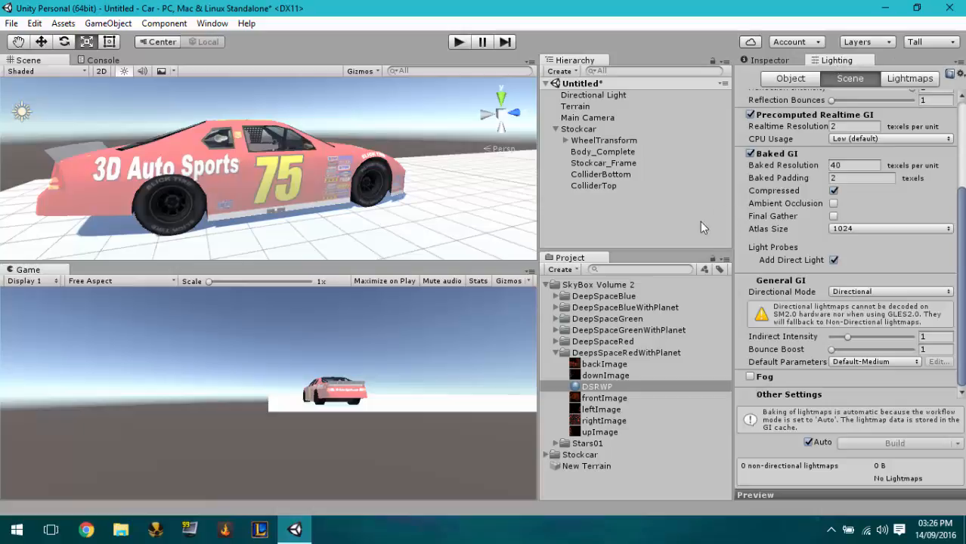
pyautogui.scroll(6, 847, 227)
pyautogui.moveTo(591, 390); pyautogui.dragTo(862, 114)
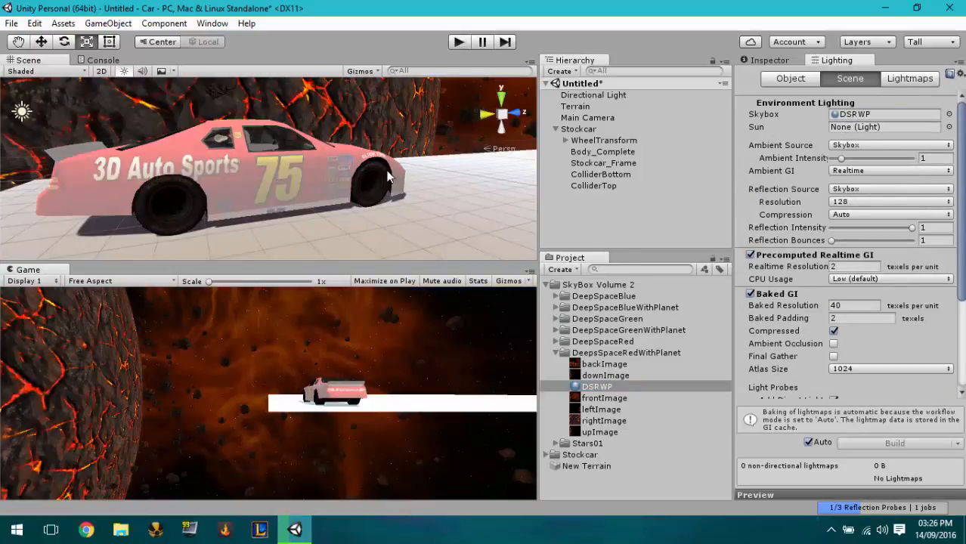
# - View the Stockcar against the skybox, frame it in the scene, and show Body_Complete's material and reflection cubemap settings
pyautogui.moveTo(314, 118); pyautogui.dragTo(201, 129, button='right')
pyautogui.press('r')
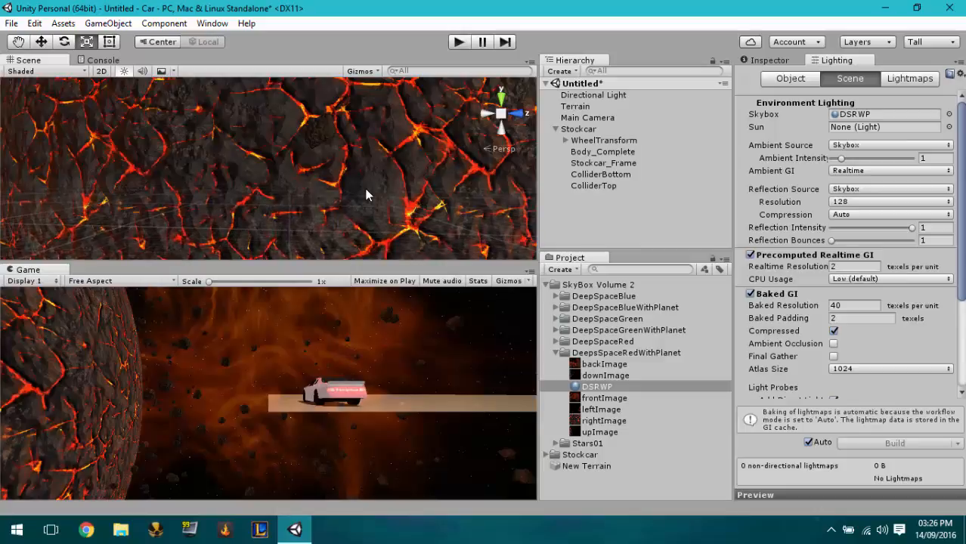
pyautogui.moveTo(435, 115); pyautogui.dragTo(396, 267, button='right')
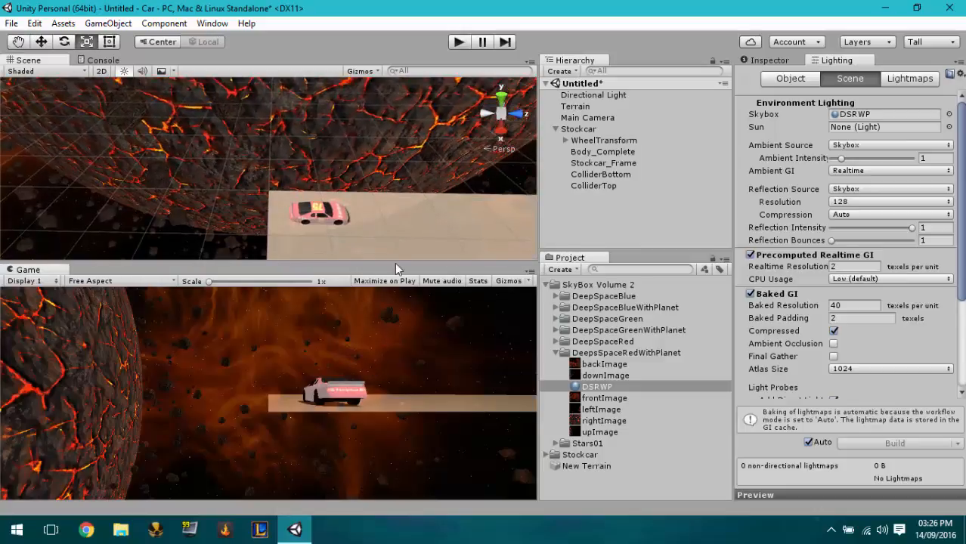
pyautogui.doubleClick(597, 128)
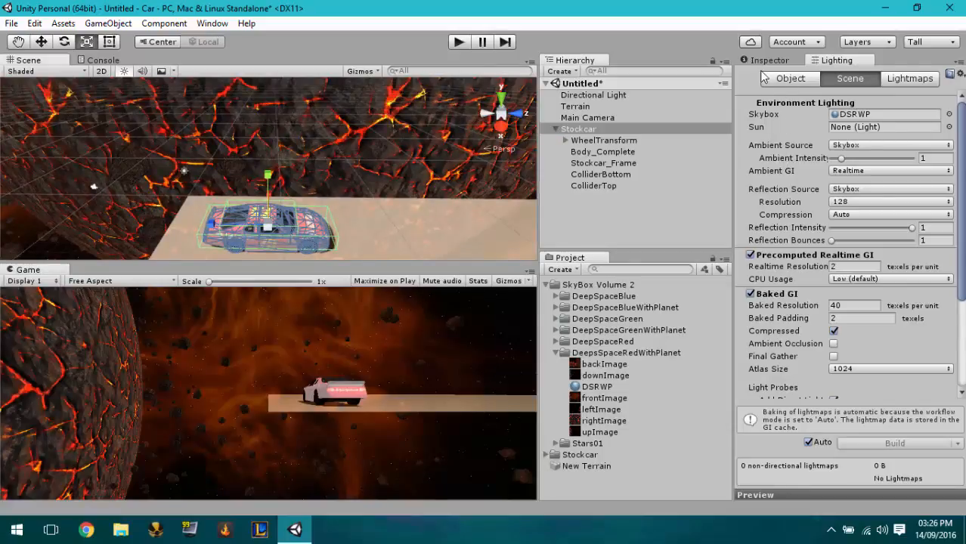
pyautogui.click(608, 153)
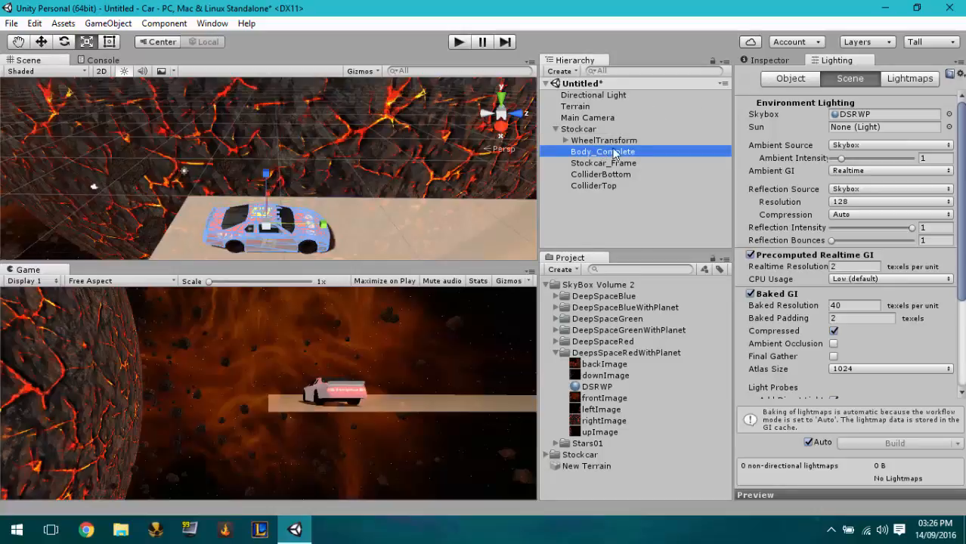
pyautogui.click(549, 355)
pyautogui.click(557, 353)
pyautogui.click(768, 60)
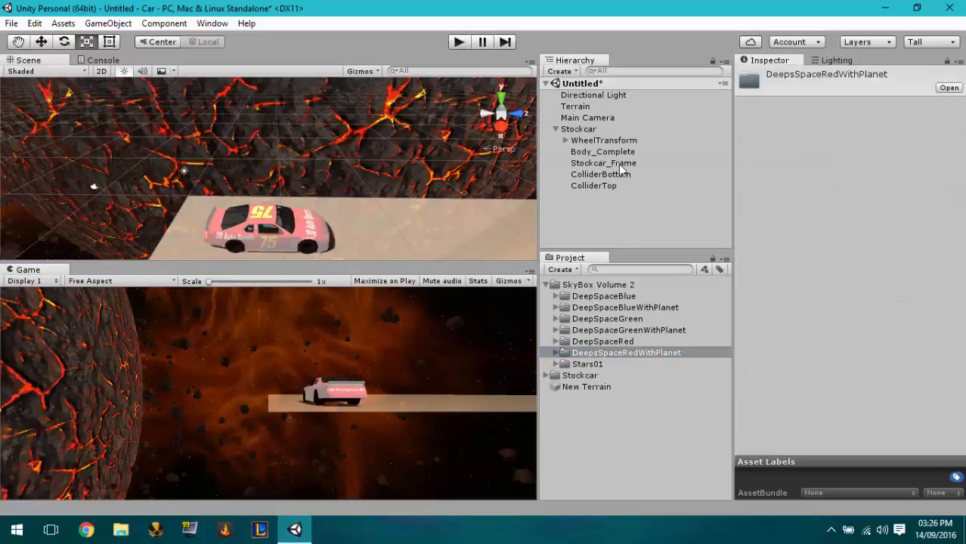
pyautogui.click(590, 163)
pyautogui.click(591, 152)
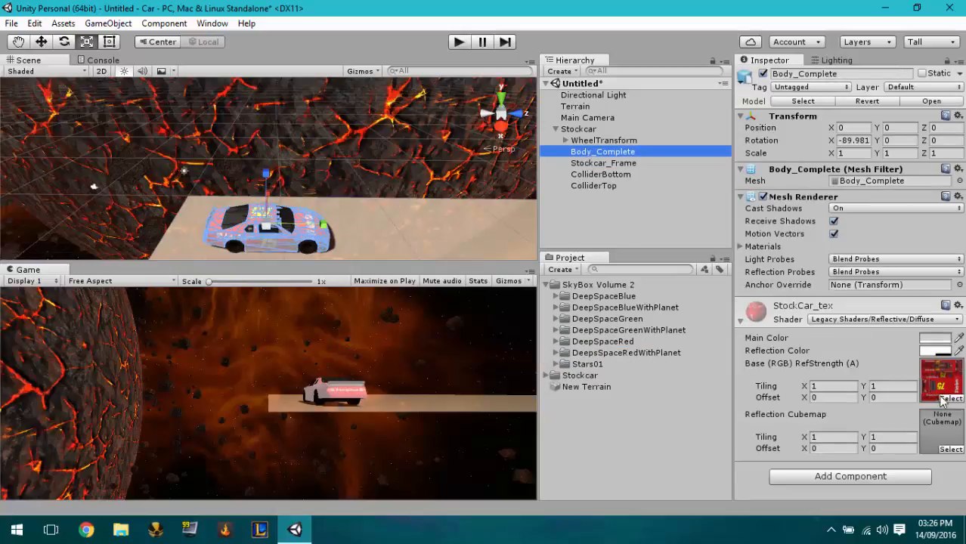
# - Create a legacy cubemap asset in the project and name it Reflect
pyautogui.rightClick(607, 425)
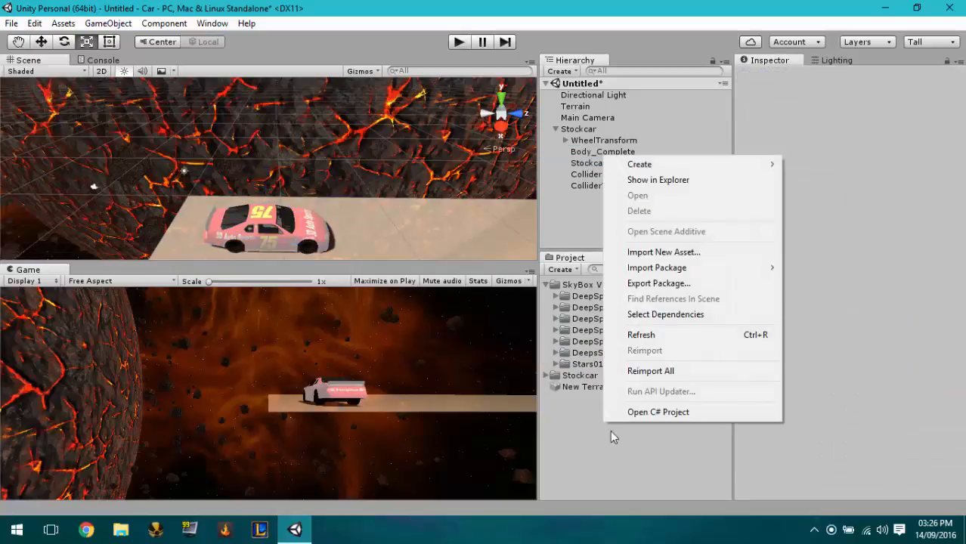
pyautogui.moveTo(658, 167)
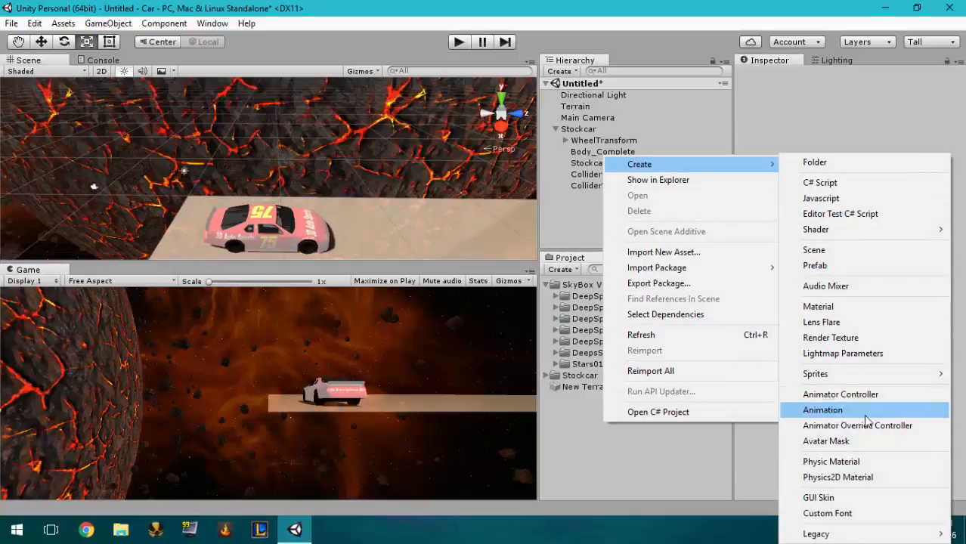
pyautogui.moveTo(820, 534)
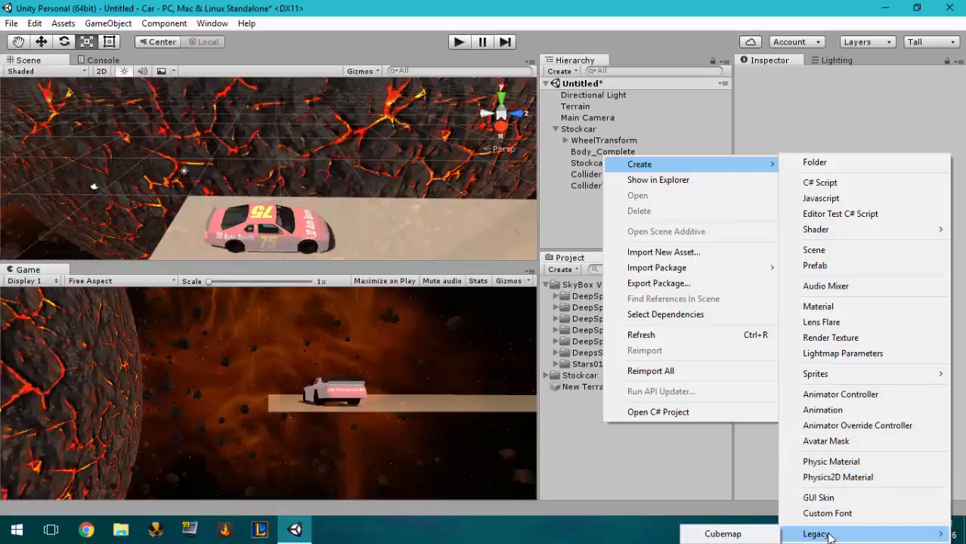
pyautogui.click(722, 535)
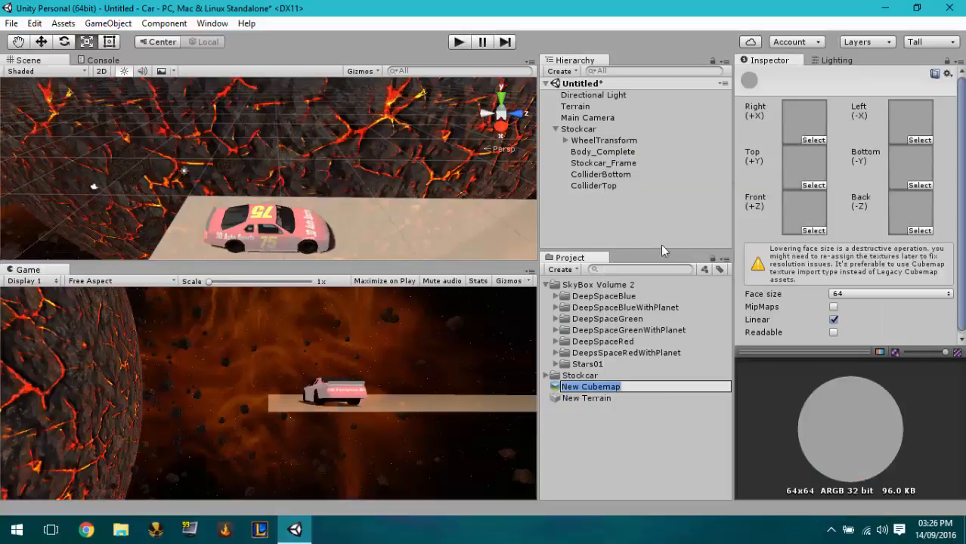
pyautogui.write('Re')
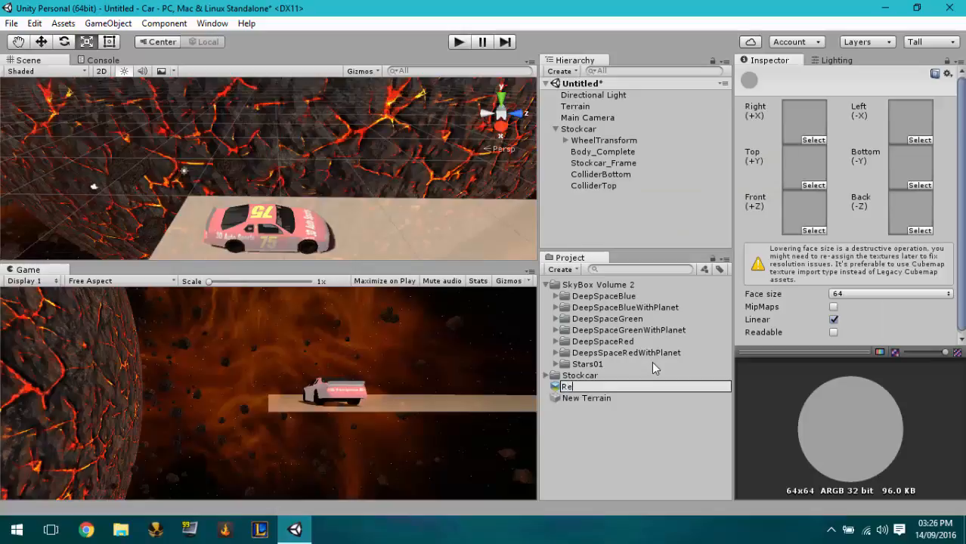
pyautogui.write('flect')
pyautogui.press('Return')
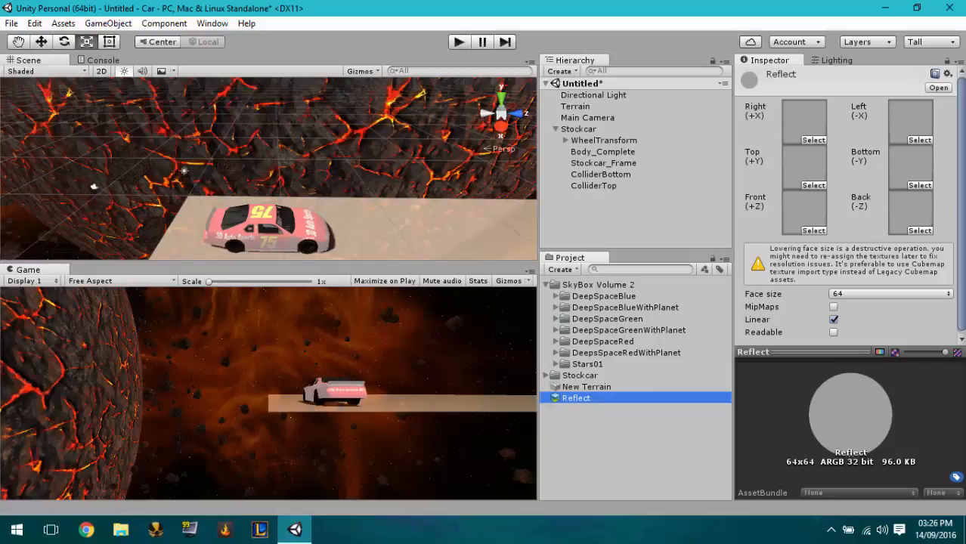
# - Assign rightImage, leftImage, backImage and frontImage from the DeepsSpaceRedWithPlanet folder to Reflect's Right, Left, Back and Front faces
pyautogui.click(555, 354)
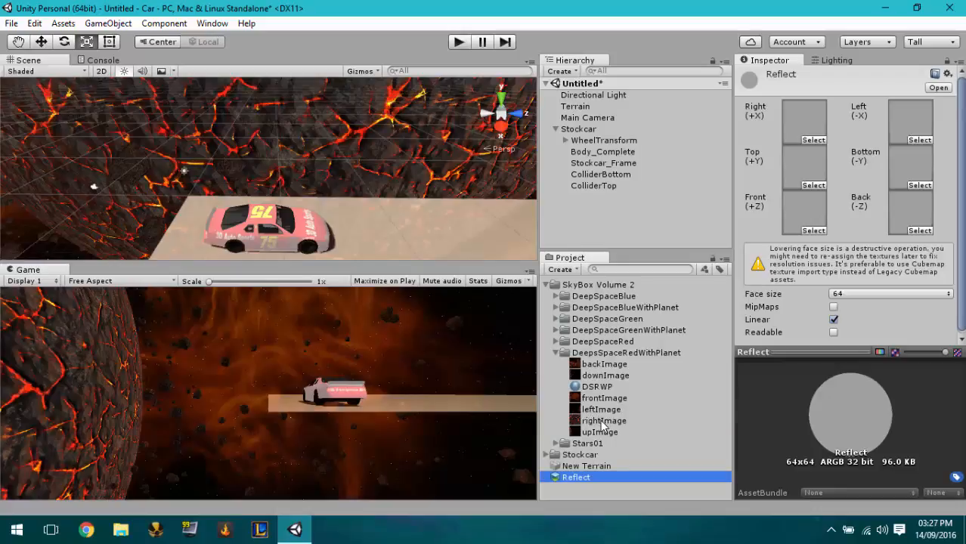
pyautogui.moveTo(598, 422); pyautogui.dragTo(805, 115)
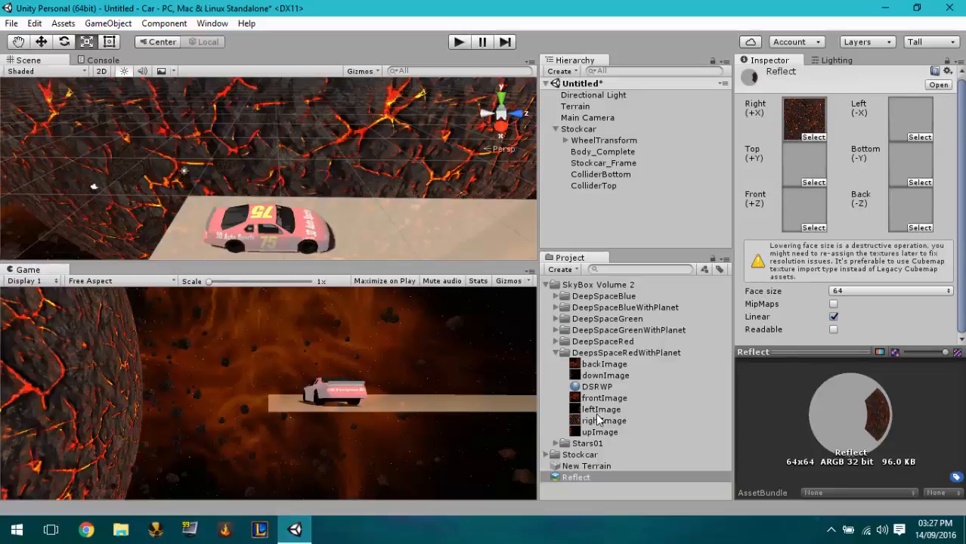
pyautogui.moveTo(598, 414); pyautogui.dragTo(914, 121)
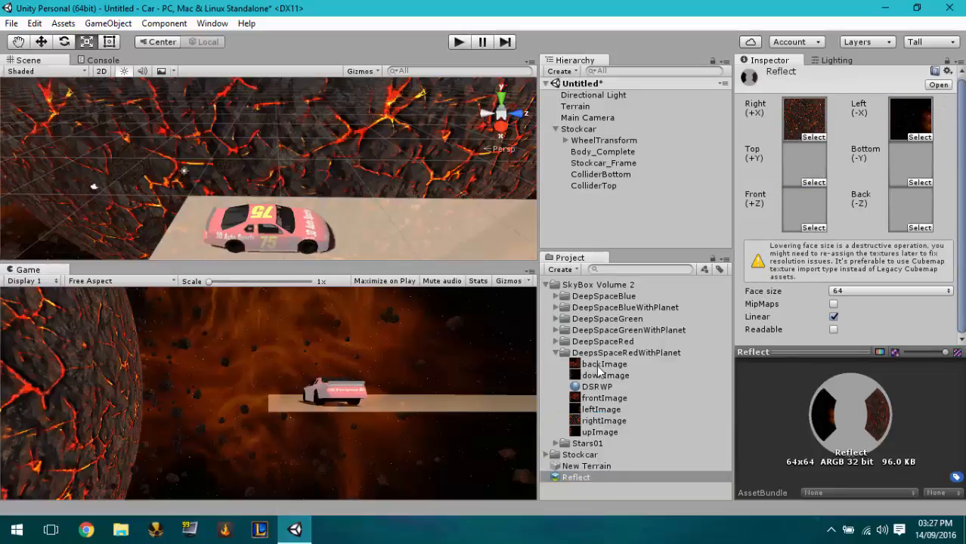
pyautogui.moveTo(599, 369); pyautogui.dragTo(911, 212)
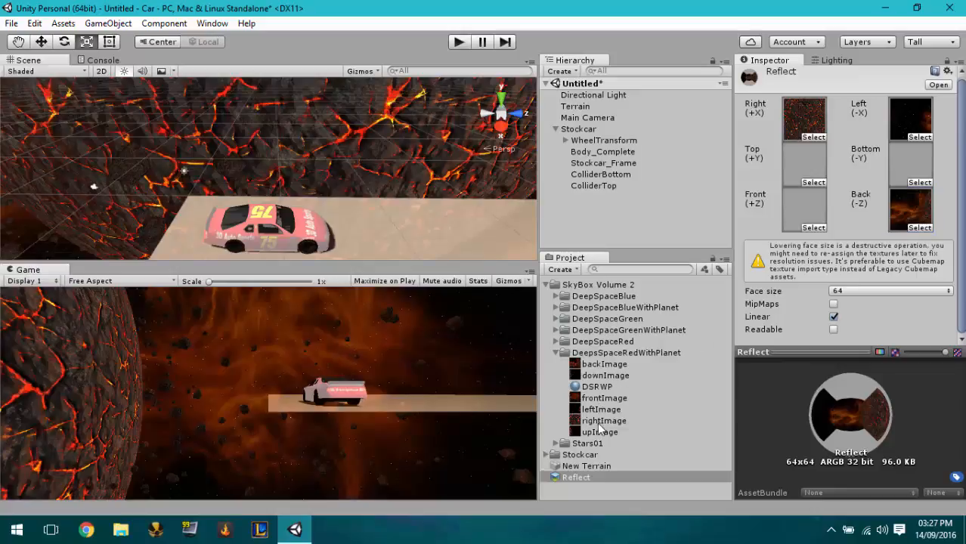
pyautogui.moveTo(605, 399); pyautogui.dragTo(805, 210)
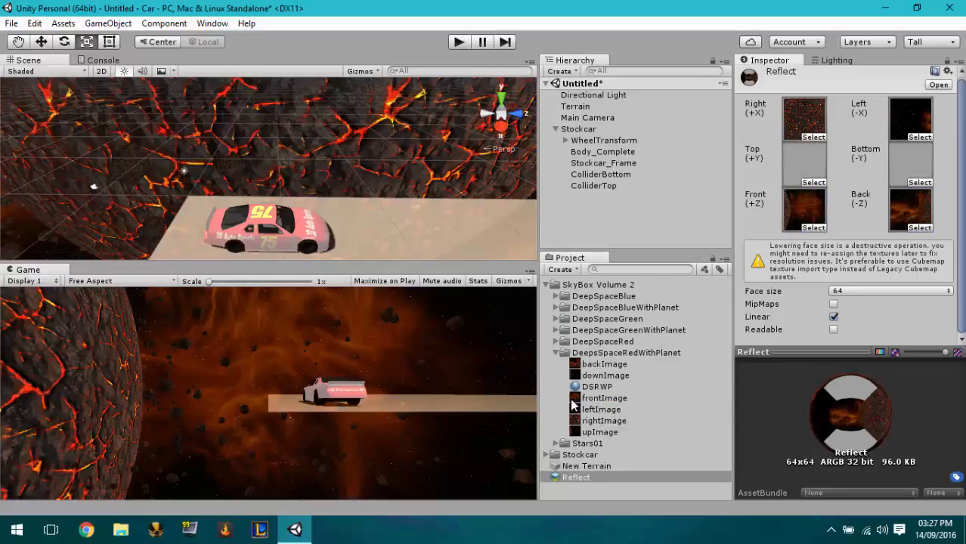
# - Complete the Reflect cubemap by assigning upImage to its Top face and downImage to its Bottom face
pyautogui.moveTo(603, 422); pyautogui.dragTo(600, 427)
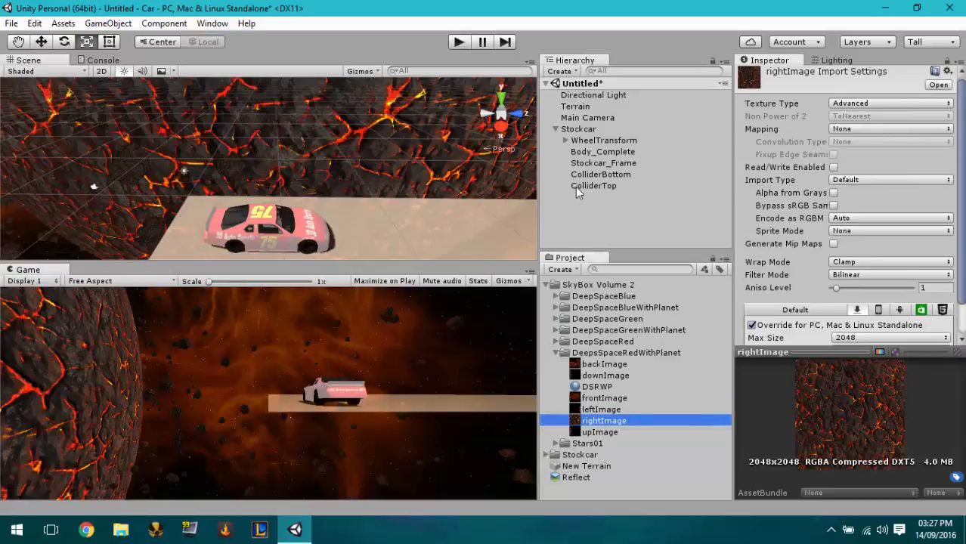
pyautogui.click(565, 479)
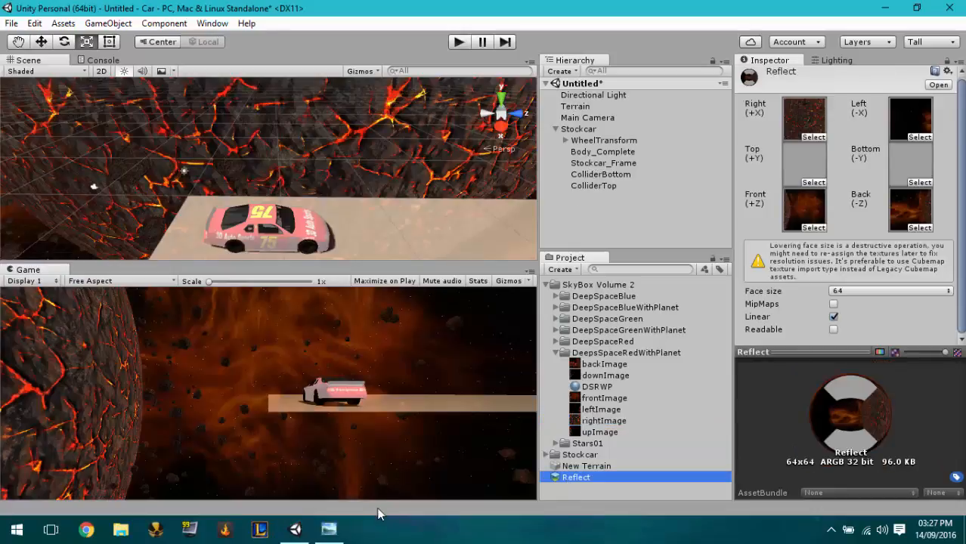
pyautogui.click(329, 530)
pyautogui.click(949, 7)
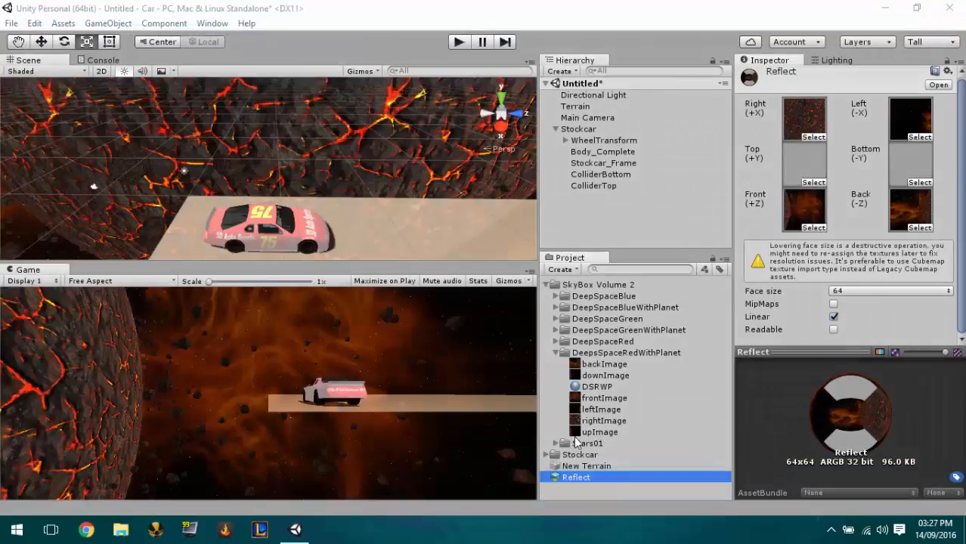
pyautogui.moveTo(599, 431); pyautogui.dragTo(803, 171)
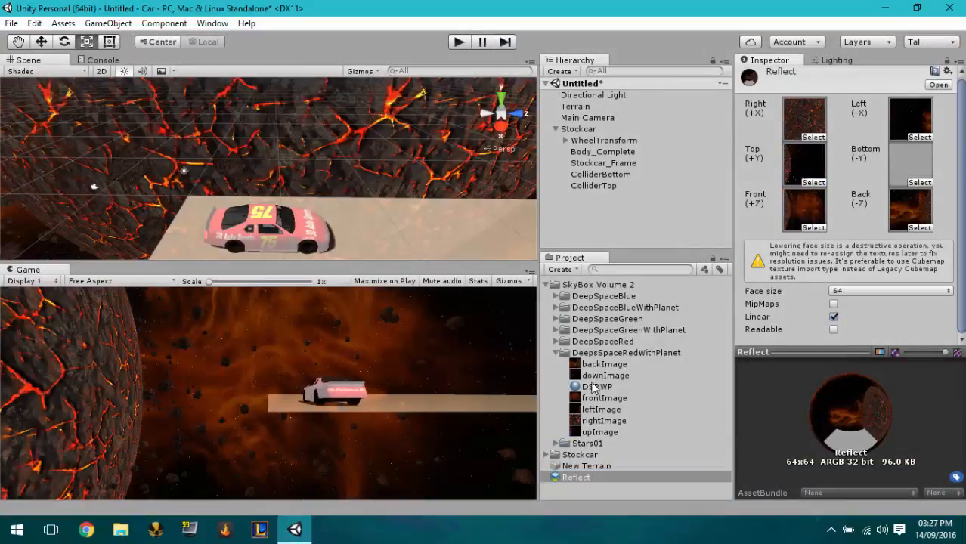
pyautogui.moveTo(593, 384); pyautogui.dragTo(907, 173)
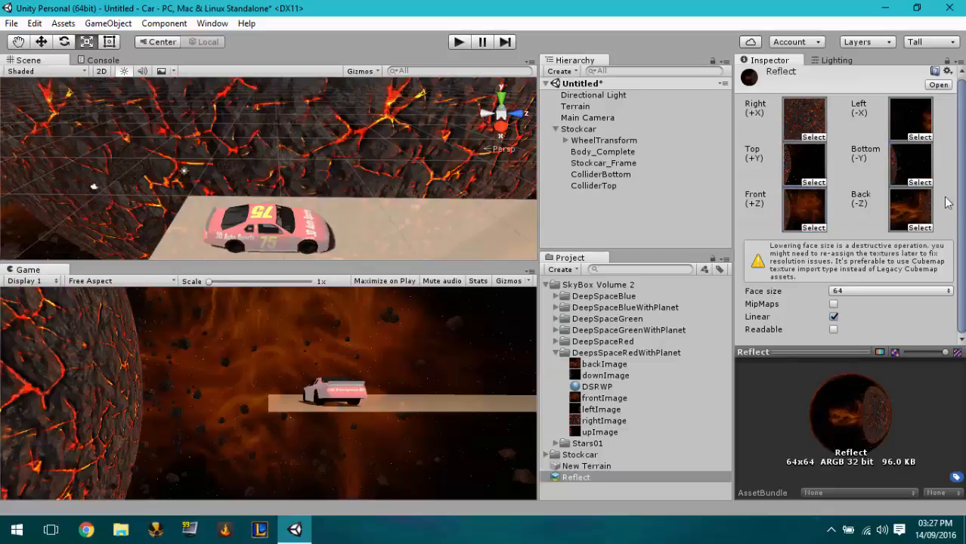
# - Assign Reflect as the reflection cubemap of Body_Complete's StockCar_tex material and inspect the car's reflections from the side and rear
pyautogui.click(615, 152)
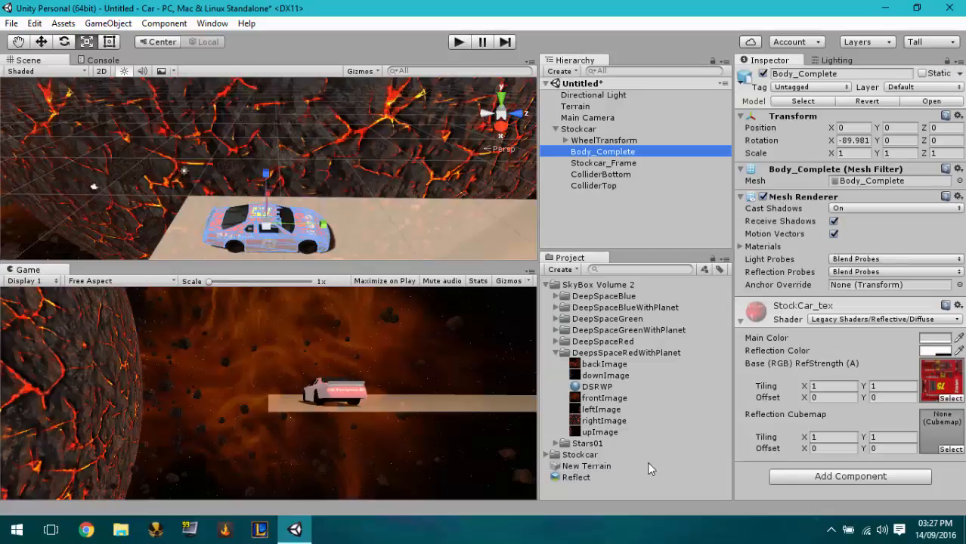
pyautogui.moveTo(557, 479); pyautogui.dragTo(940, 431)
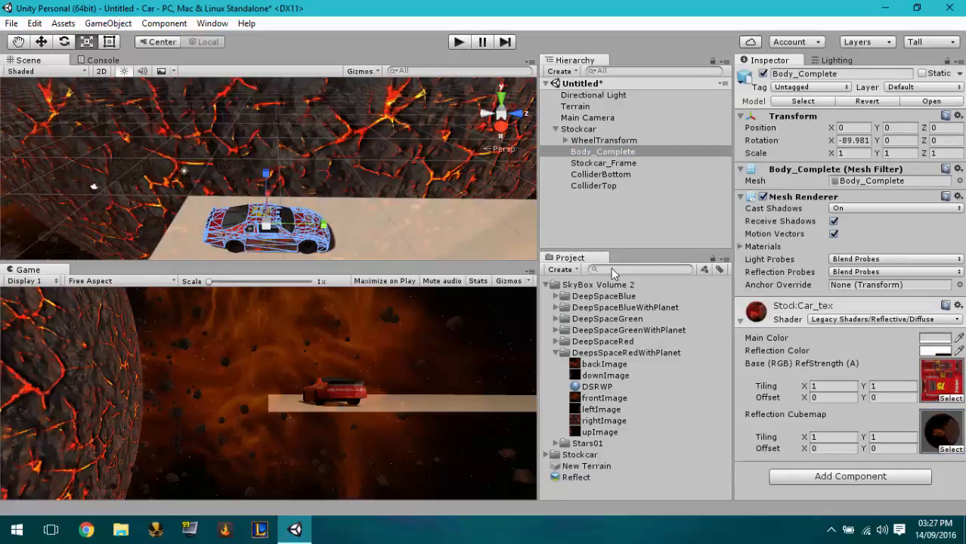
pyautogui.doubleClick(599, 155)
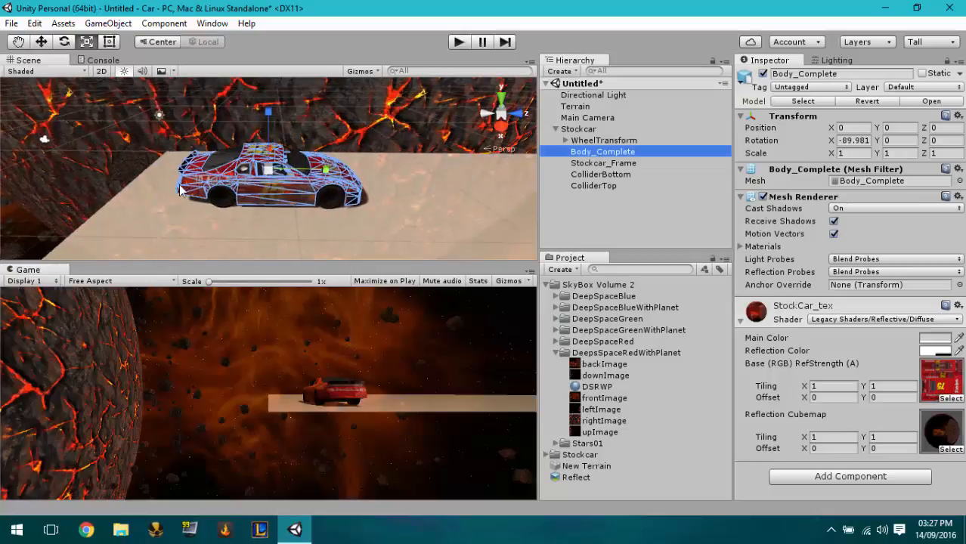
pyautogui.keyDown('alt'); pyautogui.moveTo(303, 221); pyautogui.dragTo(423, 162); pyautogui.keyUp('alt')
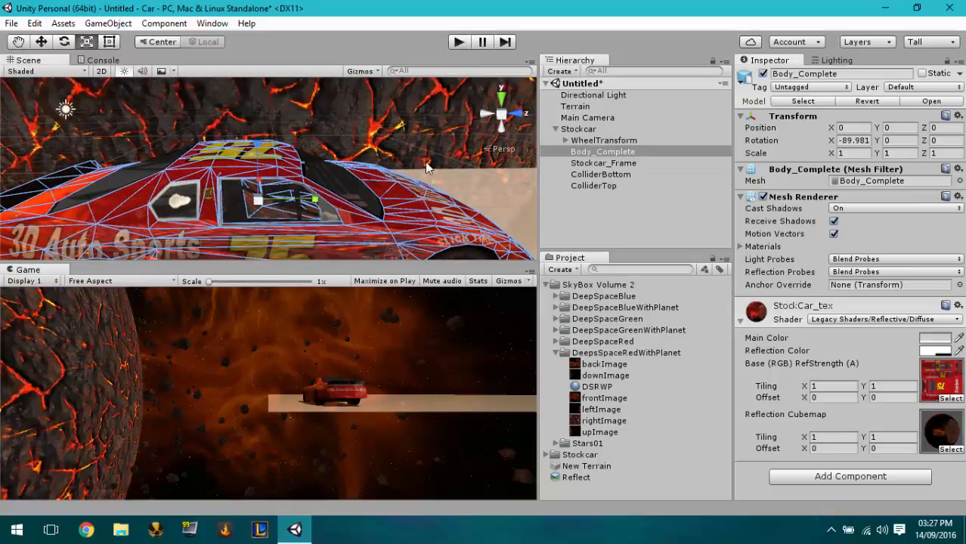
pyautogui.click(399, 137)
pyautogui.keyDown('alt'); pyautogui.moveTo(277, 230); pyautogui.dragTo(326, 199); pyautogui.keyUp('alt')
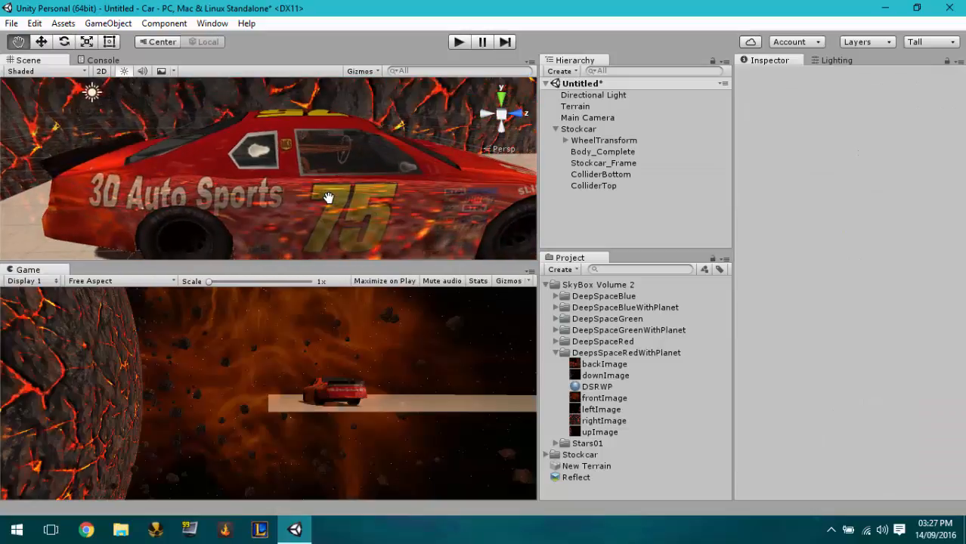
pyautogui.keyDown('alt'); pyautogui.moveTo(158, 153); pyautogui.dragTo(634, 387); pyautogui.keyUp('alt')
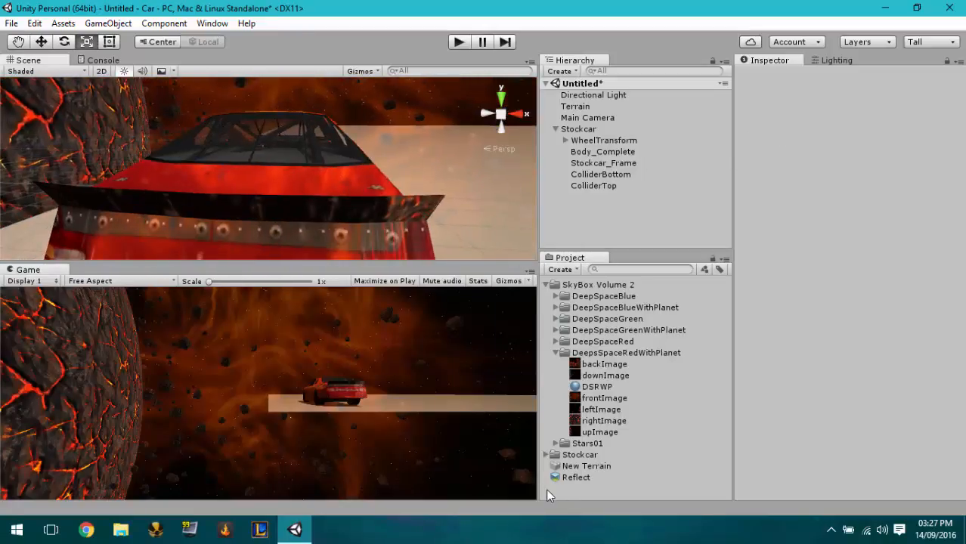
# - Turn the Stockcar to a Y rotation of 0 to compare its body reflections, and return it to 180
pyautogui.click(569, 479)
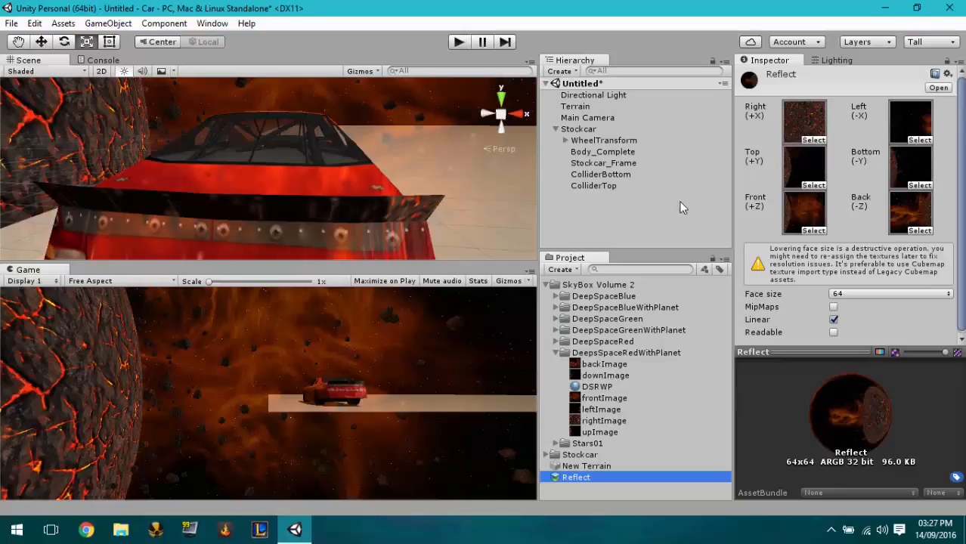
pyautogui.click(327, 189)
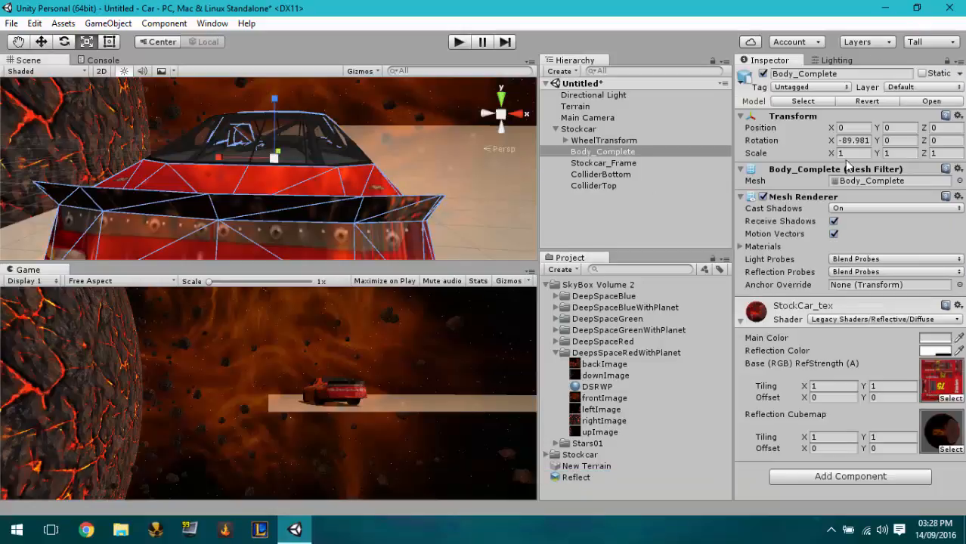
pyautogui.click(579, 129)
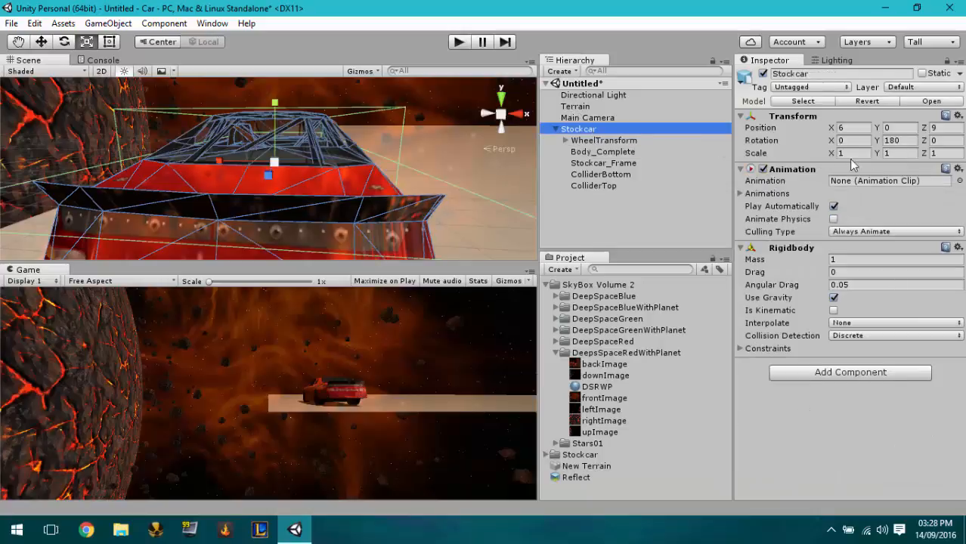
pyautogui.click(896, 140)
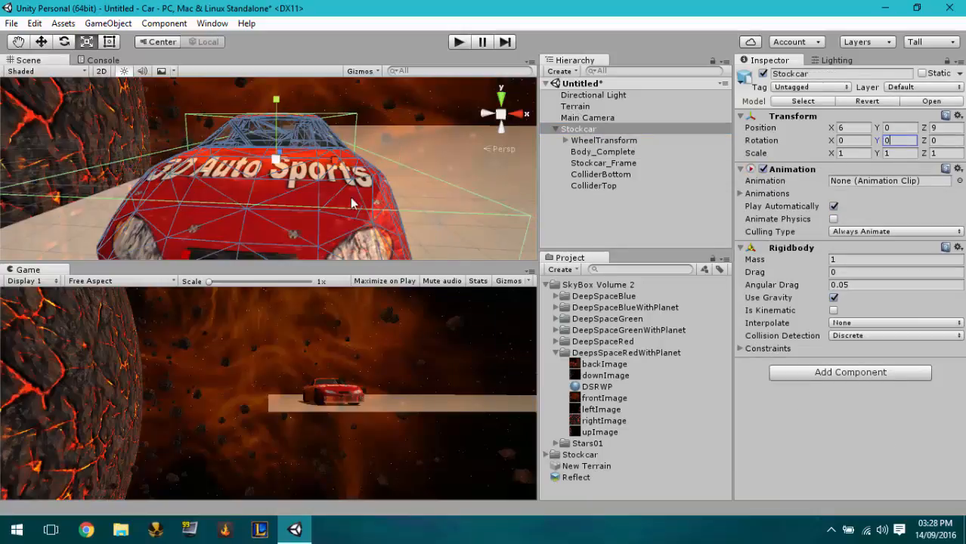
pyautogui.keyDown('alt'); pyautogui.moveTo(352, 203); pyautogui.dragTo(529, 227); pyautogui.keyUp('alt')
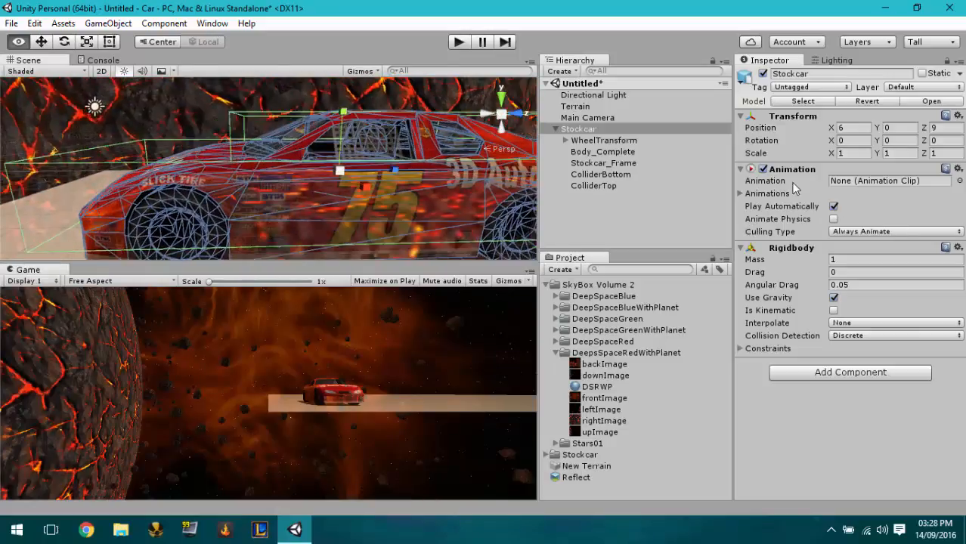
pyautogui.keyDown('alt'); pyautogui.moveTo(794, 188); pyautogui.dragTo(846, 227); pyautogui.keyUp('alt')
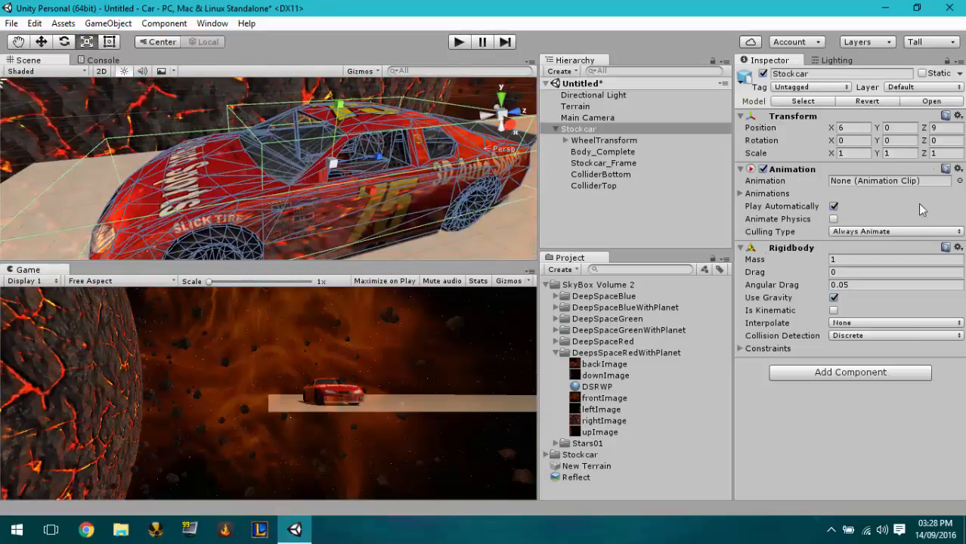
pyautogui.click(898, 140)
pyautogui.write('180')
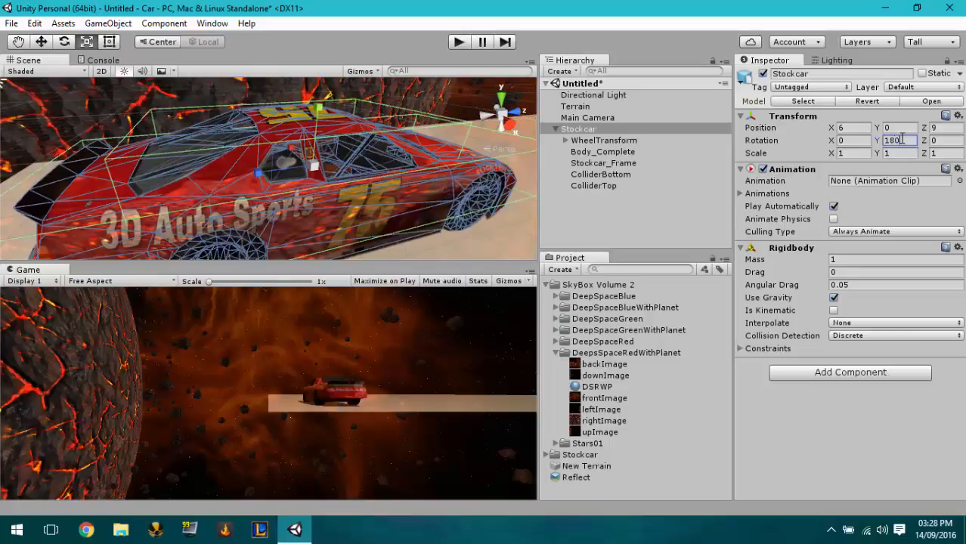
pyautogui.keyDown('alt'); pyautogui.moveTo(376, 175); pyautogui.dragTo(575, 185); pyautogui.keyUp('alt')
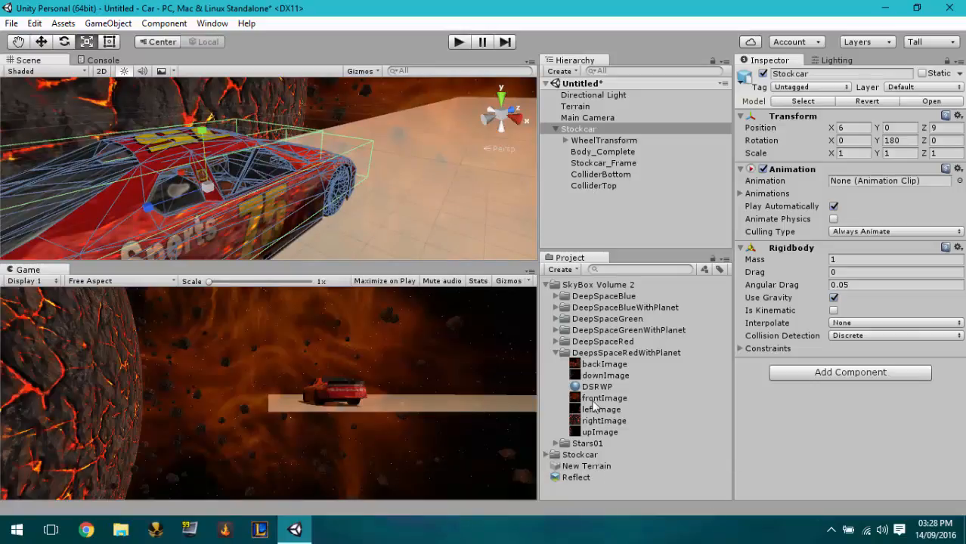
# - Swap Reflect's side faces, assigning rightImage to Left and leftImage to Right
pyautogui.click(576, 477)
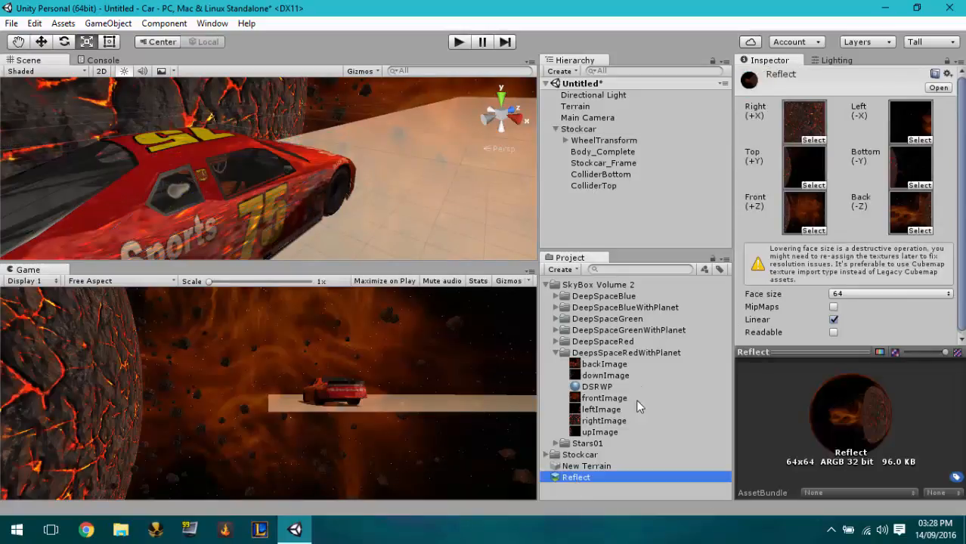
pyautogui.moveTo(601, 410); pyautogui.dragTo(902, 140)
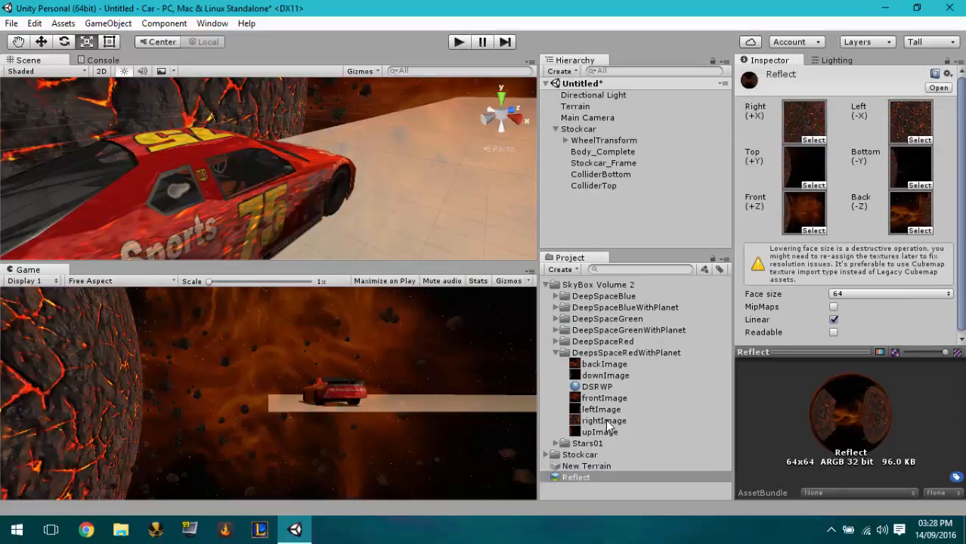
pyautogui.moveTo(605, 419); pyautogui.dragTo(797, 115)
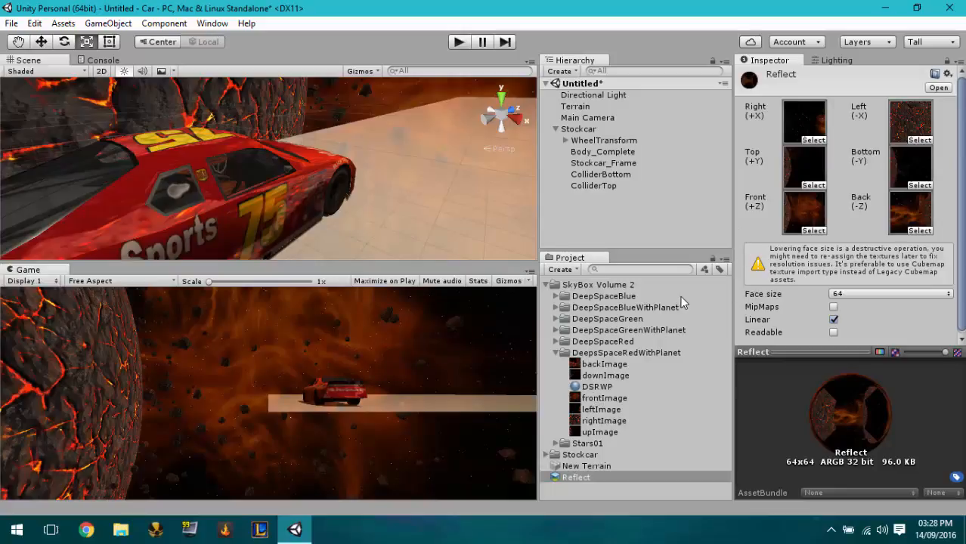
# - Swap Reflect's Front and Back faces, assigning backImage to Front and frontImage to Back
pyautogui.click(804, 165)
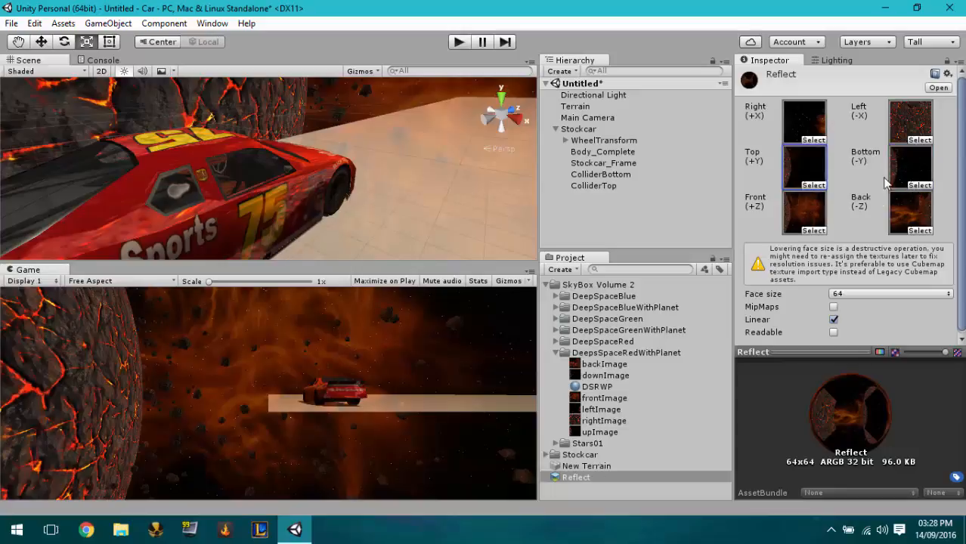
pyautogui.moveTo(616, 363); pyautogui.dragTo(792, 175)
pyautogui.moveTo(607, 366); pyautogui.dragTo(783, 240)
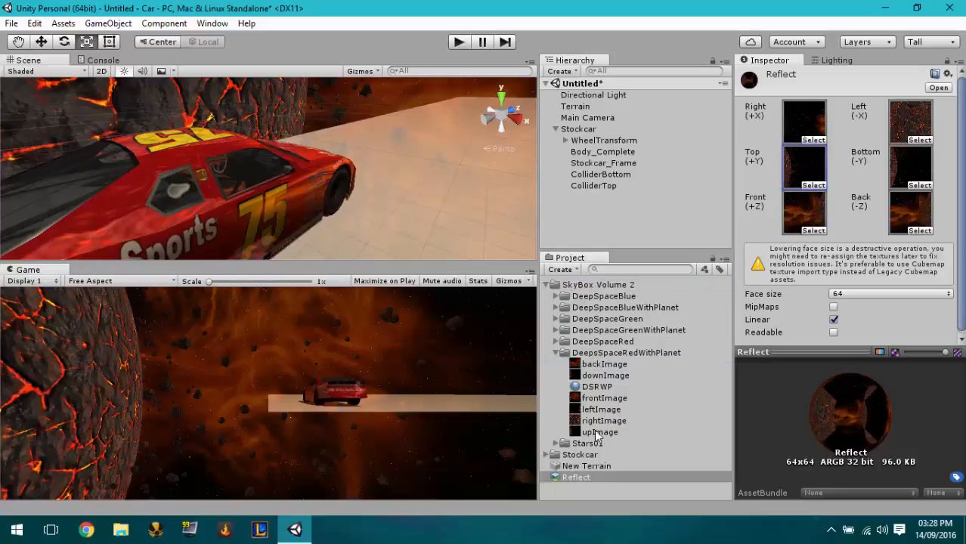
pyautogui.moveTo(591, 401); pyautogui.dragTo(916, 217)
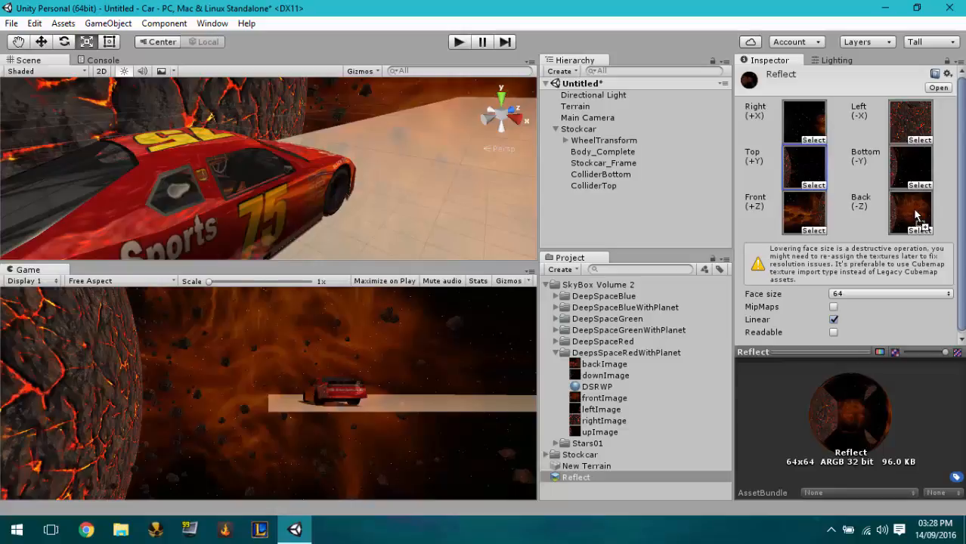
# - Inspect the reflections on the car's side in the scene and try undoing the recent changes
pyautogui.keyDown('alt'); pyautogui.moveTo(74, 143); pyautogui.dragTo(47, 151); pyautogui.keyUp('alt')
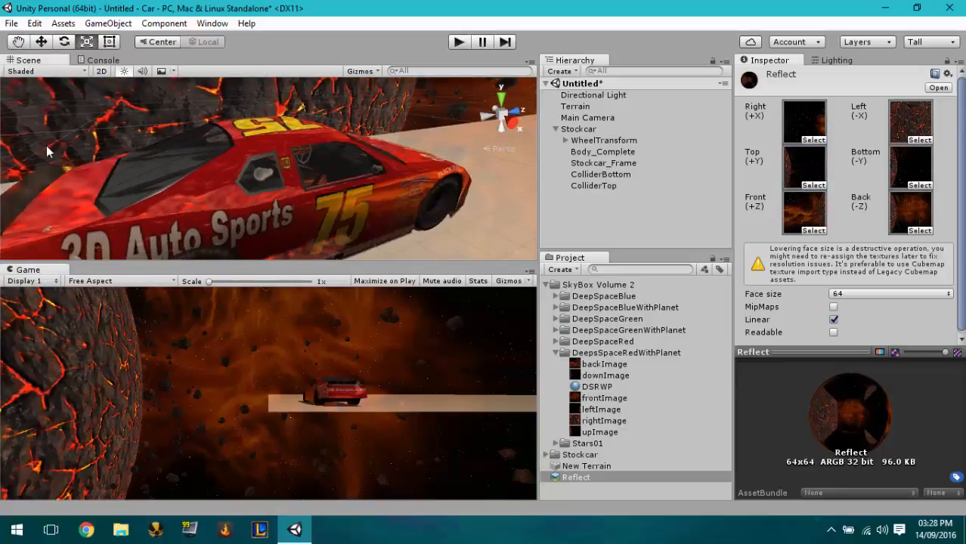
pyautogui.click(105, 142)
pyautogui.press('f')
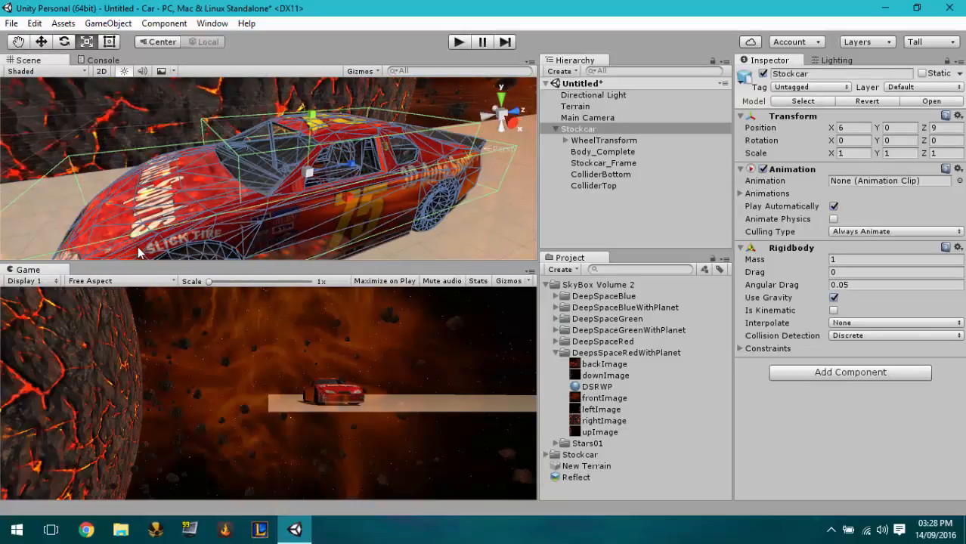
pyautogui.hotkey('ctrl', 'z')
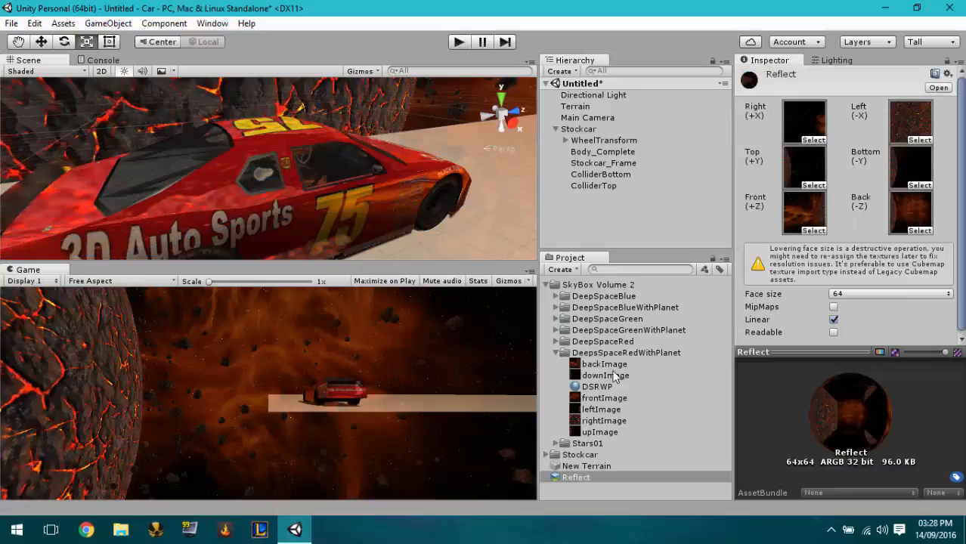
# - Assign rightImage to Reflect's Right face and leftImage to its Left face
pyautogui.click(808, 136)
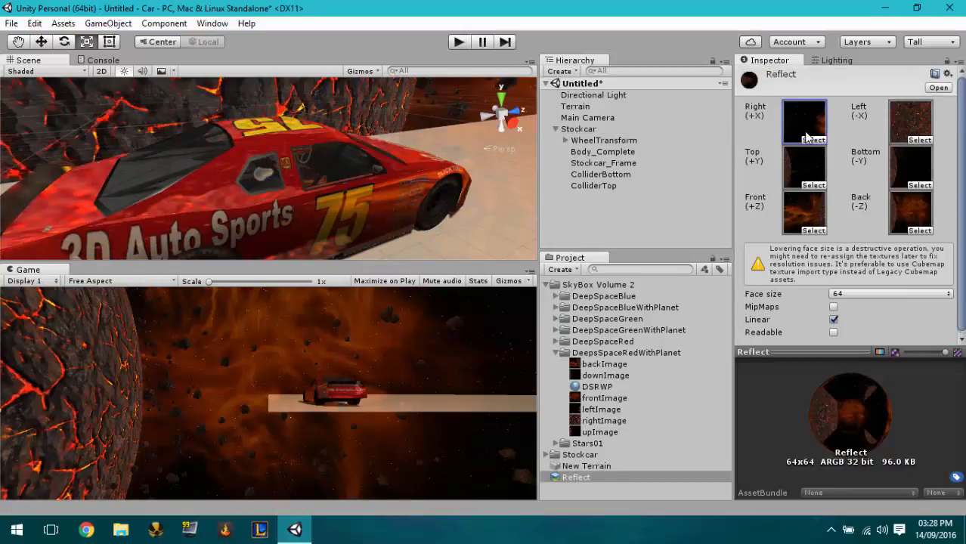
pyautogui.moveTo(587, 421); pyautogui.dragTo(804, 124)
pyautogui.moveTo(597, 412); pyautogui.dragTo(911, 121)
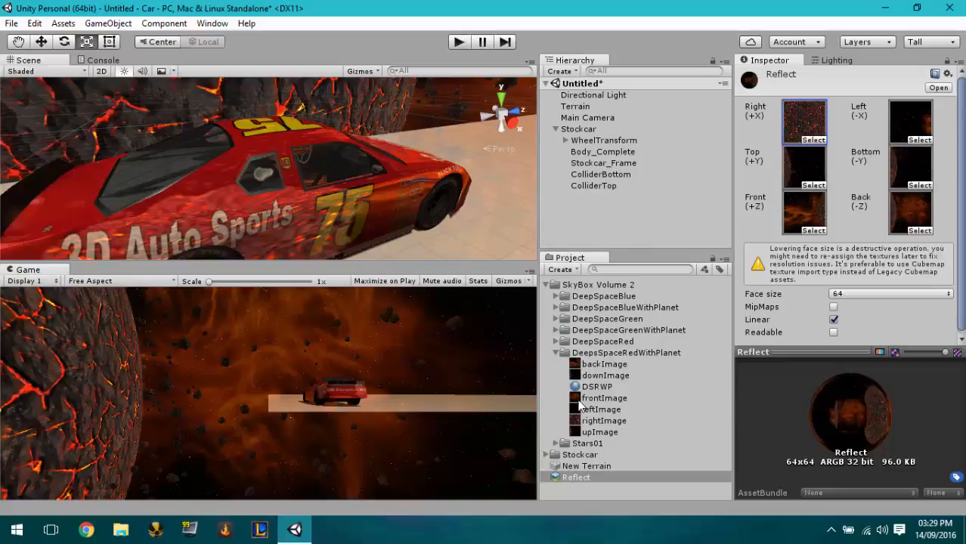
# - Assign frontImage, backImage, downImage and upImage to Reflect's Front, Back, Bottom and Top faces
pyautogui.moveTo(594, 398); pyautogui.dragTo(804, 215)
pyautogui.moveTo(594, 365); pyautogui.dragTo(910, 219)
pyautogui.moveTo(597, 384); pyautogui.dragTo(862, 190)
pyautogui.moveTo(601, 431); pyautogui.dragTo(807, 168)
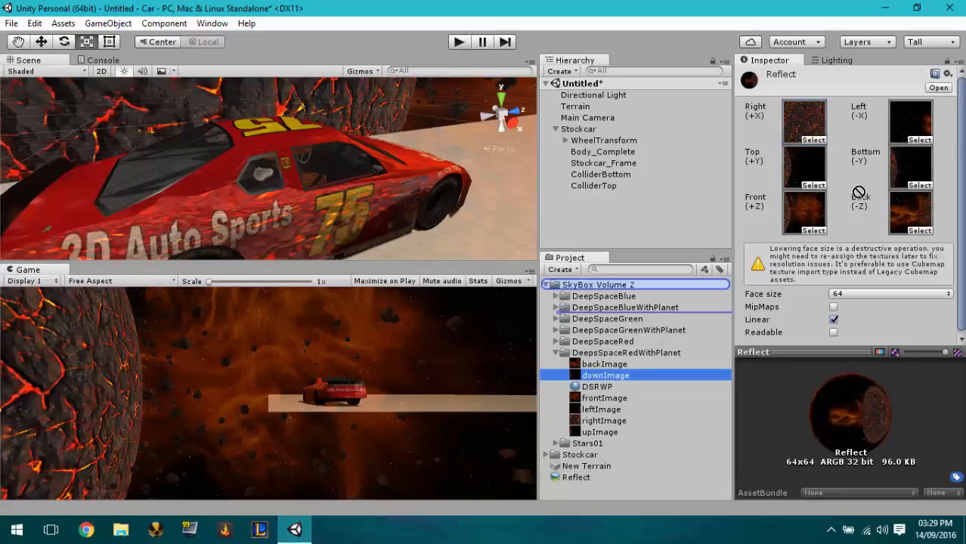
# - Reassign frontImage, leftImage, rightImage and upImage to Reflect's Front, Left, Right and Top faces and rotate its preview
pyautogui.click(599, 399)
pyautogui.moveTo(597, 398); pyautogui.dragTo(807, 213)
pyautogui.moveTo(621, 409); pyautogui.dragTo(911, 121)
pyautogui.moveTo(579, 428); pyautogui.dragTo(799, 144)
pyautogui.moveTo(587, 439); pyautogui.dragTo(804, 172)
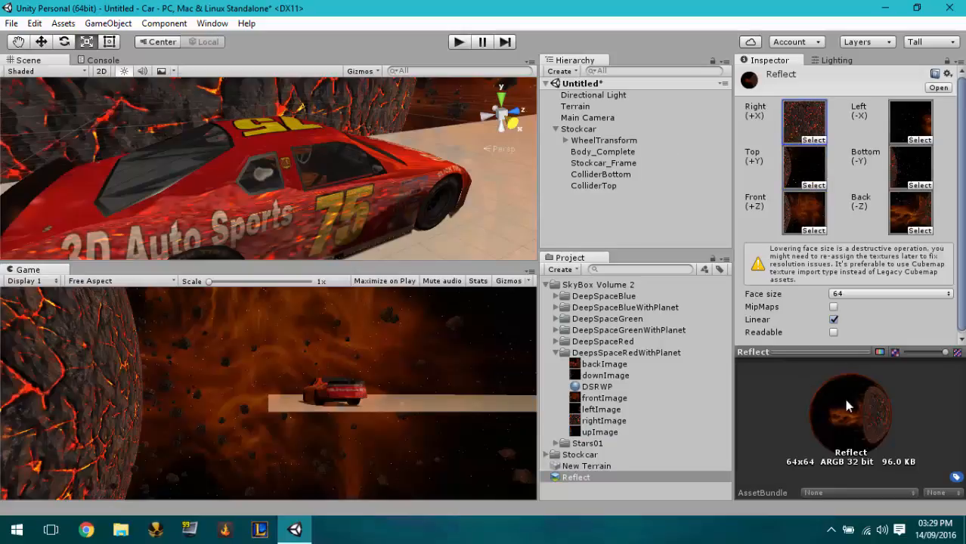
pyautogui.moveTo(844, 400); pyautogui.dragTo(16, 363)
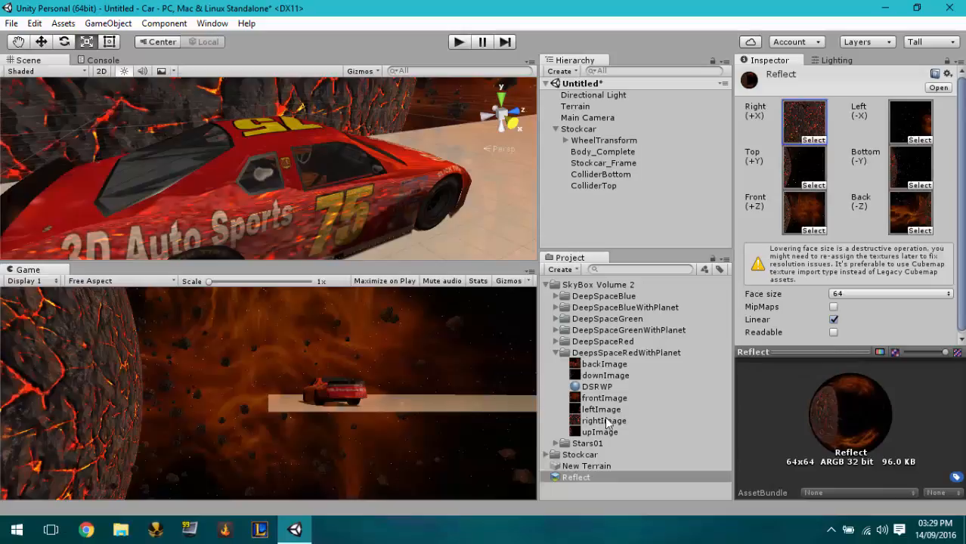
# - Try face sizes of 16 and 2048 on the Reflect cubemap and set it back to 64
pyautogui.click(905, 293)
pyautogui.click(896, 306)
pyautogui.click(896, 294)
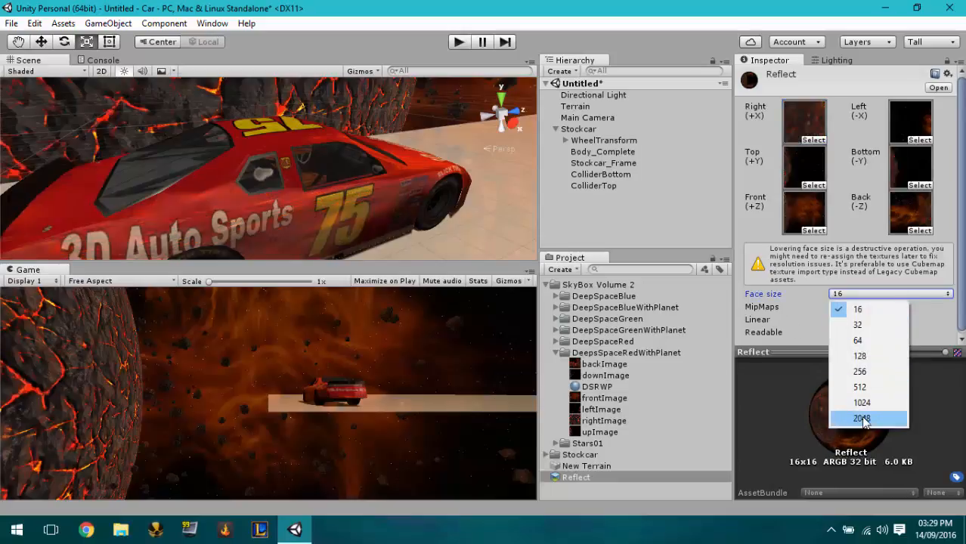
pyautogui.press('Escape')
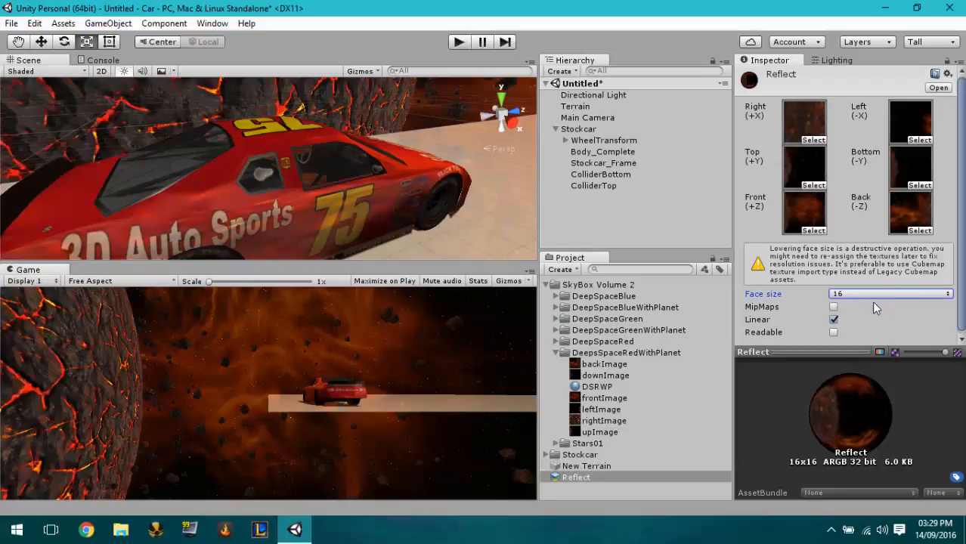
pyautogui.click(869, 295)
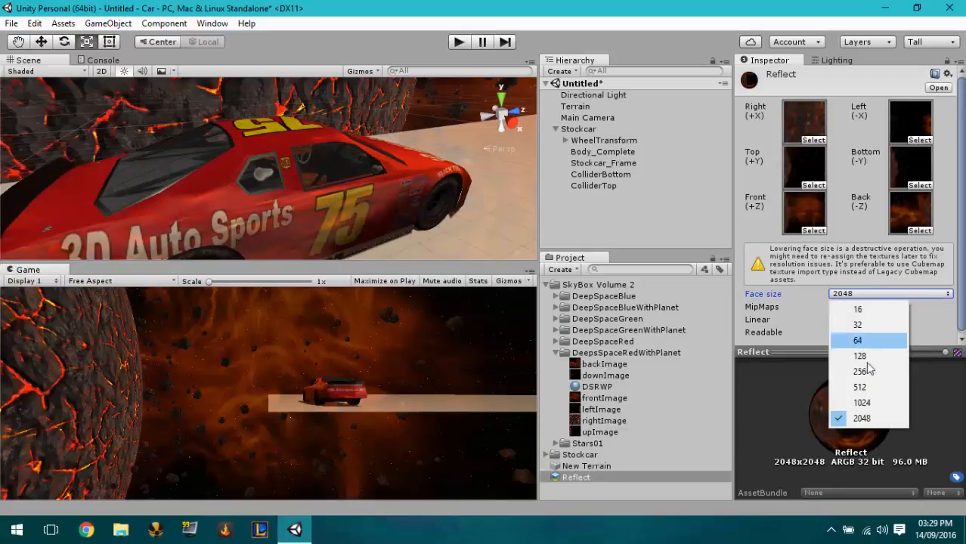
pyautogui.click(857, 340)
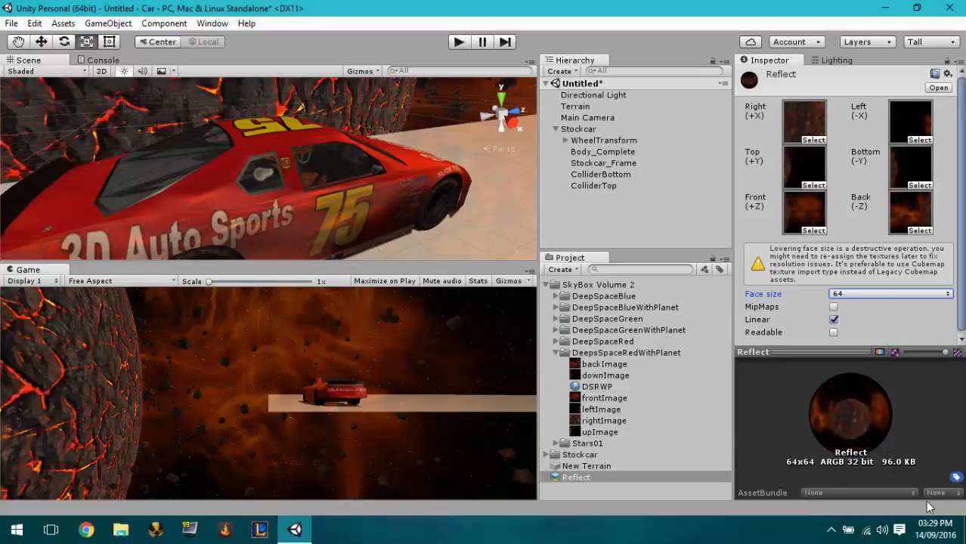
# - Reassign the red planet images to Reflect's faces, including backImage to Back and downImage to Bottom, and collapse the SkyBox Volume 2 folder
pyautogui.click(833, 319)
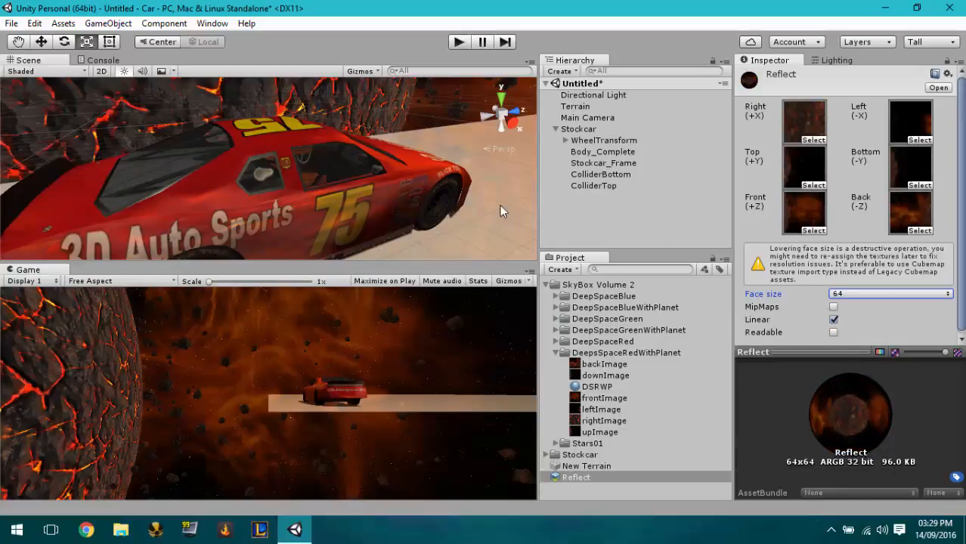
pyautogui.keyDown('alt'); pyautogui.moveTo(499, 204); pyautogui.dragTo(356, 163); pyautogui.keyUp('alt')
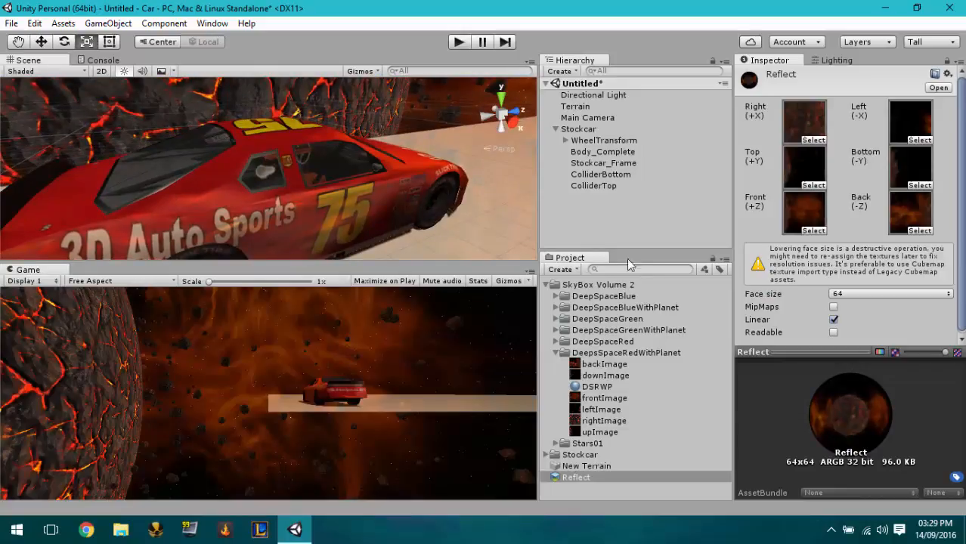
pyautogui.moveTo(590, 353); pyautogui.dragTo(923, 212)
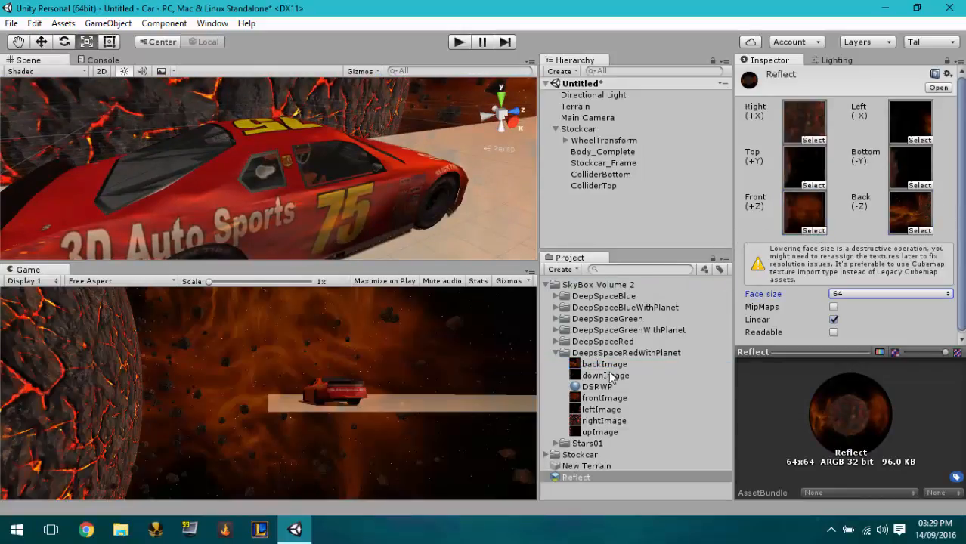
pyautogui.moveTo(611, 378); pyautogui.dragTo(916, 170)
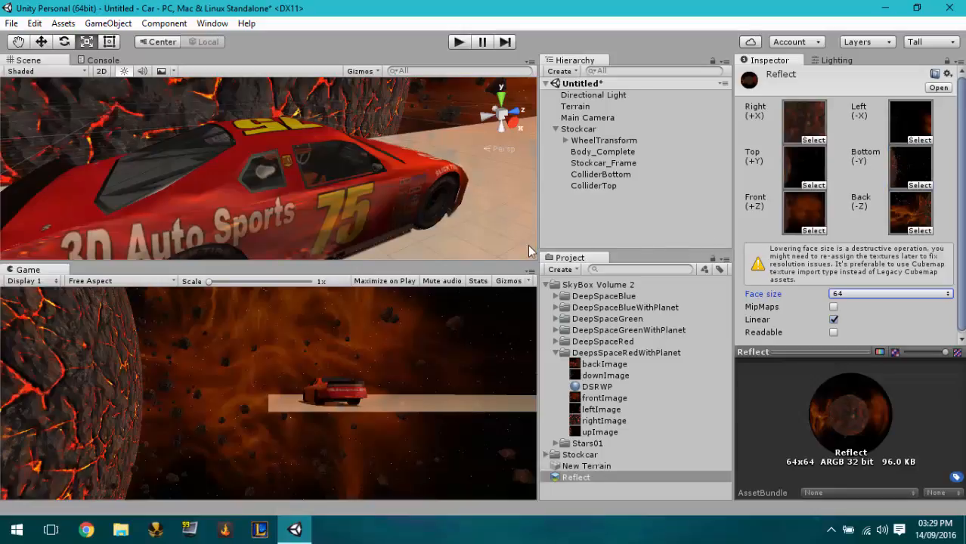
pyautogui.click(835, 319)
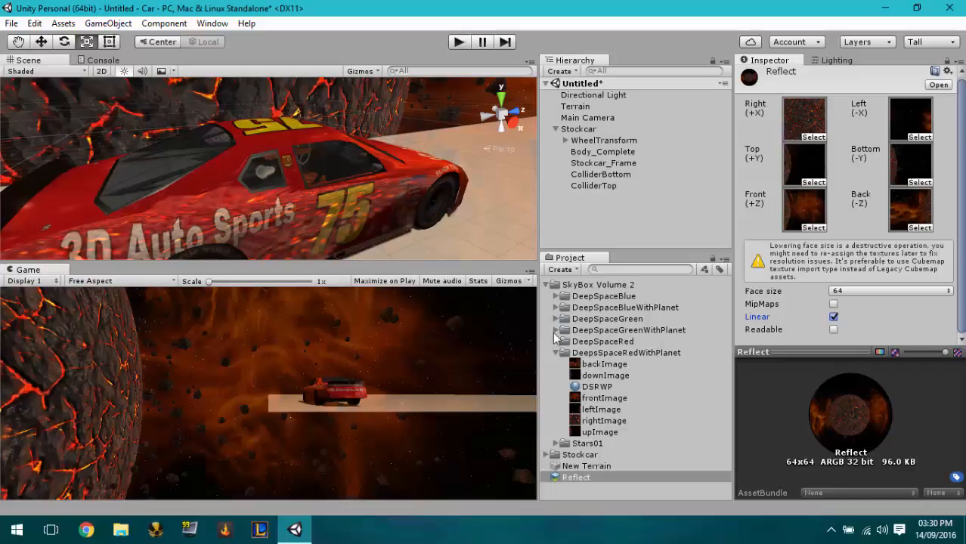
pyautogui.click(558, 353)
pyautogui.click(549, 285)
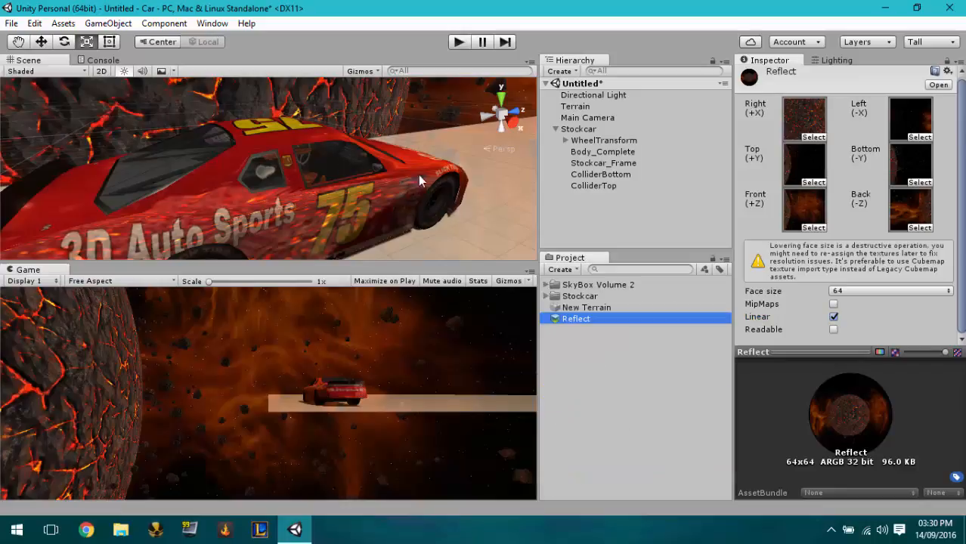
# - Examine the reflections on the car's side, roof and rear in the scene
pyautogui.keyDown('alt'); pyautogui.moveTo(418, 174); pyautogui.dragTo(338, 195); pyautogui.keyUp('alt')
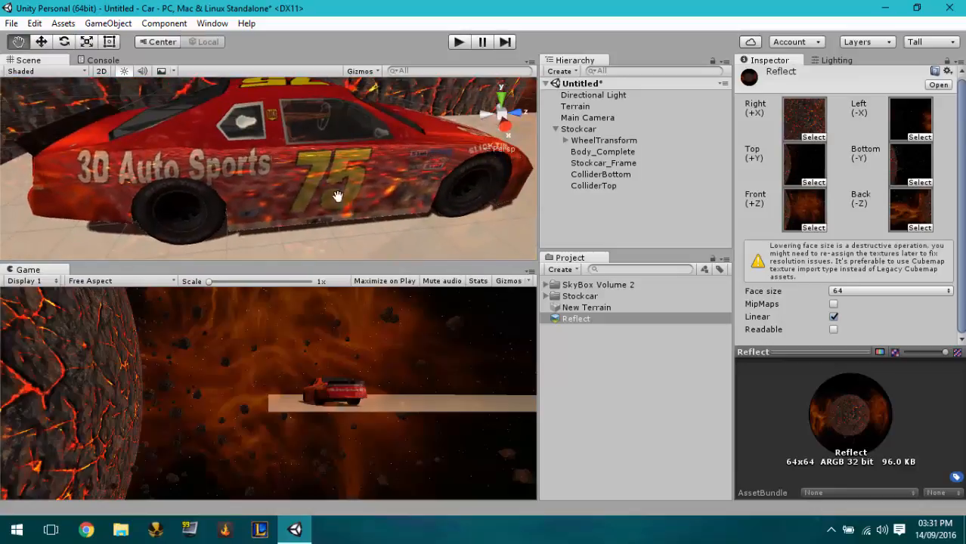
pyautogui.moveTo(338, 196); pyautogui.dragTo(511, 344, button='middle')
pyautogui.keyDown('alt'); pyautogui.moveTo(391, 172); pyautogui.dragTo(395, 192); pyautogui.keyUp('alt')
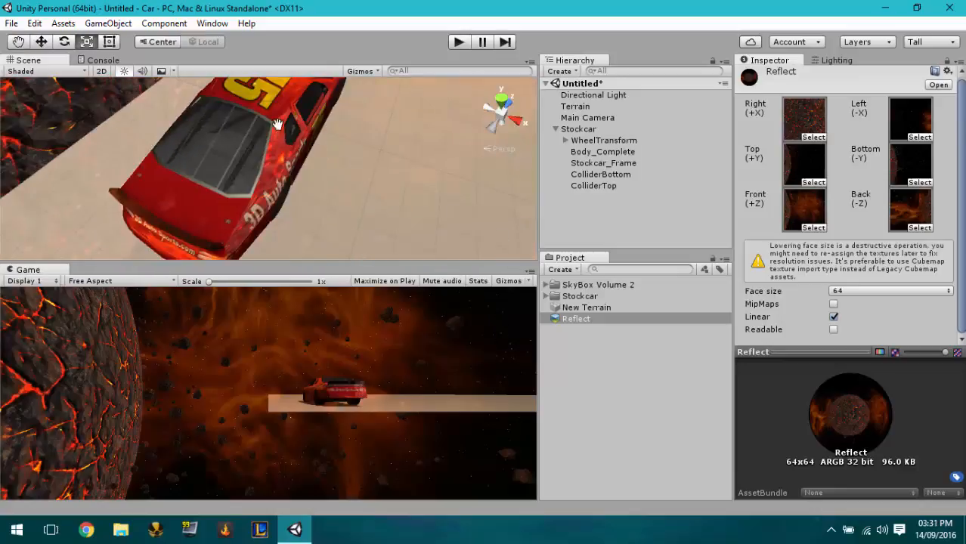
pyautogui.keyDown('alt'); pyautogui.moveTo(277, 124); pyautogui.dragTo(393, 173); pyautogui.keyUp('alt')
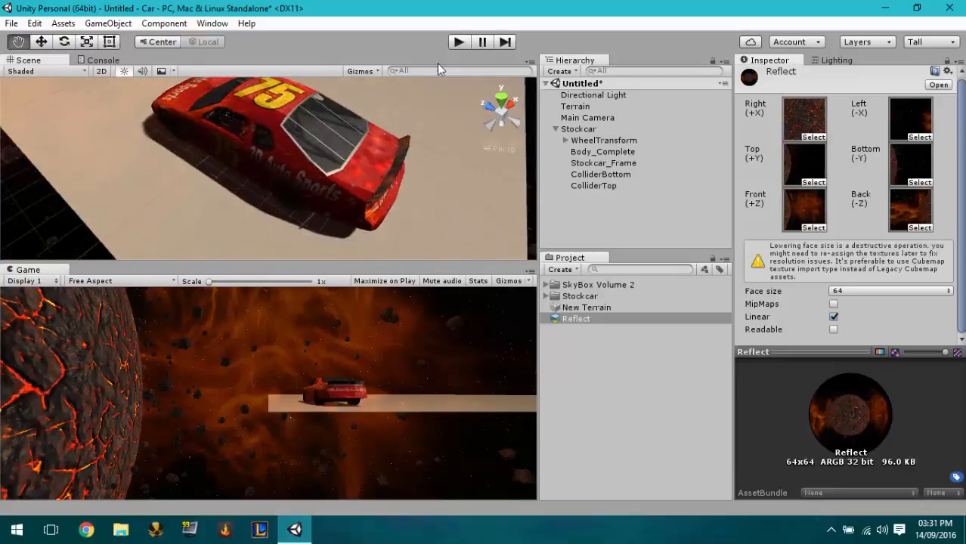
pyautogui.moveTo(360, 262)
pyautogui.mouseDown()
pyautogui.moveTo(360, 193)
pyautogui.moveTo(365, 271)
pyautogui.mouseUp()
pyautogui.keyDown('alt'); pyautogui.moveTo(298, 198); pyautogui.dragTo(403, 199); pyautogui.keyUp('alt')
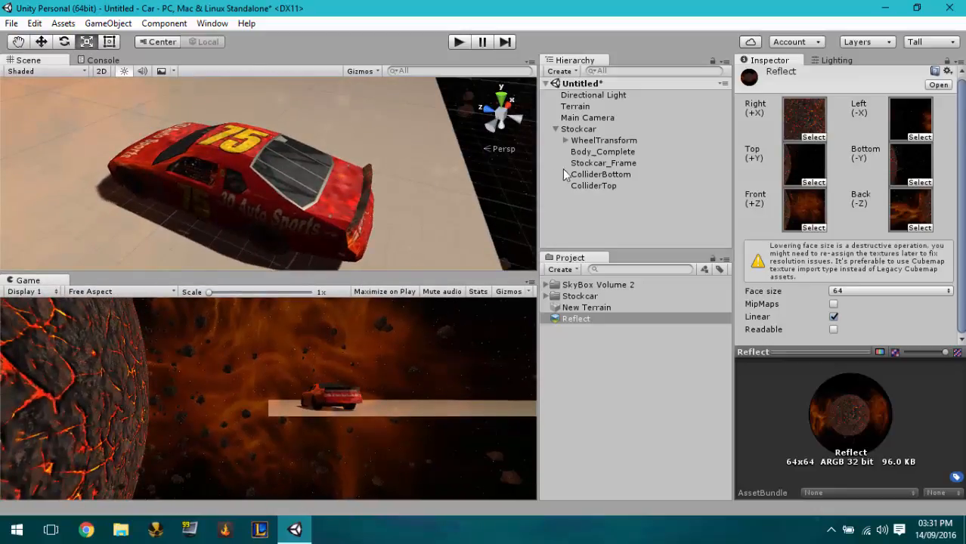
# - Try the Legacy Shaders/Self-Illumin/Diffuse shader on Body_Complete's material
pyautogui.click(602, 152)
pyautogui.click(885, 318)
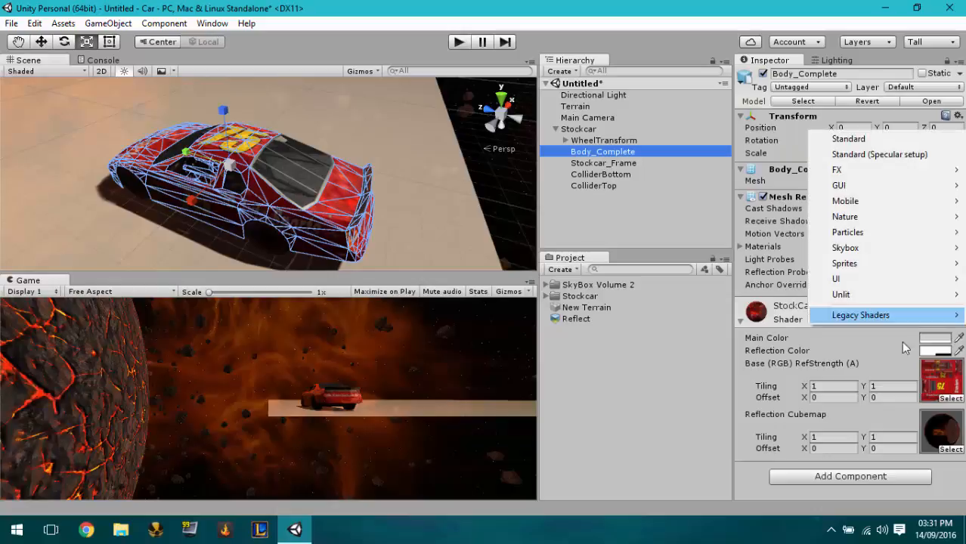
pyautogui.moveTo(879, 316)
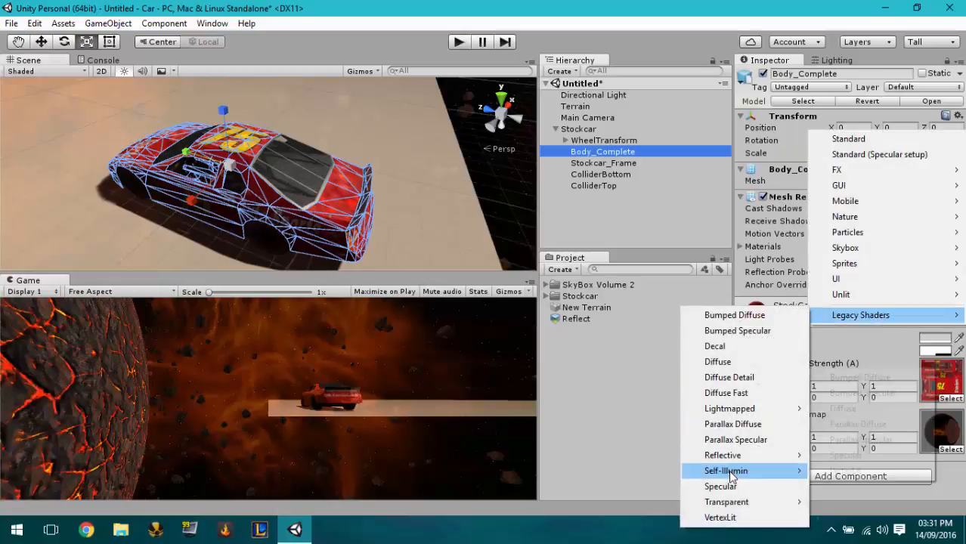
pyautogui.moveTo(726, 470)
pyautogui.click(831, 408)
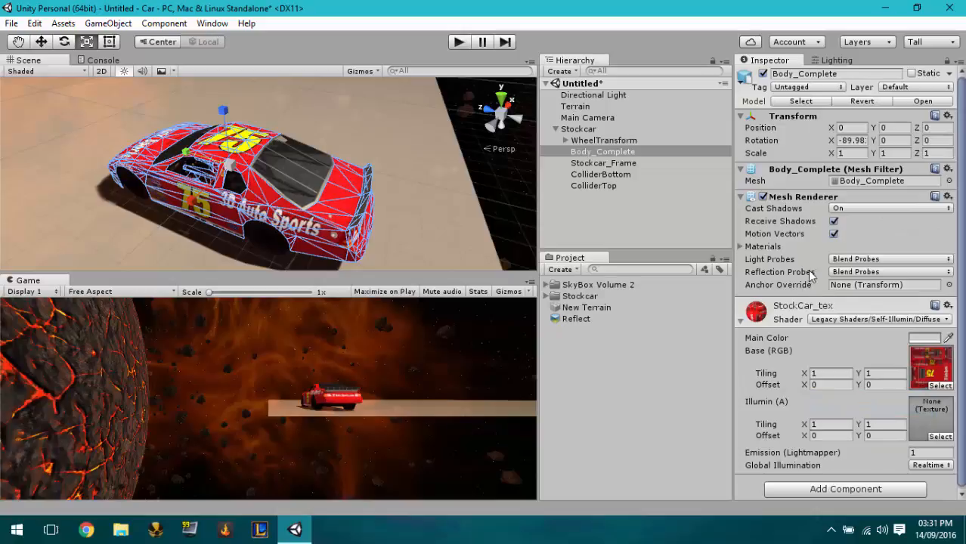
# - Try the plain Legacy Shaders/Diffuse shader on Body_Complete's material
pyautogui.click(841, 321)
pyautogui.moveTo(863, 316)
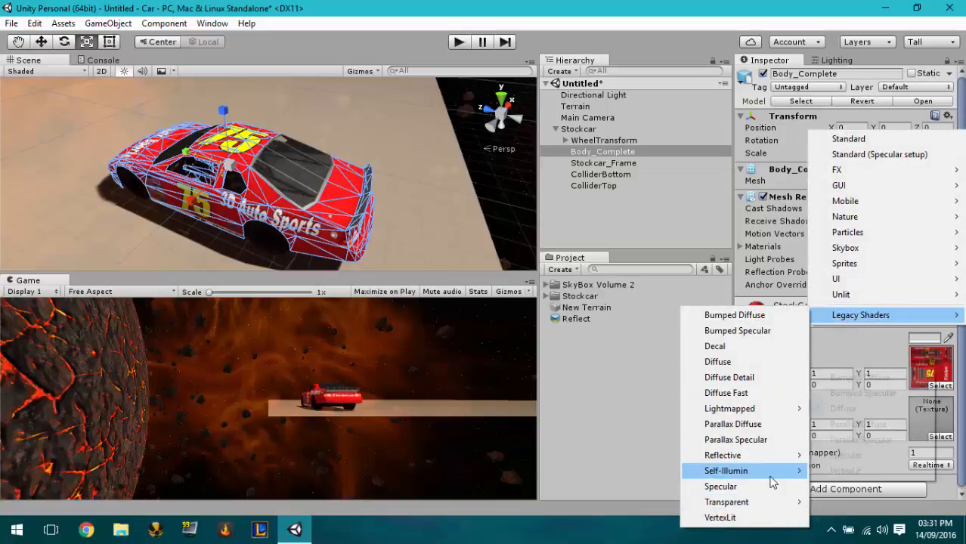
pyautogui.moveTo(762, 458)
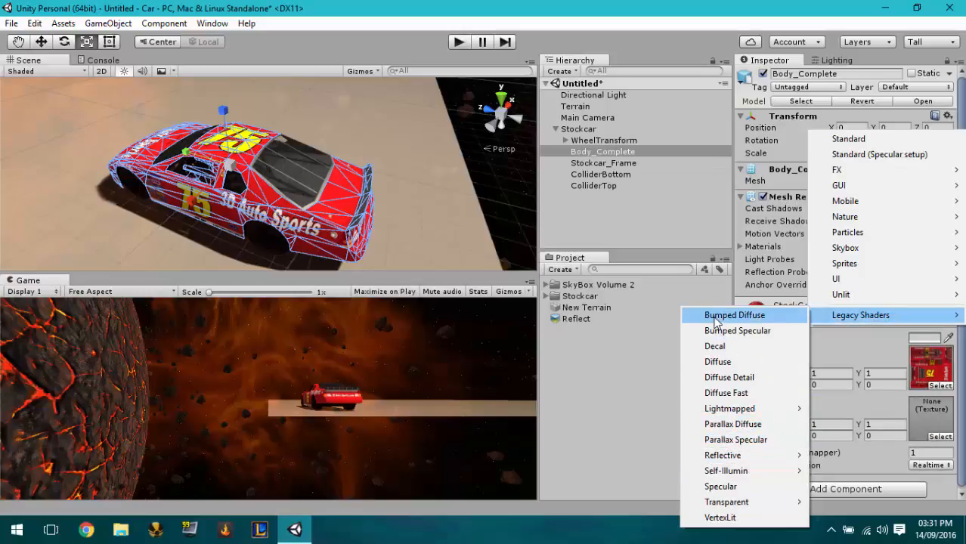
pyautogui.click(718, 361)
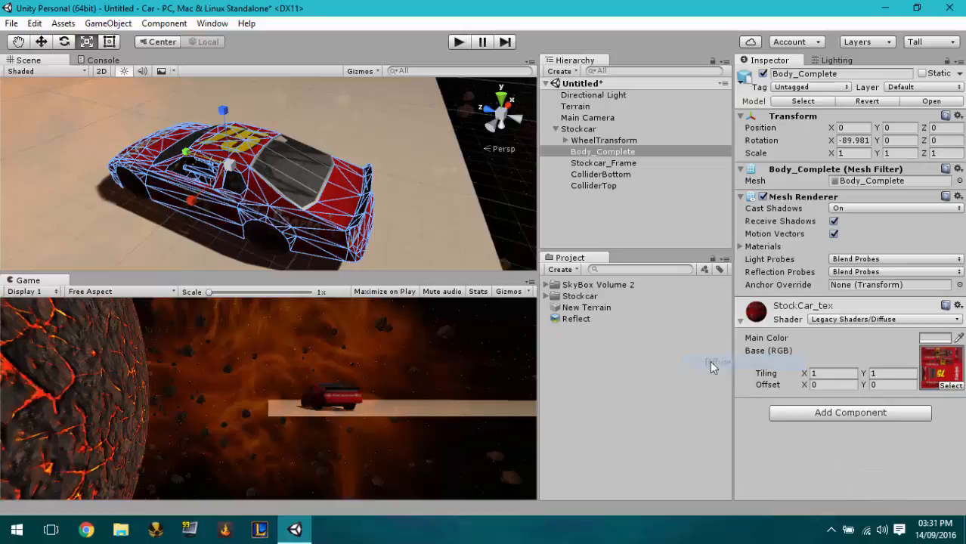
# - Set Body_Complete's material back to the Legacy Shaders/Reflective/Diffuse shader
pyautogui.click(869, 319)
pyautogui.moveTo(859, 316)
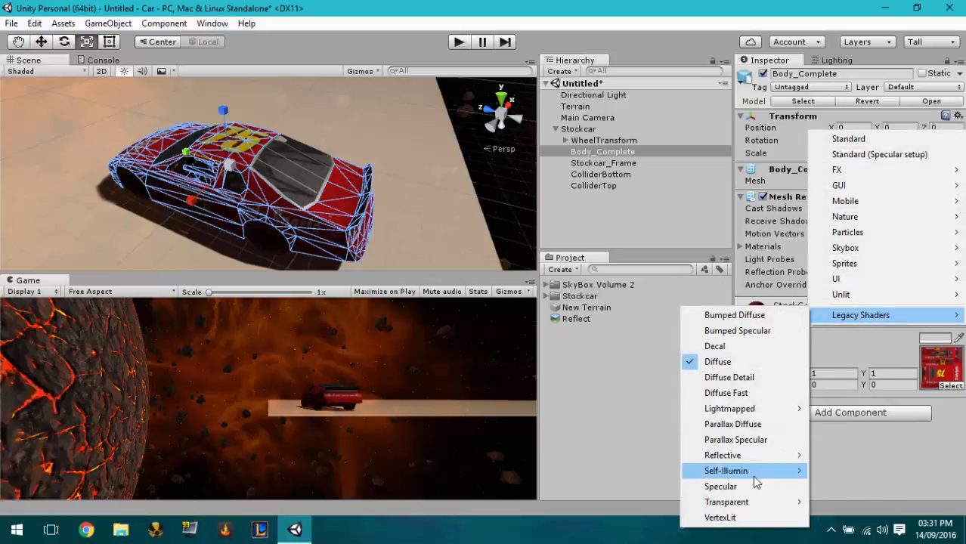
pyautogui.moveTo(752, 475)
pyautogui.moveTo(751, 457)
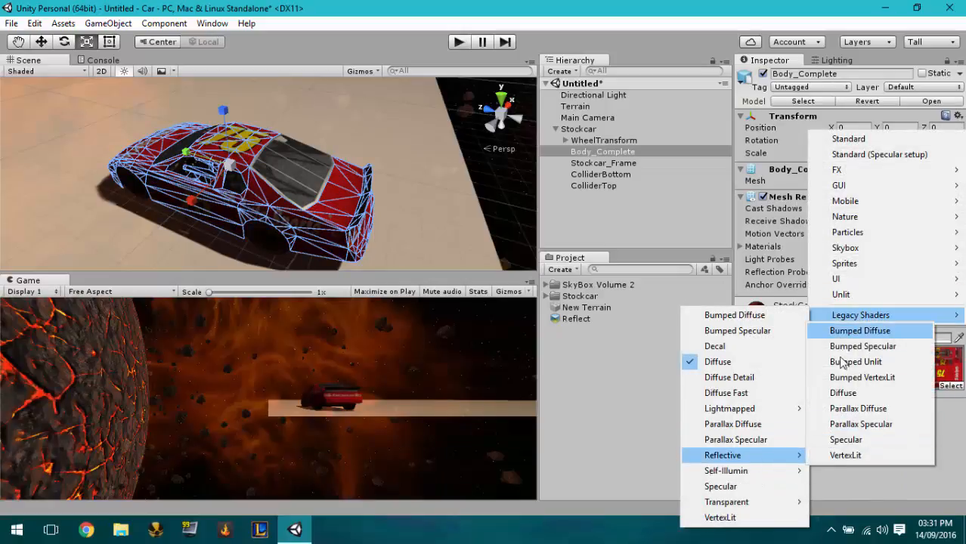
pyautogui.click(843, 393)
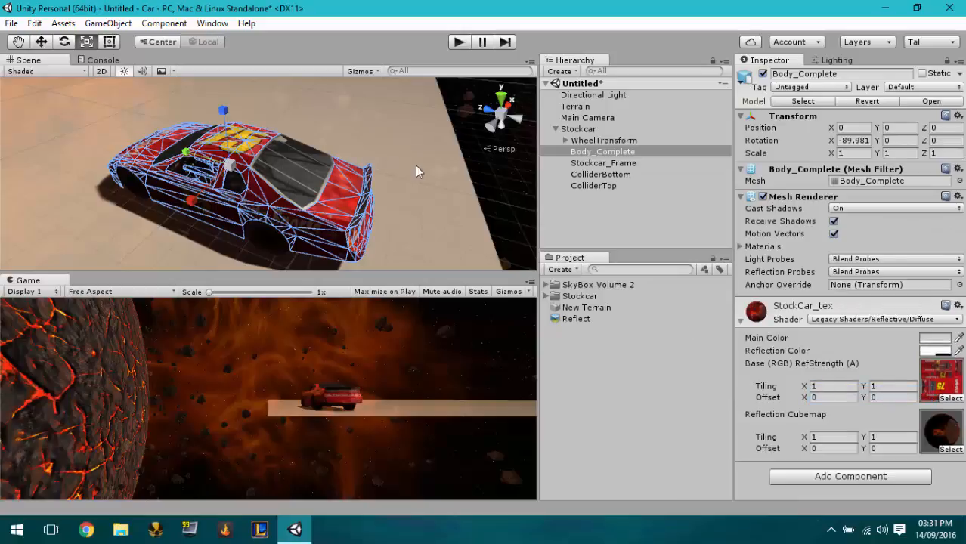
# - Deselect the car body and examine its reflective side from several angles in the scene
pyautogui.moveTo(415, 167); pyautogui.dragTo(63, 87, button='right')
pyautogui.moveTo(452, 261); pyautogui.dragTo(215, 207, button='right')
pyautogui.click(331, 125)
pyautogui.moveTo(397, 225); pyautogui.dragTo(194, 145, button='middle')
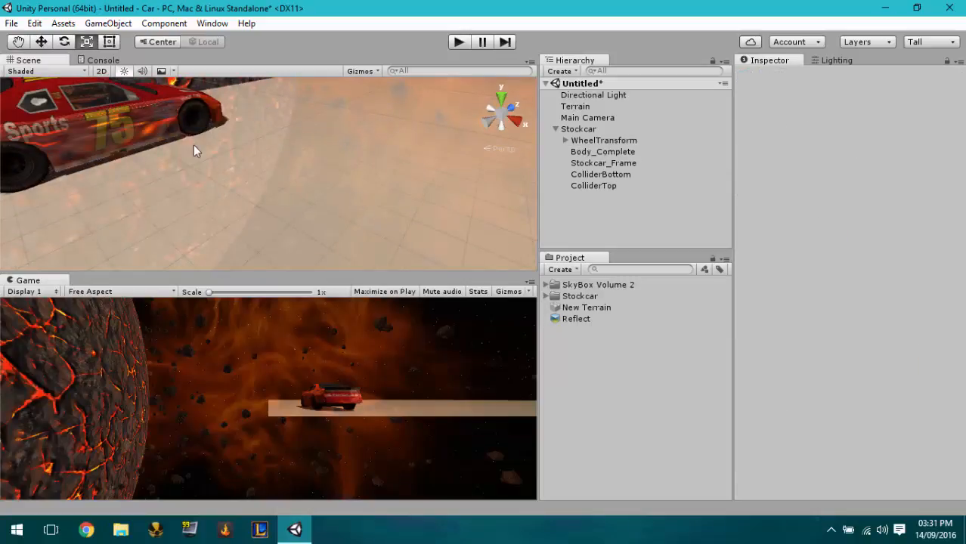
pyautogui.moveTo(330, 164); pyautogui.dragTo(225, 135, button='right')
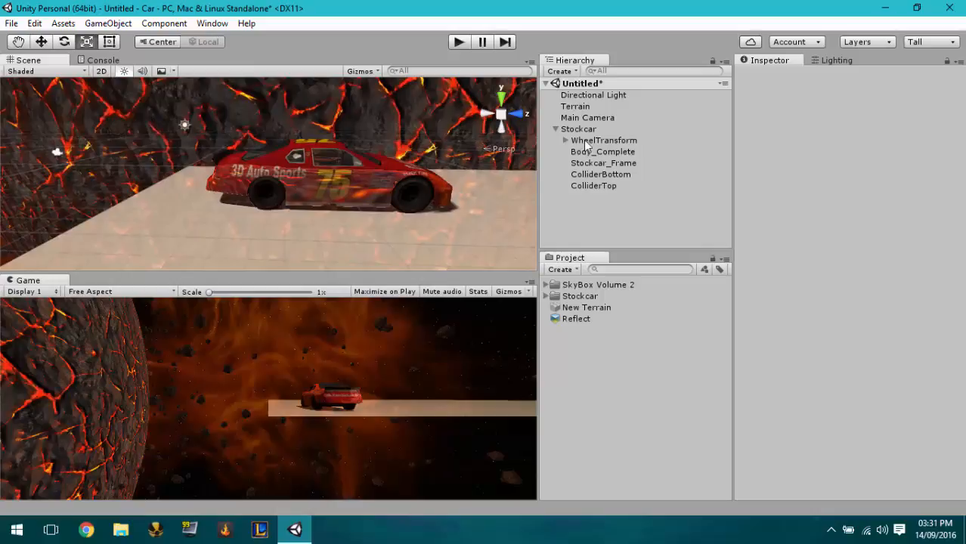
# - Inspect the Wheel_LF object and its material within Stockcar's WheelTransform group
pyautogui.click(566, 141)
pyautogui.click(597, 152)
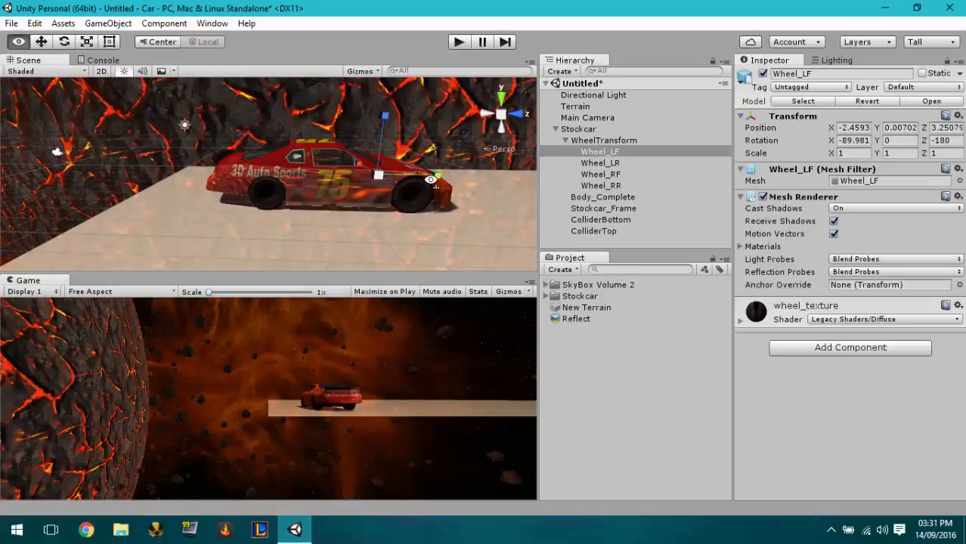
pyautogui.keyDown('alt'); pyautogui.moveTo(419, 180); pyautogui.dragTo(434, 182); pyautogui.keyUp('alt')
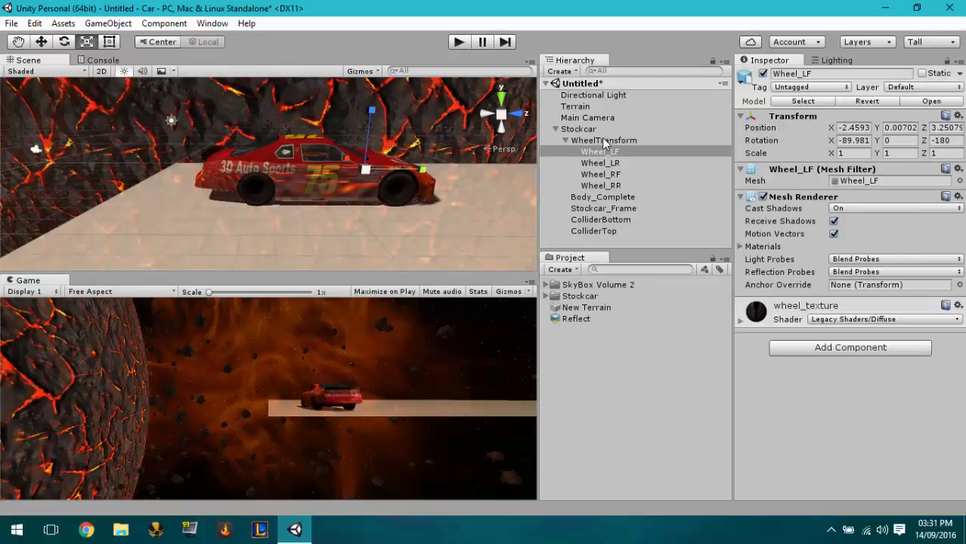
pyautogui.click(606, 240)
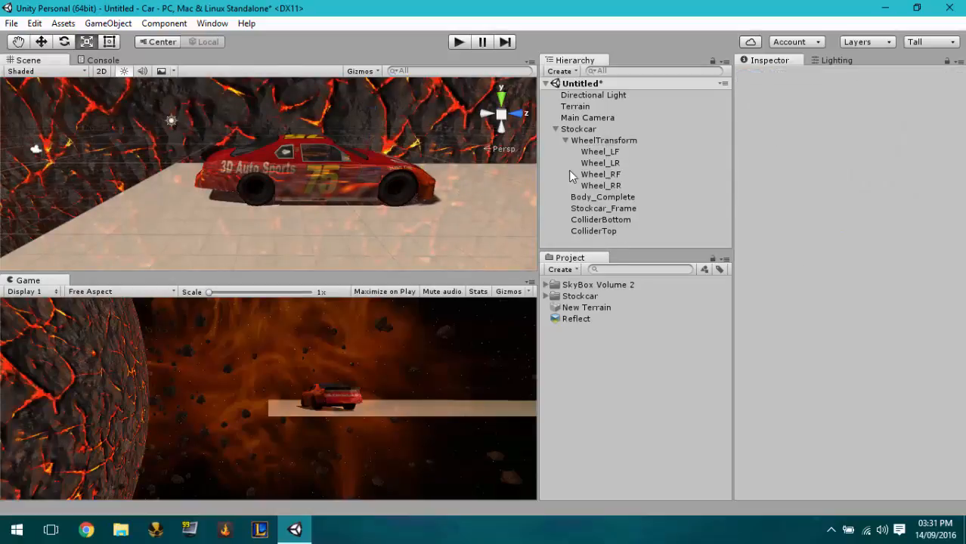
pyautogui.click(565, 141)
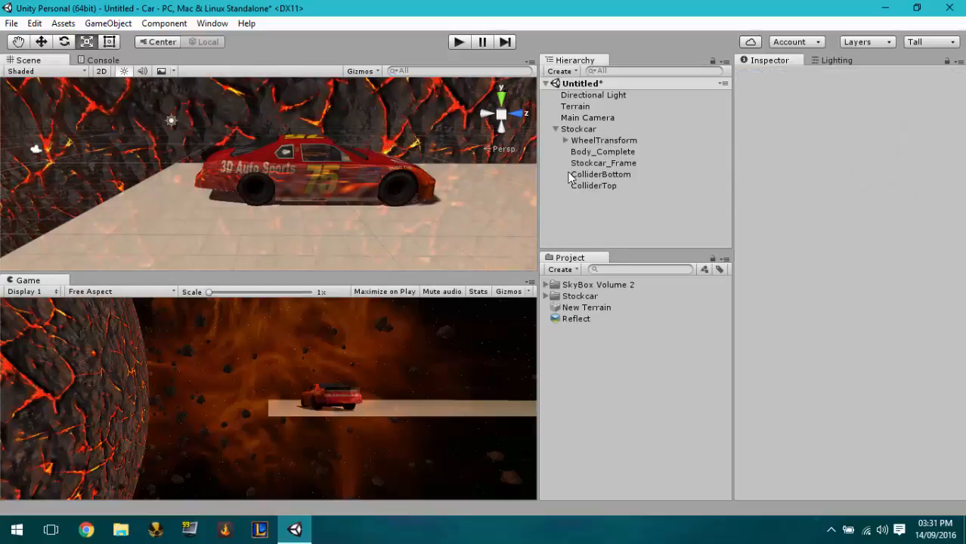
# - Create an empty GameObject at the root of the scene and duplicate it once
pyautogui.rightClick(583, 211)
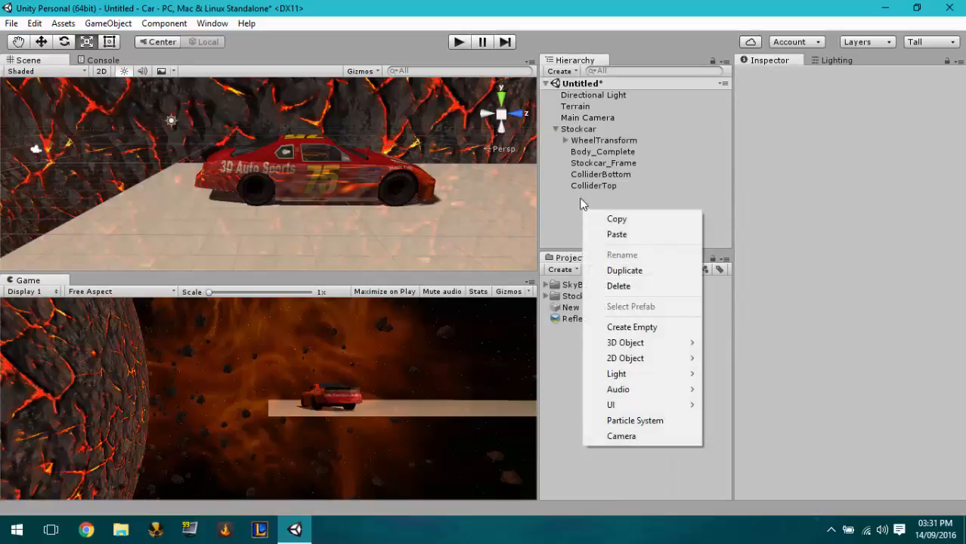
pyautogui.click(647, 327)
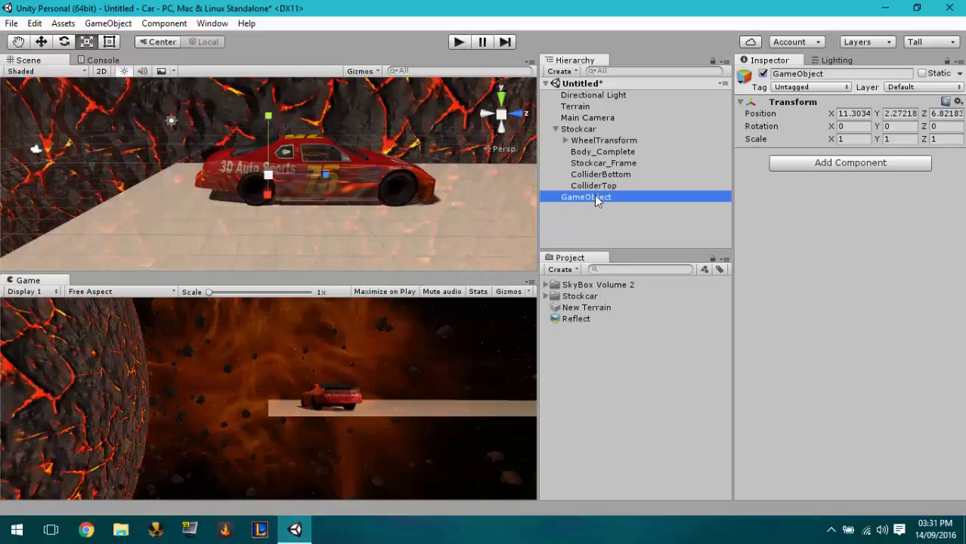
pyautogui.click(594, 195)
pyautogui.hotkey('ctrl', 'd')
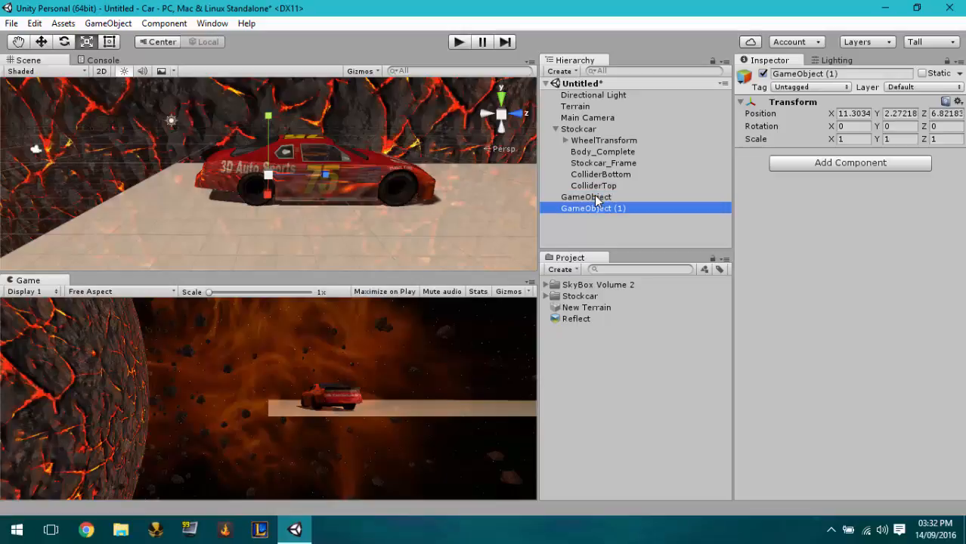
# - Duplicate the empty object twice more and rename the original GameObject as WheelFR
pyautogui.hotkey('ctrl', 'd')
pyautogui.hotkey('ctrl', 'd')
pyautogui.click(624, 198)
pyautogui.click(596, 208)
pyautogui.doubleClick(597, 198)
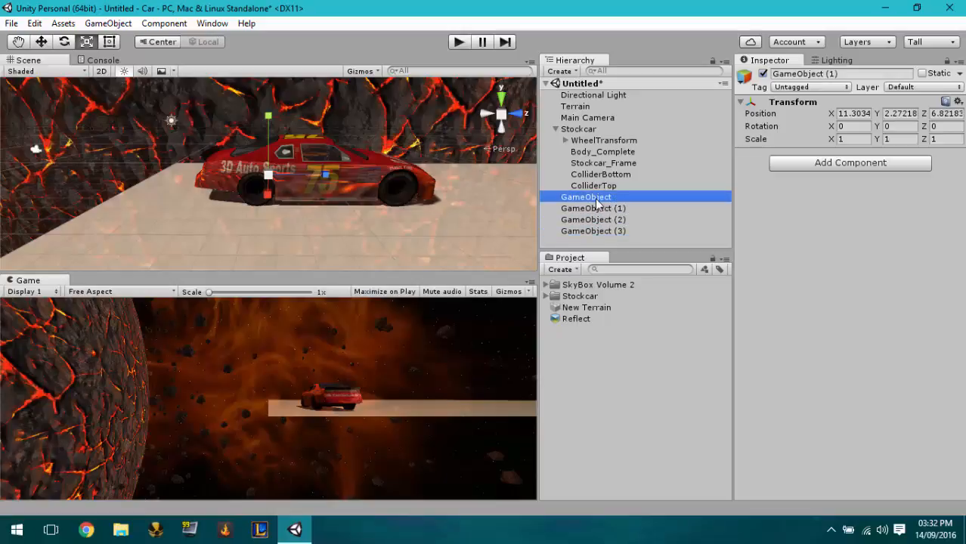
pyautogui.click(836, 74)
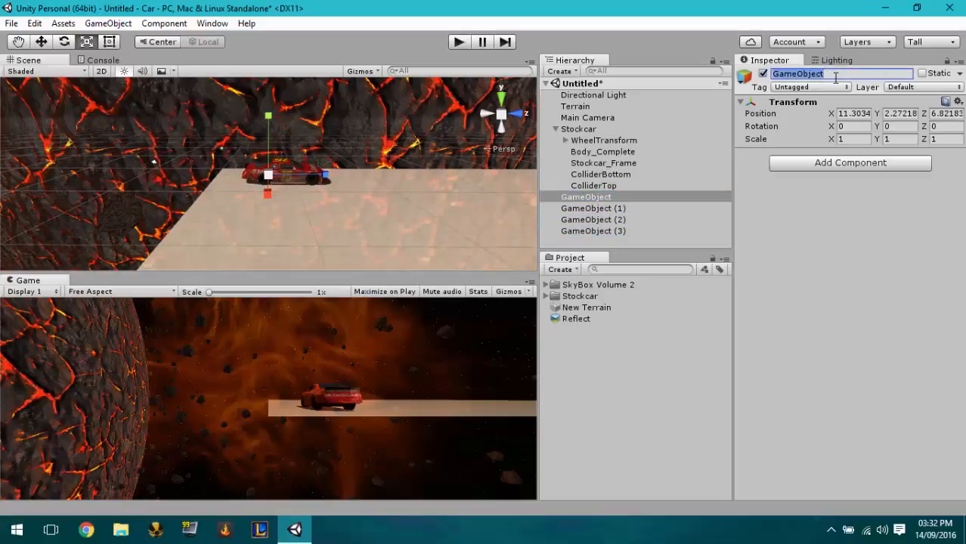
pyautogui.write('WheelFR')
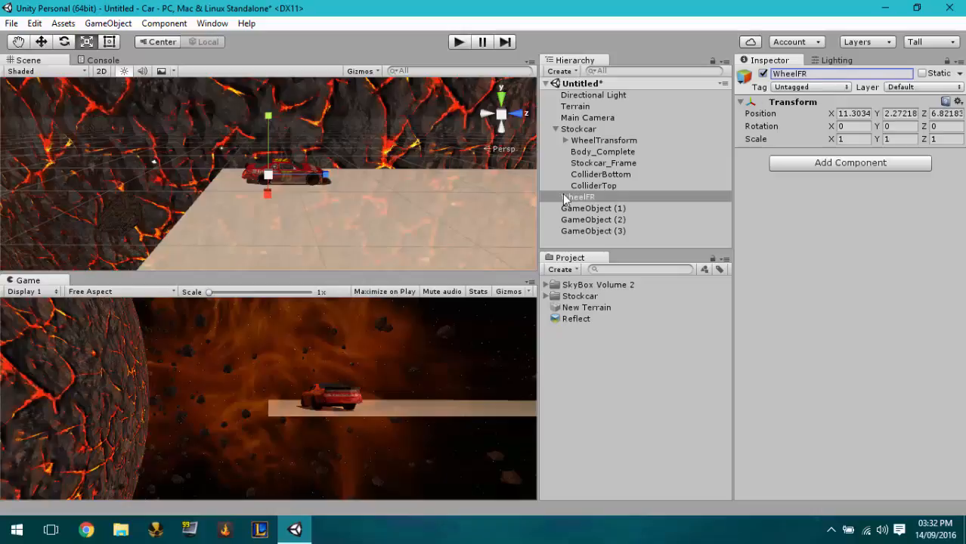
# - Rename GameObject (1) as WheelFL and GameObject (2) as WheelBL
pyautogui.click(609, 208)
pyautogui.click(608, 210)
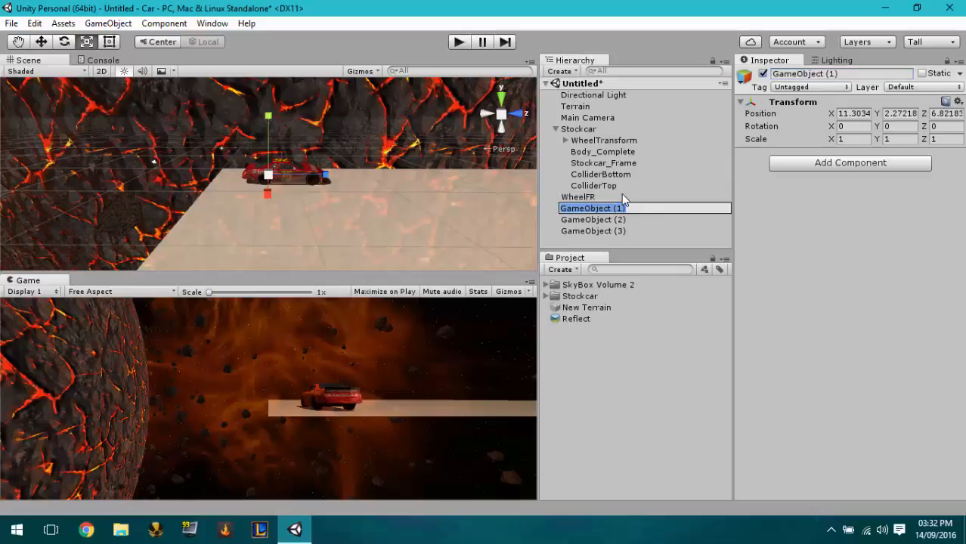
pyautogui.write('WheelFL')
pyautogui.press('Return')
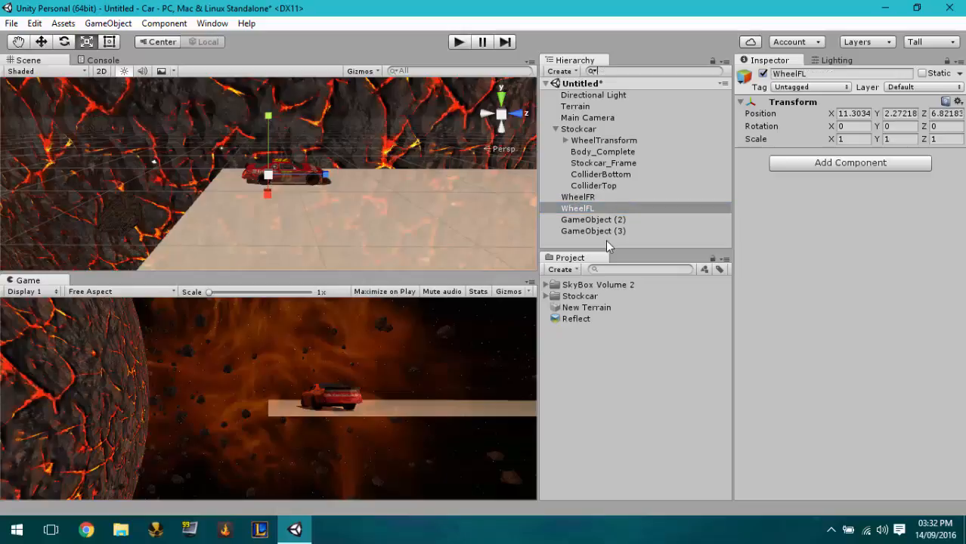
pyautogui.click(606, 231)
pyautogui.click(601, 219)
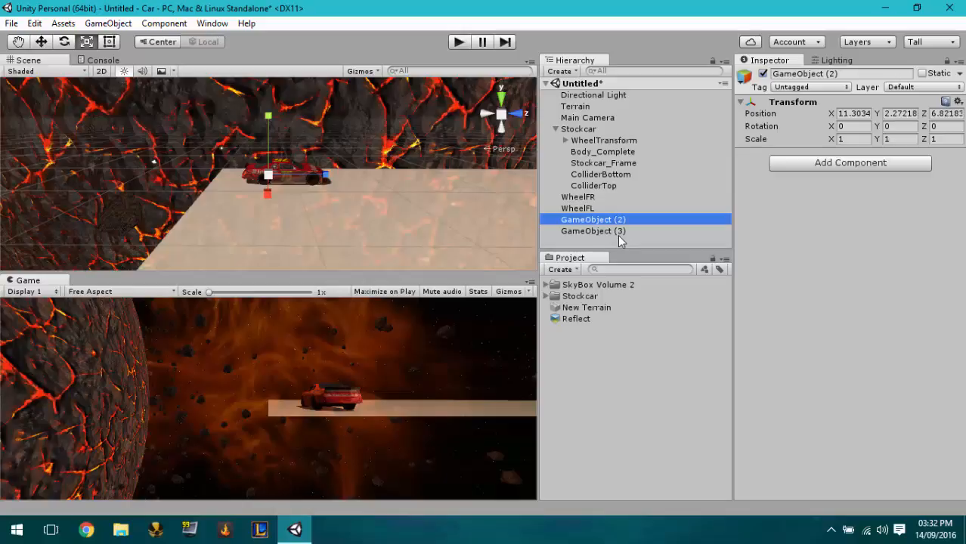
pyautogui.press('F2')
pyautogui.write('WheelBL')
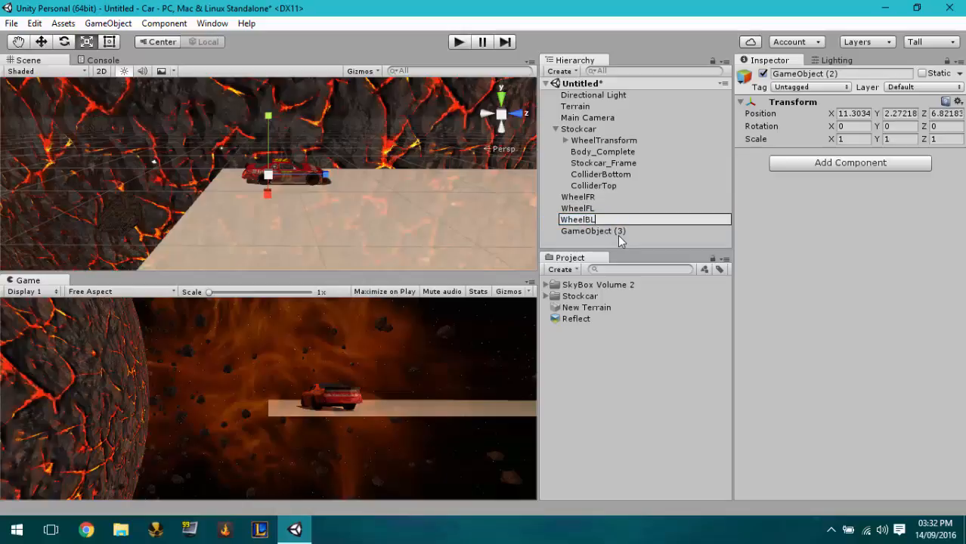
pyautogui.press('Return')
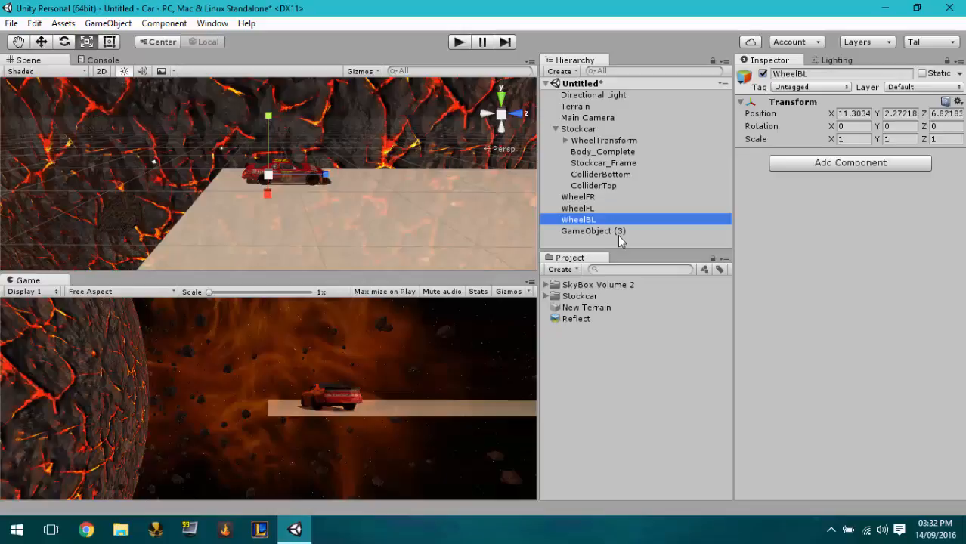
# - Rename GameObject (3) as WheelBR and move all four empty wheel objects into Stockcar's WheelTransform group
pyautogui.click(618, 233)
pyautogui.click(619, 234)
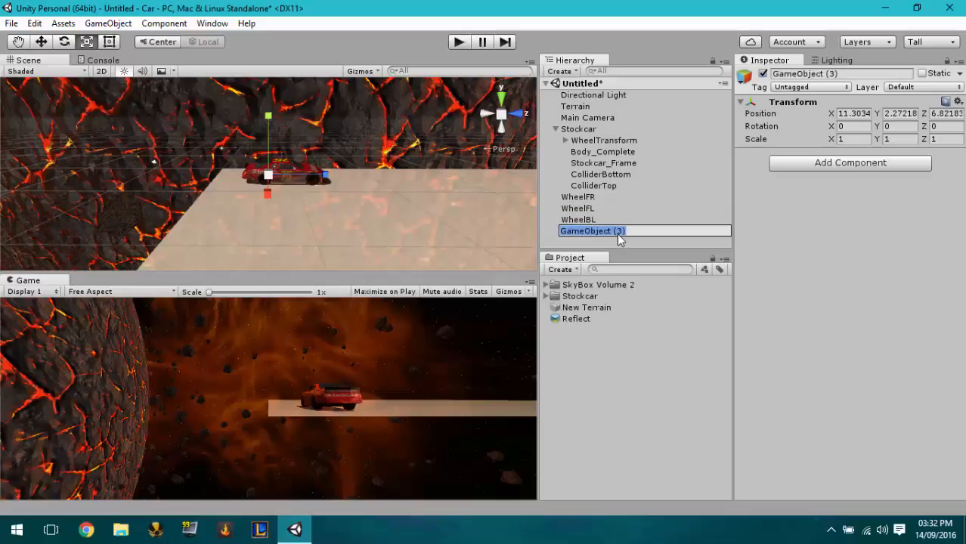
pyautogui.write('Wheel')
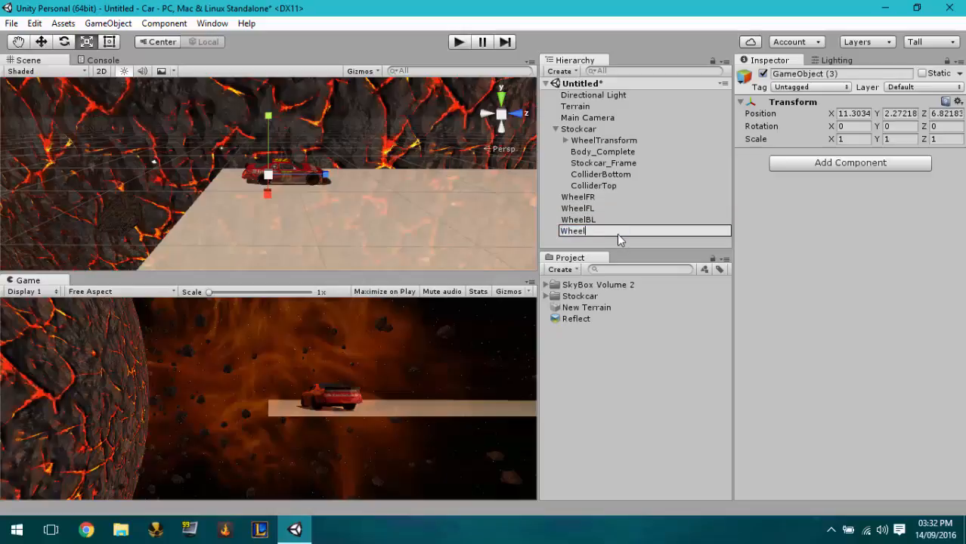
pyautogui.write('BR')
pyautogui.press('Return')
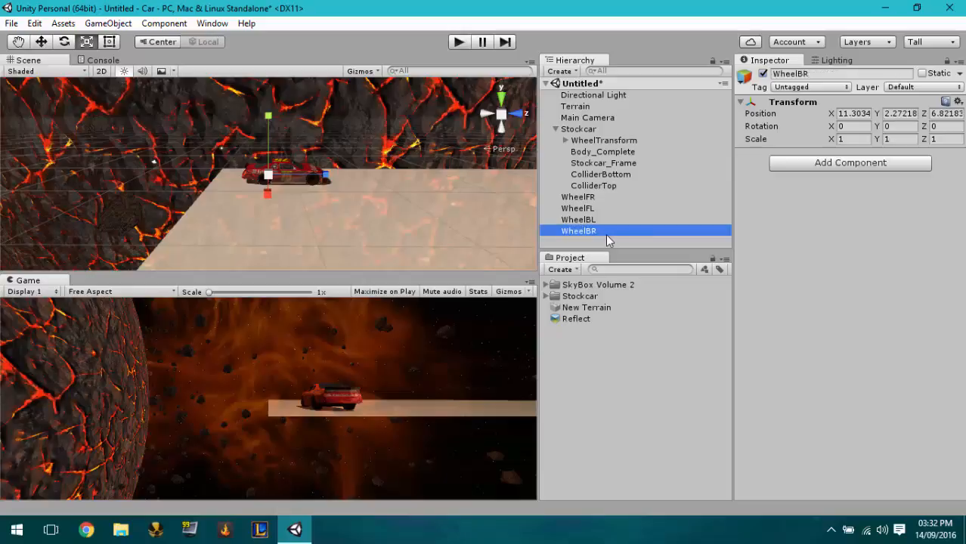
pyautogui.keyDown('shift'); pyautogui.click(582, 200); pyautogui.keyUp('shift')
pyautogui.moveTo(582, 203); pyautogui.dragTo(571, 146)
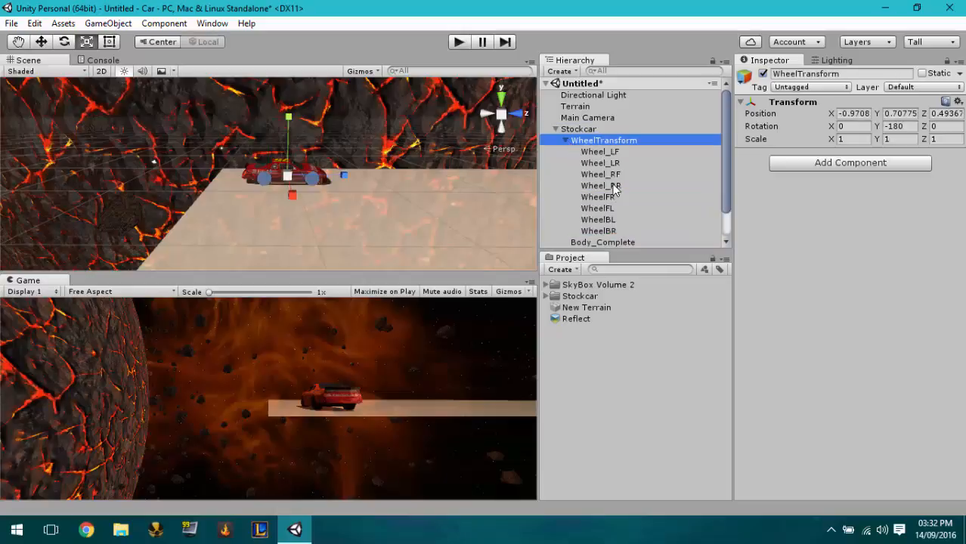
# - Try to nest Wheel_RR under WheelBR and Wheel_LF under WheelFL within the WheelTransform group
pyautogui.moveTo(612, 187); pyautogui.dragTo(618, 162)
pyautogui.click(614, 152)
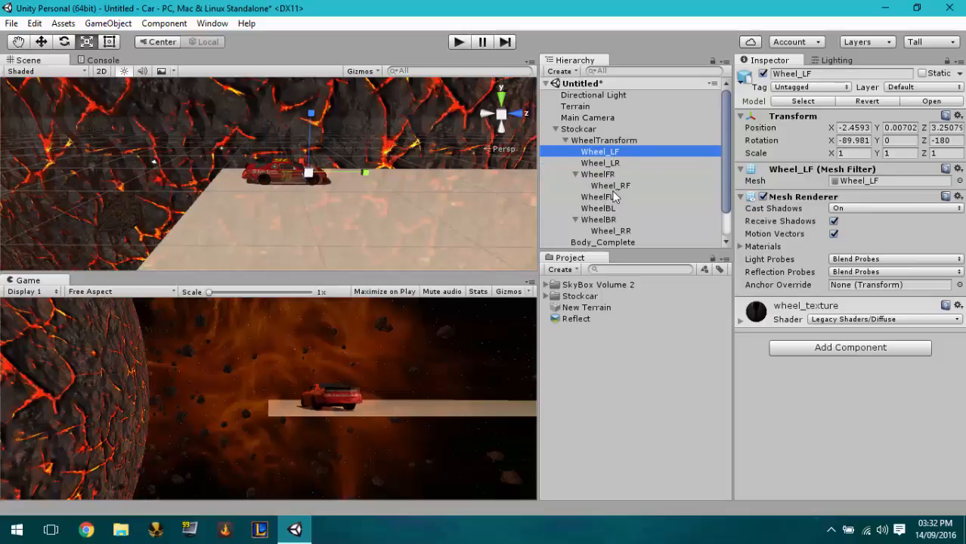
pyautogui.moveTo(611, 186)
pyautogui.mouseDown()
pyautogui.moveTo(587, 189)
pyautogui.moveTo(597, 189)
pyautogui.moveTo(599, 169)
pyautogui.moveTo(613, 211)
pyautogui.moveTo(612, 199)
pyautogui.mouseUp()
pyautogui.click(601, 154)
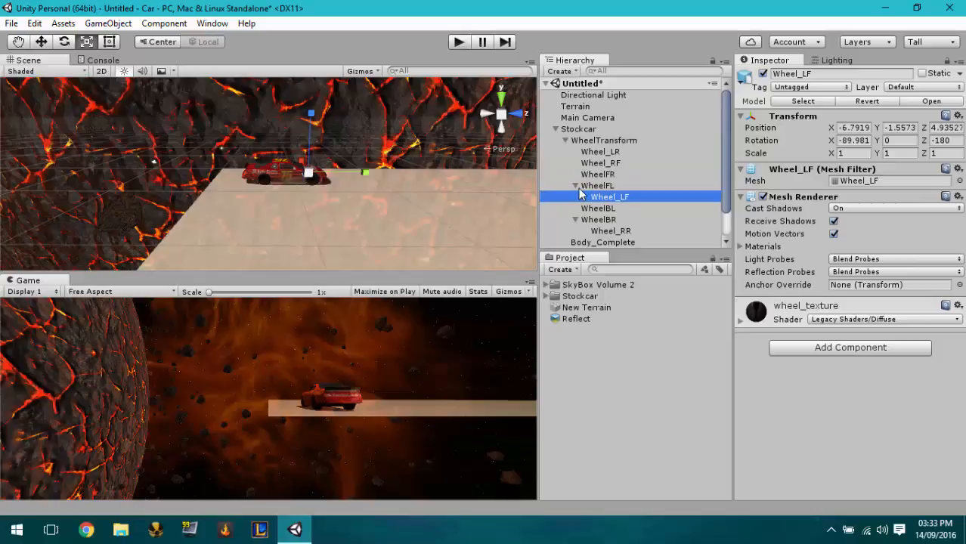
pyautogui.click(575, 186)
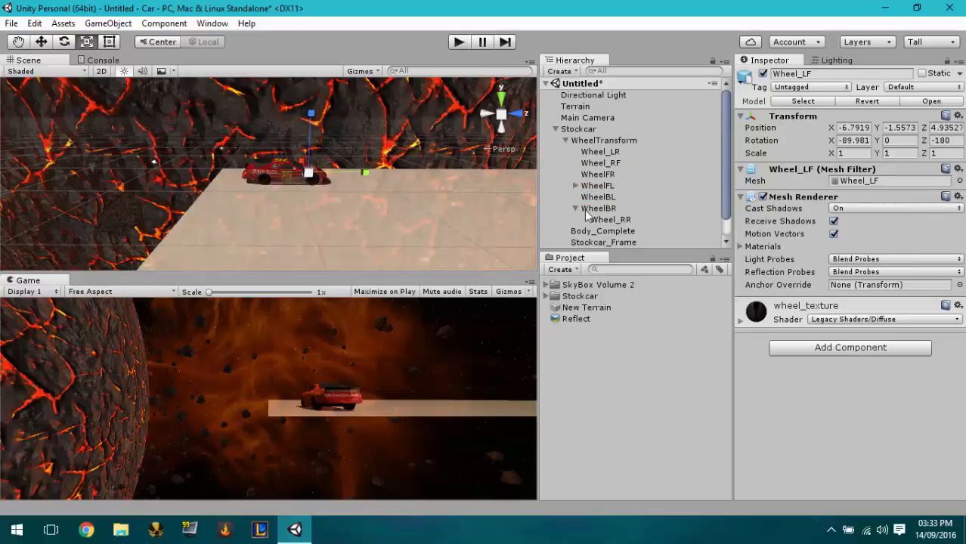
pyautogui.click(575, 209)
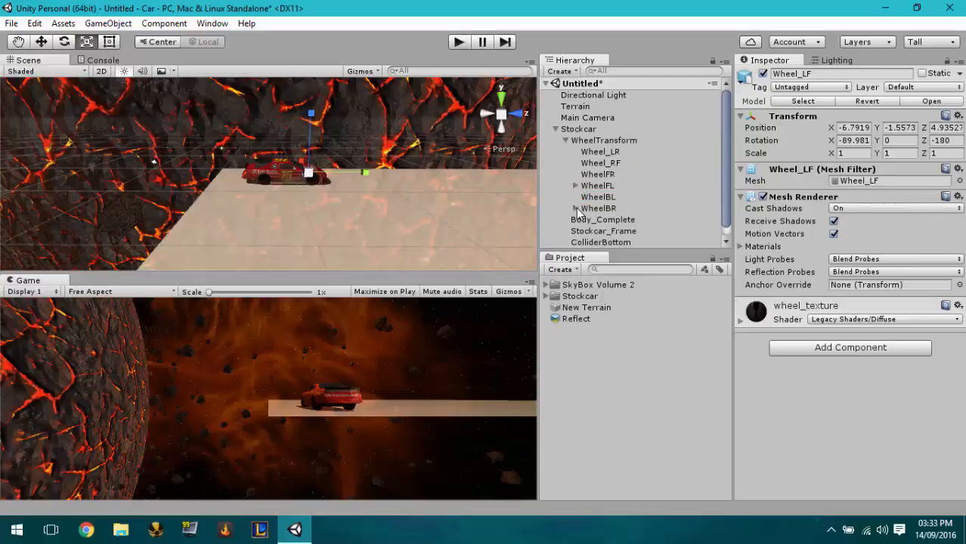
# - Try to nest Wheel_RF under WheelBL, and check the WheelFR object's placement relative to the car
pyautogui.click(597, 163)
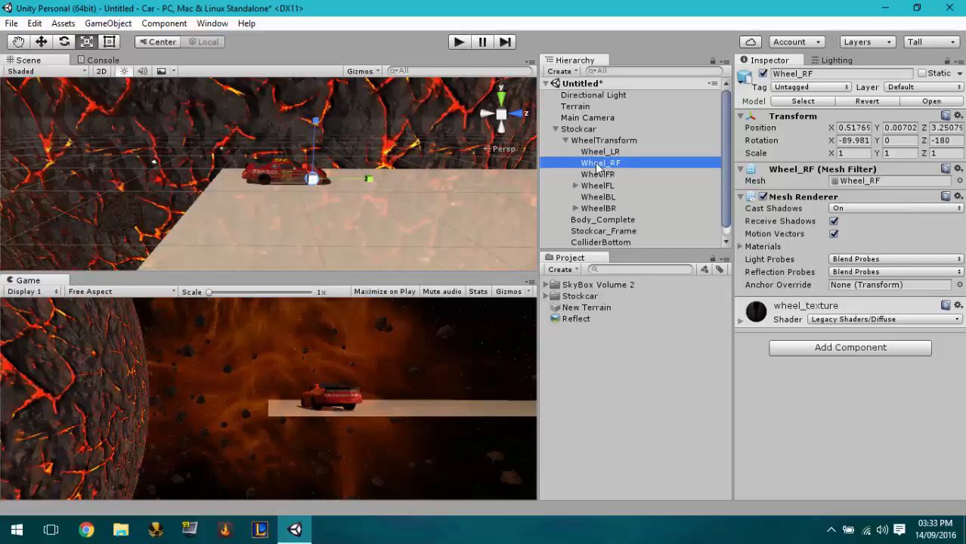
pyautogui.moveTo(598, 165); pyautogui.dragTo(608, 198)
pyautogui.click(609, 220)
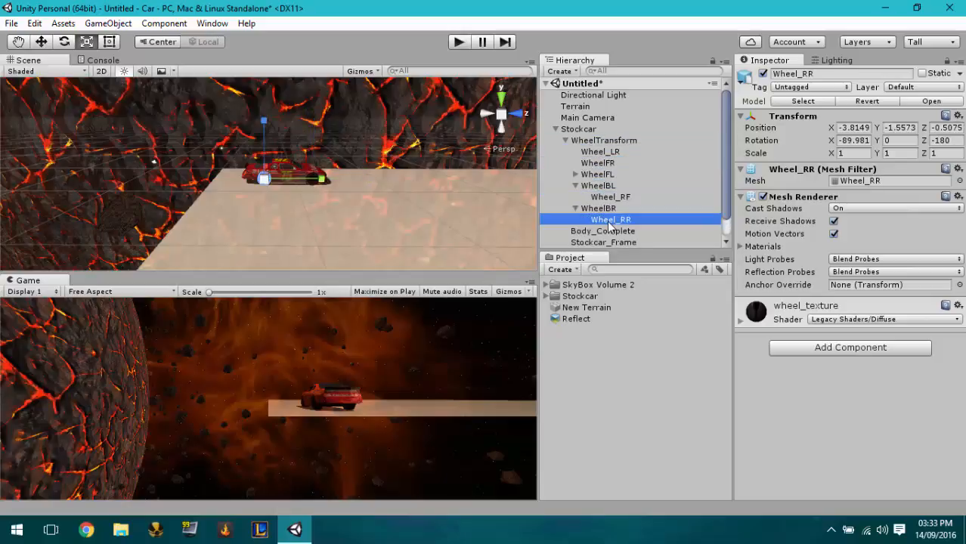
pyautogui.click(576, 209)
pyautogui.click(576, 186)
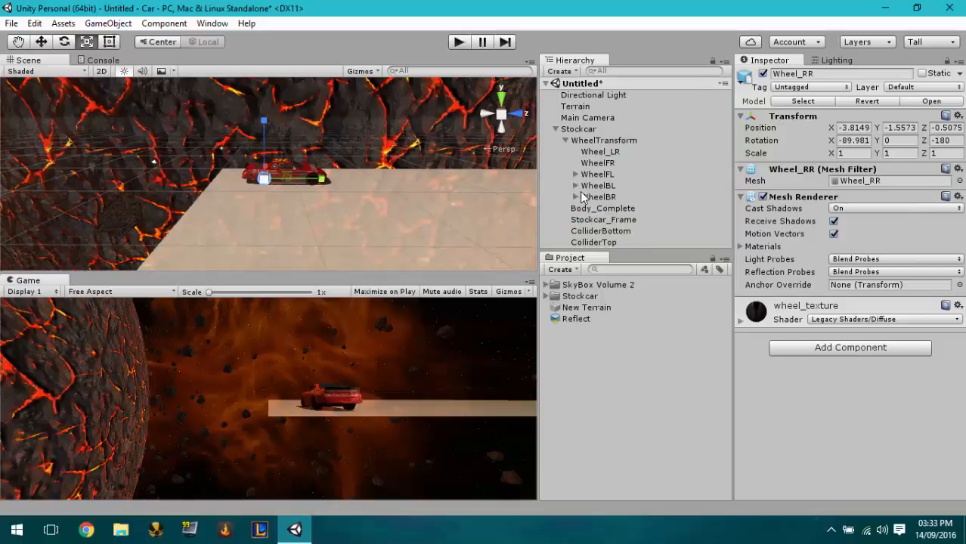
pyautogui.click(598, 164)
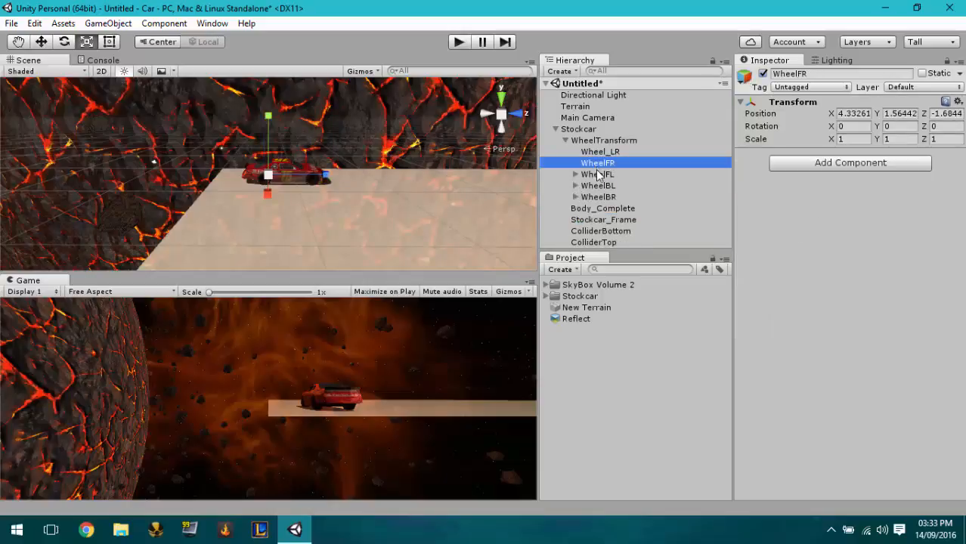
pyautogui.keyDown('alt'); pyautogui.moveTo(423, 179); pyautogui.dragTo(591, 169); pyautogui.keyUp('alt')
pyautogui.click(576, 174)
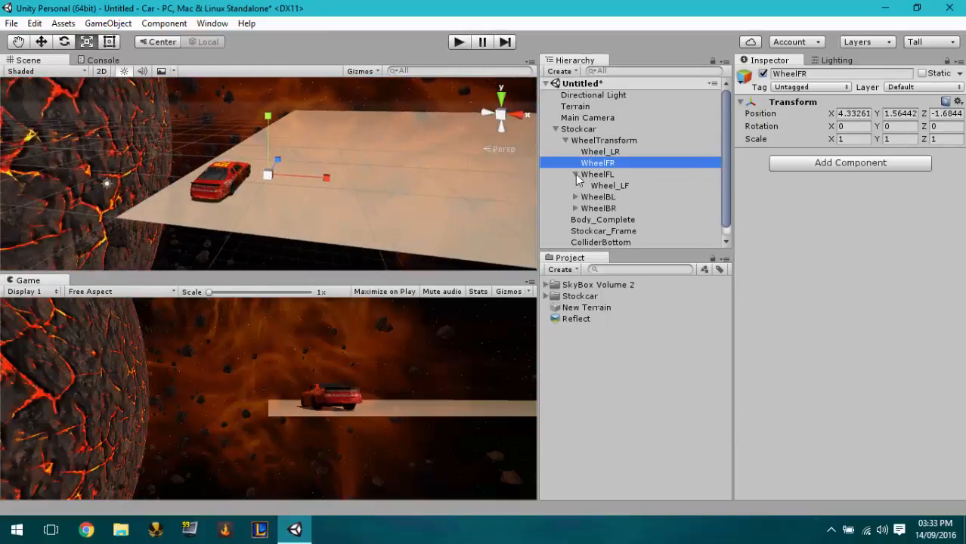
# - Undo the nesting of the wheel meshes under the empty wheel objects
pyautogui.hotkey('ctrl', 'z')
pyautogui.hotkey('ctrl', 'z')
pyautogui.hotkey('ctrl', 'z')
pyautogui.hotkey('ctrl', 'z')
pyautogui.hotkey('ctrl', 'z')
pyautogui.hotkey('ctrl', 'z')
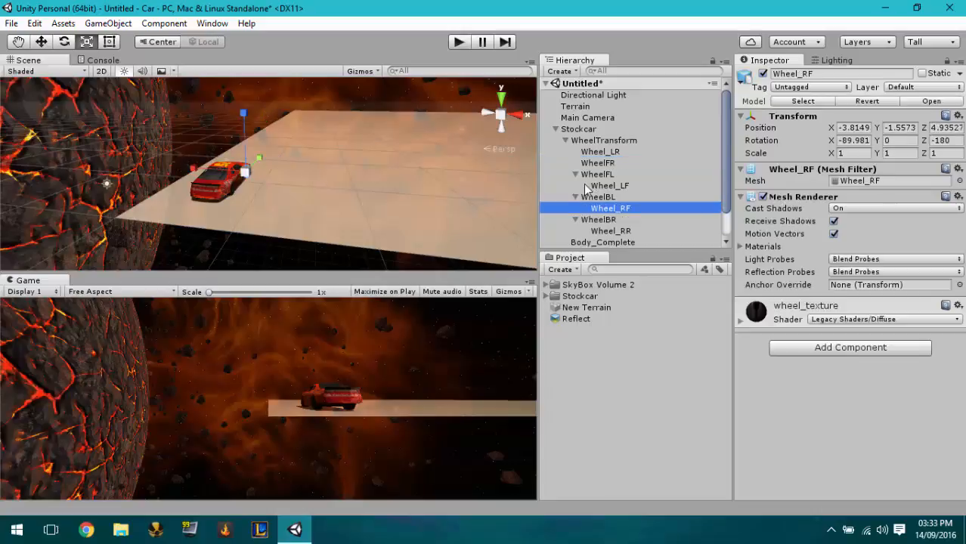
pyautogui.hotkey('ctrl', 'z')
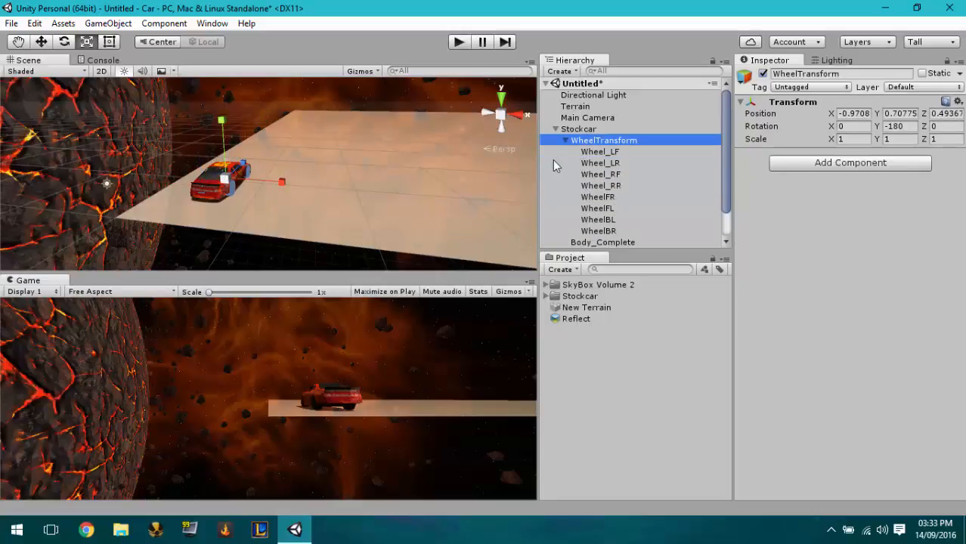
# - Move all four wheel meshes and the four empty wheel objects out of WheelTransform, directly under Stockcar
pyautogui.keyDown('alt'); pyautogui.moveTo(526, 168); pyautogui.dragTo(443, 189); pyautogui.keyUp('alt')
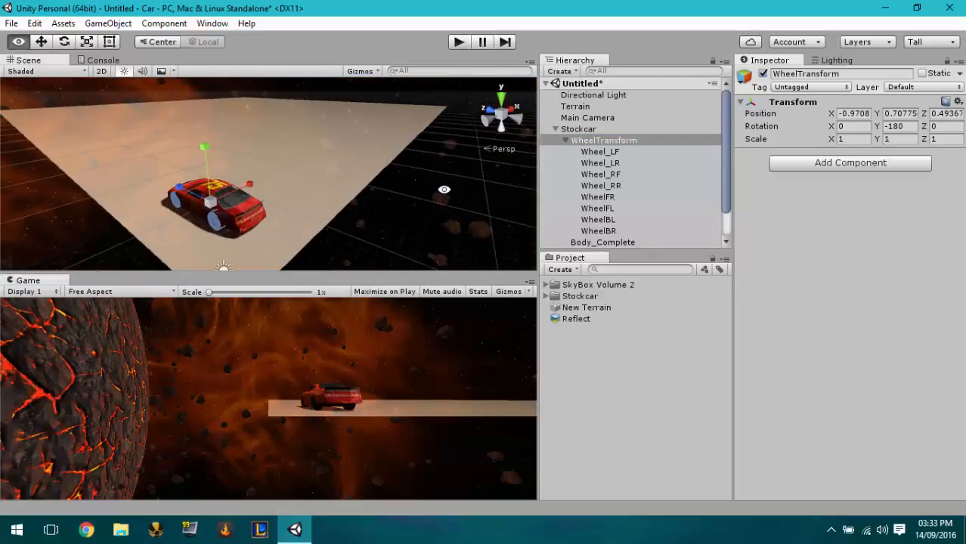
pyautogui.click(609, 153)
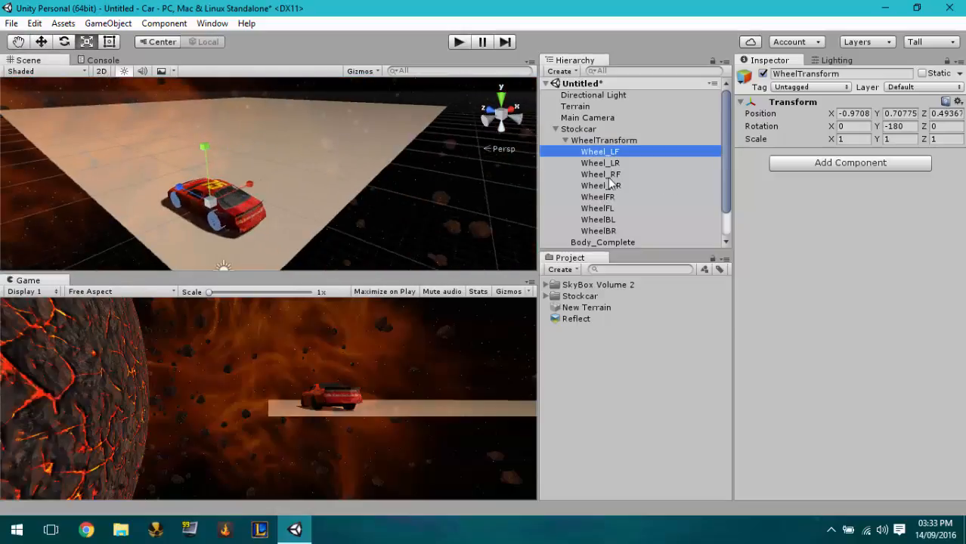
pyautogui.keyDown('shift'); pyautogui.click(598, 231); pyautogui.keyUp('shift')
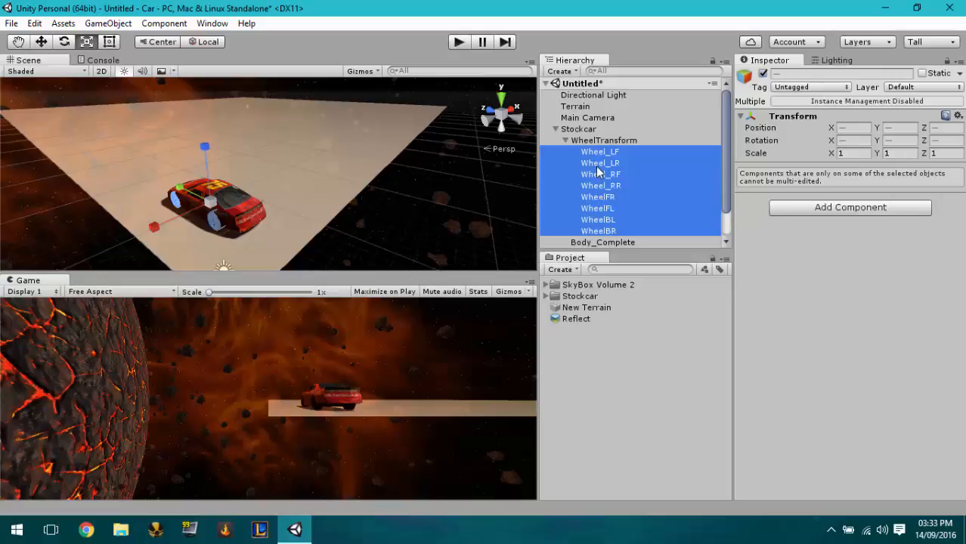
pyautogui.moveTo(597, 172); pyautogui.dragTo(605, 131)
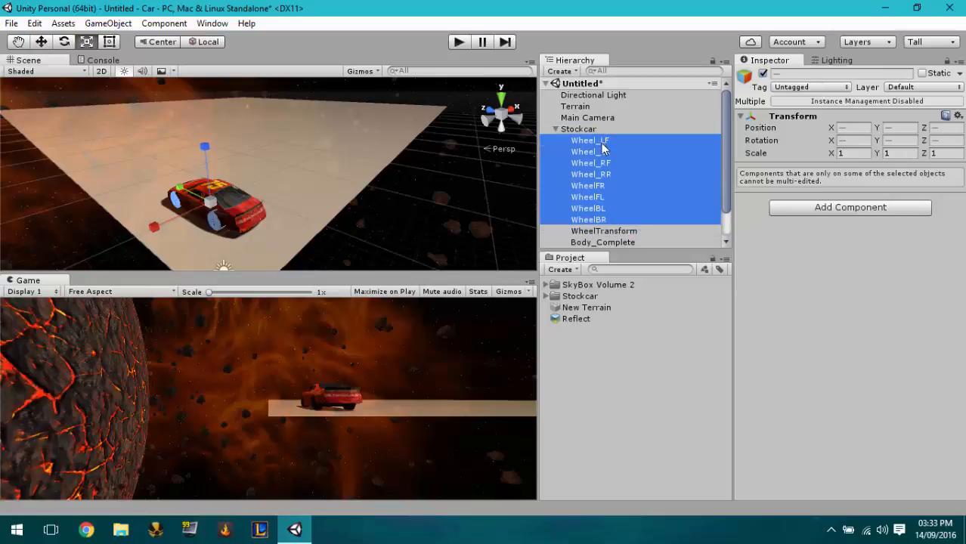
# - Set WheelTransform's position to 0, 0, 0 and its Y rotation to 0
pyautogui.click(604, 230)
pyautogui.click(853, 113)
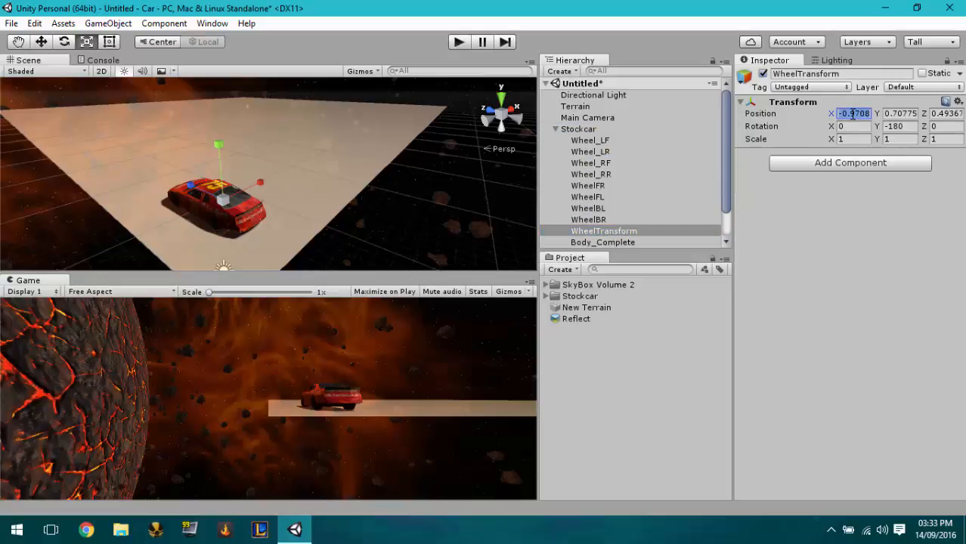
pyautogui.write('0')
pyautogui.press('Tab')
pyautogui.write('0')
pyautogui.press('Tab')
pyautogui.write('0')
pyautogui.click(903, 129)
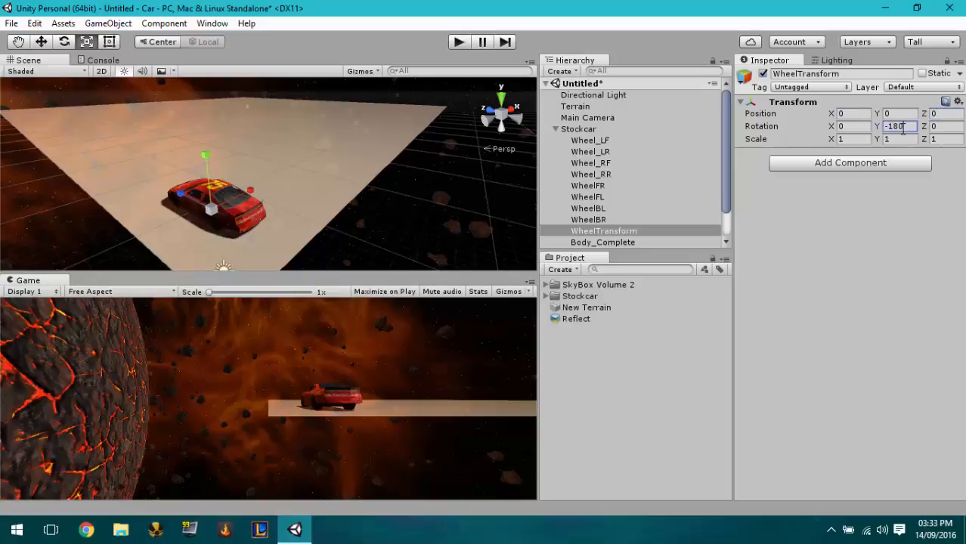
pyautogui.moveTo(903, 129); pyautogui.dragTo(886, 129)
pyautogui.write('0')
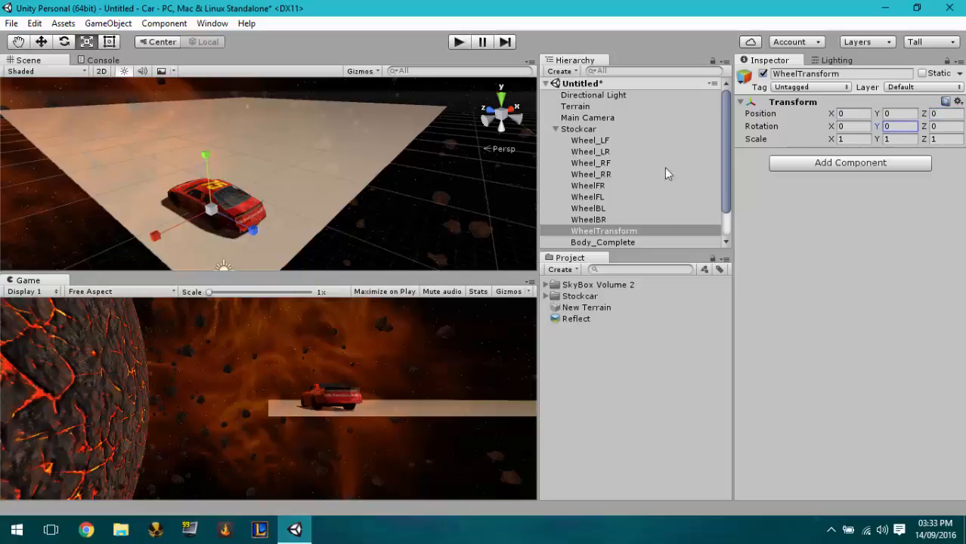
# - Move the meshes Wheel_LF, Wheel_LR, Wheel_RF and Wheel_RR back into WheelTransform and collapse the group
pyautogui.click(606, 175)
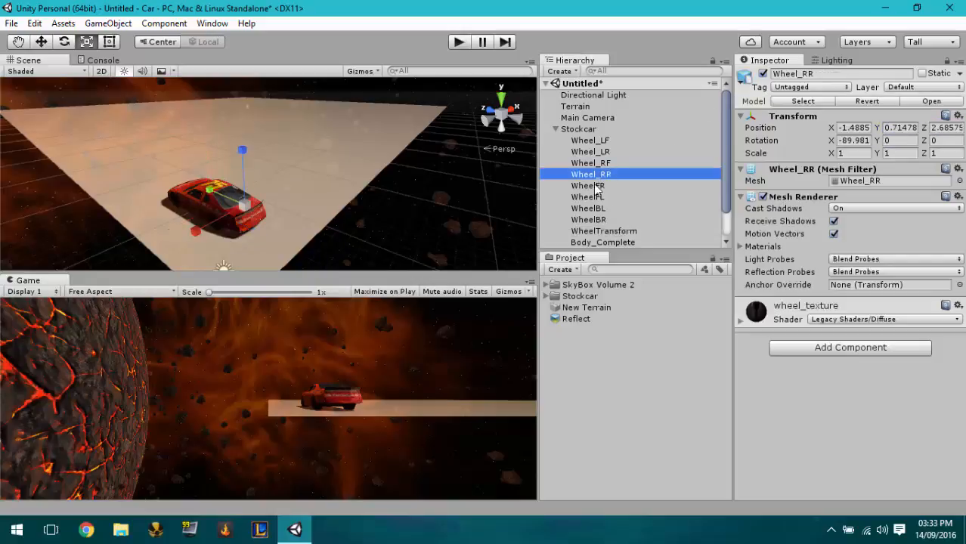
pyautogui.click(599, 209)
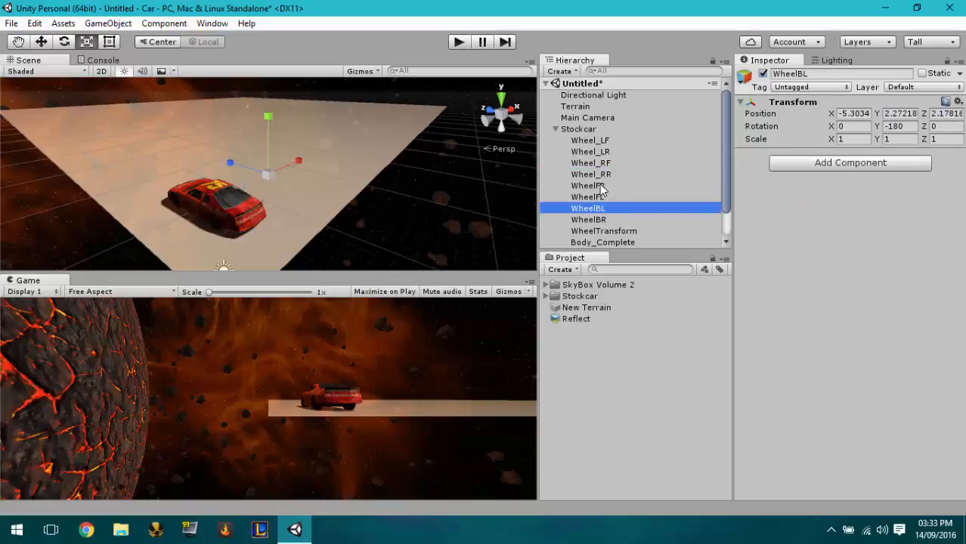
pyautogui.click(606, 176)
pyautogui.keyDown('shift'); pyautogui.click(605, 143); pyautogui.keyUp('shift')
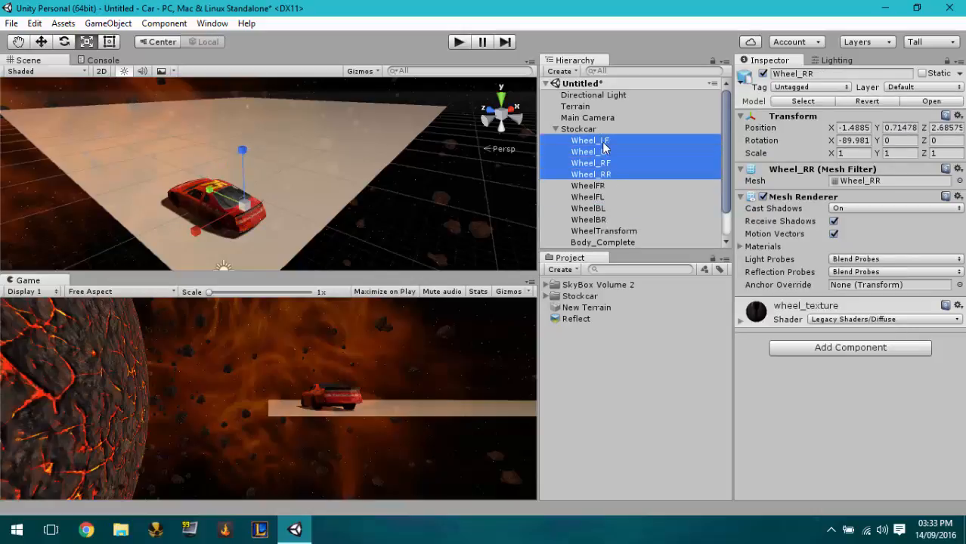
pyautogui.moveTo(597, 157); pyautogui.dragTo(603, 234)
pyautogui.click(565, 186)
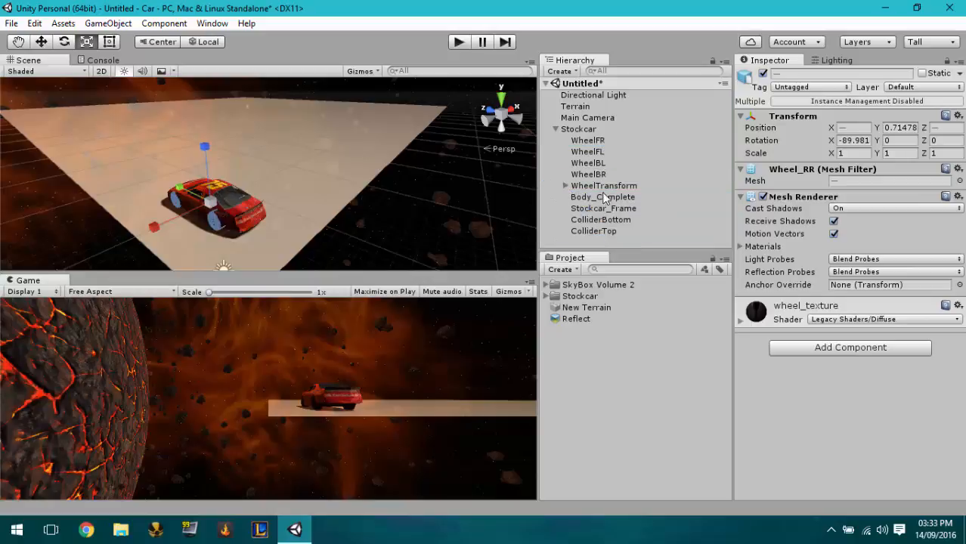
# - Set the position of WheelFR, WheelFL, WheelBL and WheelBR to 0, 0, 0
pyautogui.click(597, 175)
pyautogui.keyDown('shift'); pyautogui.click(590, 141); pyautogui.keyUp('shift')
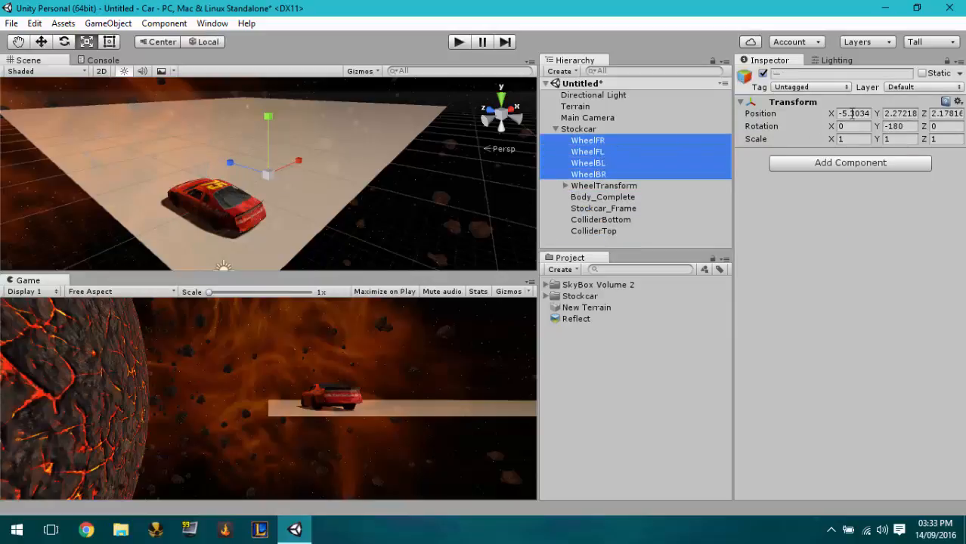
pyautogui.click(852, 113)
pyautogui.write('0')
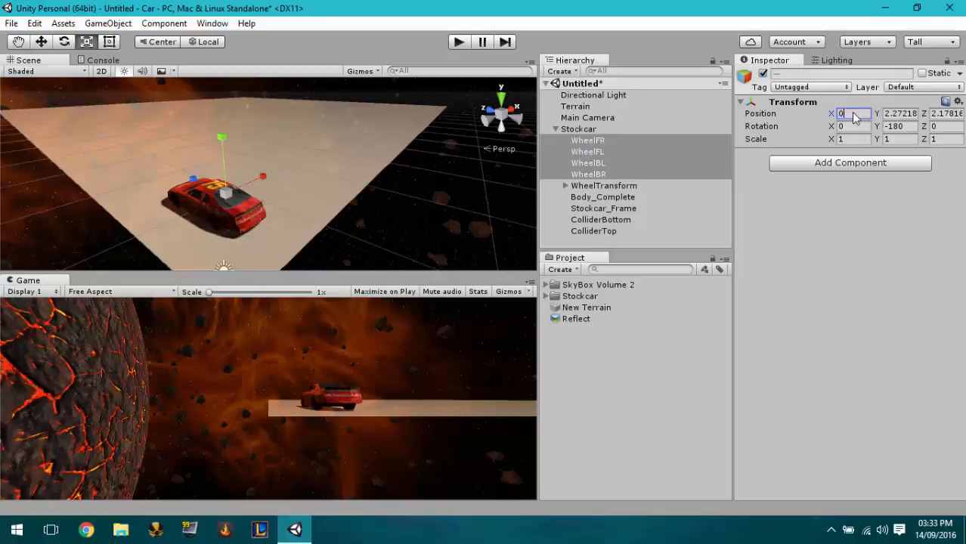
pyautogui.press('Tab')
pyautogui.write('0')
pyautogui.press('Tab')
pyautogui.write('0')
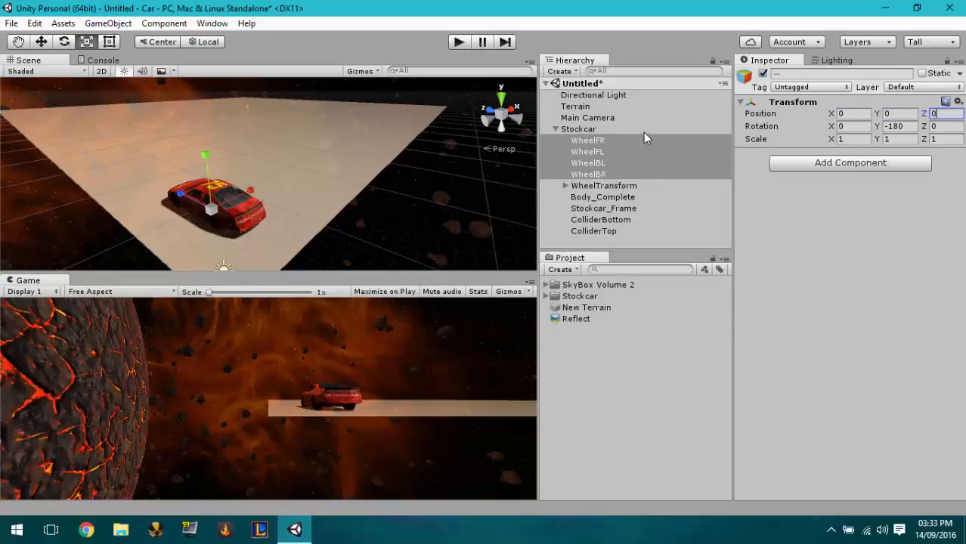
# - Move the four empty wheel objects WheelFR, WheelFL, WheelBL and WheelBR into WheelTransform
pyautogui.click(631, 139)
pyautogui.press('Down')
pyautogui.press('Down')
pyautogui.press('Down')
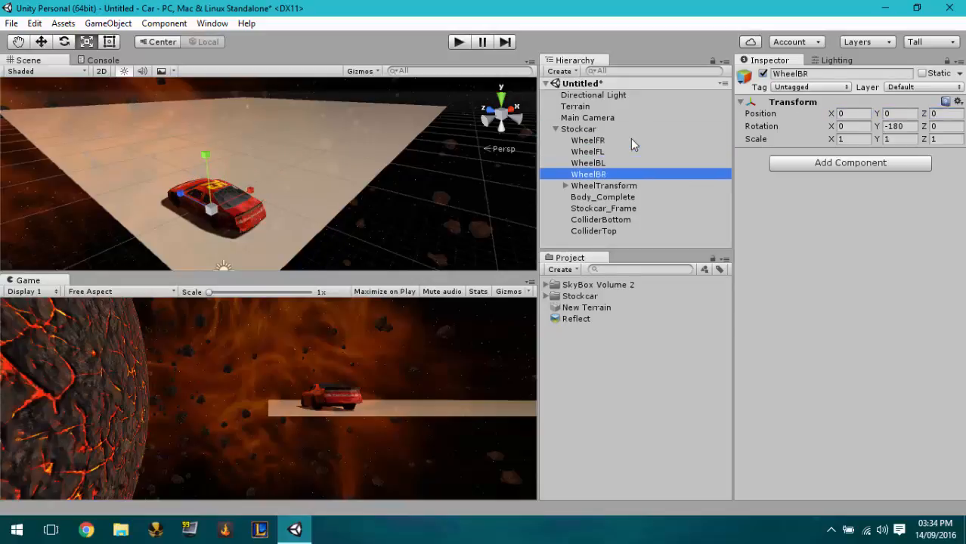
pyautogui.hotkey('shift', 'Up')
pyautogui.hotkey('shift', 'Up')
pyautogui.hotkey('shift', 'Up')
pyautogui.hotkey('shift', 'Up')
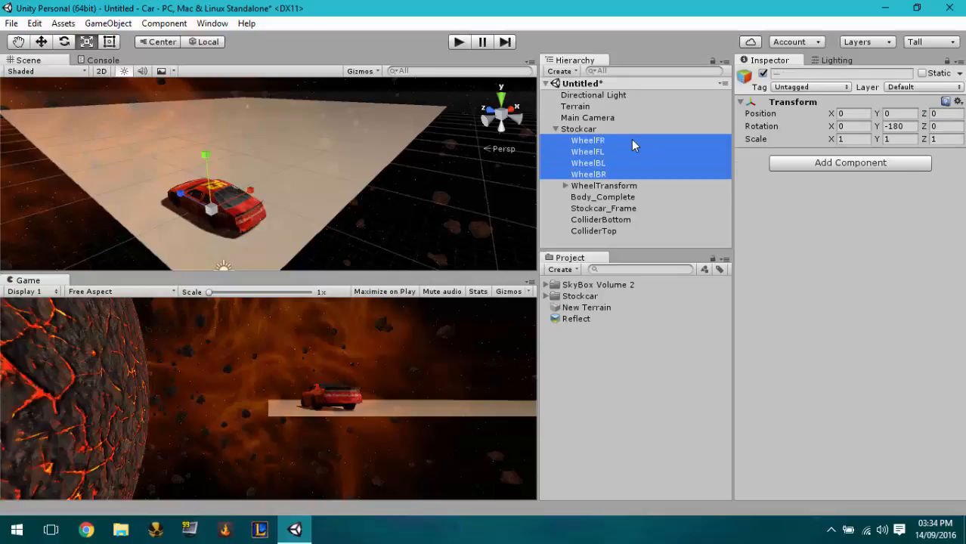
pyautogui.hotkey('shift', 'Down')
pyautogui.moveTo(629, 141); pyautogui.dragTo(604, 231)
# - Nest Wheel_RR under WheelBR, Wheel_RF under WheelFR, Wheel_LR under WheelBL and Wheel_LF under WheelFL, and collapse the four wheel objects
pyautogui.click(623, 188)
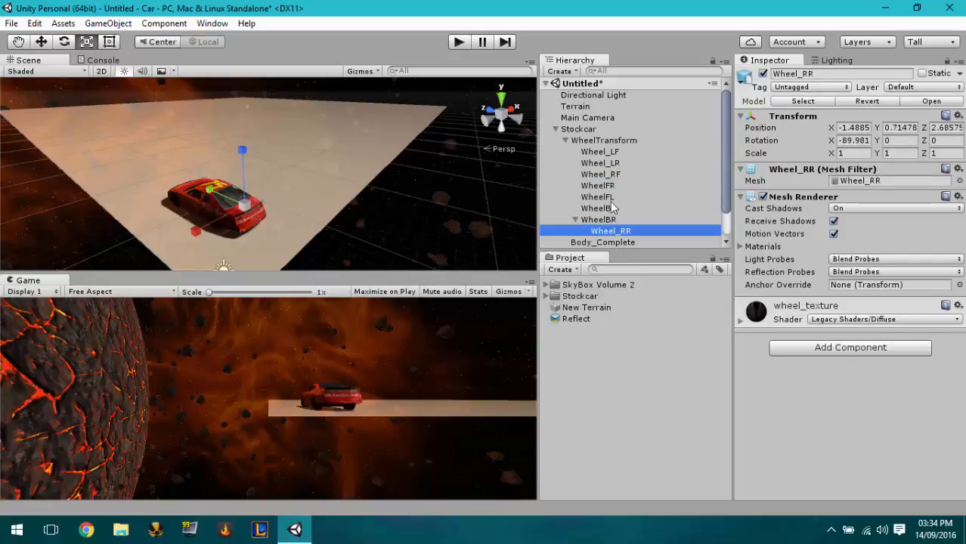
pyautogui.click(614, 176)
pyautogui.moveTo(614, 177); pyautogui.dragTo(608, 211)
pyautogui.click(613, 164)
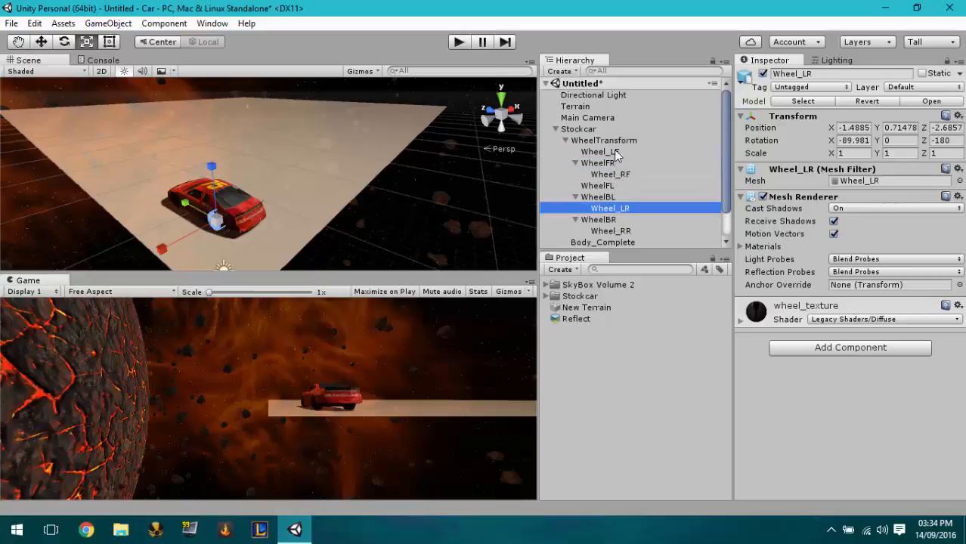
pyautogui.moveTo(616, 154); pyautogui.dragTo(610, 185)
pyautogui.click(575, 151)
pyautogui.click(575, 163)
pyautogui.click(575, 174)
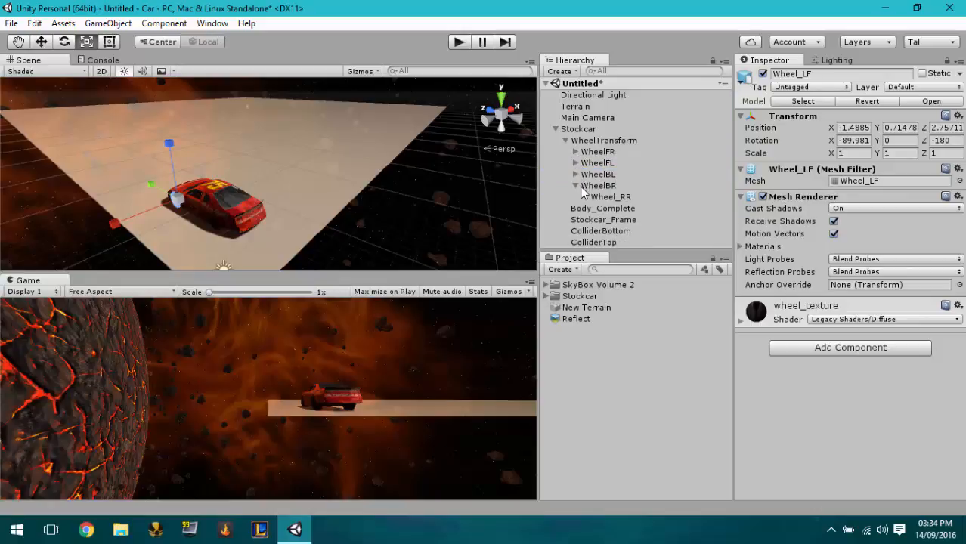
pyautogui.click(585, 187)
pyautogui.click(575, 185)
# - Try rotating WheelFL with Y at 0, Z at 180 and X at 180, ending with X at 1
pyautogui.click(596, 164)
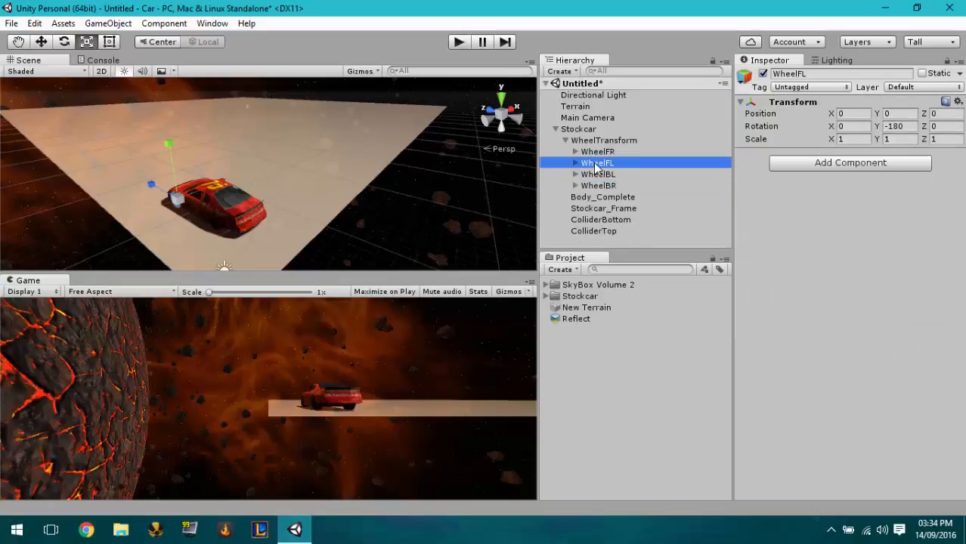
pyautogui.press('f')
pyautogui.keyDown('alt'); pyautogui.moveTo(233, 175); pyautogui.dragTo(358, 179); pyautogui.keyUp('alt')
pyautogui.click(907, 127)
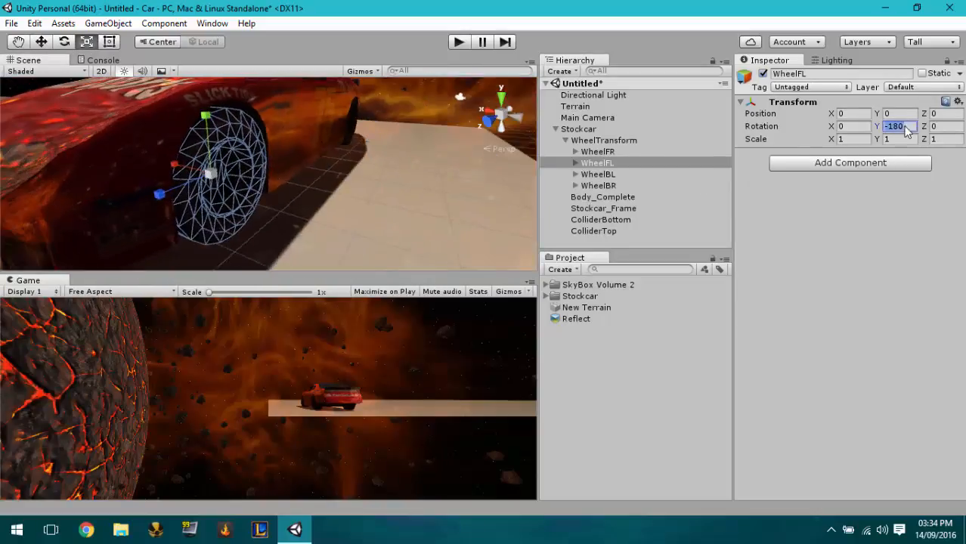
pyautogui.write('0')
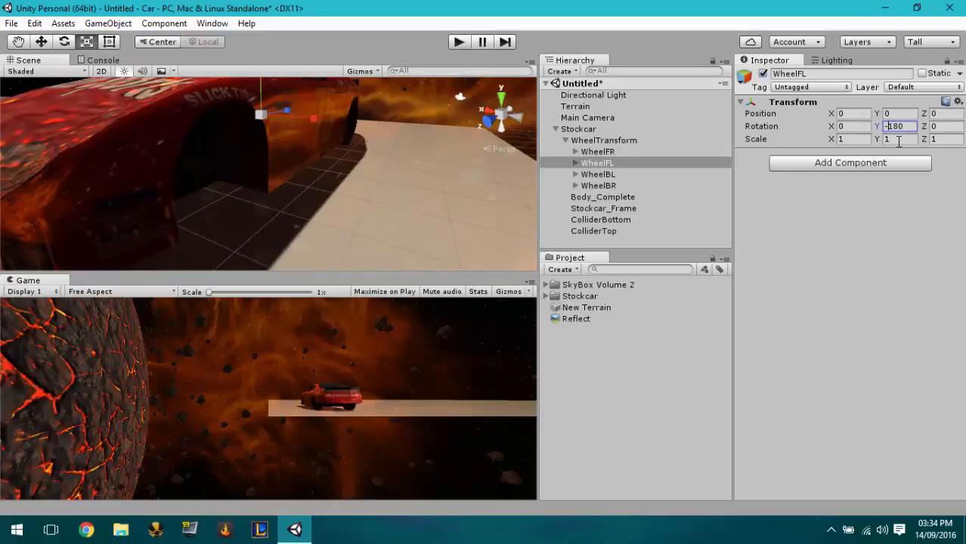
pyautogui.click(953, 126)
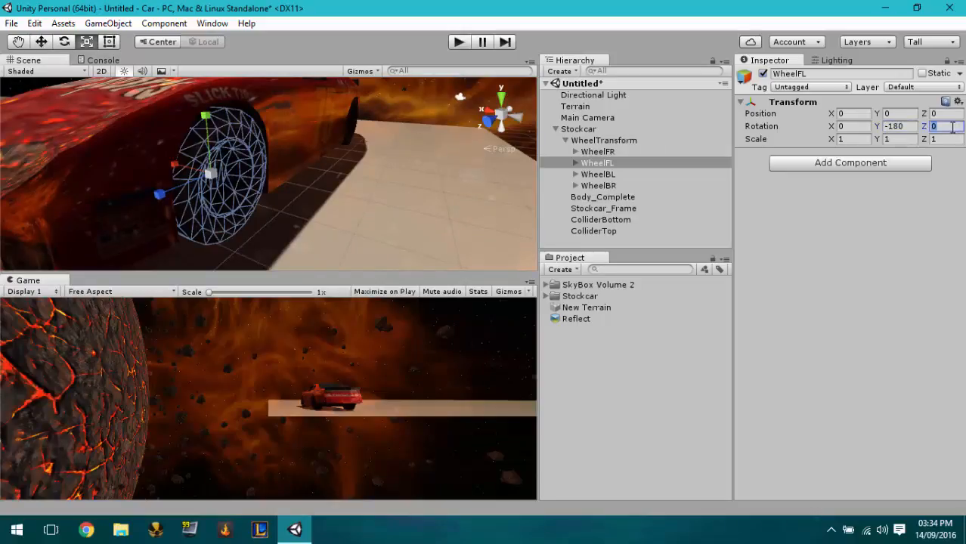
pyautogui.write('180')
pyautogui.press('Escape')
pyautogui.click(850, 126)
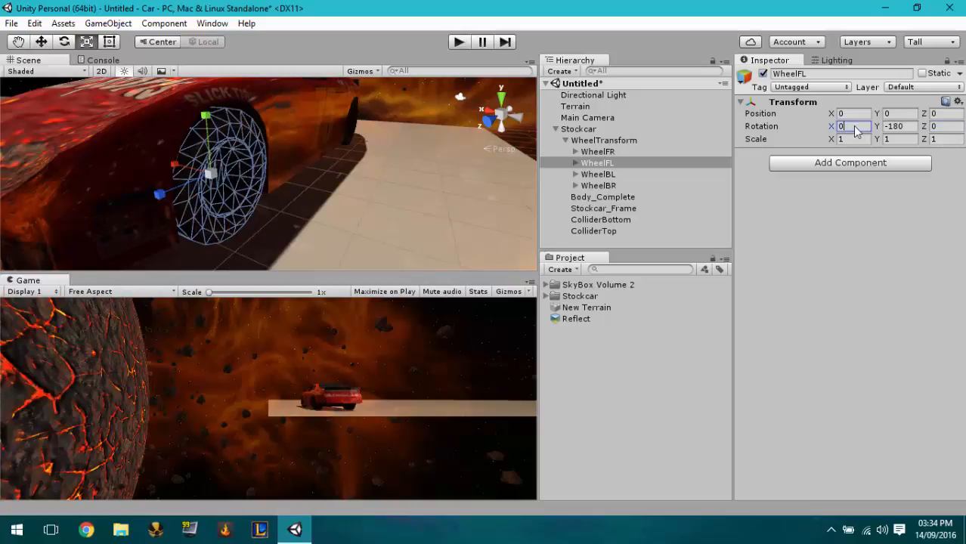
pyautogui.write('180')
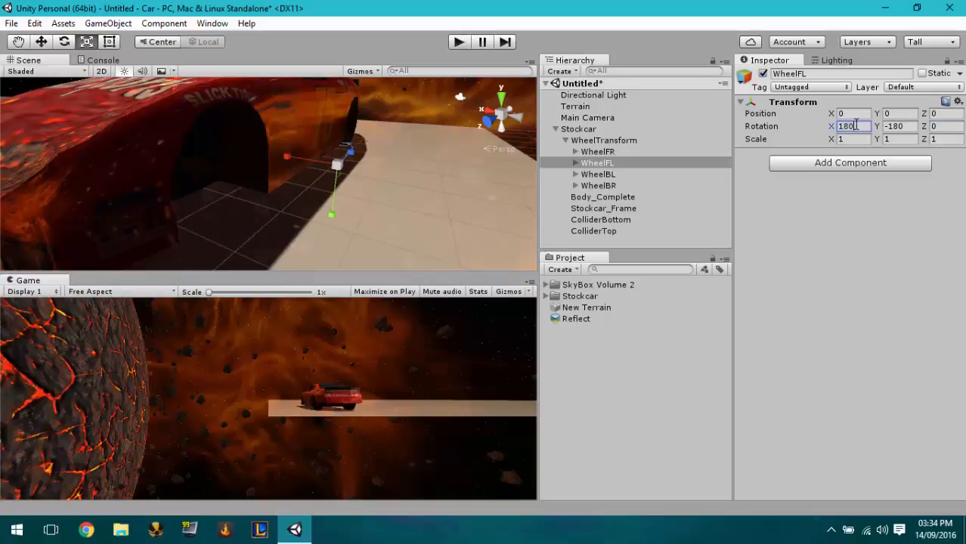
pyautogui.press('BackSpace')
pyautogui.press('BackSpace')
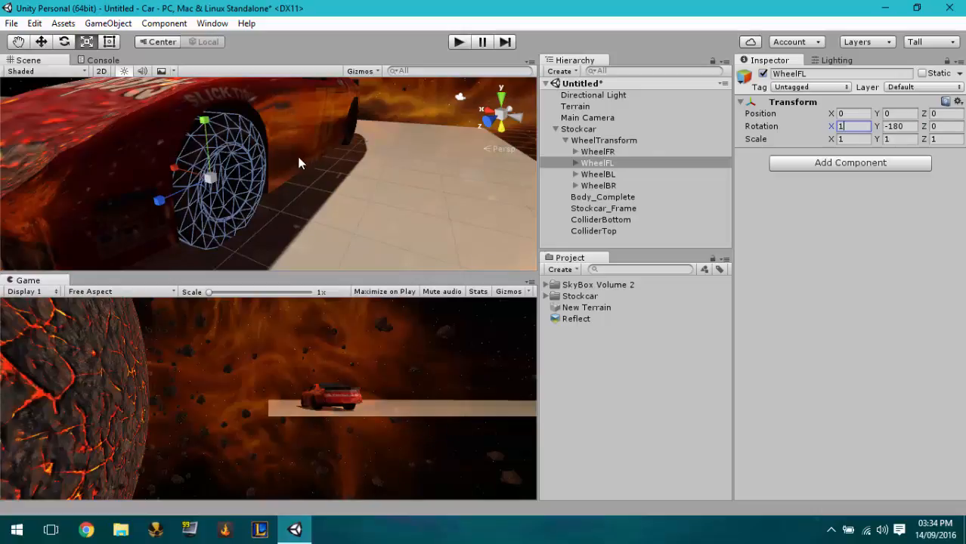
# - Rotate the Wheel_LF mesh freehand in the scene and set its Z rotation to 180
pyautogui.click(236, 170)
pyautogui.press('e')
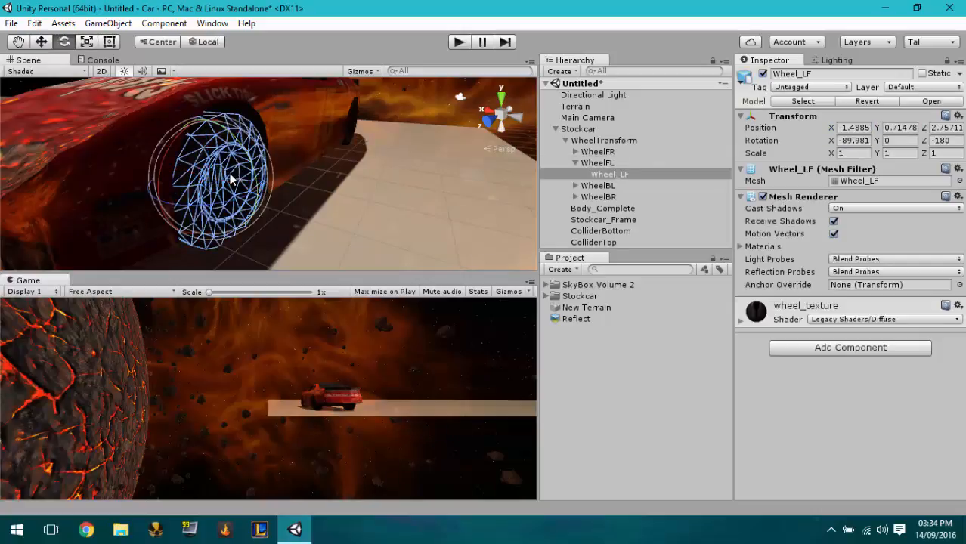
pyautogui.moveTo(229, 213); pyautogui.dragTo(423, 205)
pyautogui.click(954, 141)
pyautogui.write('180')
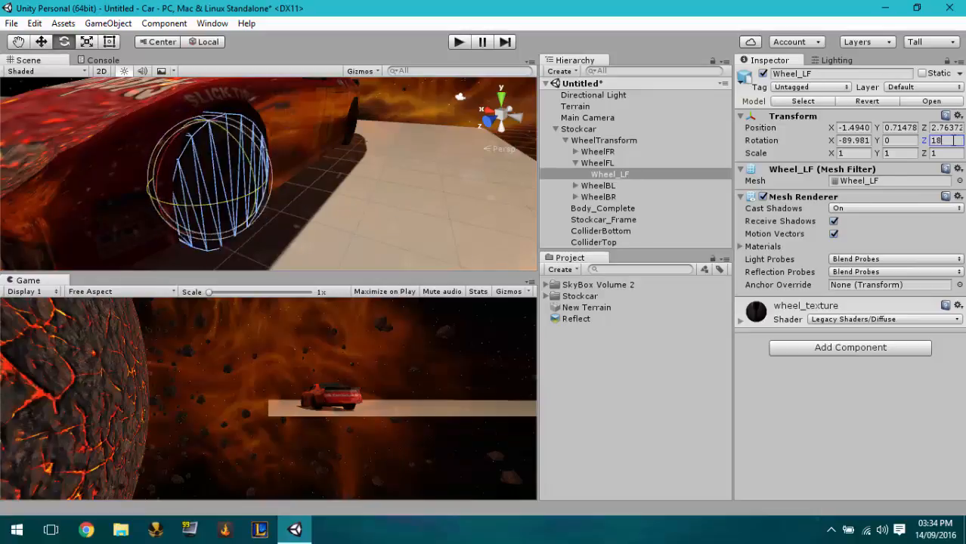
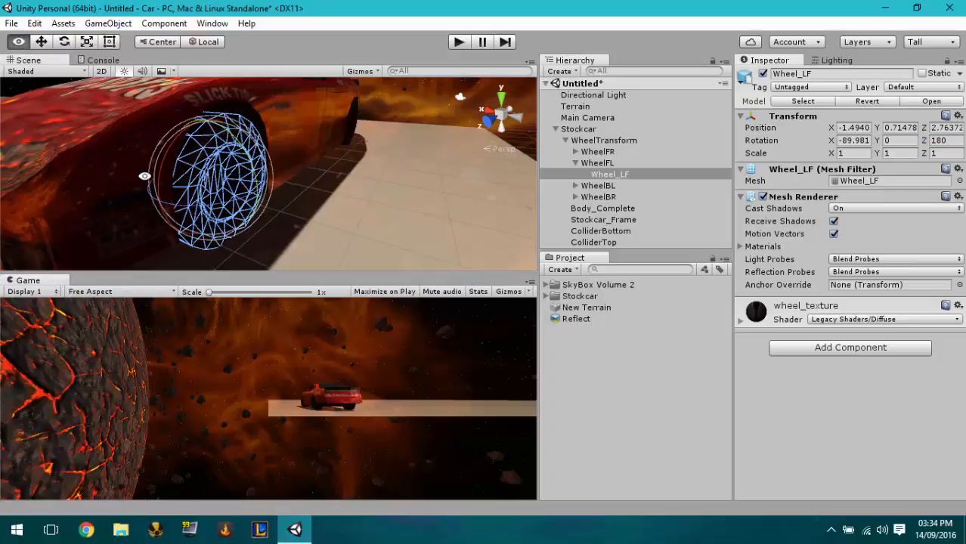
pyautogui.keyDown('alt'); pyautogui.moveTo(145, 176); pyautogui.dragTo(332, 166); pyautogui.keyUp('alt')
pyautogui.scroll(-5, 300, 172)
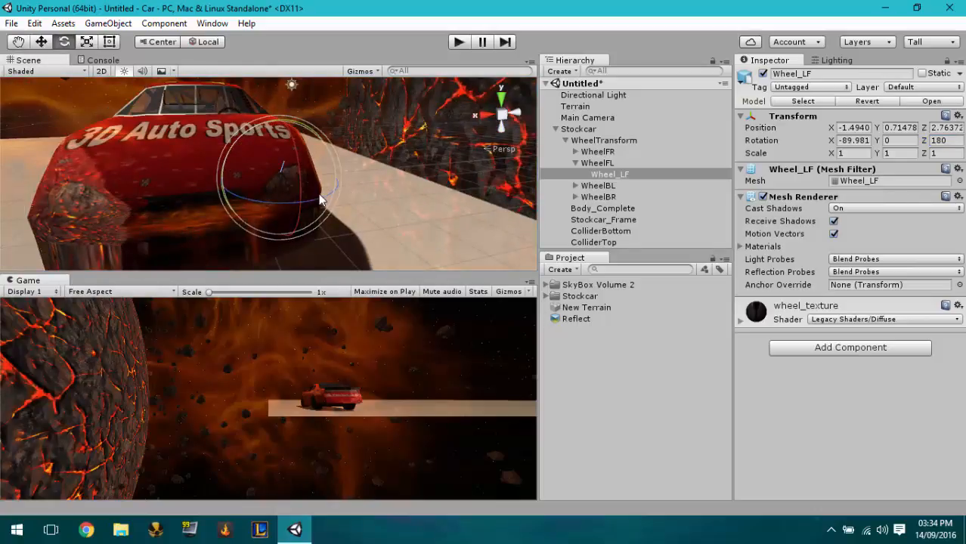
pyautogui.moveTo(314, 196); pyautogui.dragTo(260, 229)
pyautogui.keyDown('alt'); pyautogui.moveTo(436, 177); pyautogui.dragTo(317, 191); pyautogui.keyUp('alt')
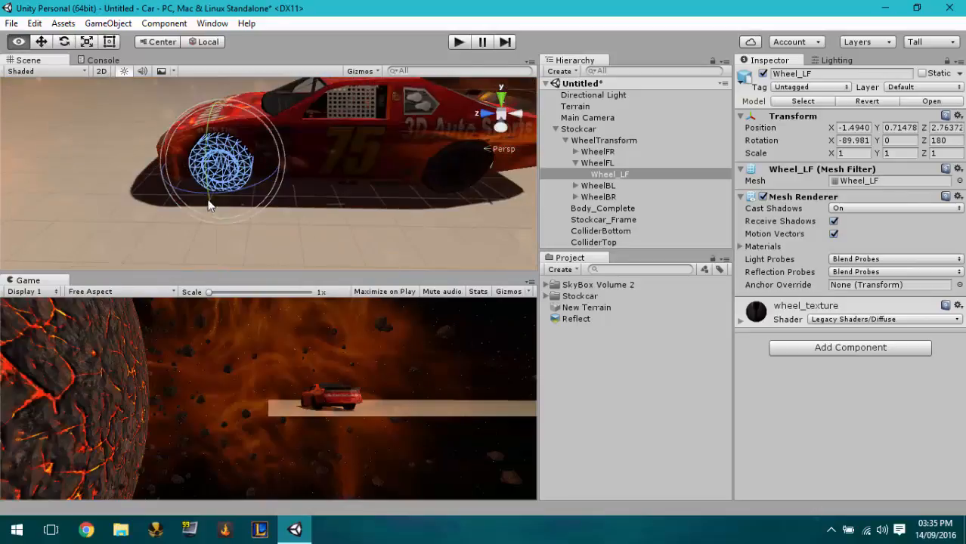
# - Set the Z rotation of the rear wheel mesh Wheel_LR to 180
pyautogui.click(315, 190)
pyautogui.click(463, 183)
pyautogui.click(463, 182)
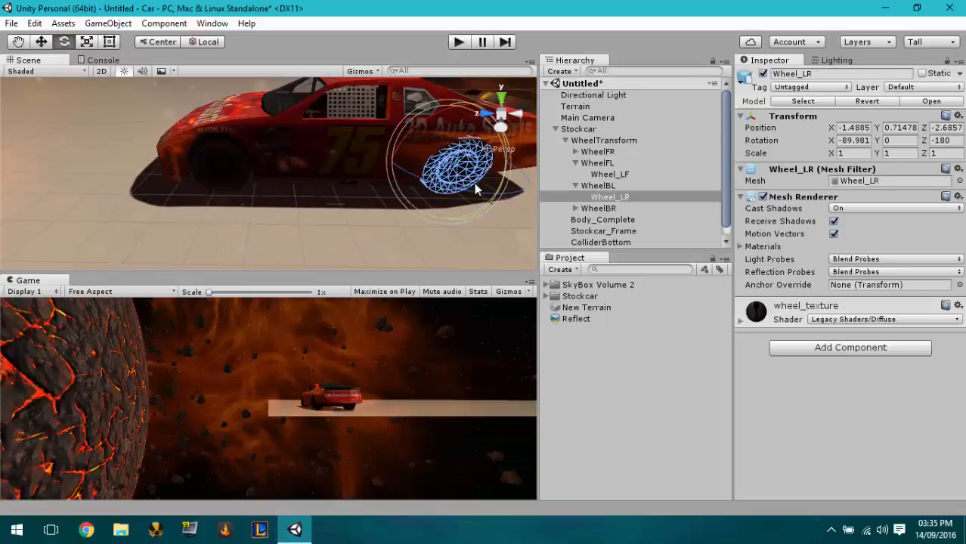
pyautogui.click(956, 141)
pyautogui.write('180')
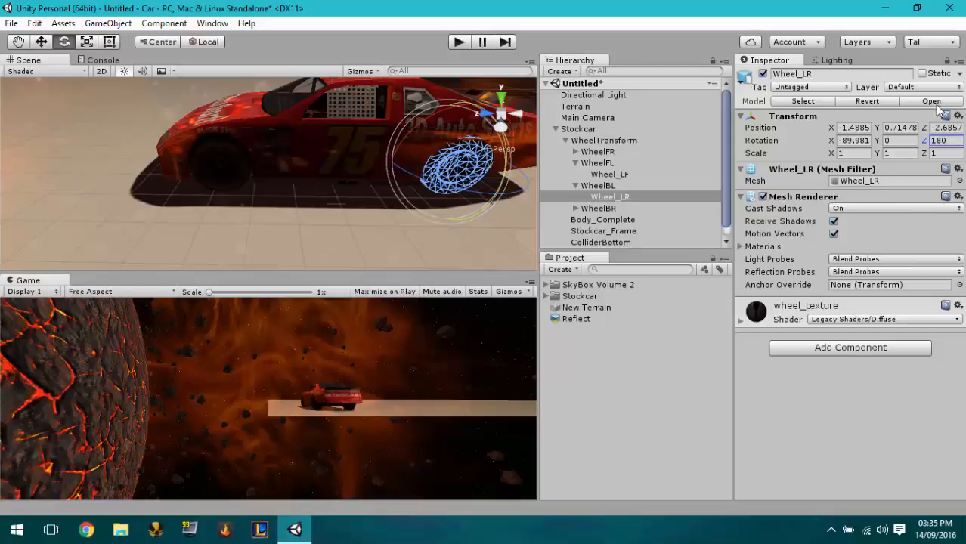
# - Set the Z and X rotation of the Wheel_RF mesh to 0 and inspect the wheel from the side and front
pyautogui.keyDown('alt'); pyautogui.moveTo(128, 166); pyautogui.dragTo(337, 269); pyautogui.keyUp('alt')
pyautogui.click(253, 268)
pyautogui.click(945, 141)
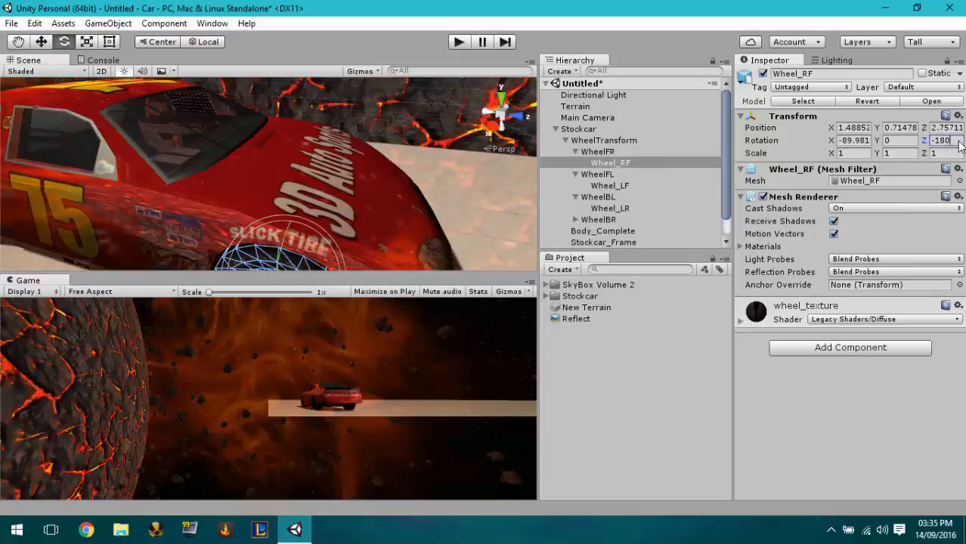
pyautogui.write('0')
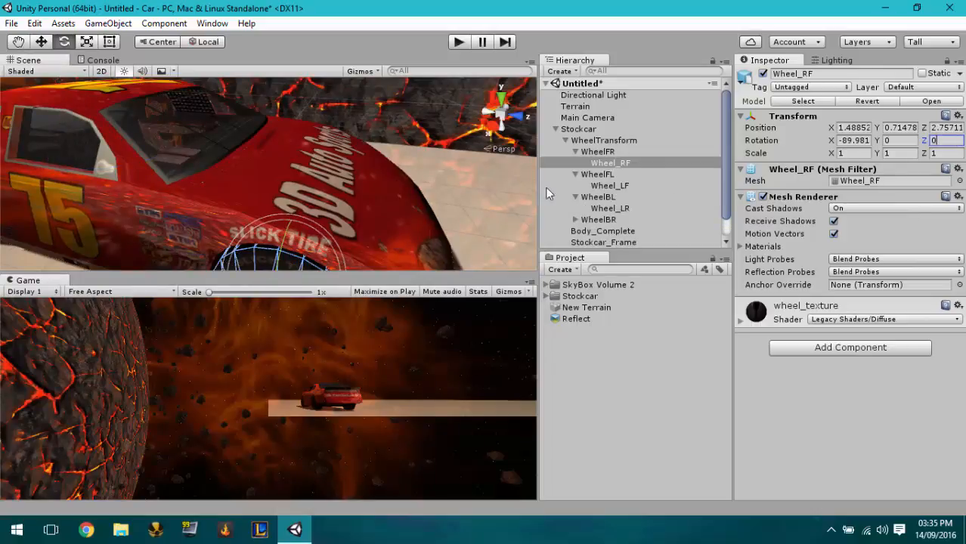
pyautogui.write('0')
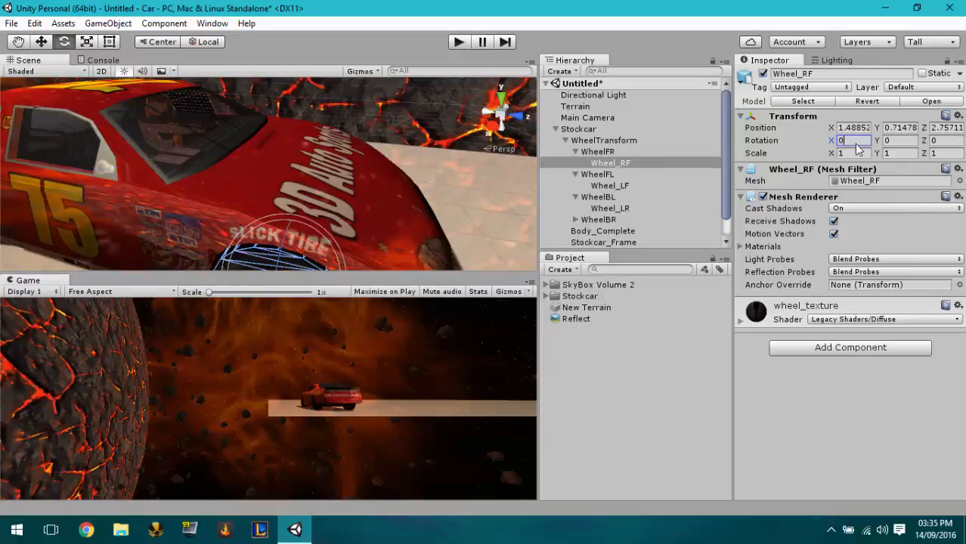
pyautogui.keyDown('alt'); pyautogui.moveTo(314, 235); pyautogui.dragTo(333, 185); pyautogui.keyUp('alt')
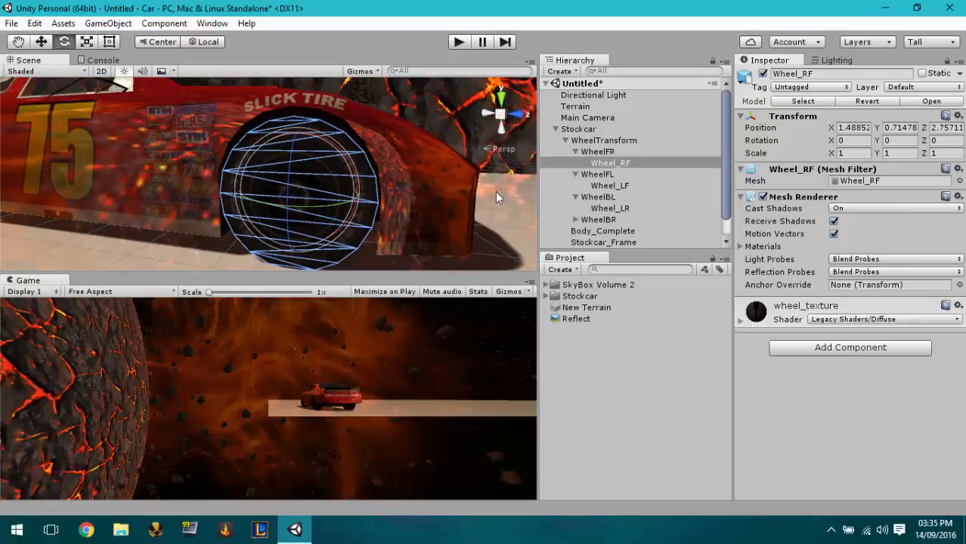
pyautogui.keyDown('alt'); pyautogui.moveTo(318, 189); pyautogui.dragTo(226, 193); pyautogui.keyUp('alt')
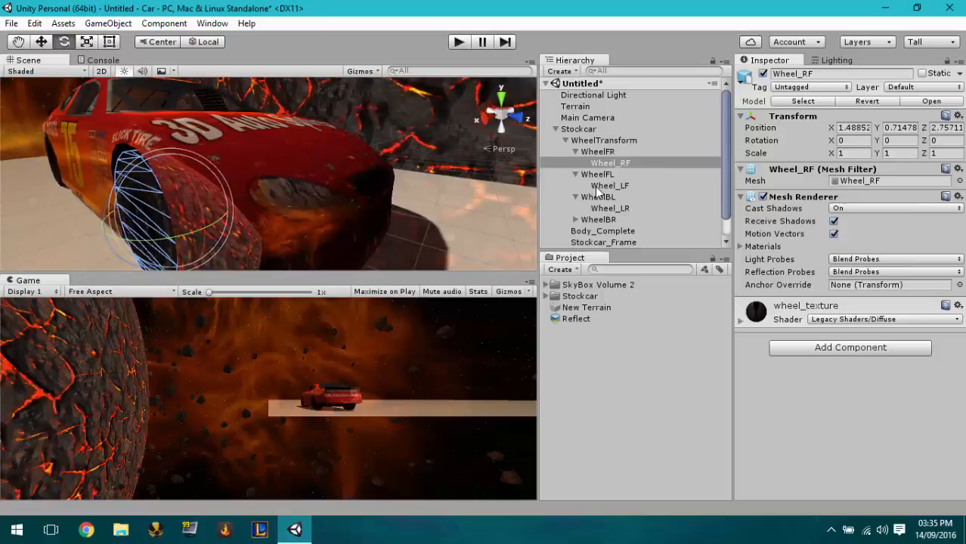
# - Set the X and Z rotation of Wheel_RF, Wheel_LF and Wheel_LR to 0 together
pyautogui.keyDown('ctrl'); pyautogui.click(604, 186); pyautogui.keyUp('ctrl')
pyautogui.keyDown('ctrl'); pyautogui.click(610, 209); pyautogui.keyUp('ctrl')
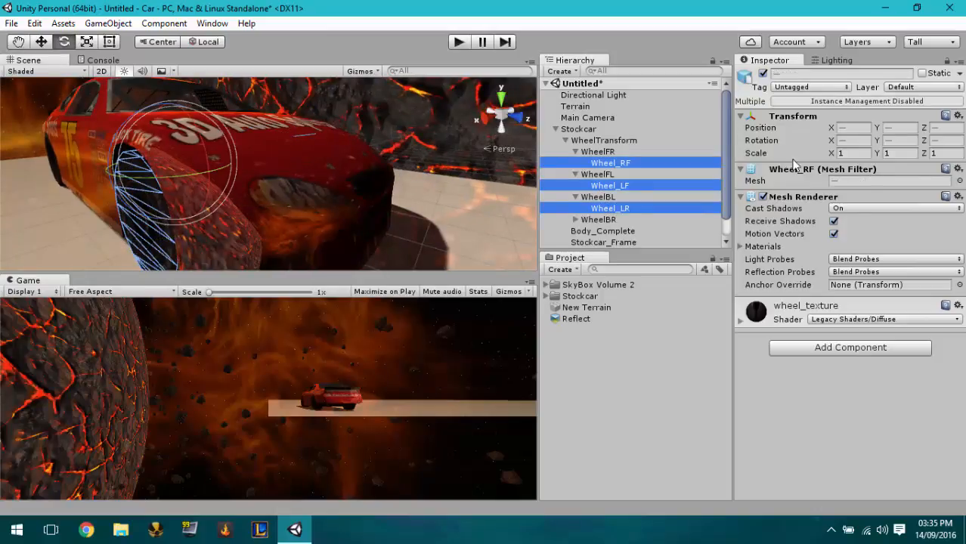
pyautogui.click(851, 140)
pyautogui.write('0')
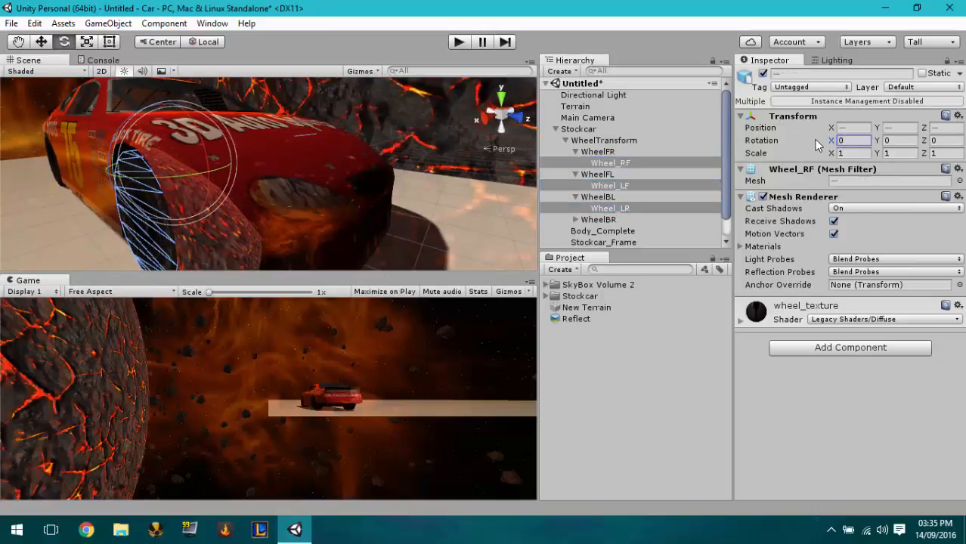
# - Compare the rotation values of the rear right wheel mesh Wheel_RR with those of the other wheel meshes
pyautogui.keyDown('alt'); pyautogui.moveTo(458, 167); pyautogui.dragTo(699, 176); pyautogui.keyUp('alt')
pyautogui.keyDown('alt'); pyautogui.moveTo(415, 198); pyautogui.dragTo(189, 179); pyautogui.keyUp('alt')
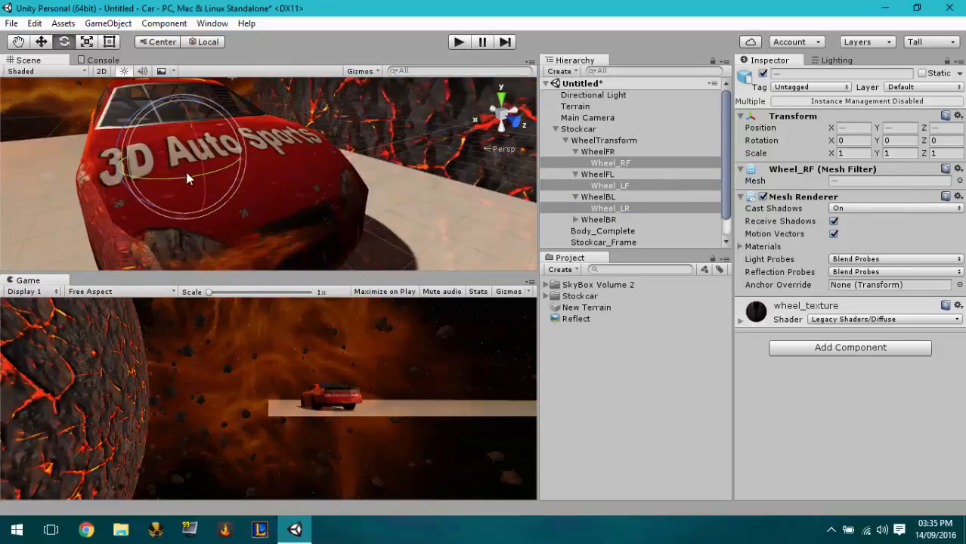
pyautogui.keyDown('alt'); pyautogui.moveTo(63, 160); pyautogui.dragTo(195, 176); pyautogui.keyUp('alt')
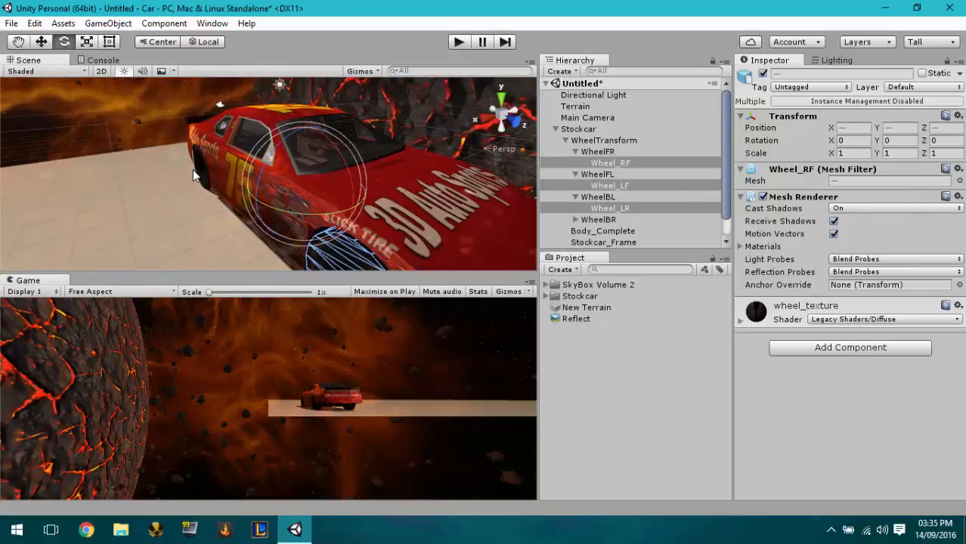
pyautogui.click(206, 170)
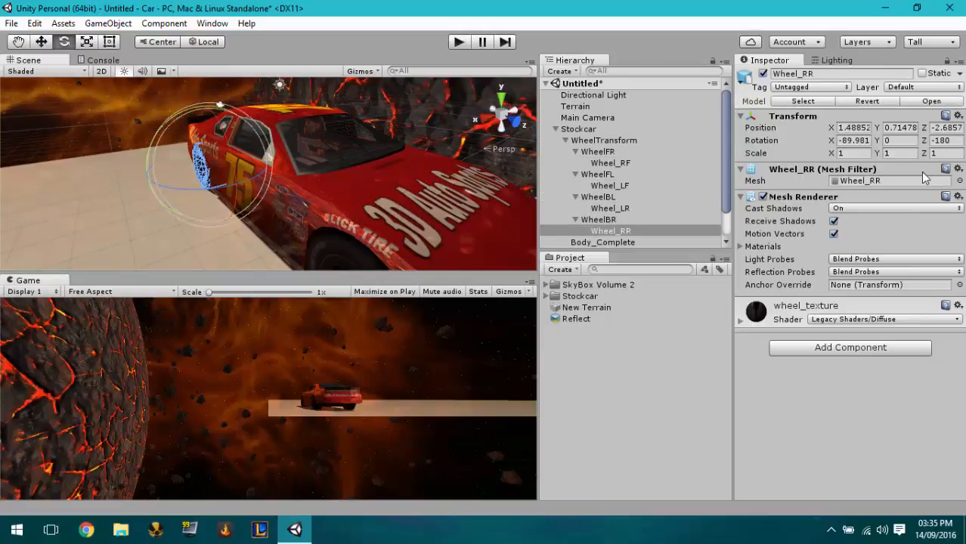
pyautogui.click(642, 208)
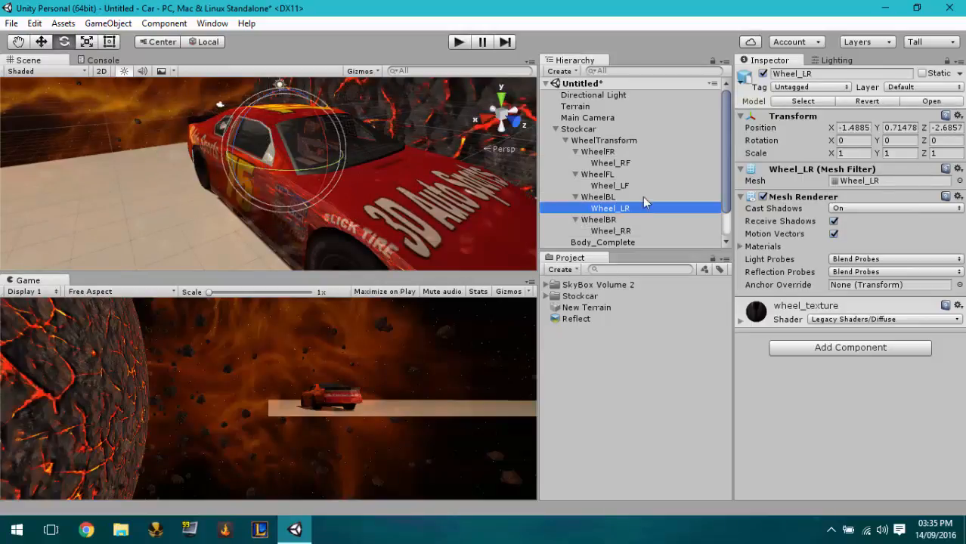
pyautogui.click(643, 185)
pyautogui.click(612, 162)
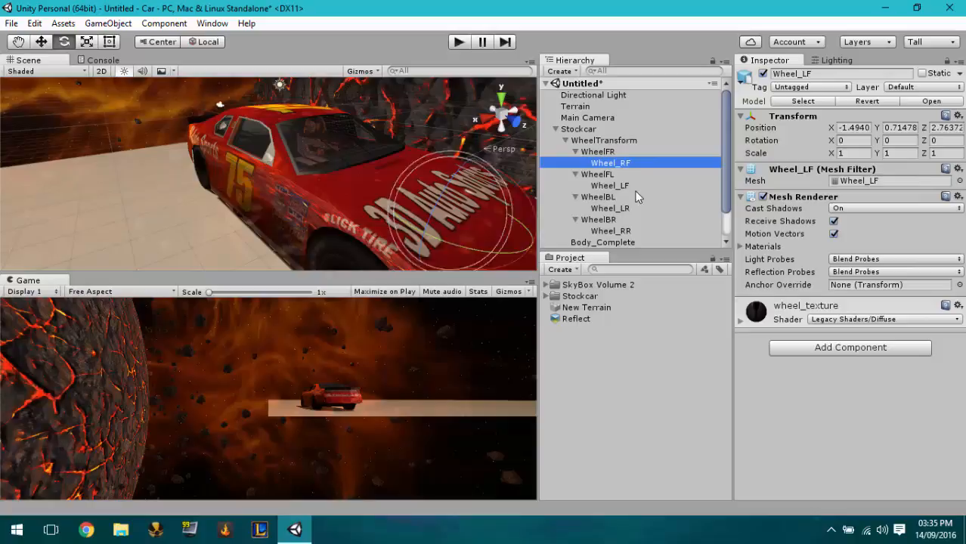
# - Set the X and Z rotation of the Wheel_RR mesh to 0 and inspect the car from several sides
pyautogui.click(611, 231)
pyautogui.click(854, 141)
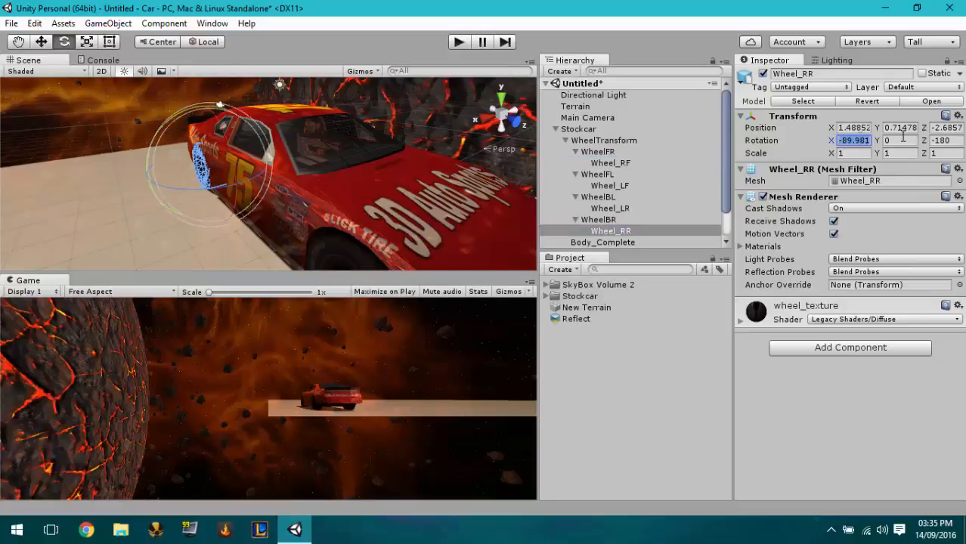
pyautogui.write('0')
pyautogui.press('Tab')
pyautogui.press('Tab')
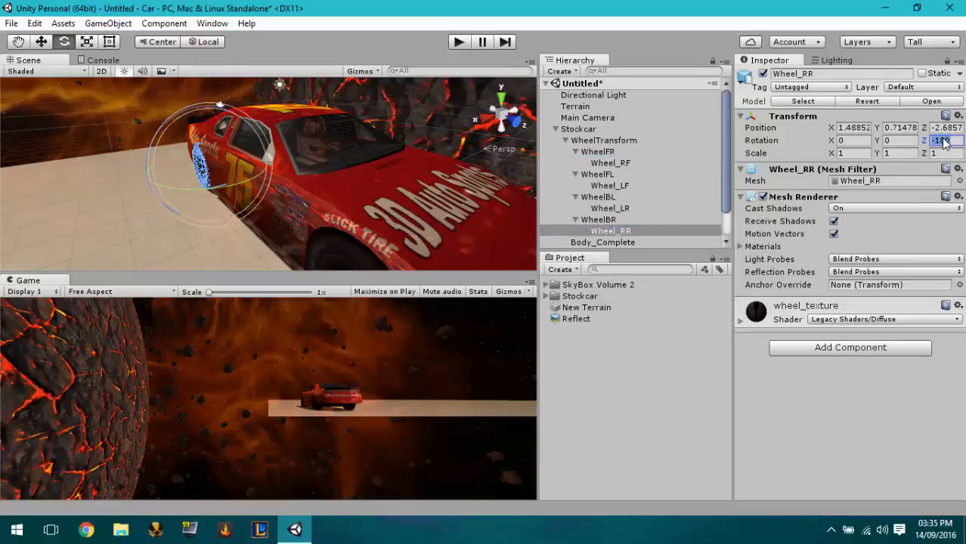
pyautogui.write('0')
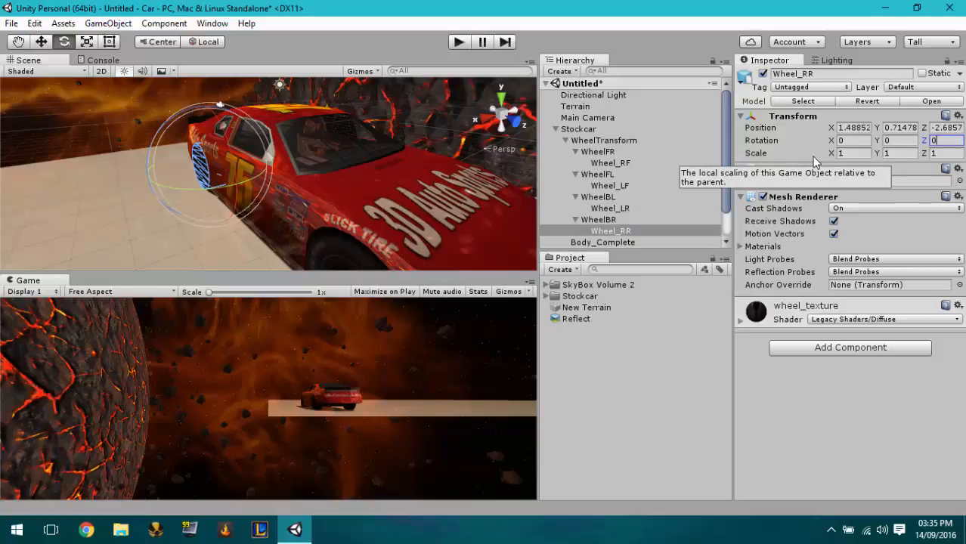
pyautogui.keyDown('alt'); pyautogui.moveTo(308, 190); pyautogui.dragTo(119, 185); pyautogui.keyUp('alt')
pyautogui.keyDown('alt'); pyautogui.moveTo(348, 188); pyautogui.dragTo(556, 218); pyautogui.keyUp('alt')
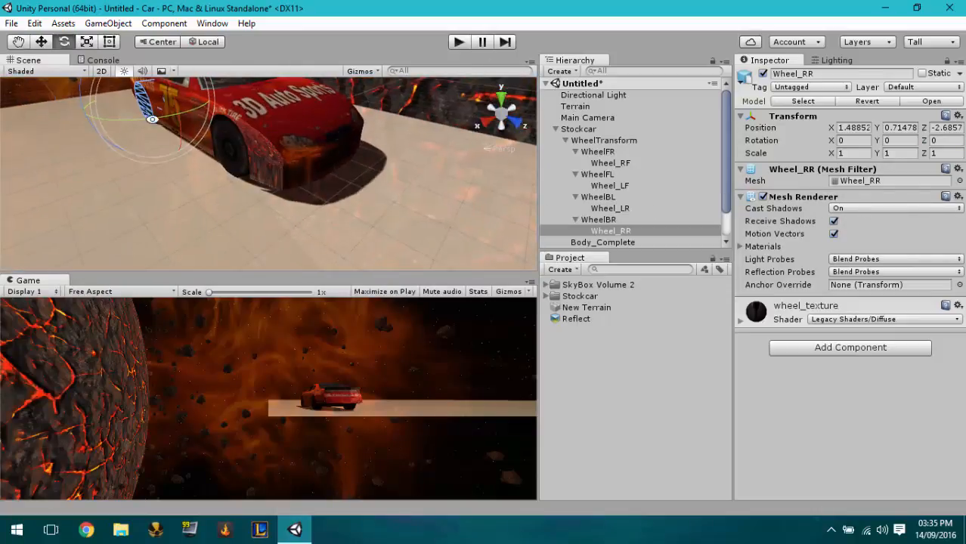
pyautogui.keyDown('alt'); pyautogui.moveTo(362, 185); pyautogui.dragTo(263, 206); pyautogui.keyUp('alt')
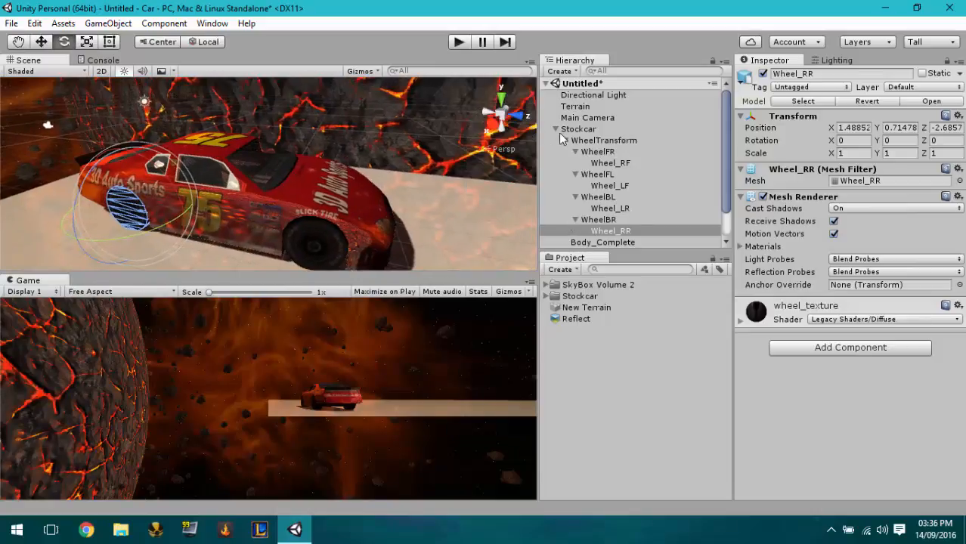
# - Collapse the four wheel objects in the hierarchy and duplicate their parent WheelTransform
pyautogui.click(576, 151)
pyautogui.click(575, 162)
pyautogui.click(576, 174)
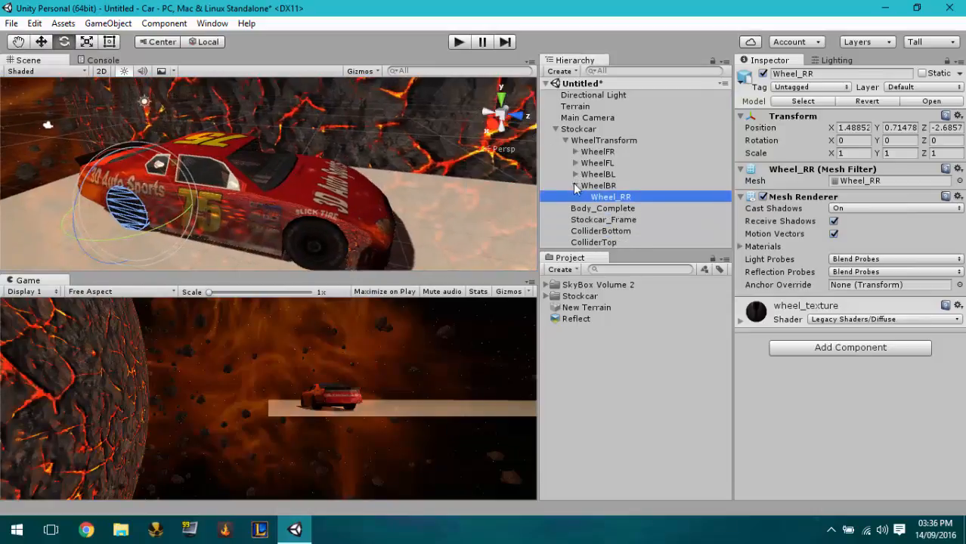
pyautogui.click(575, 185)
pyautogui.click(588, 142)
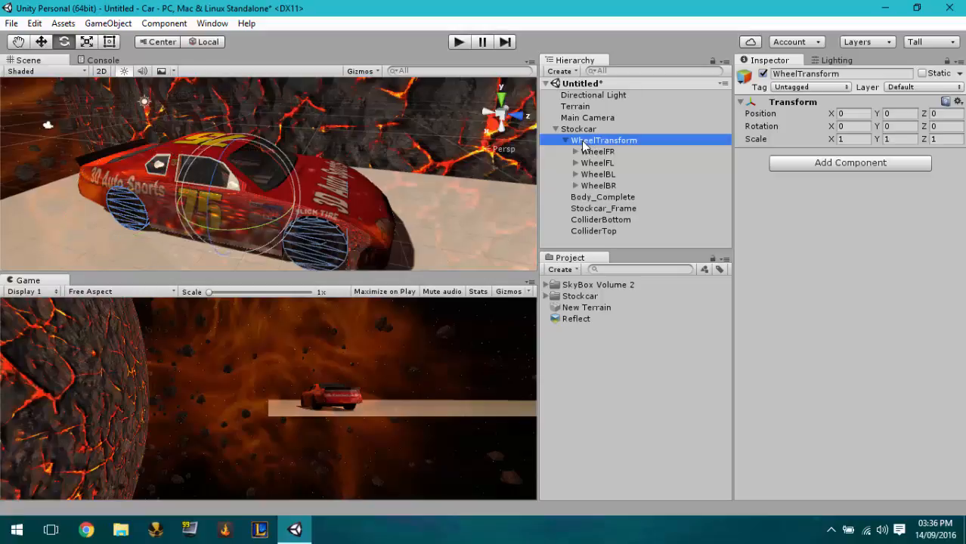
pyautogui.hotkey('ctrl', 'd')
pyautogui.click(566, 141)
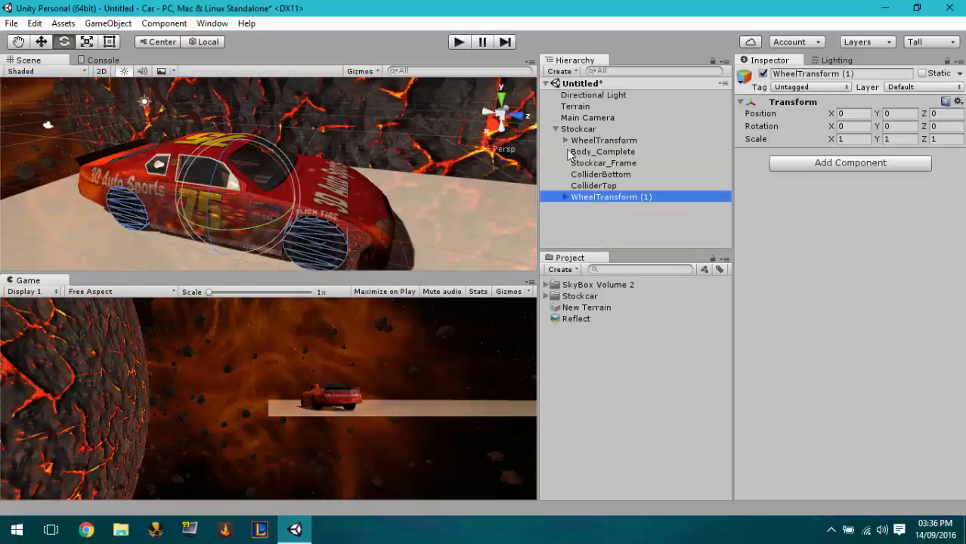
# - Rename the duplicated wheel group to WheelCollider and place it directly below WheelTransform inside Stockcar
pyautogui.click(598, 196)
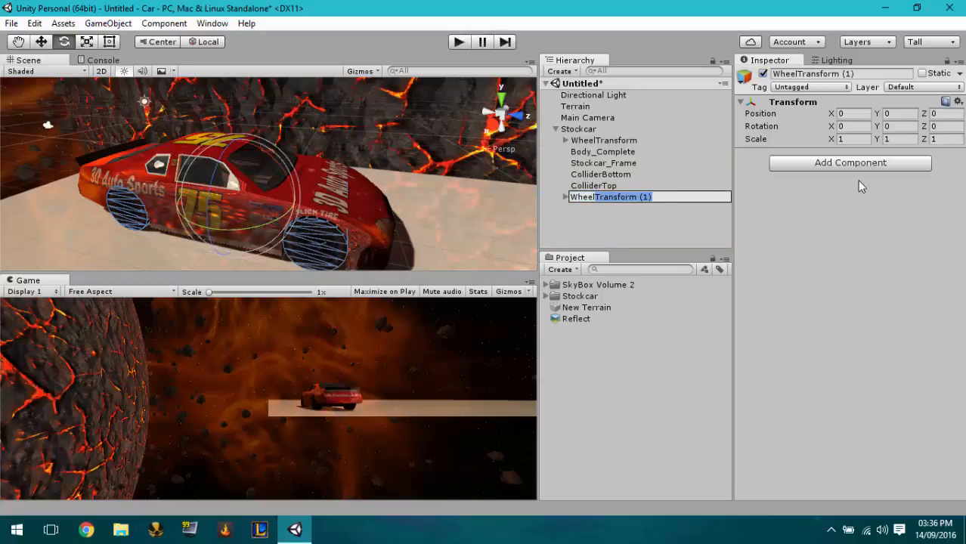
pyautogui.write('Collider')
pyautogui.press('Return')
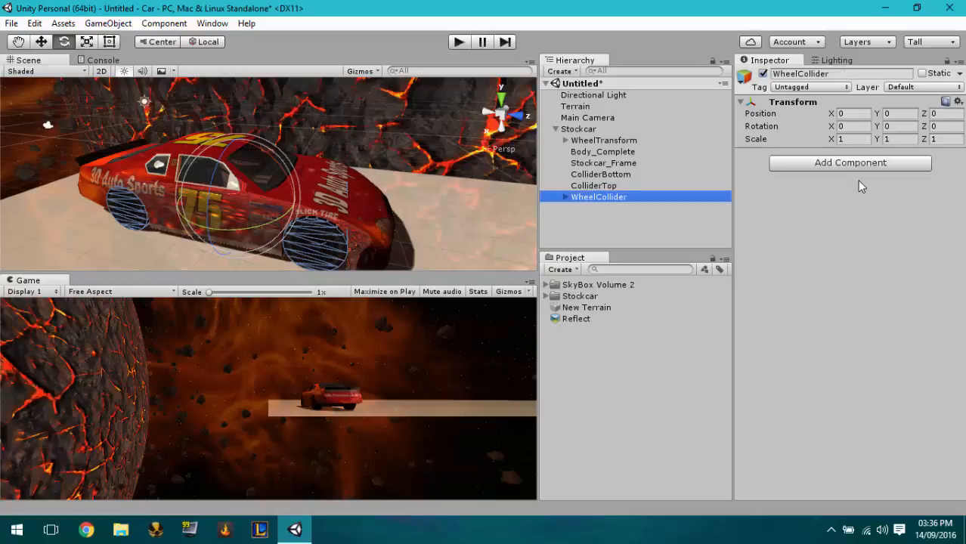
pyautogui.moveTo(594, 200); pyautogui.dragTo(580, 136)
pyautogui.moveTo(582, 198); pyautogui.dragTo(582, 153)
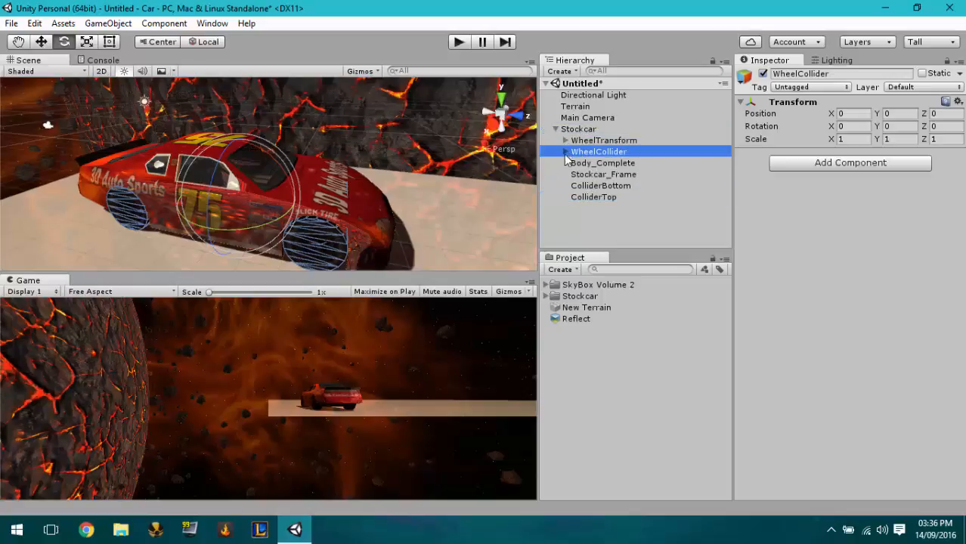
# - Delete the meshes Wheel_RF, Wheel_LF, Wheel_LR and Wheel_RR from the wheel objects inside WheelCollider
pyautogui.click(565, 151)
pyautogui.click(575, 163)
pyautogui.click(575, 185)
pyautogui.click(576, 208)
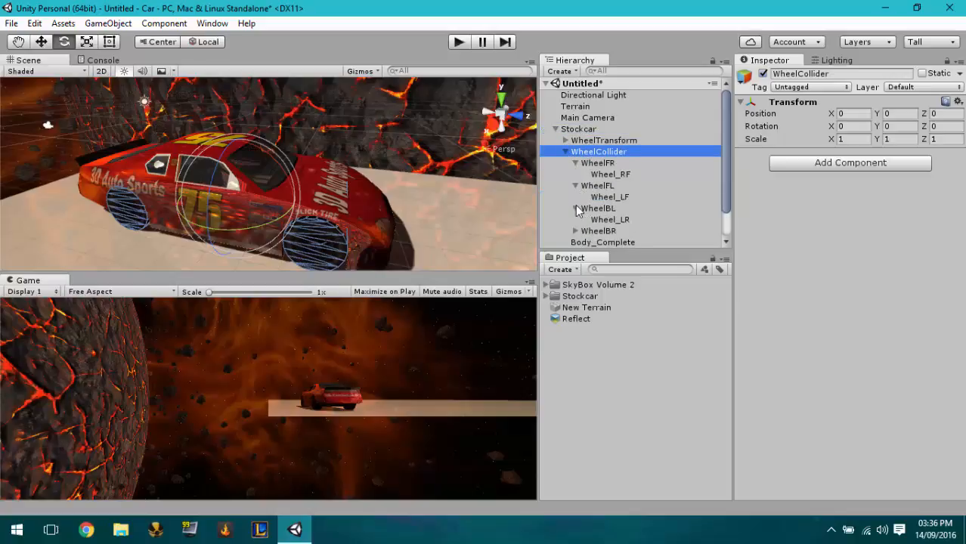
pyautogui.click(575, 231)
pyautogui.scroll(-2, 614, 216)
pyautogui.click(611, 199)
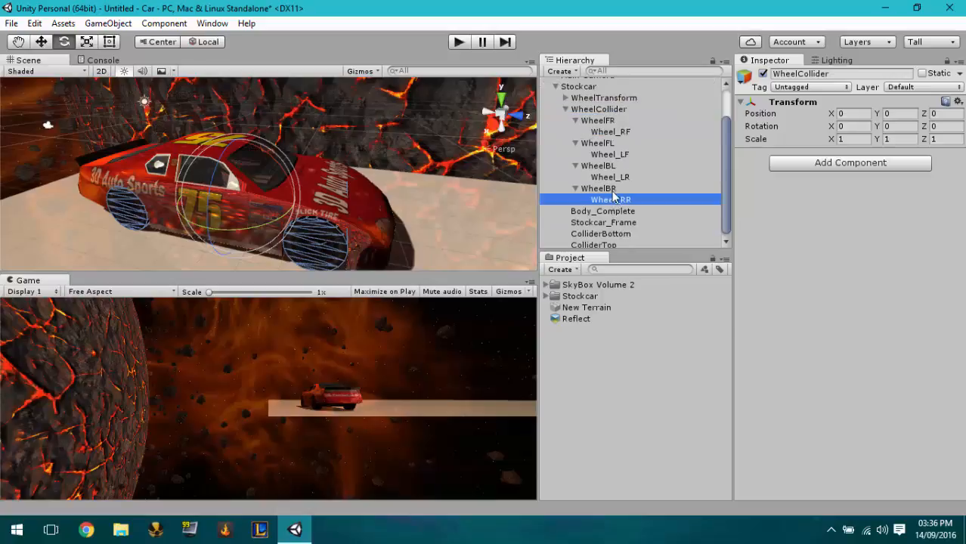
pyautogui.keyDown('ctrl'); pyautogui.click(610, 177); pyautogui.keyUp('ctrl')
pyautogui.keyDown('ctrl'); pyautogui.click(610, 154); pyautogui.keyUp('ctrl')
pyautogui.keyDown('ctrl'); pyautogui.click(613, 131); pyautogui.keyUp('ctrl')
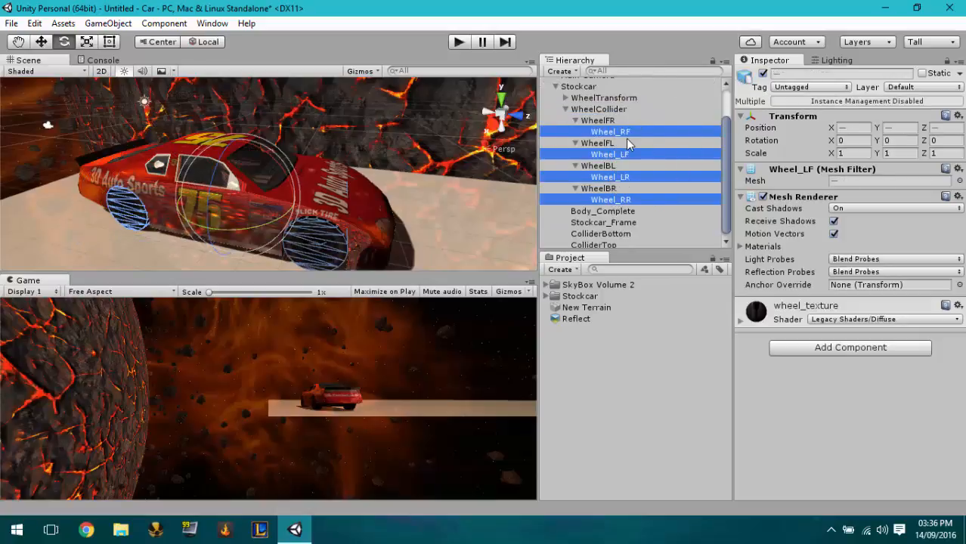
pyautogui.press('Delete')
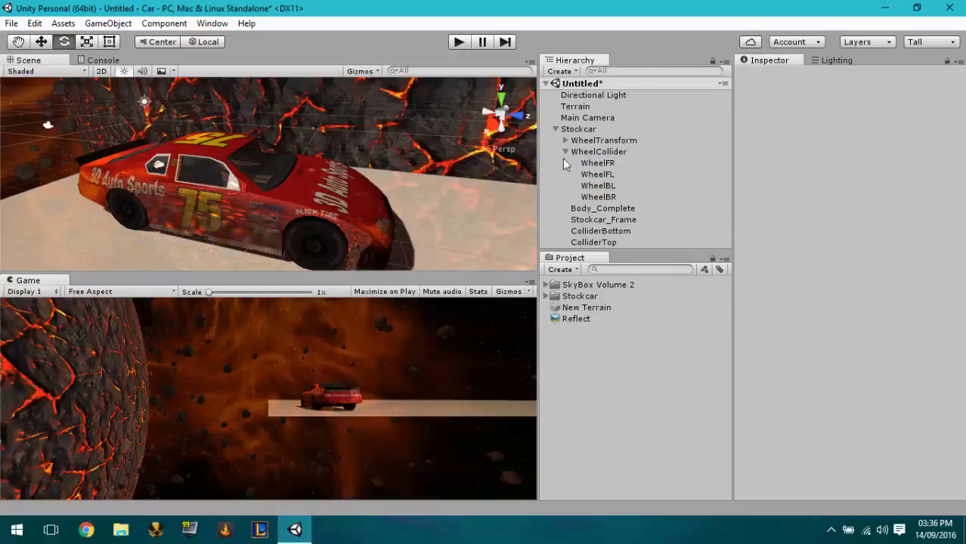
# - Add a Wheel Collider component to WheelFR, WheelFL, WheelBL and WheelBR under WheelCollider together
pyautogui.click(597, 163)
pyautogui.keyDown('shift'); pyautogui.click(598, 197); pyautogui.keyUp('shift')
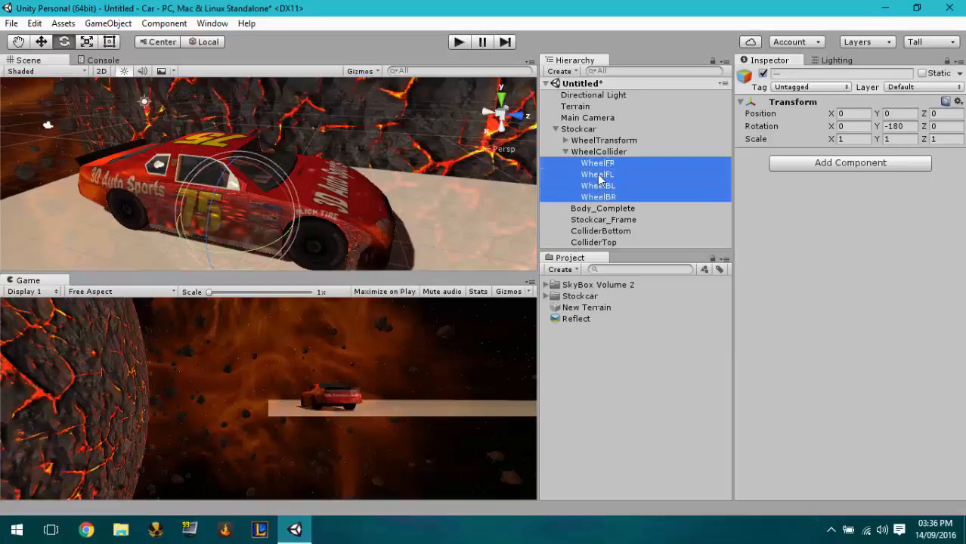
pyautogui.press('w')
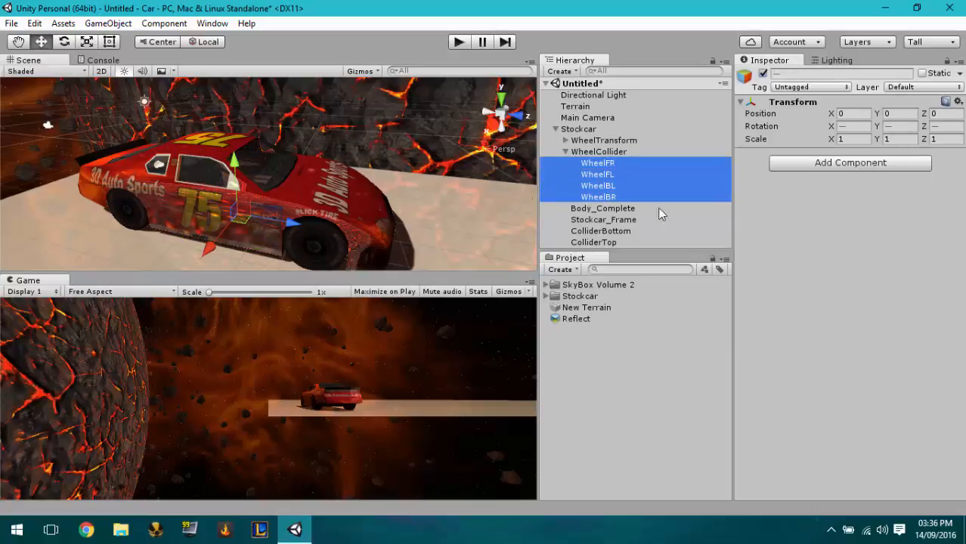
pyautogui.click(811, 165)
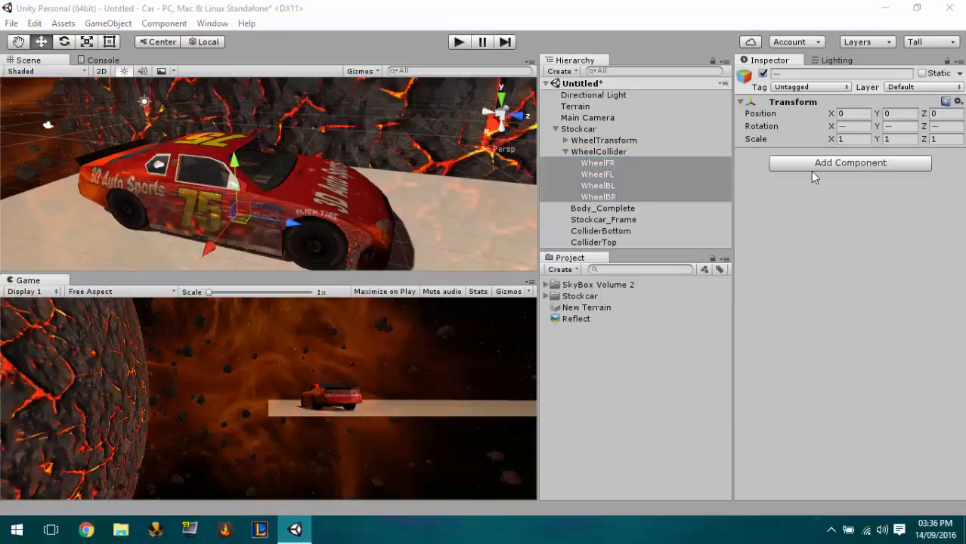
pyautogui.write('wheel')
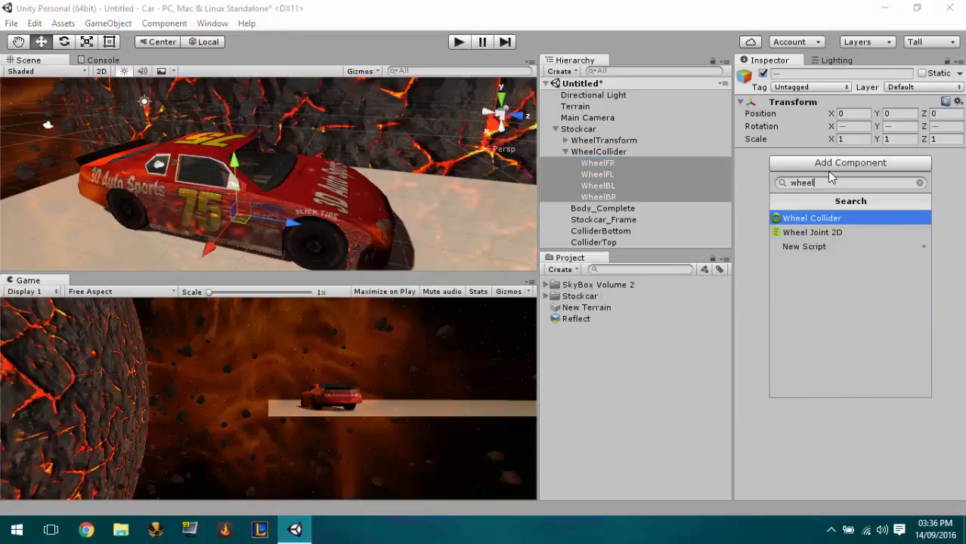
pyautogui.press('Return')
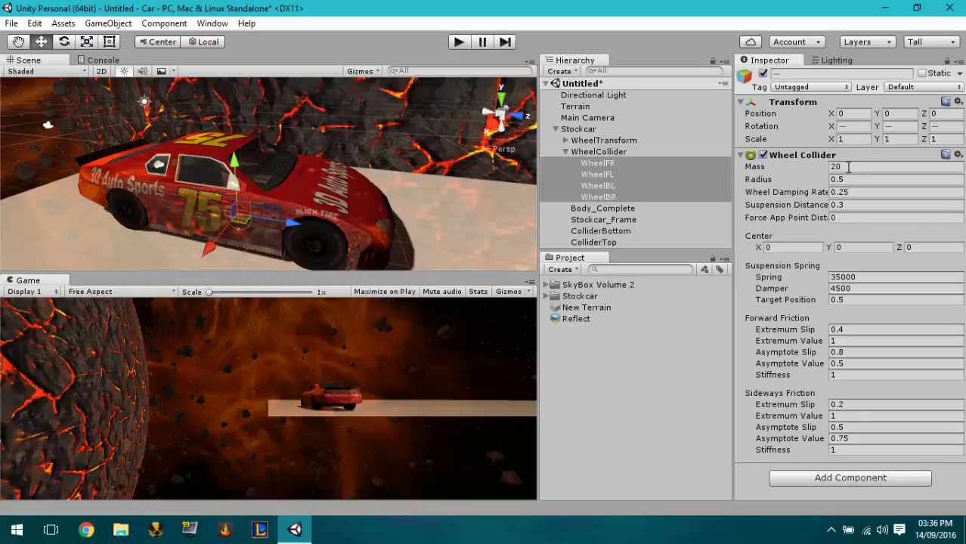
# - Run the scene in play mode to watch how the car behaves with the wheel colliders, and stop it
pyautogui.click(847, 166)
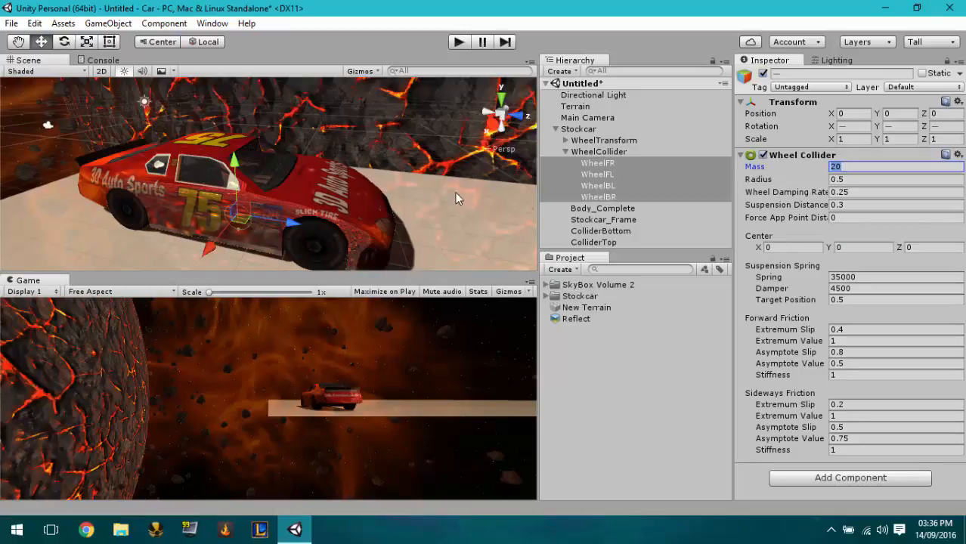
pyautogui.keyDown('alt'); pyautogui.moveTo(409, 219); pyautogui.dragTo(371, 261); pyautogui.keyUp('alt')
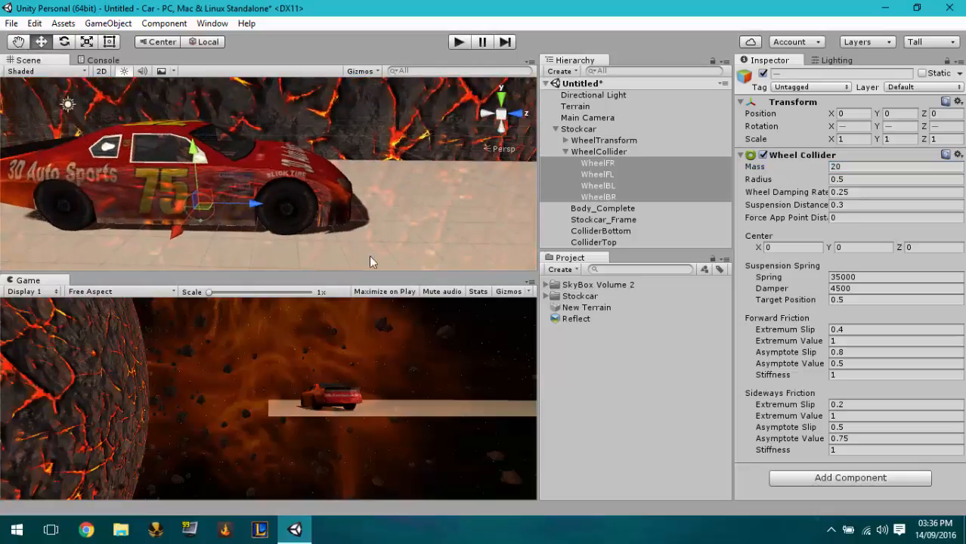
pyautogui.click(461, 43)
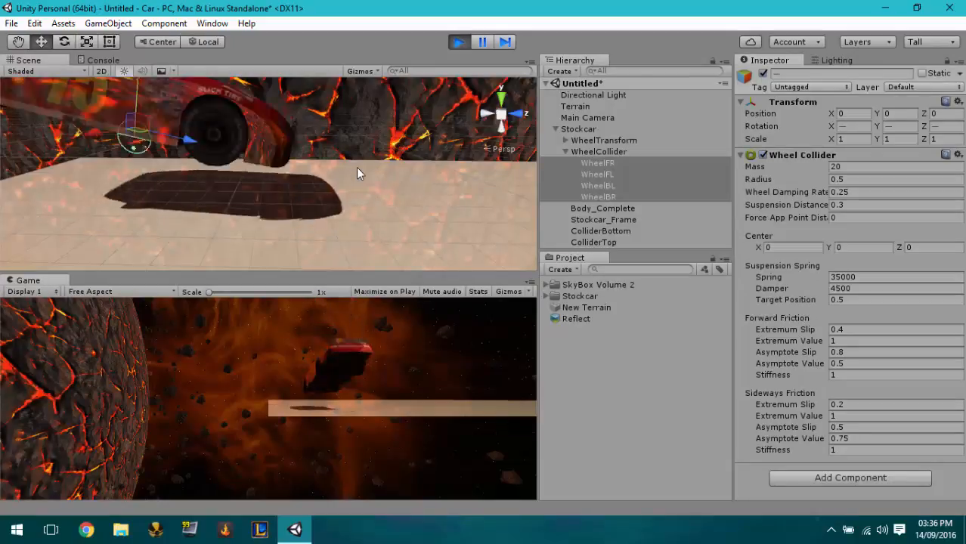
pyautogui.moveTo(356, 173); pyautogui.dragTo(119, 96, button='right')
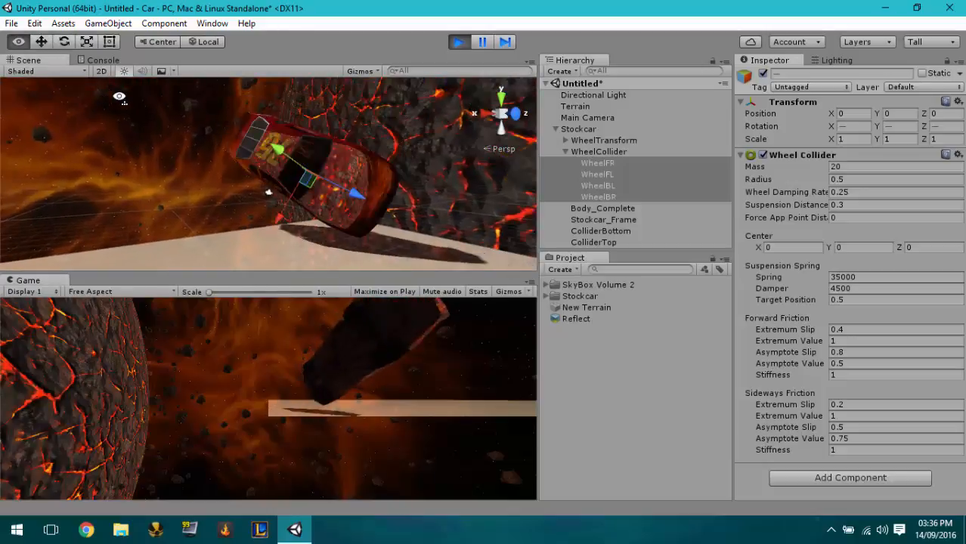
pyautogui.click(458, 42)
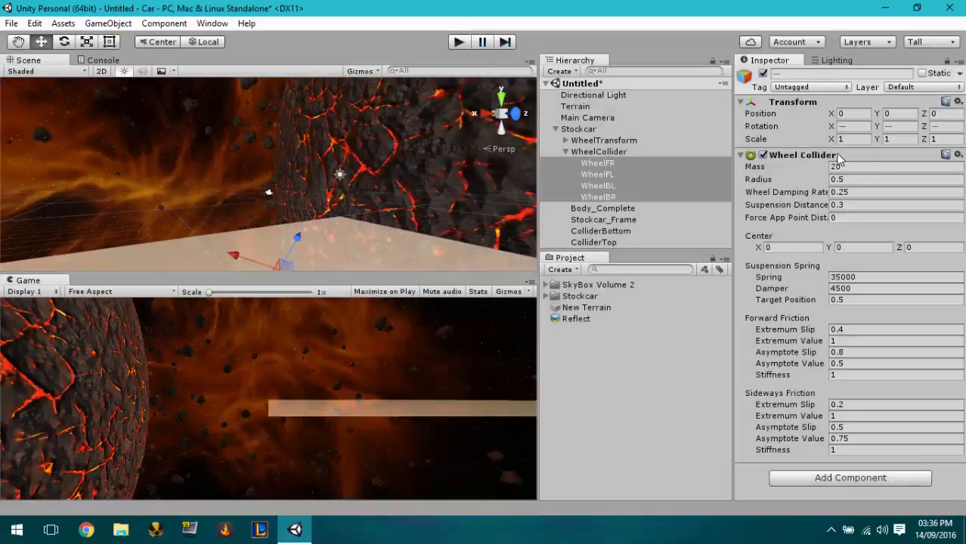
# - Examine where the WheelFR collider and its parent WheelCollider sit relative to the car from both sides and the front
pyautogui.press('f')
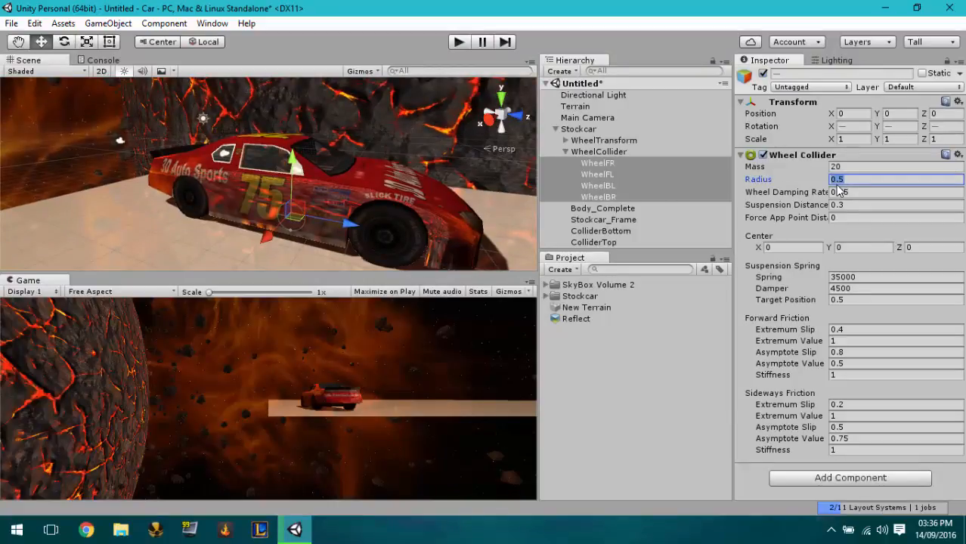
pyautogui.keyDown('alt'); pyautogui.moveTo(349, 197); pyautogui.dragTo(402, 219); pyautogui.keyUp('alt')
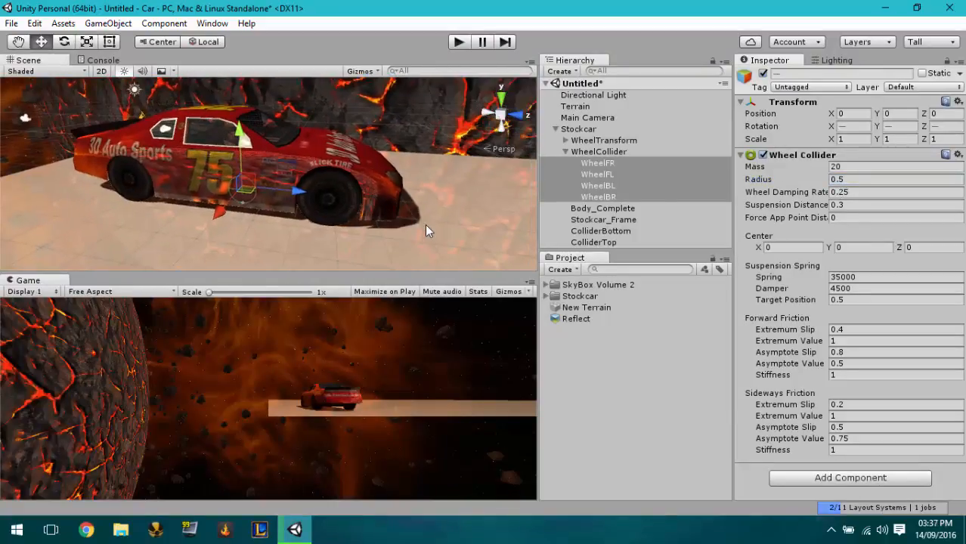
pyautogui.click(597, 164)
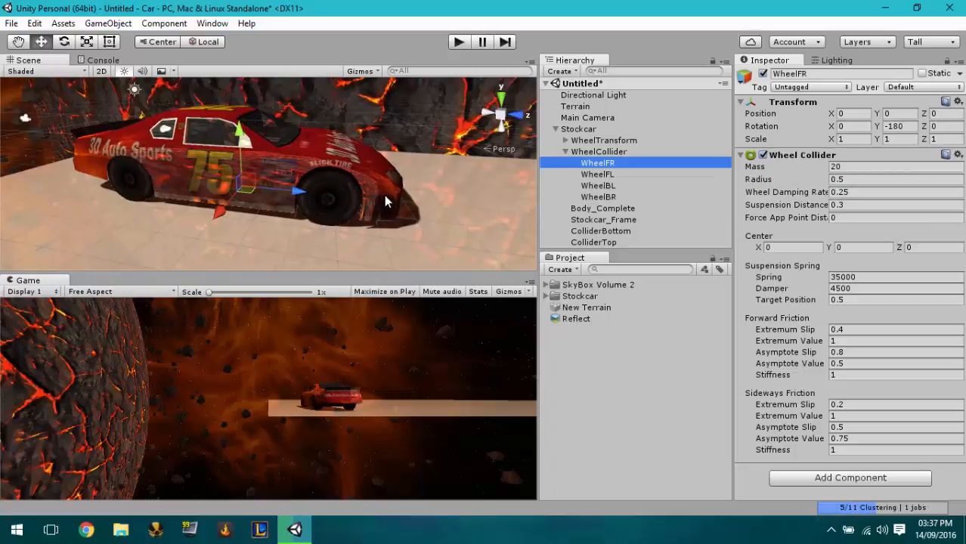
pyautogui.keyDown('alt'); pyautogui.moveTo(384, 195); pyautogui.dragTo(299, 187); pyautogui.keyUp('alt')
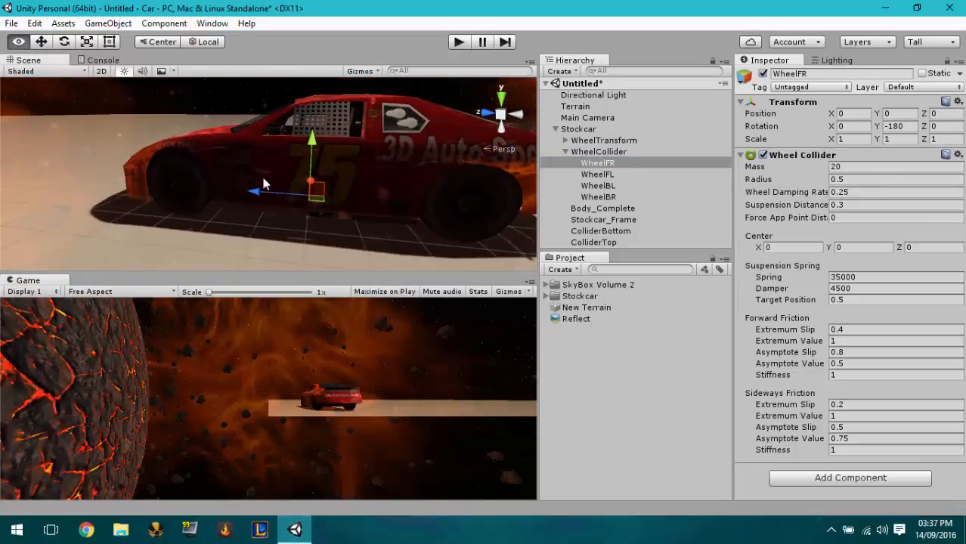
pyautogui.moveTo(232, 185); pyautogui.dragTo(272, 186)
pyautogui.click(590, 152)
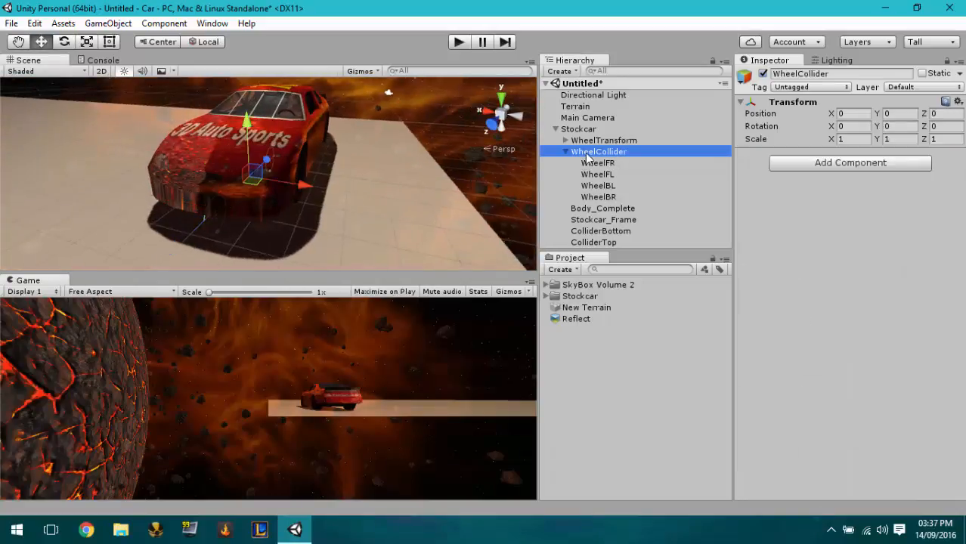
# - Move the WheelFR collider onto the car's front wheel, at about X -1.93, Y 0.9, Z -2.7
pyautogui.click(593, 164)
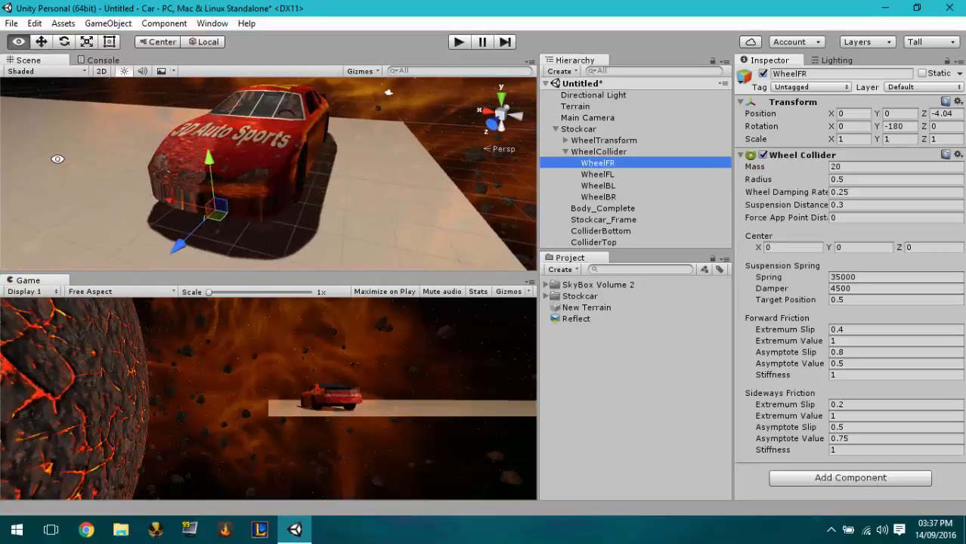
pyautogui.keyDown('alt'); pyautogui.moveTo(121, 171); pyautogui.dragTo(212, 153); pyautogui.keyUp('alt')
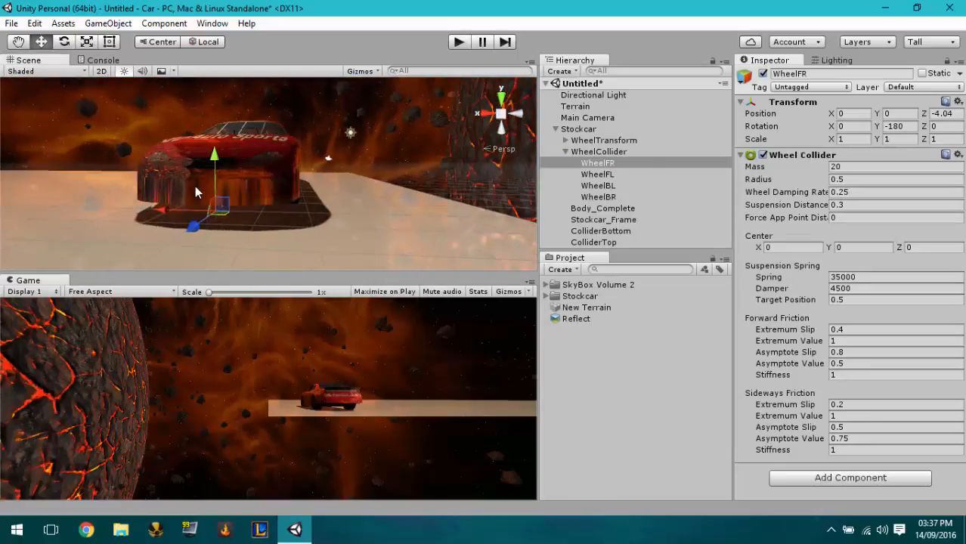
pyautogui.click(255, 189)
pyautogui.click(593, 164)
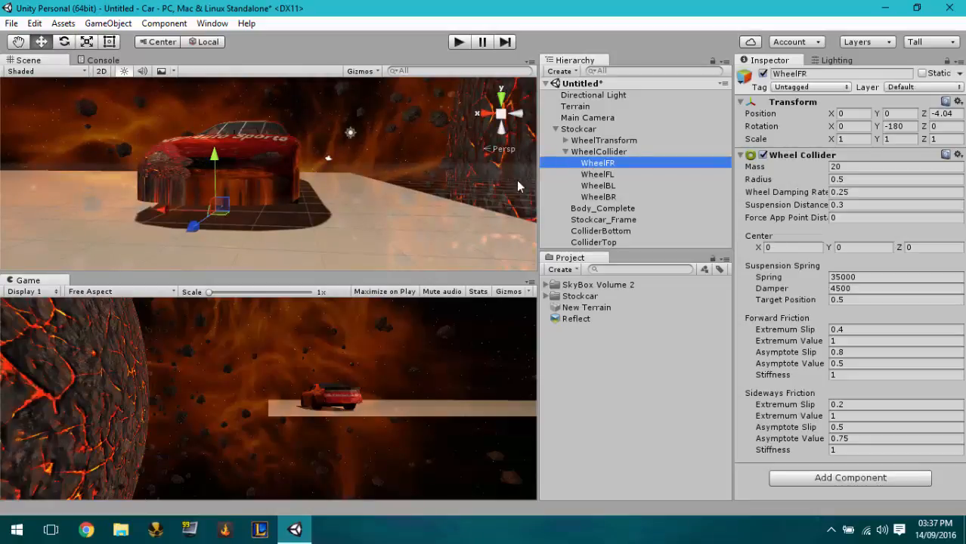
pyautogui.moveTo(158, 215); pyautogui.dragTo(72, 171)
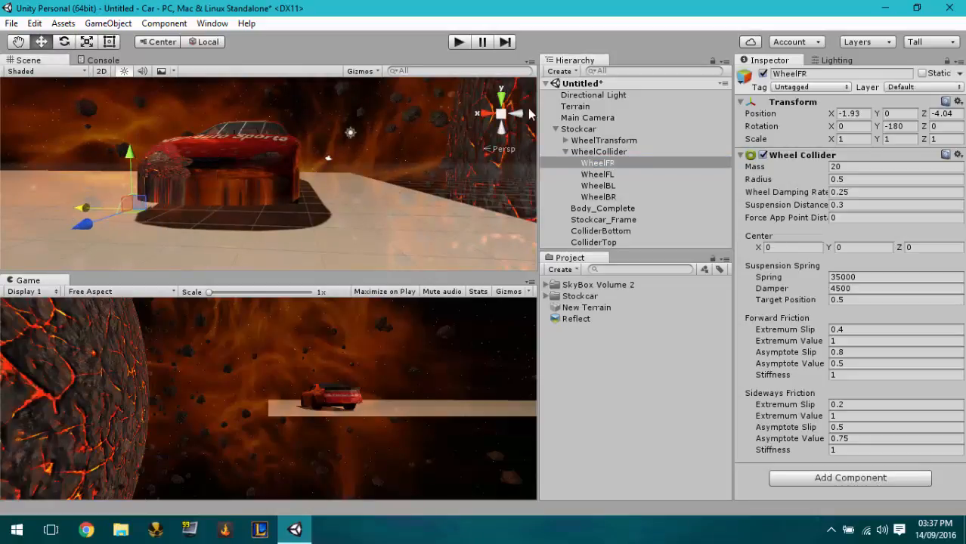
pyautogui.click(479, 113)
pyautogui.moveTo(335, 205); pyautogui.dragTo(341, 136)
pyautogui.moveTo(410, 167); pyautogui.dragTo(298, 166)
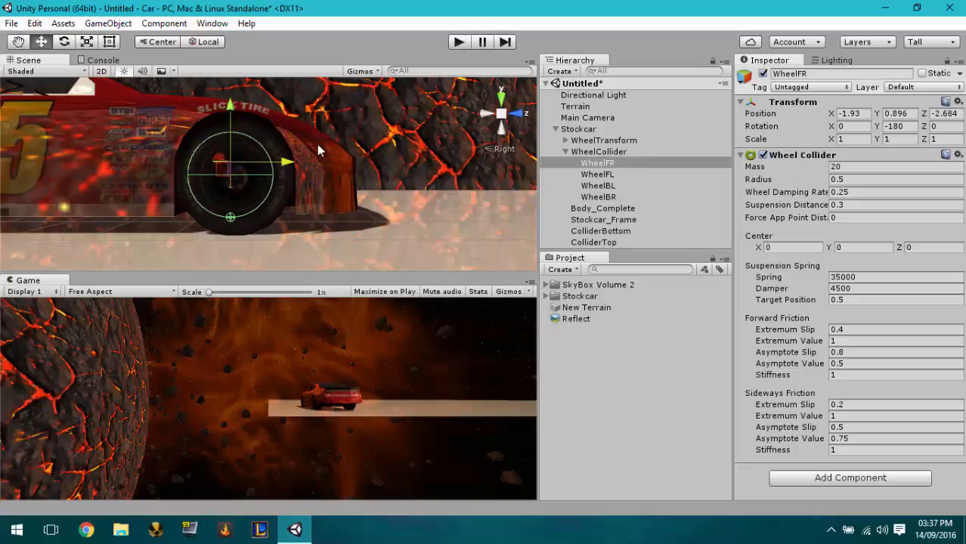
# - Shift the WheelFR collider inward into the tyre and align it with the hub, at about X -1.55, Z -2.85
pyautogui.click(528, 118)
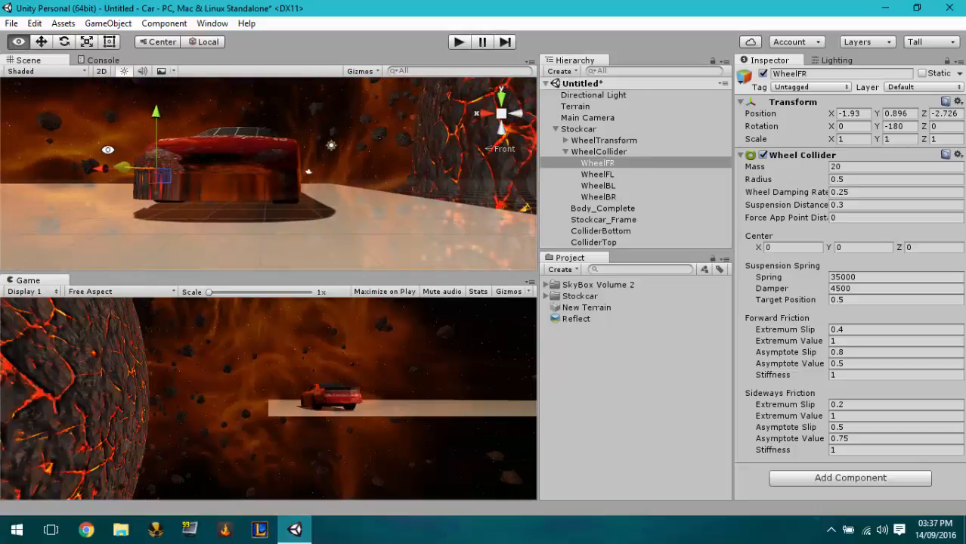
pyautogui.keyDown('alt'); pyautogui.moveTo(112, 155); pyautogui.dragTo(208, 179); pyautogui.keyUp('alt')
pyautogui.scroll(6, 227, 155)
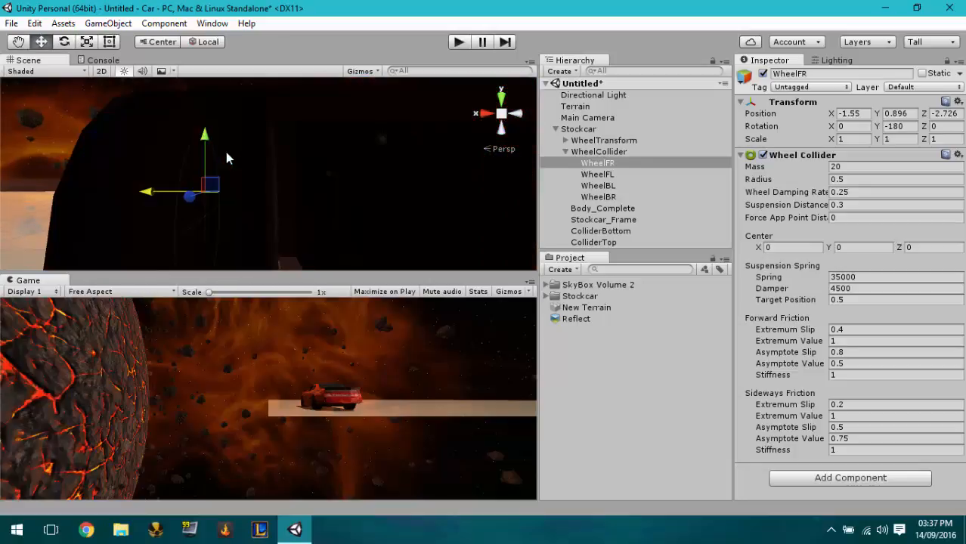
pyautogui.scroll(3, 226, 155)
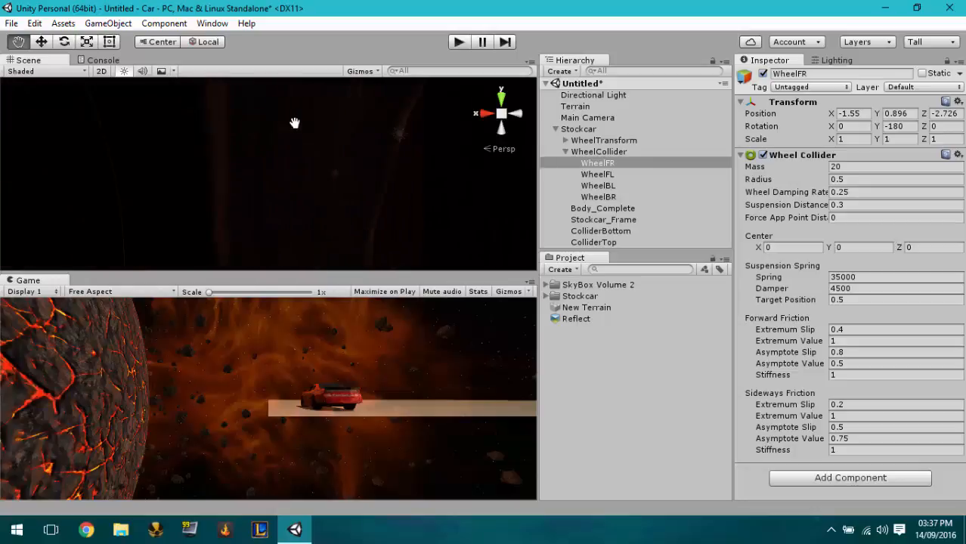
pyautogui.keyDown('alt'); pyautogui.moveTo(269, 128); pyautogui.dragTo(684, 195); pyautogui.keyUp('alt')
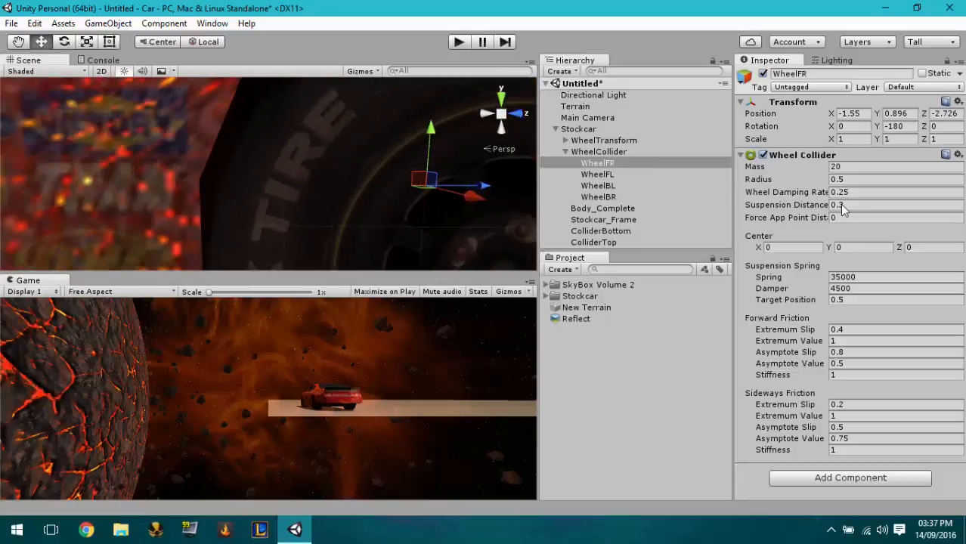
pyautogui.scroll(-3, 451, 126)
pyautogui.moveTo(416, 181); pyautogui.dragTo(421, 181)
# - Try to copy the Transform values of the Wheel_RF mesh under WheelTransform onto the WheelFR collider
pyautogui.click(609, 152)
pyautogui.click(597, 141)
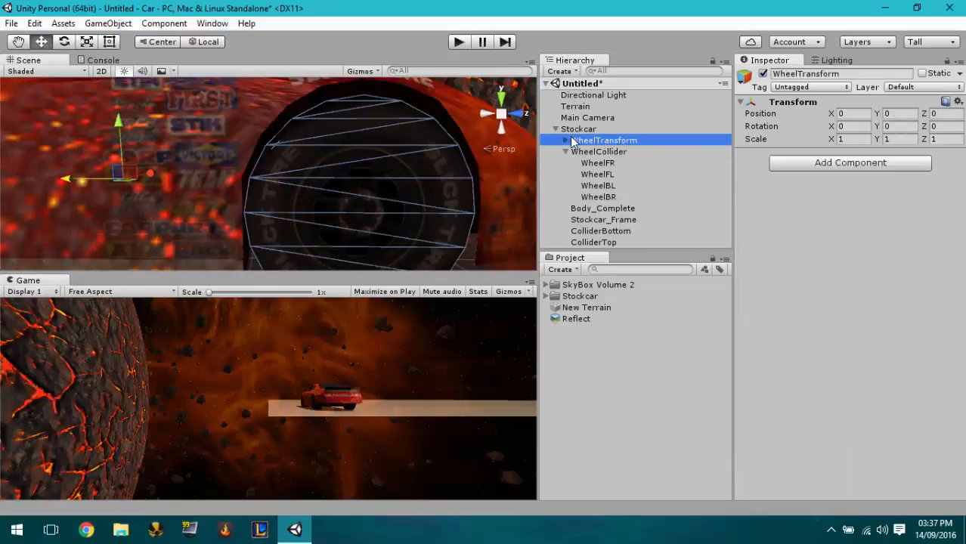
pyautogui.click(565, 141)
pyautogui.click(597, 152)
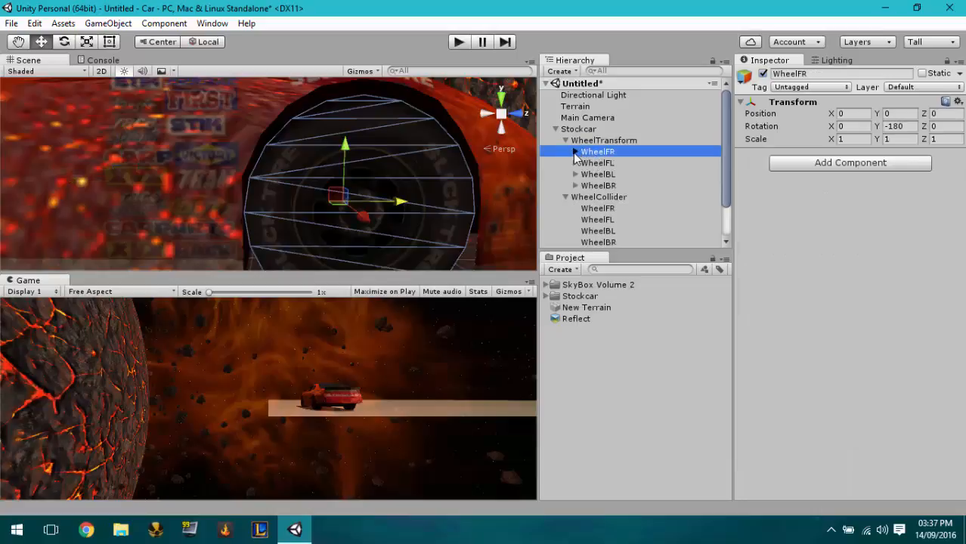
pyautogui.click(575, 152)
pyautogui.click(609, 163)
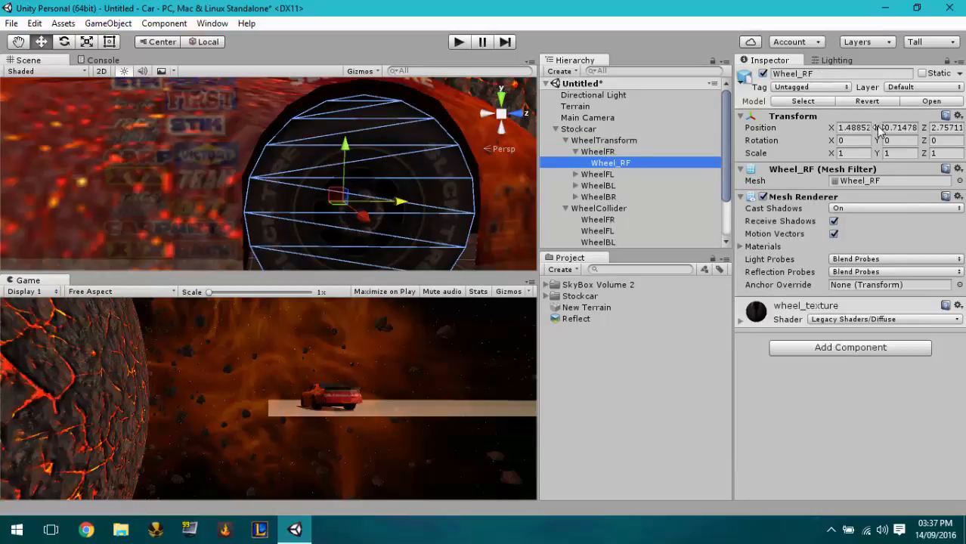
pyautogui.click(958, 116)
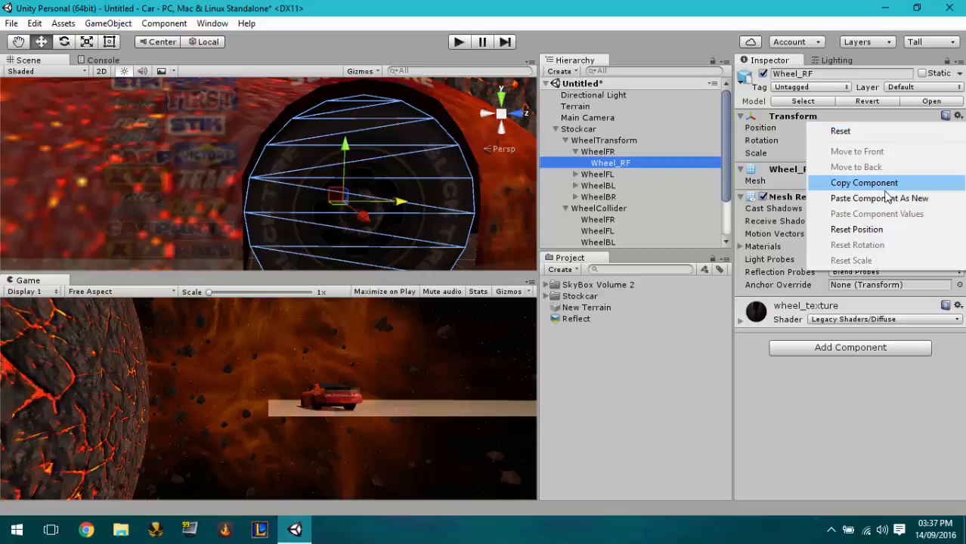
pyautogui.click(866, 186)
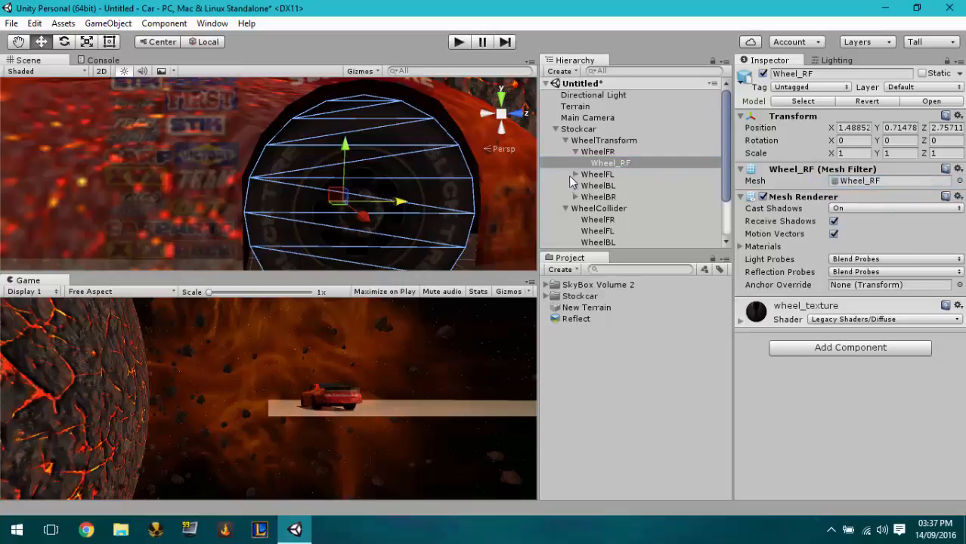
pyautogui.click(575, 151)
pyautogui.click(585, 209)
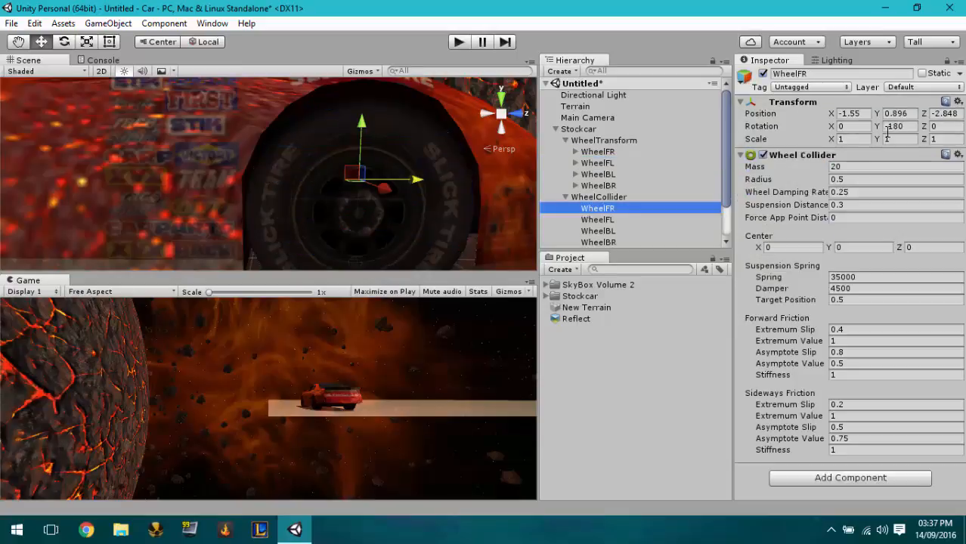
pyautogui.click(958, 105)
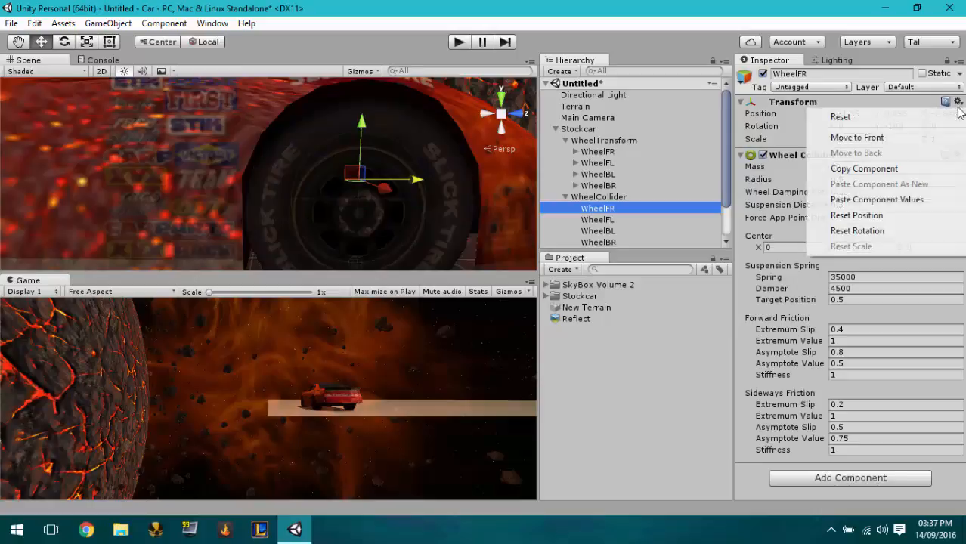
pyautogui.click(909, 202)
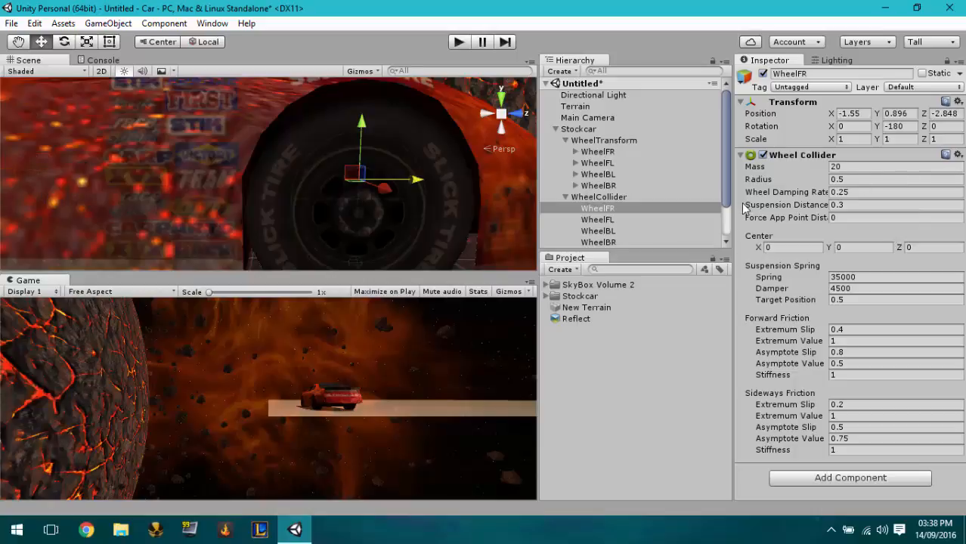
# - Examine how the WheelFR collider sits against the front wheel from the front and the side
pyautogui.keyDown('alt'); pyautogui.moveTo(299, 179); pyautogui.dragTo(169, 171); pyautogui.keyUp('alt')
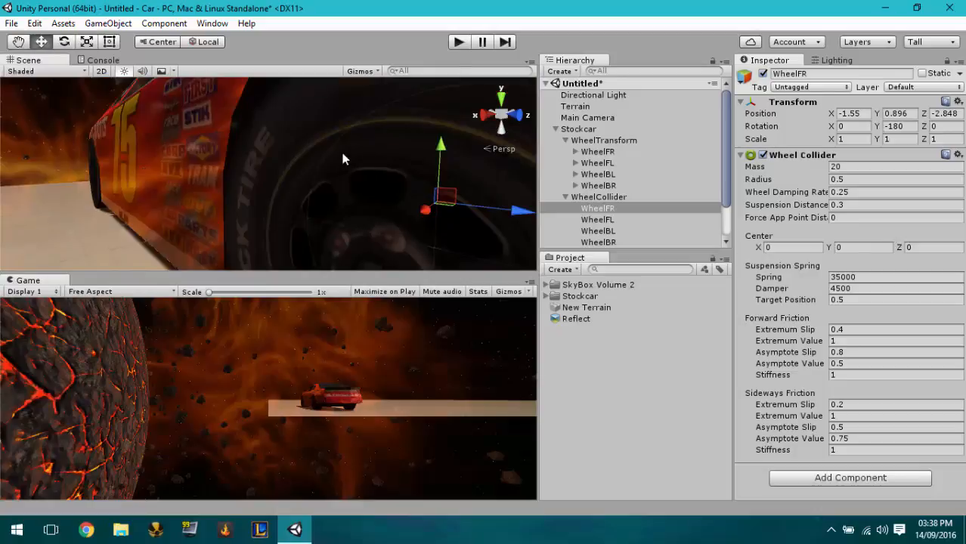
pyautogui.keyDown('alt'); pyautogui.moveTo(340, 149); pyautogui.dragTo(239, 167); pyautogui.keyUp('alt')
pyautogui.scroll(-3, 250, 167)
pyautogui.scroll(3, 251, 167)
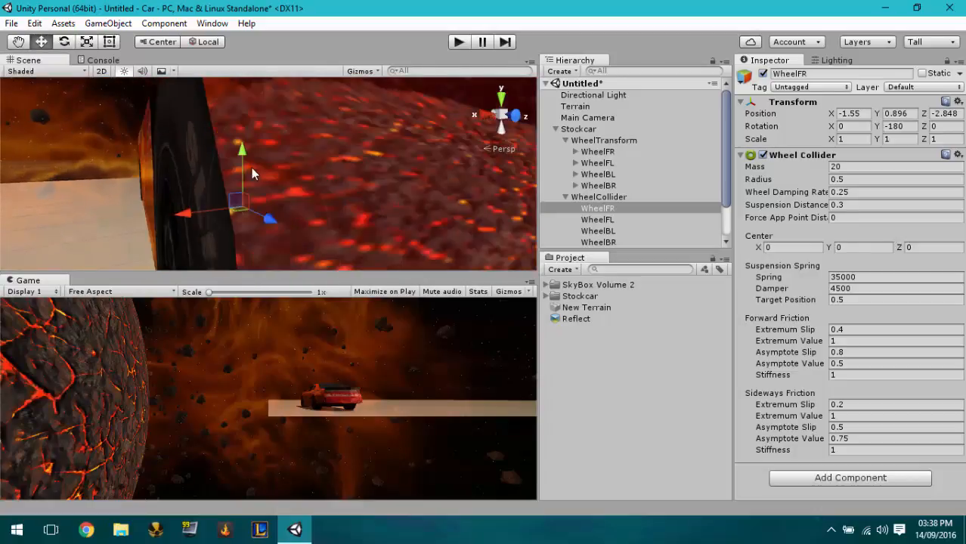
pyautogui.scroll(-3, 304, 172)
pyautogui.keyDown('alt'); pyautogui.moveTo(212, 170); pyautogui.dragTo(325, 179); pyautogui.keyUp('alt')
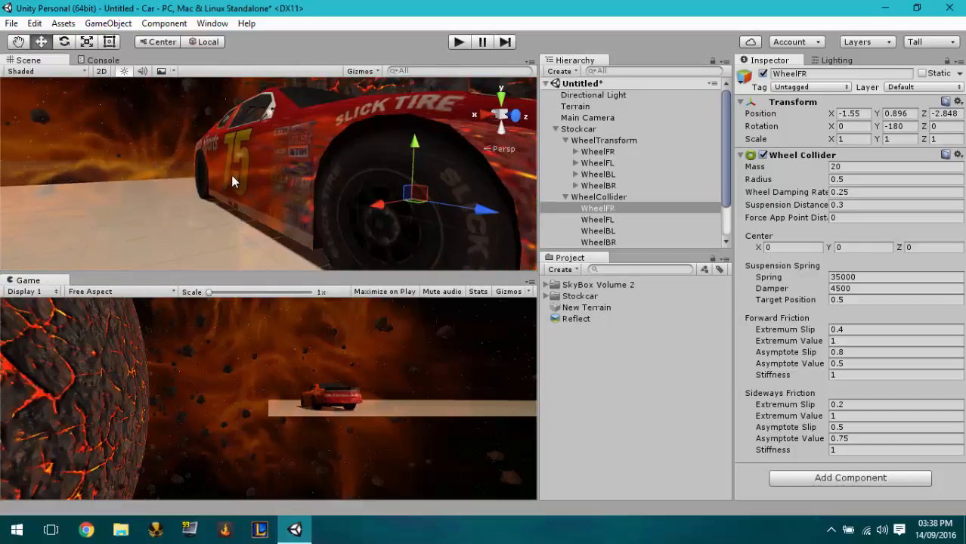
pyautogui.keyDown('alt'); pyautogui.moveTo(233, 181); pyautogui.dragTo(385, 180); pyautogui.keyUp('alt')
# - Try radii of 1.4, 0.9 and 0.8 on the WheelFR Wheel Collider and set it to 0.7
pyautogui.moveTo(795, 176); pyautogui.dragTo(794, 185)
pyautogui.click(881, 178)
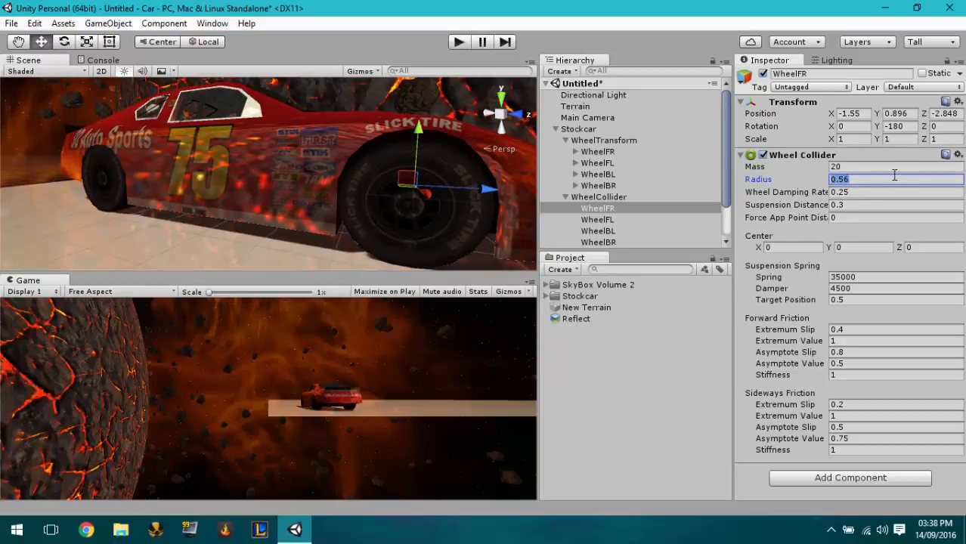
pyautogui.write('1.4')
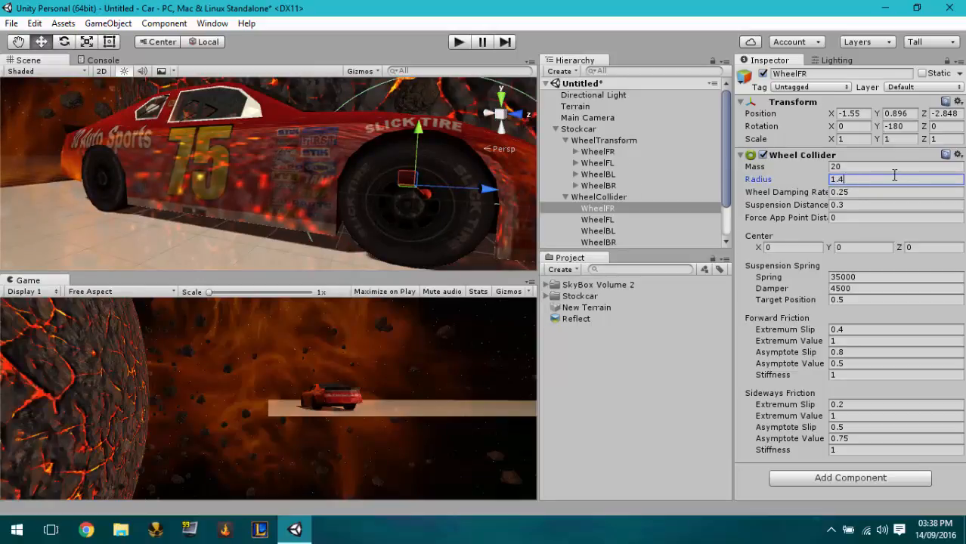
pyautogui.press('BackSpace')
pyautogui.press('BackSpace')
pyautogui.press('BackSpace')
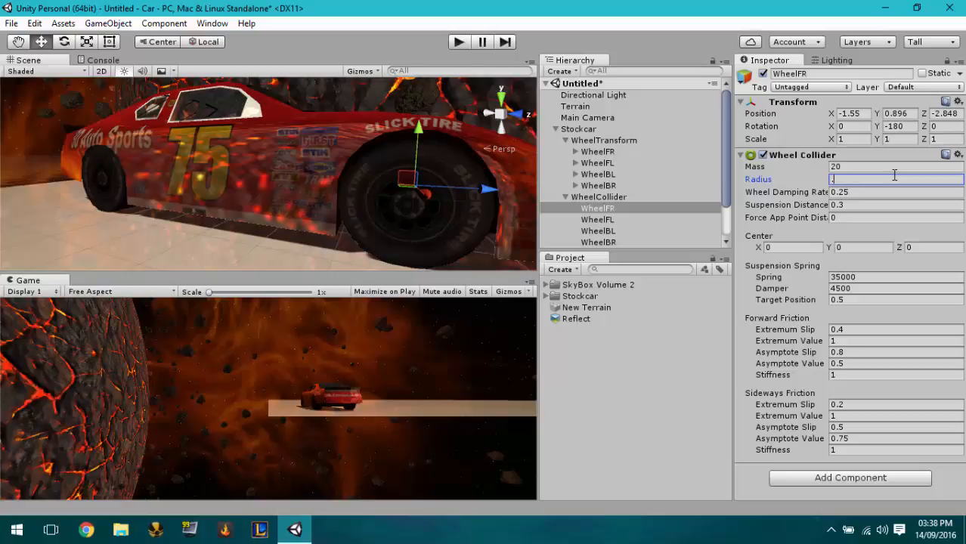
pyautogui.write('1')
pyautogui.press('BackSpace')
pyautogui.write('.9')
pyautogui.press('BackSpace')
pyautogui.write('8')
pyautogui.press('BackSpace')
pyautogui.write('7')
# - Nudge the WheelFR collider to about Y 0.85, Z -2.81 and set its radius to 0.75
pyautogui.moveTo(489, 198); pyautogui.dragTo(484, 195)
pyautogui.moveTo(420, 136); pyautogui.dragTo(420, 141)
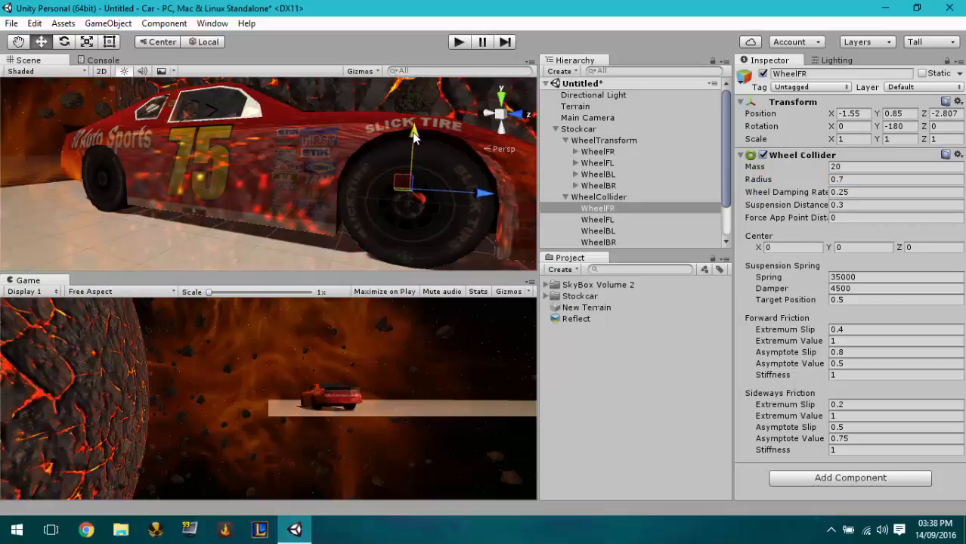
pyautogui.click(866, 180)
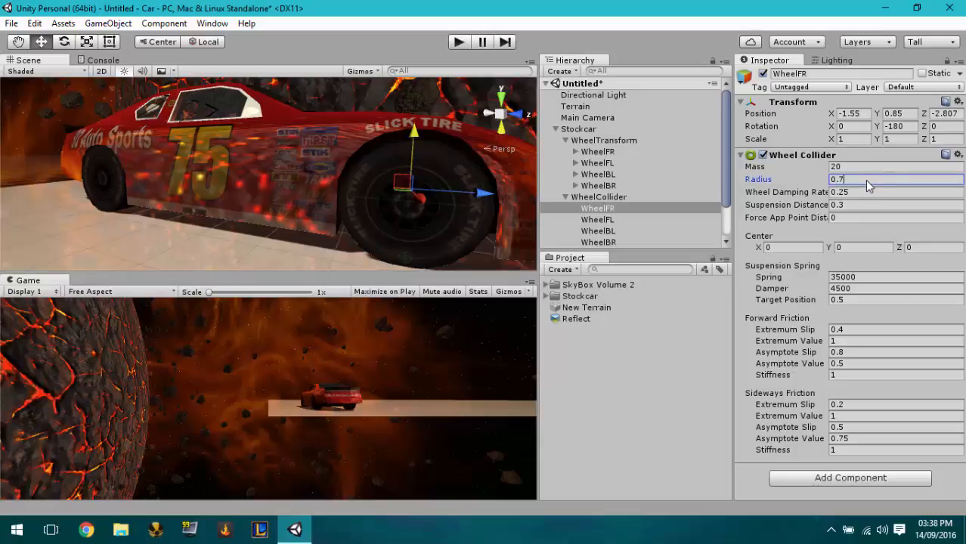
pyautogui.write('.0.8')
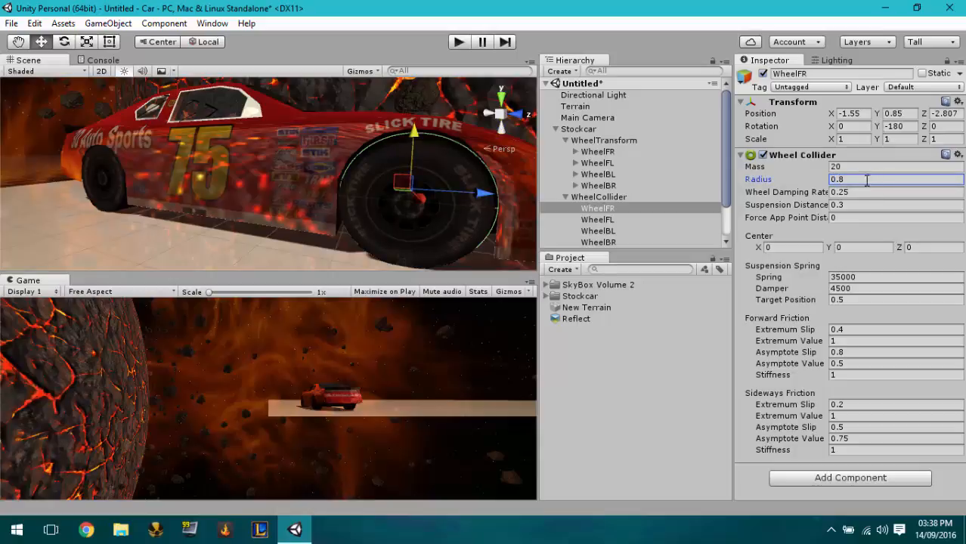
pyautogui.moveTo(524, 192); pyautogui.dragTo(465, 148, button='middle')
pyautogui.click(900, 178)
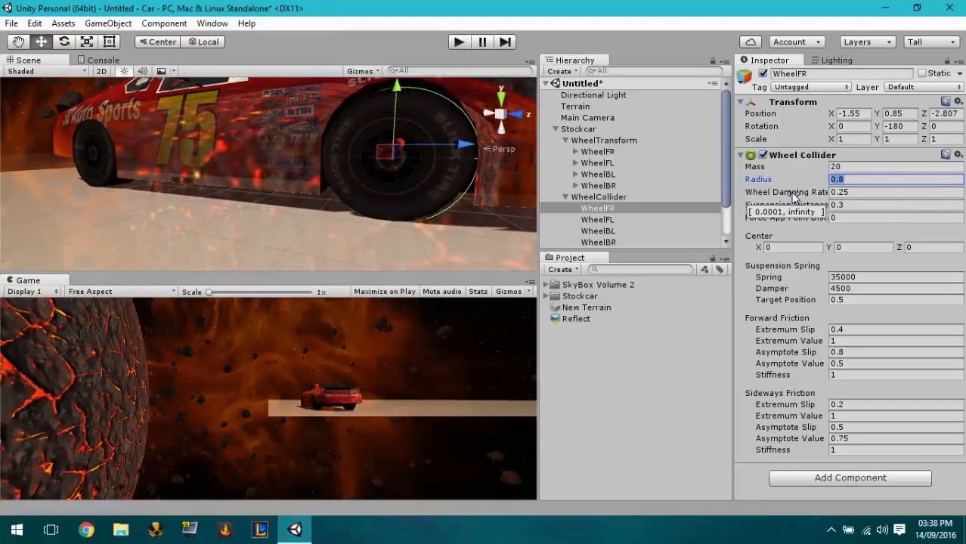
pyautogui.write('.75')
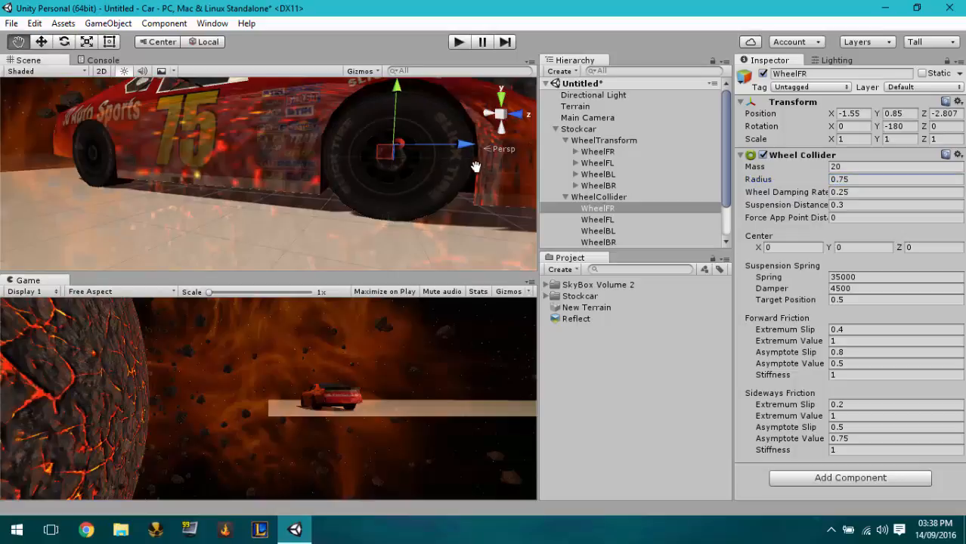
# - Fine-tune the WheelFR collider's position over the front tyre to about Y 0.857, Z -2.762
pyautogui.moveTo(476, 154); pyautogui.dragTo(455, 165, button='middle')
pyautogui.moveTo(443, 154); pyautogui.dragTo(424, 160, button='middle')
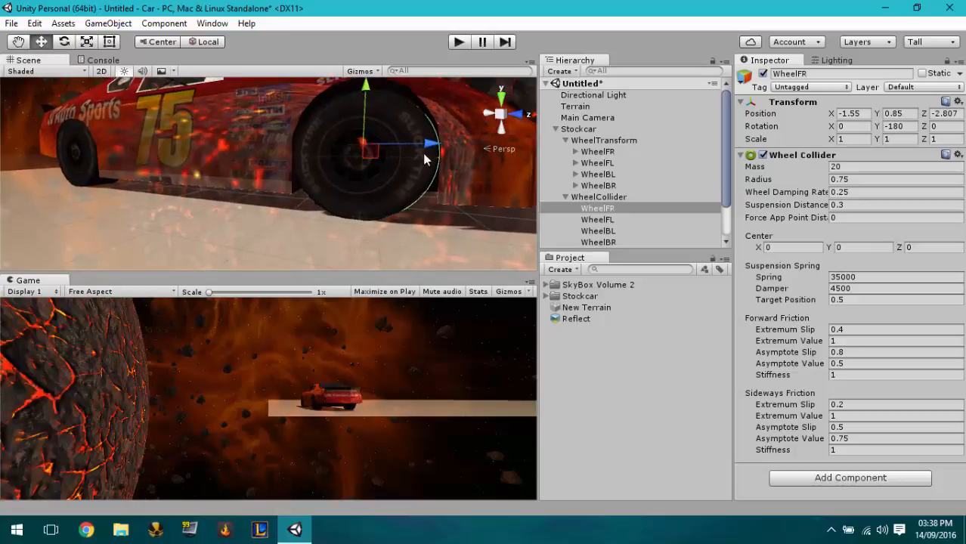
pyautogui.moveTo(372, 90); pyautogui.dragTo(368, 87)
pyautogui.moveTo(426, 145); pyautogui.dragTo(421, 145)
pyautogui.moveTo(363, 157); pyautogui.dragTo(363, 158, button='middle')
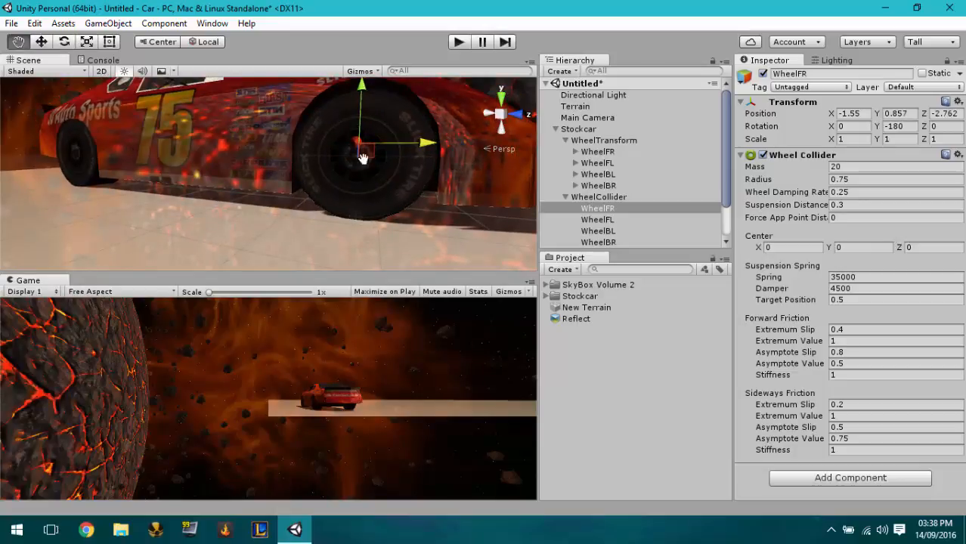
pyautogui.keyDown('alt'); pyautogui.moveTo(363, 157); pyautogui.dragTo(424, 200); pyautogui.keyUp('alt')
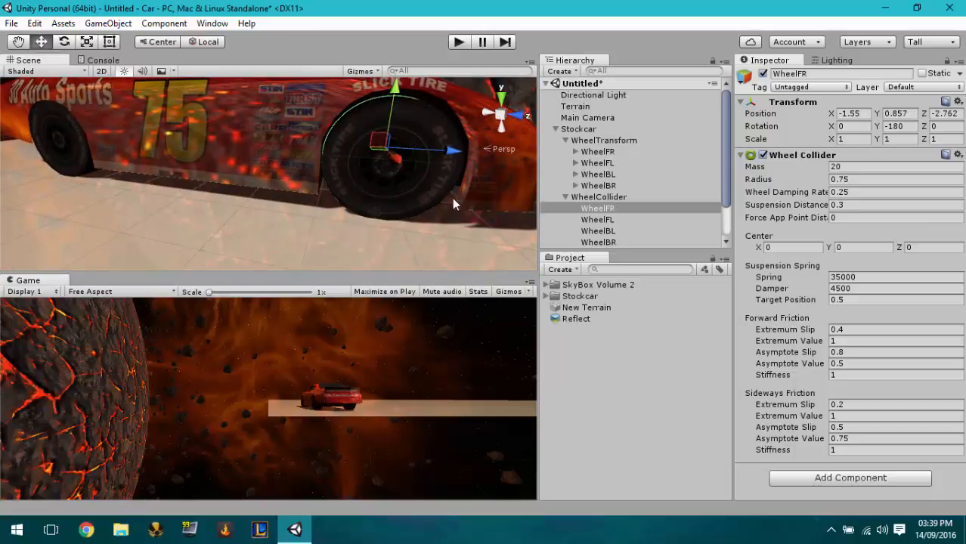
# - Copy the WheelFR collider's Transform values onto the WheelFL collider and set WheelFL's X position to 1.55
pyautogui.click(597, 220)
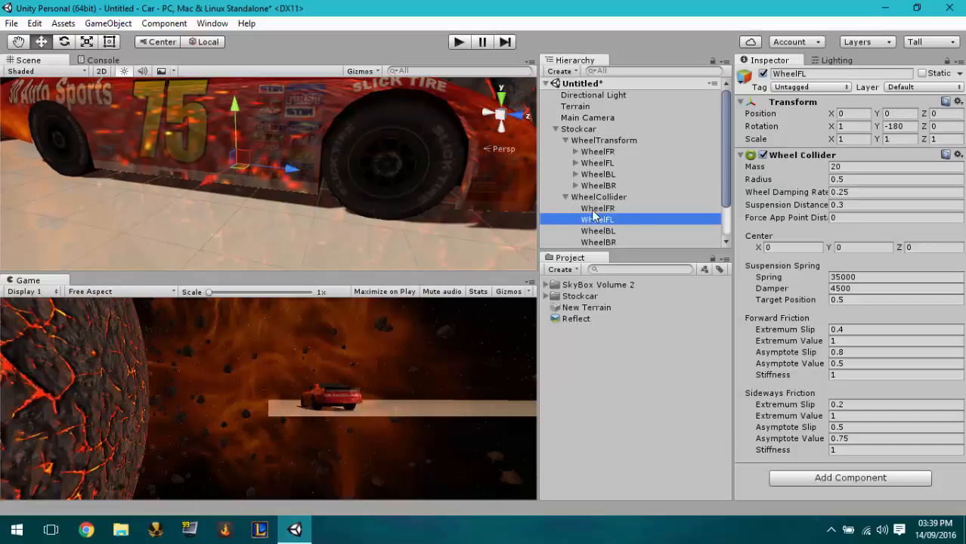
pyautogui.click(597, 209)
pyautogui.click(958, 102)
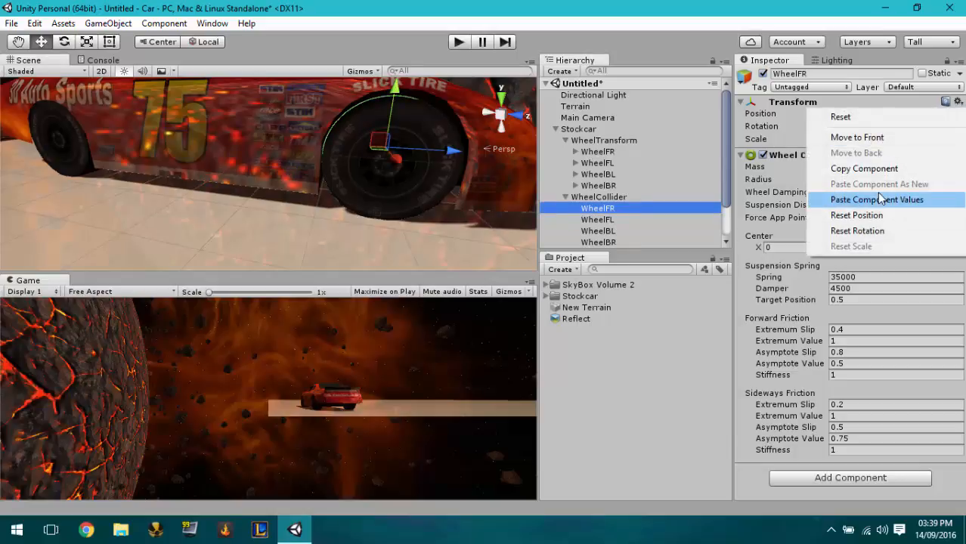
pyautogui.click(868, 169)
pyautogui.click(597, 219)
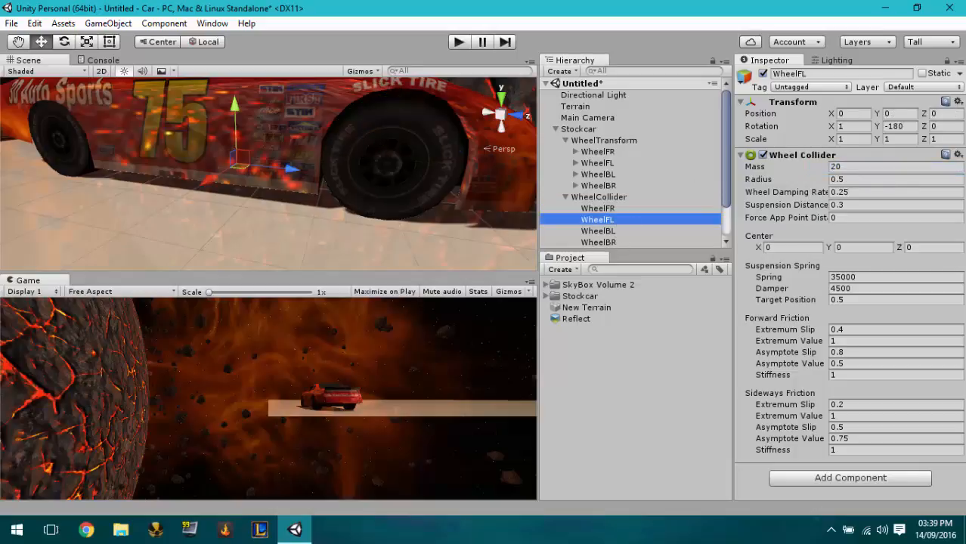
pyautogui.click(958, 102)
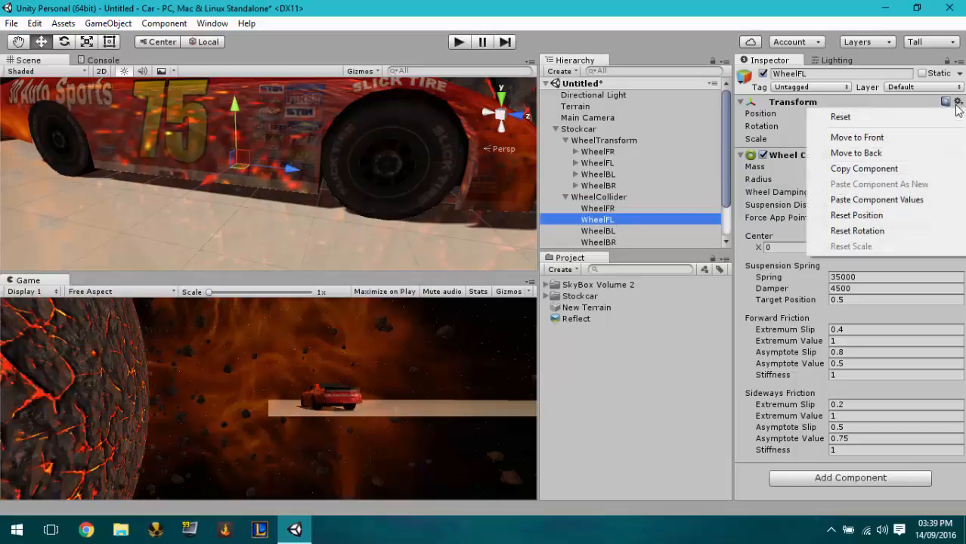
pyautogui.click(876, 200)
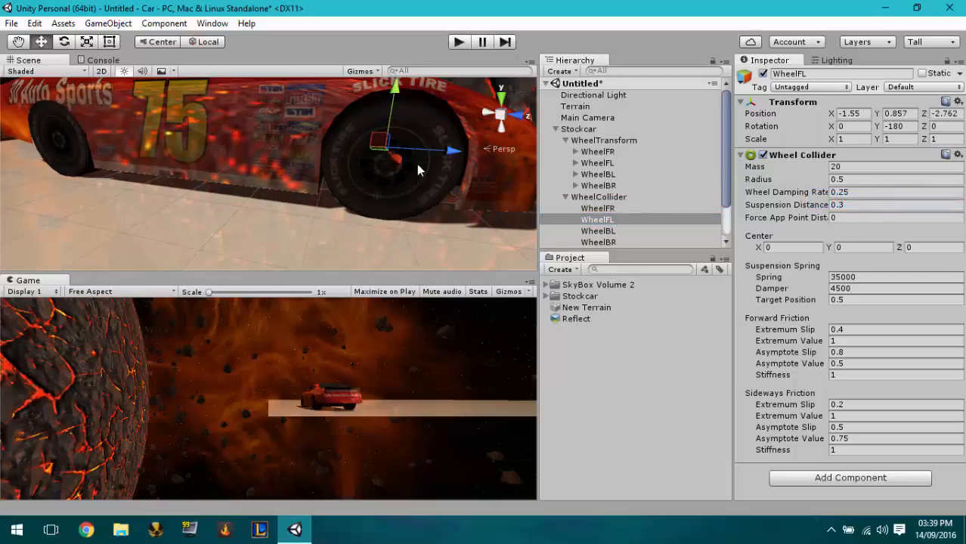
pyautogui.keyDown('alt'); pyautogui.moveTo(419, 170); pyautogui.dragTo(323, 115); pyautogui.keyUp('alt')
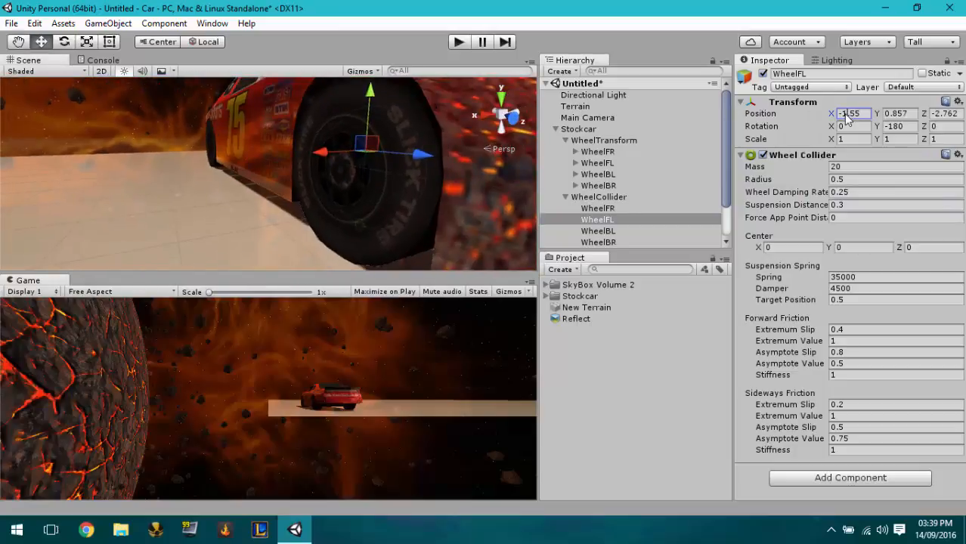
pyautogui.press('BackSpace')
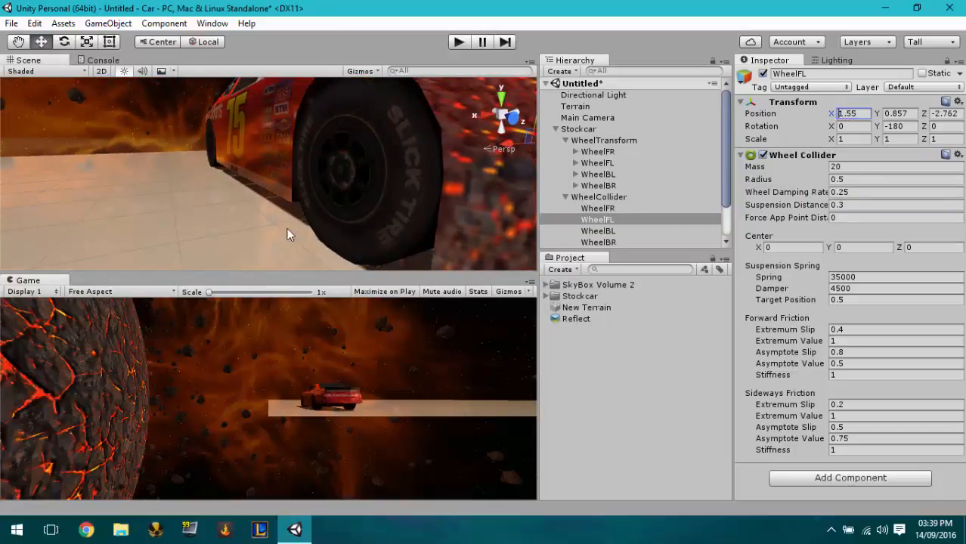
# - Set the radius of the WheelFL Wheel Collider to 0.75
pyautogui.moveTo(287, 235); pyautogui.dragTo(233, 172, button='middle')
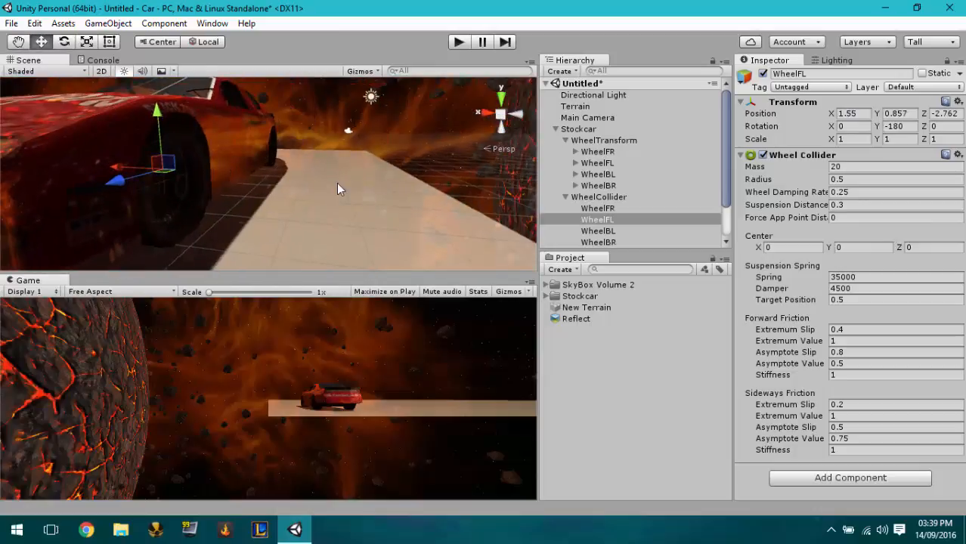
pyautogui.keyDown('alt'); pyautogui.moveTo(254, 180); pyautogui.dragTo(72, 180); pyautogui.keyUp('alt')
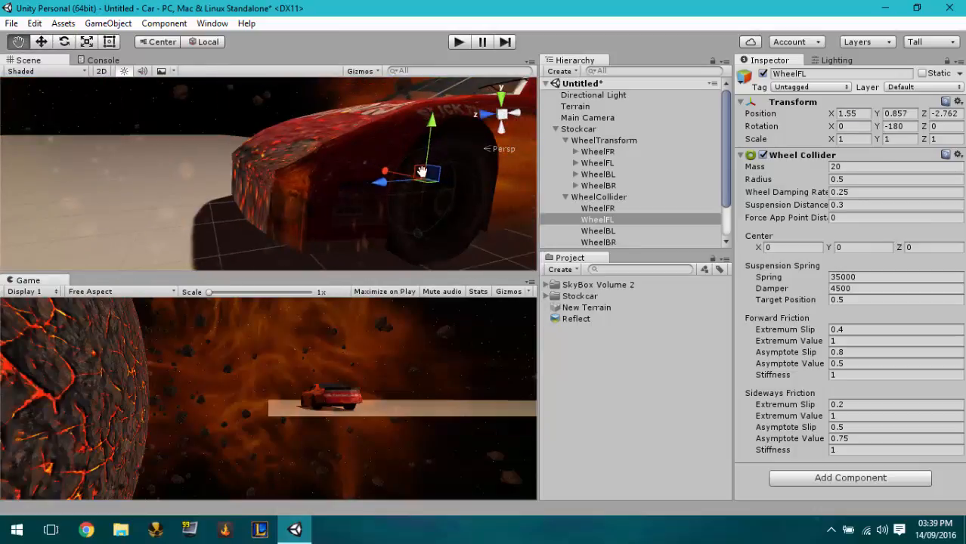
pyautogui.moveTo(421, 171); pyautogui.dragTo(280, 173, button='middle')
pyautogui.scroll(-5, 233, 176)
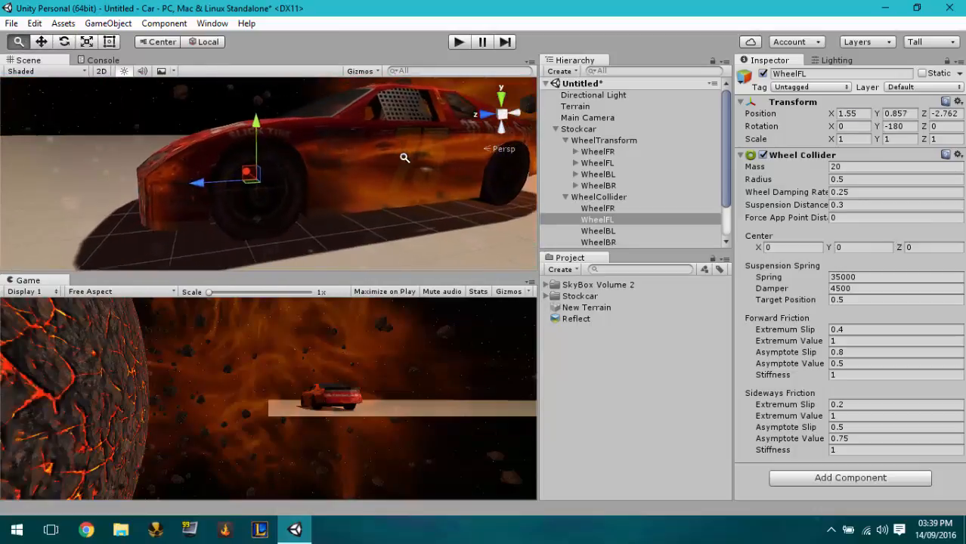
pyautogui.scroll(3, 384, 183)
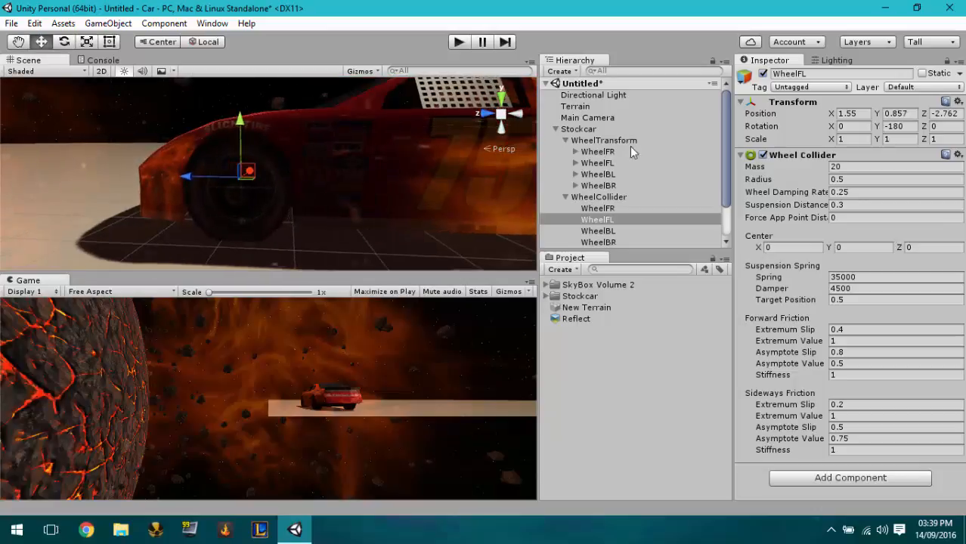
pyautogui.click(851, 182)
pyautogui.write('.7')
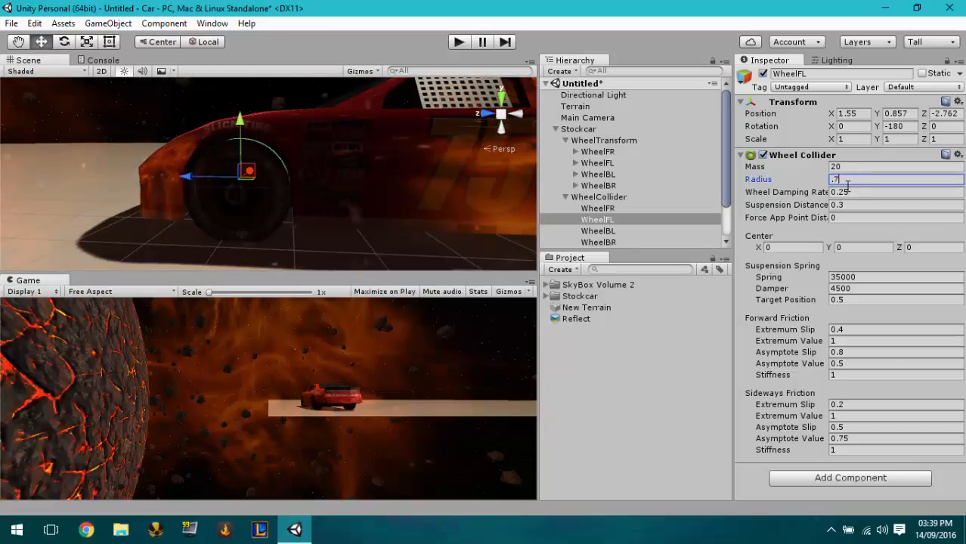
pyautogui.write('5')
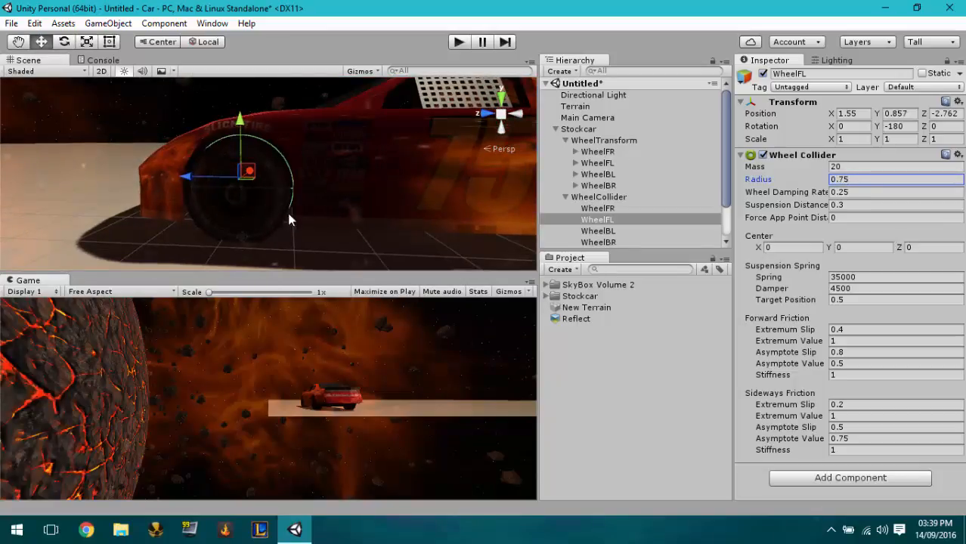
# - Nudge the WheelFL collider over the front-left tyre to about Y 0.817, Z -2.817
pyautogui.moveTo(288, 219); pyautogui.dragTo(264, 162, button='right')
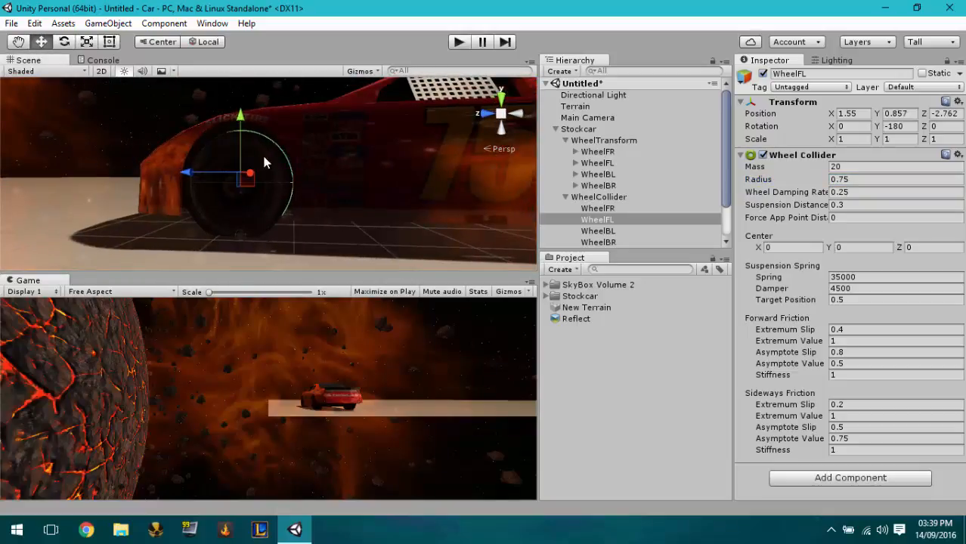
pyautogui.scroll(5, 263, 159)
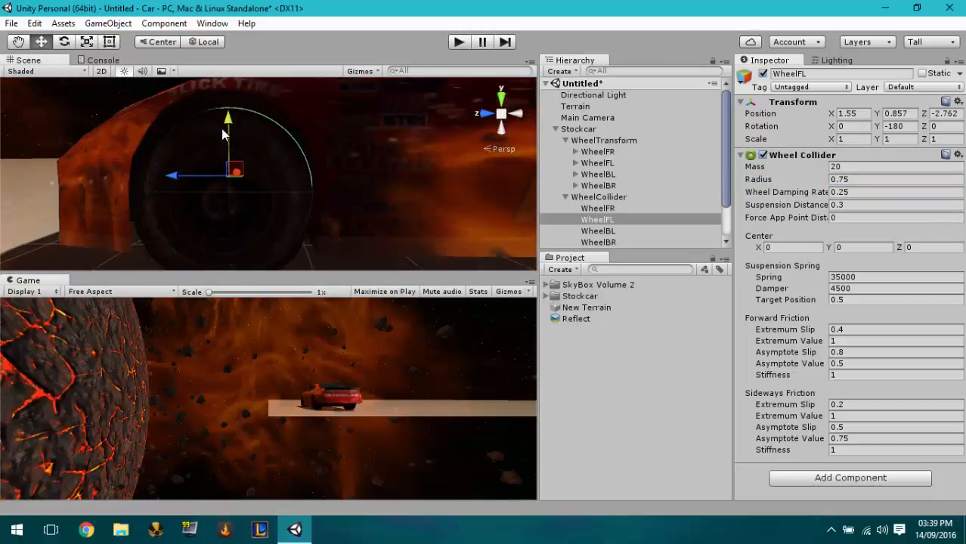
pyautogui.moveTo(222, 133); pyautogui.dragTo(177, 176)
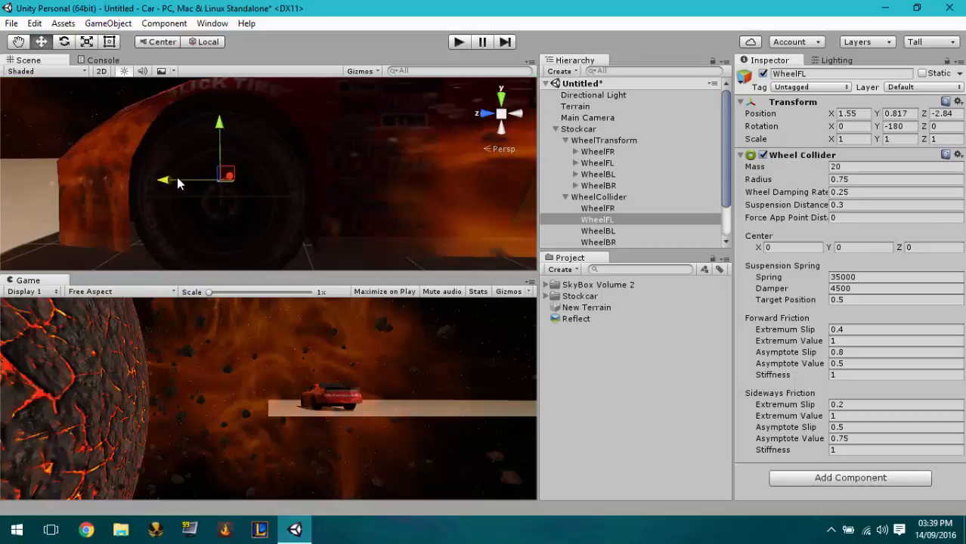
pyautogui.moveTo(177, 177); pyautogui.dragTo(184, 180, button='right')
pyautogui.moveTo(299, 182); pyautogui.dragTo(322, 293, button='right')
pyautogui.click(606, 207)
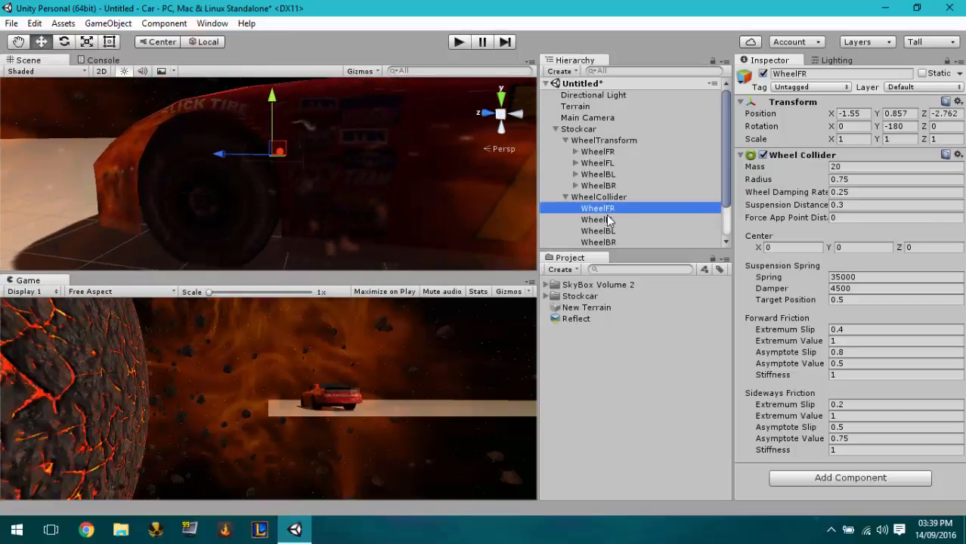
pyautogui.click(606, 218)
pyautogui.moveTo(158, 185); pyautogui.dragTo(188, 187, button='right')
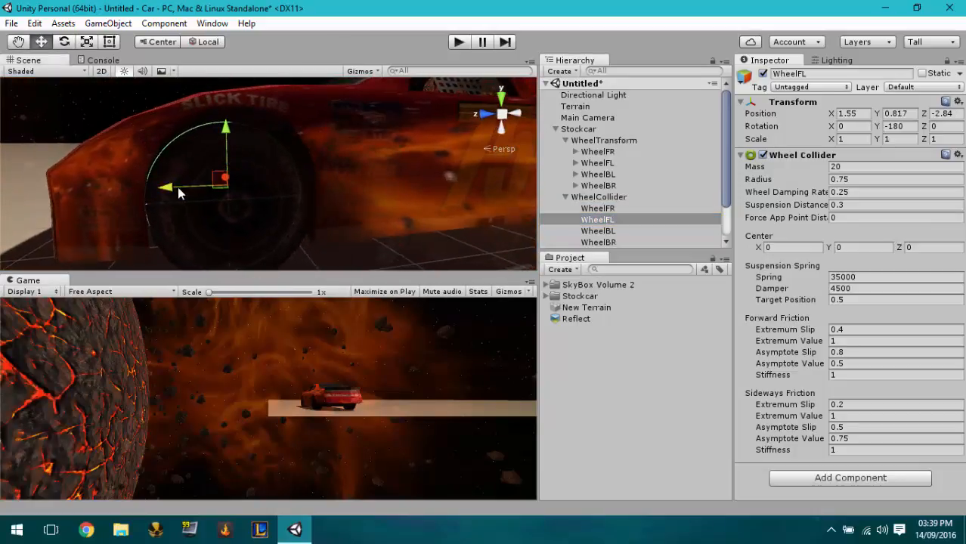
pyautogui.moveTo(178, 189); pyautogui.dragTo(180, 189)
pyautogui.moveTo(180, 188); pyautogui.dragTo(76, 64, button='right')
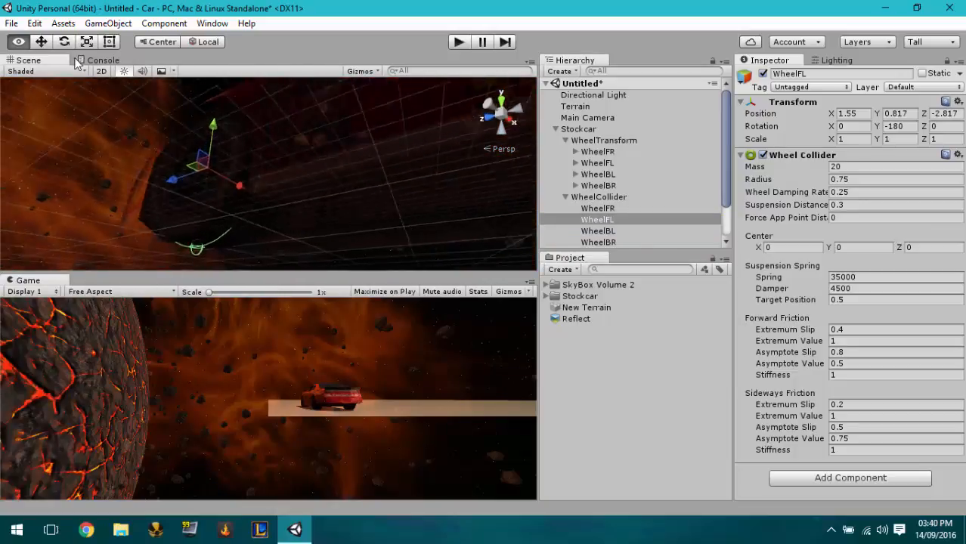
pyautogui.press('f')
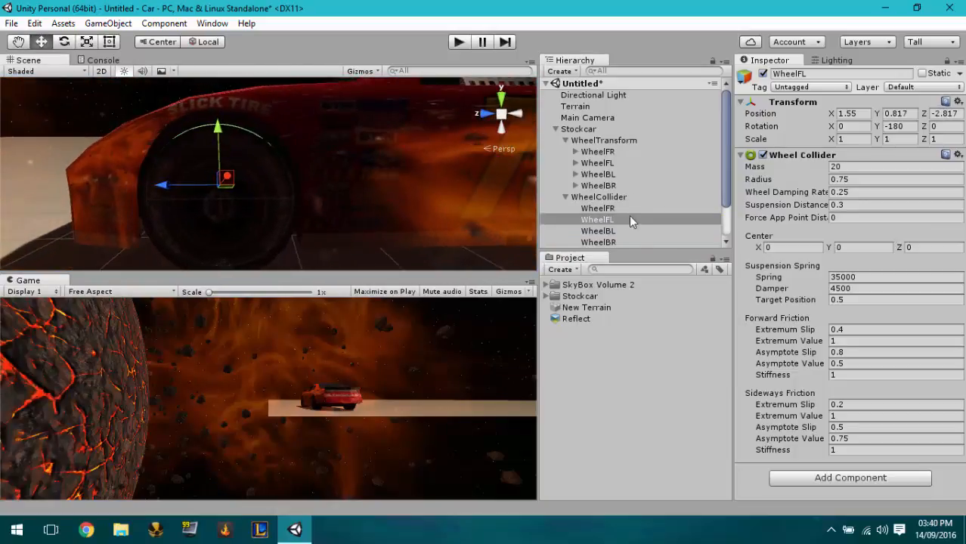
# - Paste the copied Transform values onto the WheelBL collider and set its Z position to 2.762
pyautogui.click(624, 231)
pyautogui.scroll(-2, 622, 213)
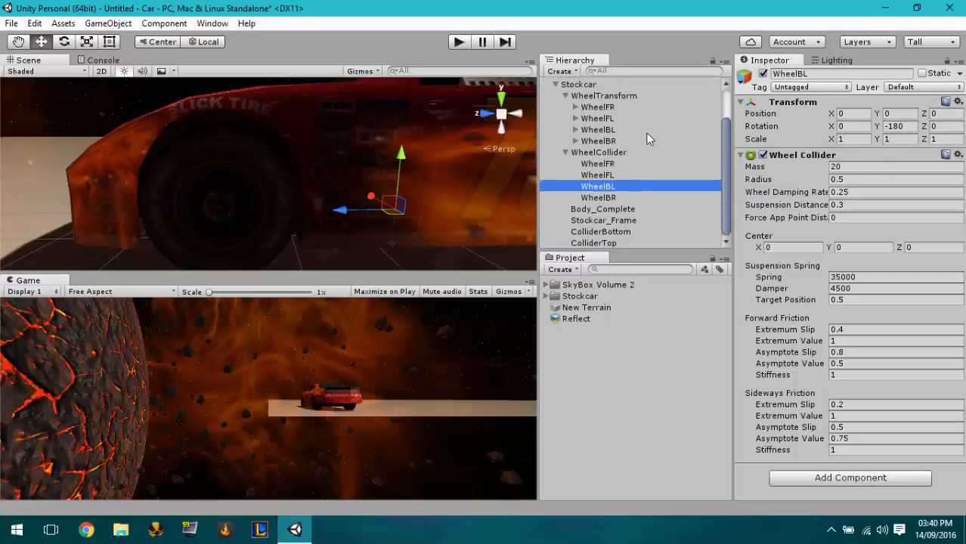
pyautogui.click(957, 102)
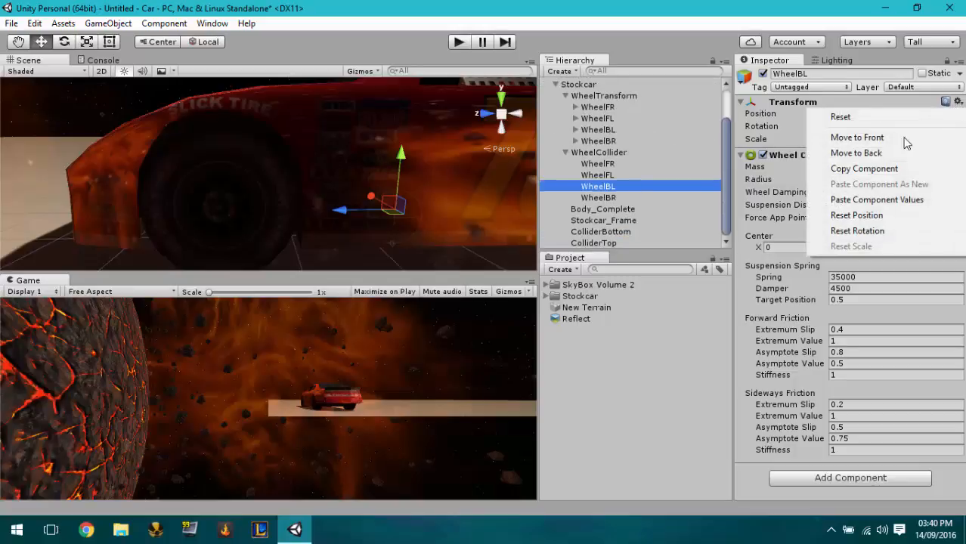
pyautogui.click(879, 199)
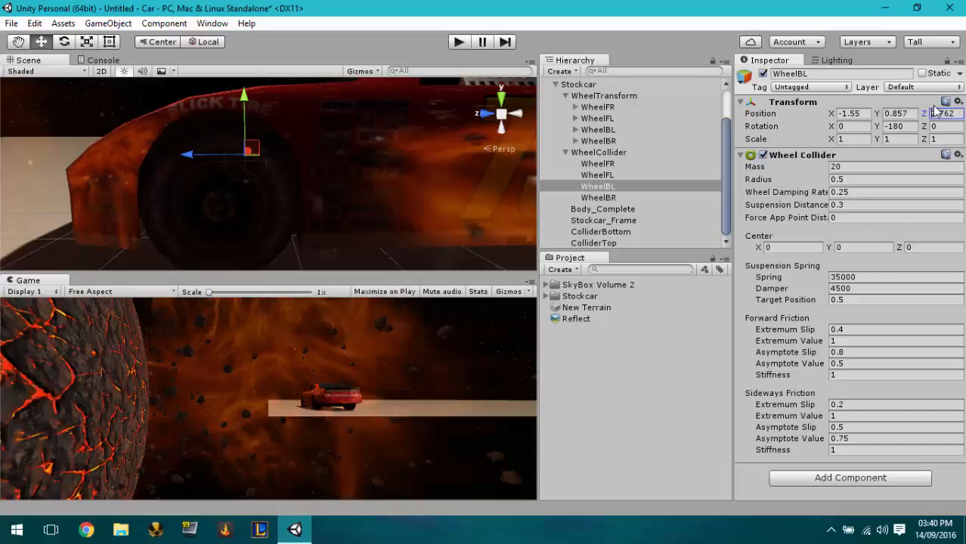
pyautogui.doubleClick(605, 187)
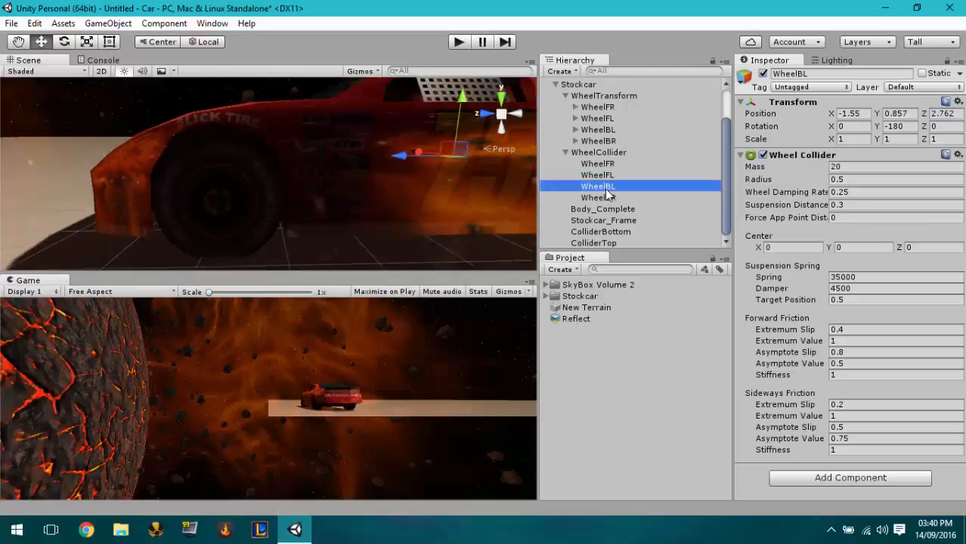
# - Set the radius of the WheelBL Wheel Collider to 0.75
pyautogui.keyDown('alt'); pyautogui.moveTo(386, 152); pyautogui.dragTo(29, 176); pyautogui.keyUp('alt')
pyautogui.keyDown('alt'); pyautogui.moveTo(229, 179); pyautogui.dragTo(715, 130); pyautogui.keyUp('alt')
pyautogui.scroll(6, 387, 166)
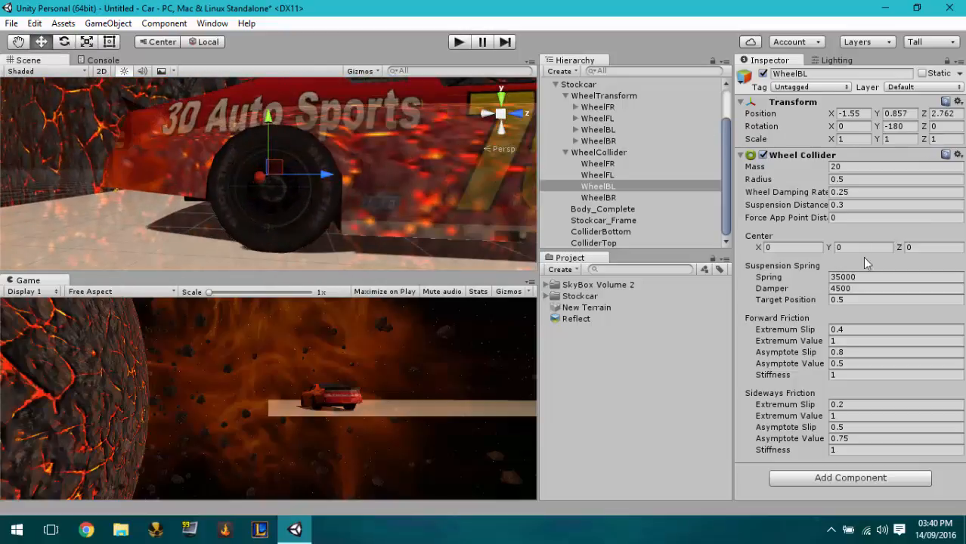
pyautogui.click(852, 179)
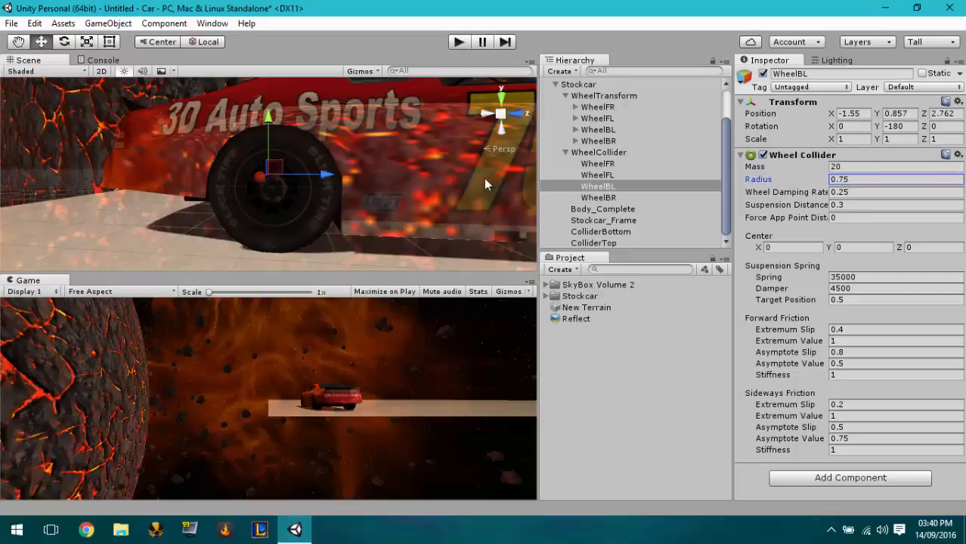
# - Shift the WheelBL collider along Z to about 2.717 to centre it on the rear tyre
pyautogui.moveTo(484, 178); pyautogui.dragTo(347, 205, button='middle')
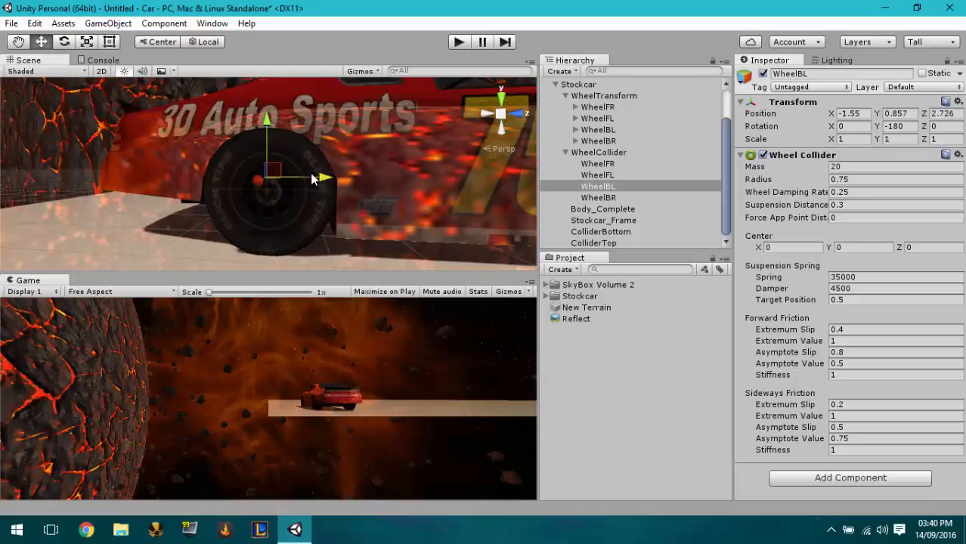
pyautogui.scroll(5, 349, 196)
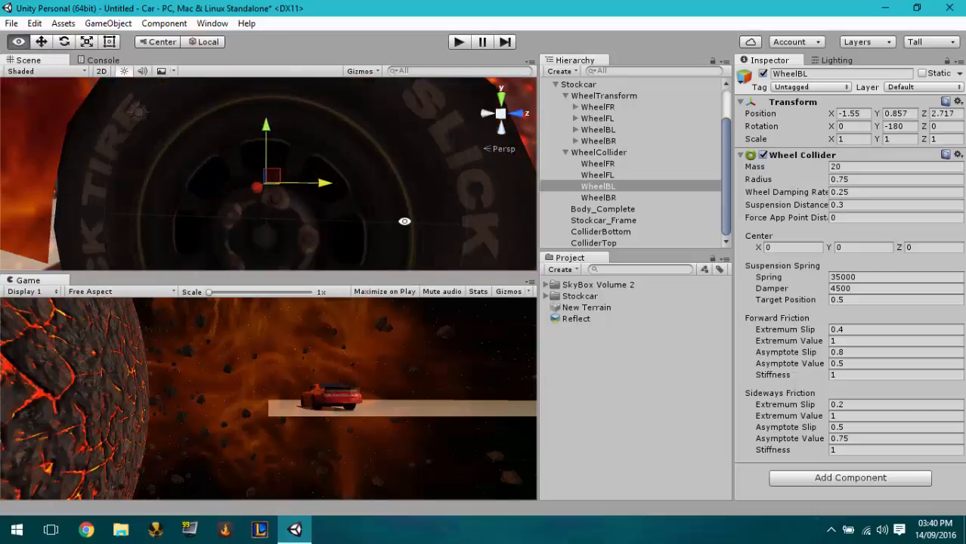
pyautogui.keyDown('alt'); pyautogui.moveTo(352, 195); pyautogui.dragTo(756, 162); pyautogui.keyUp('alt')
pyautogui.scroll(-3, 423, 174)
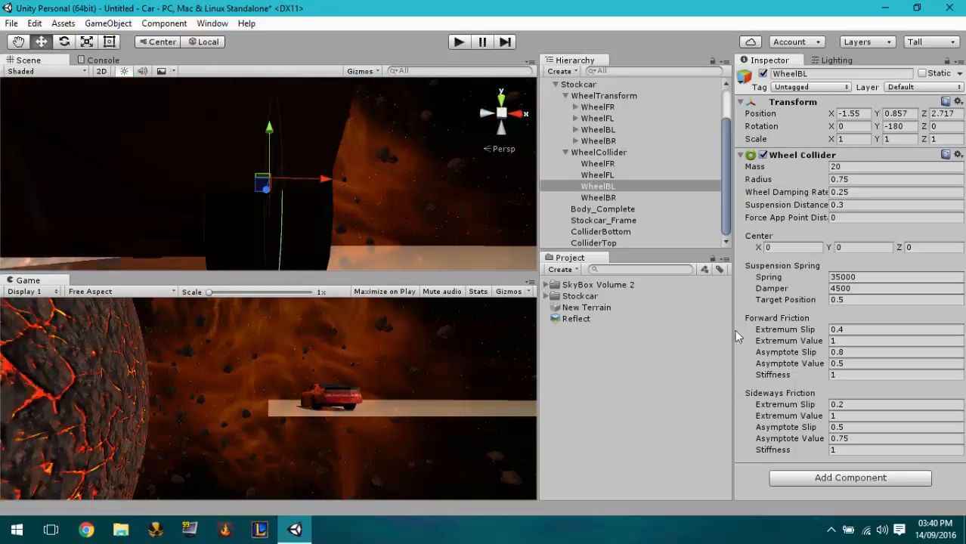
# - Paste the copied Transform values onto the WheelBR collider and set its position to X 1.55, Z 2.762
pyautogui.click(593, 197)
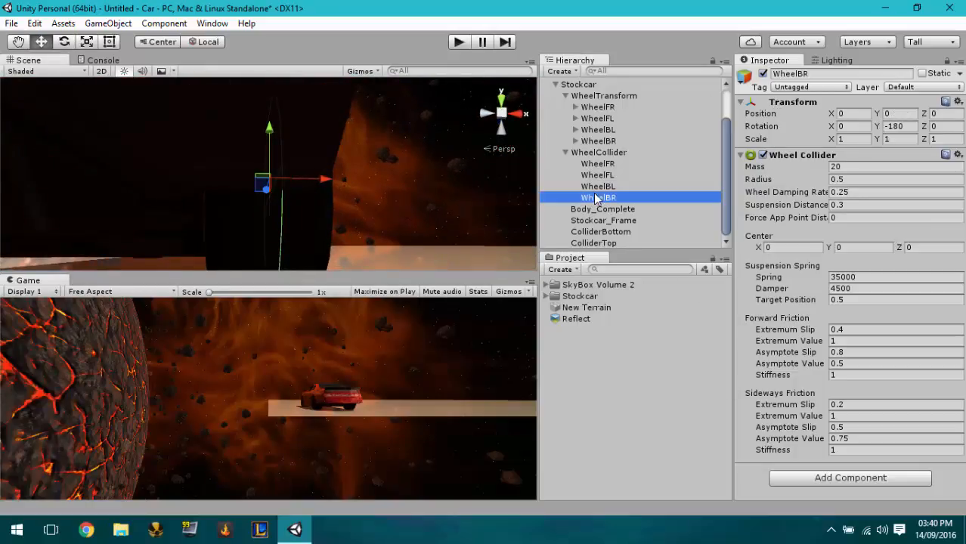
pyautogui.click(958, 101)
pyautogui.click(919, 201)
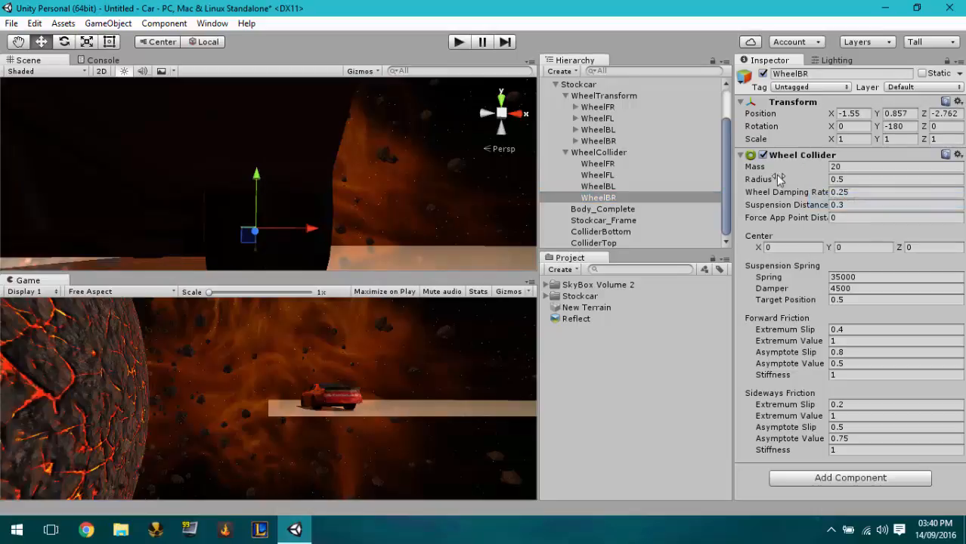
pyautogui.click(933, 113)
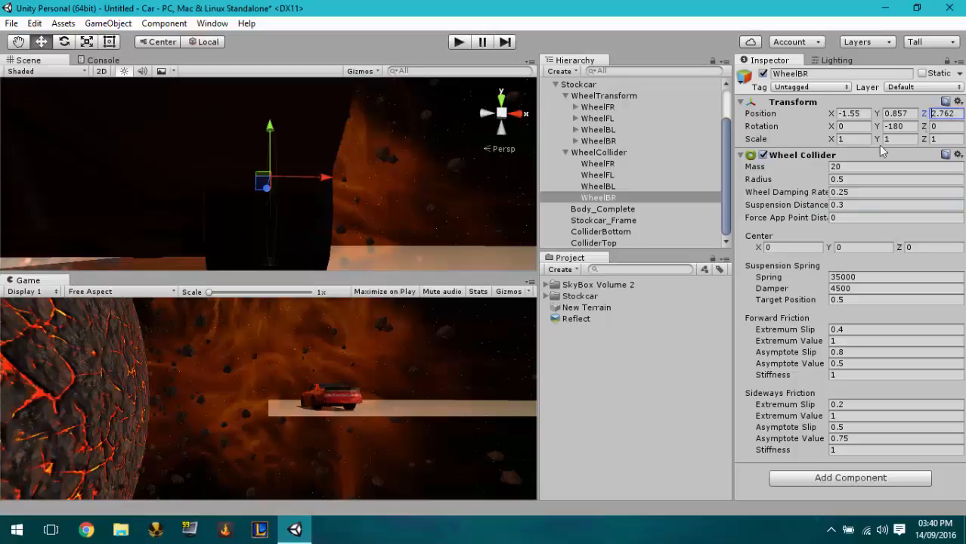
pyautogui.click(845, 113)
pyautogui.press('Left')
pyautogui.press('Right')
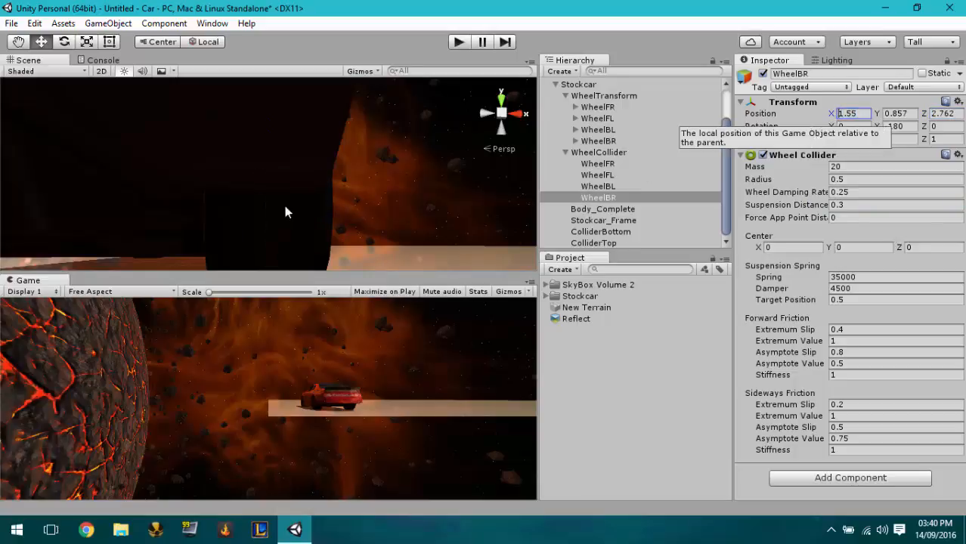
# - Set the radius of the WheelBR Wheel Collider to 0.75
pyautogui.moveTo(284, 213); pyautogui.dragTo(453, 189, button='middle')
pyautogui.click(866, 179)
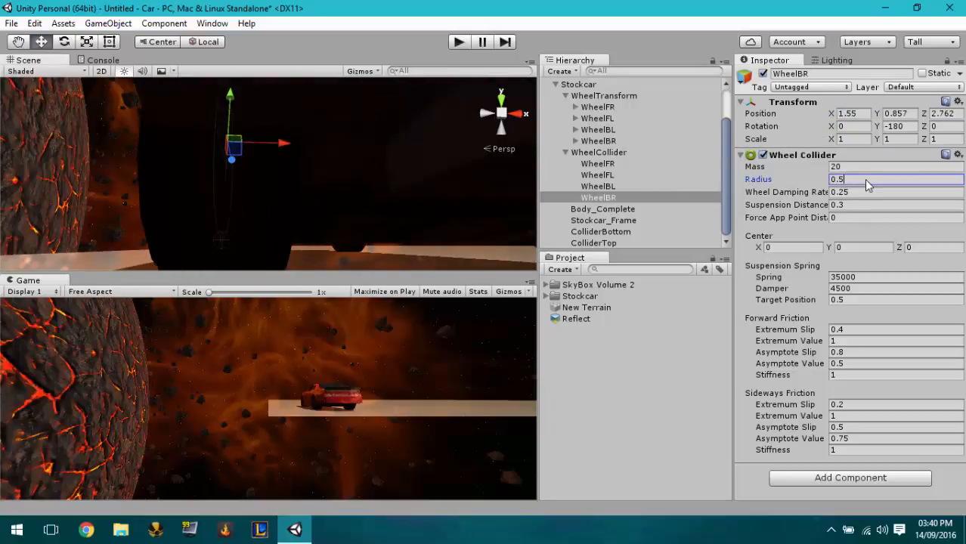
pyautogui.write('.75')
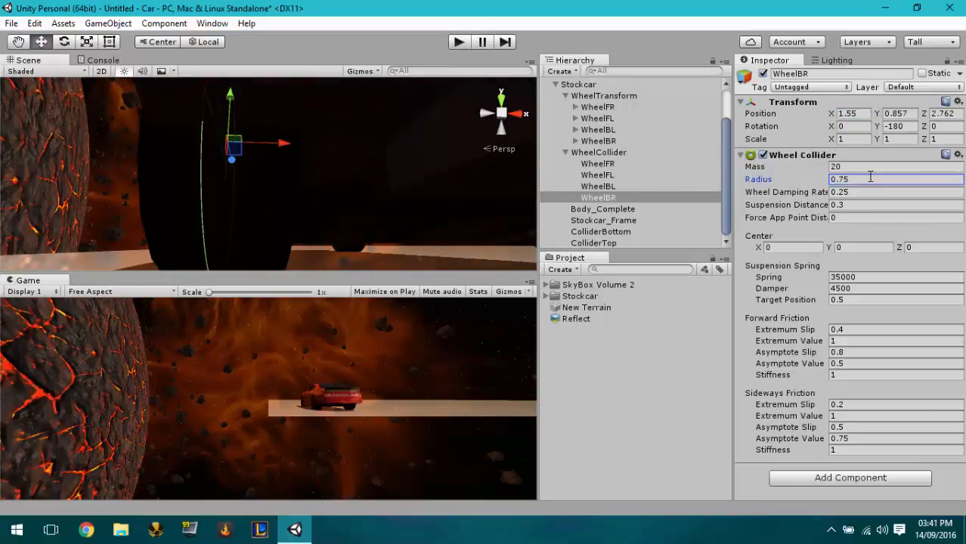
# - Shift the WheelBR collider along Z to about 2.641 and raise it along Y to about 0.905
pyautogui.keyDown('alt'); pyautogui.moveTo(177, 193); pyautogui.dragTo(467, 123); pyautogui.keyUp('alt')
pyautogui.moveTo(249, 143); pyautogui.dragTo(235, 145)
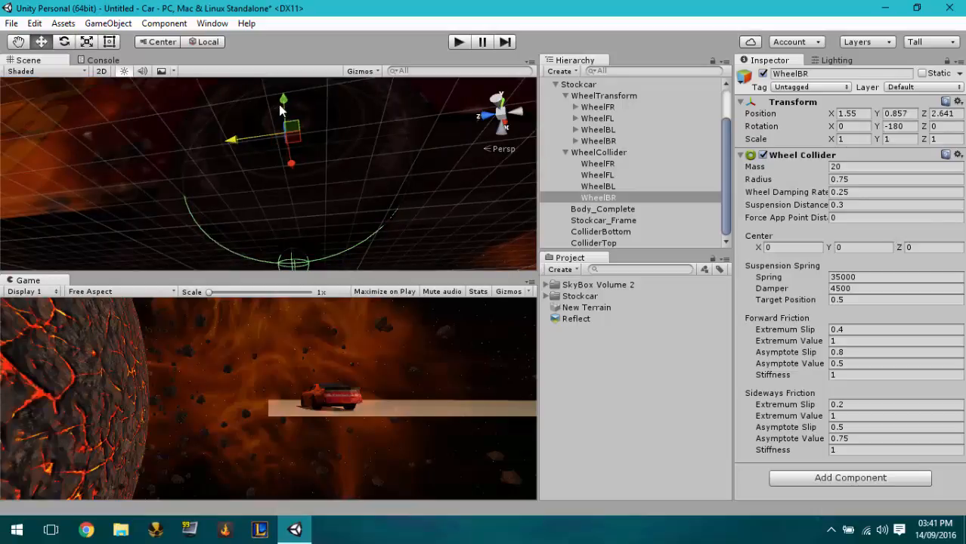
pyautogui.moveTo(280, 110); pyautogui.dragTo(299, 183)
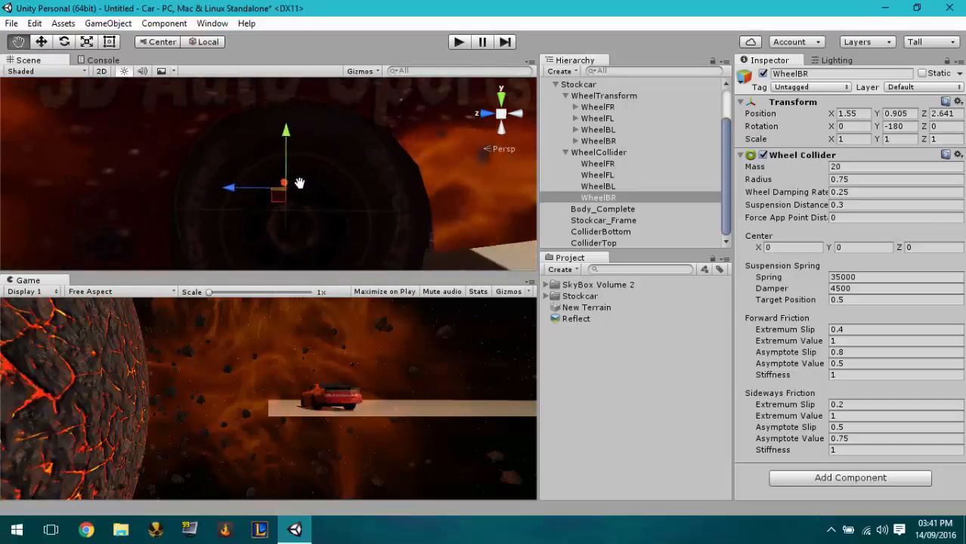
pyautogui.moveTo(299, 183); pyautogui.dragTo(297, 197, button='middle')
pyautogui.click(274, 186)
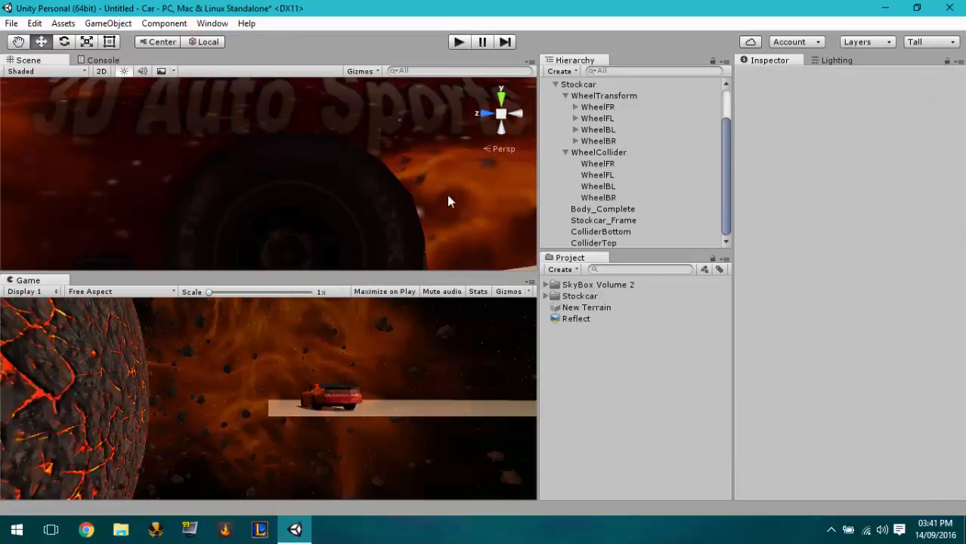
# - Lower the WheelBR collider along Y to about 0.819 and check its outline against the bottom of the rear tyre
pyautogui.click(595, 198)
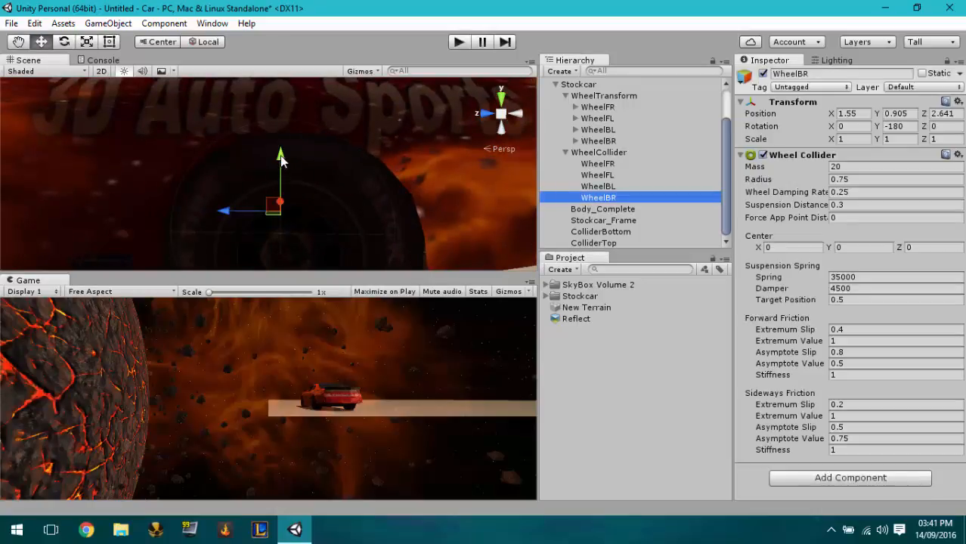
pyautogui.moveTo(280, 159); pyautogui.dragTo(278, 169)
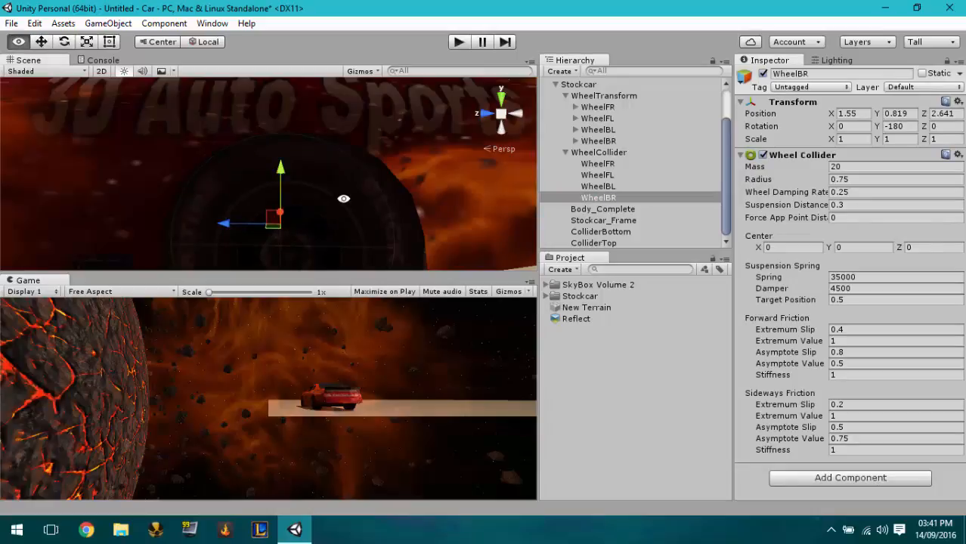
pyautogui.keyDown('alt'); pyautogui.moveTo(343, 199); pyautogui.dragTo(325, 105); pyautogui.keyUp('alt')
pyautogui.moveTo(330, 211); pyautogui.dragTo(334, 155, button='middle')
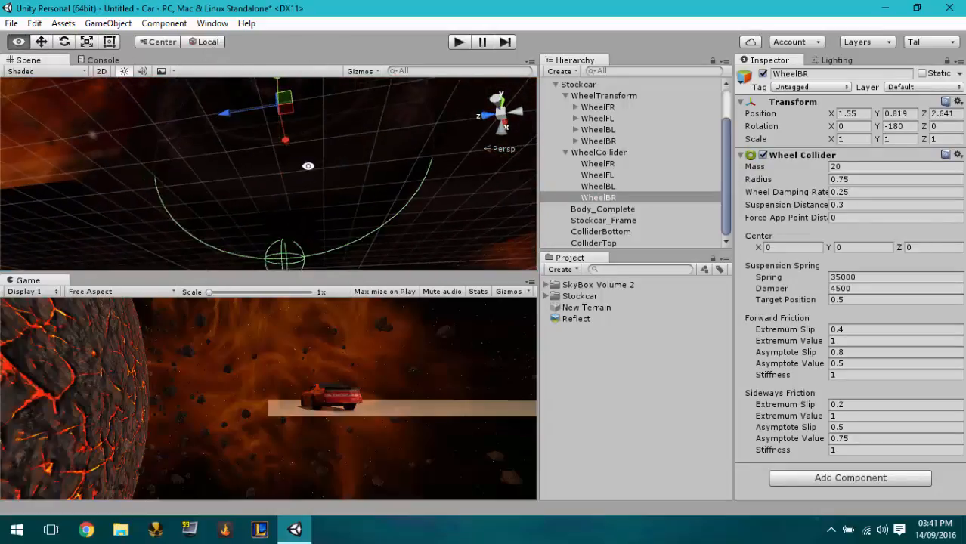
pyautogui.keyDown('alt'); pyautogui.moveTo(308, 165); pyautogui.dragTo(323, 218); pyautogui.keyUp('alt')
pyautogui.moveTo(390, 240); pyautogui.dragTo(390, 269, button='right')
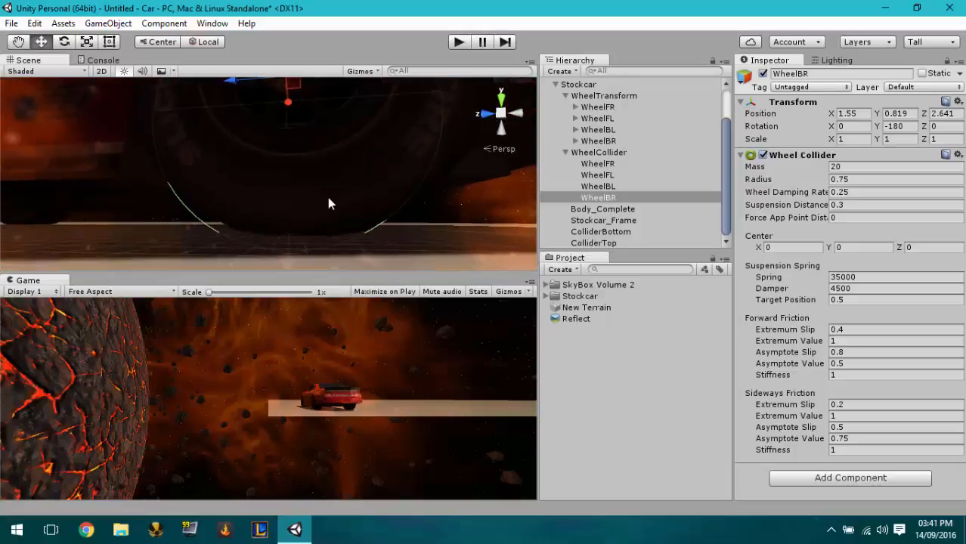
pyautogui.moveTo(345, 219); pyautogui.dragTo(349, 211, button='right')
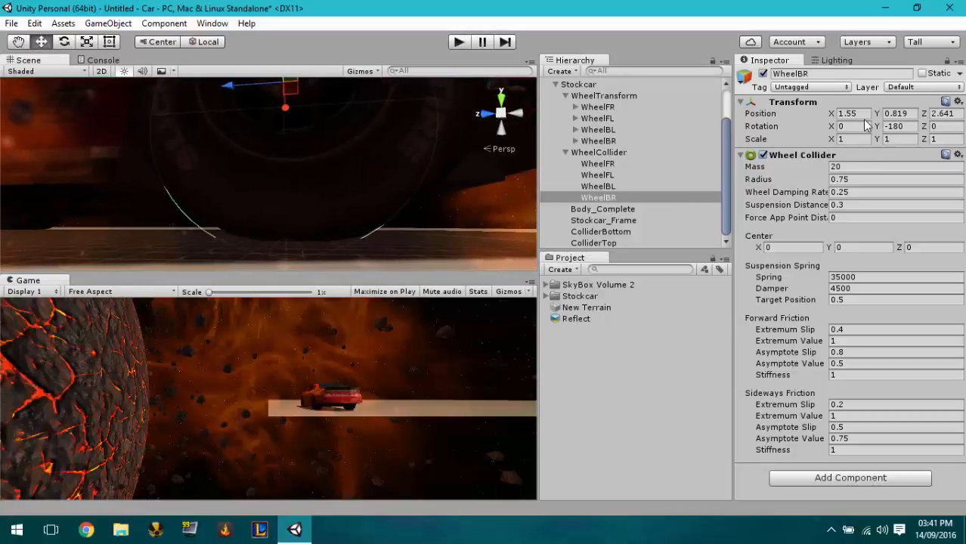
# - Set the WheelBR collider's Y position to 0.87
pyautogui.moveTo(877, 117); pyautogui.dragTo(880, 121)
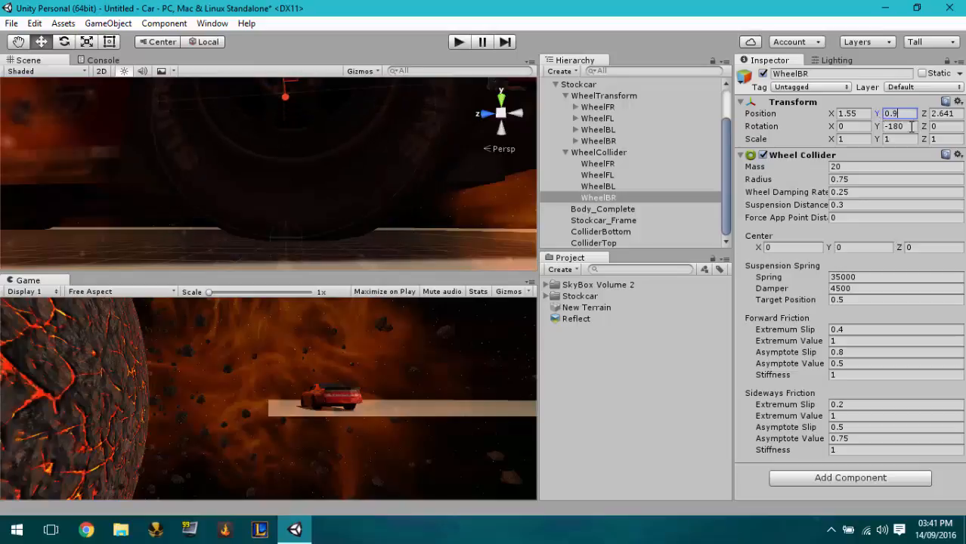
pyautogui.press('BackSpace')
pyautogui.write('89')
pyautogui.press('BackSpace')
pyautogui.write('8')
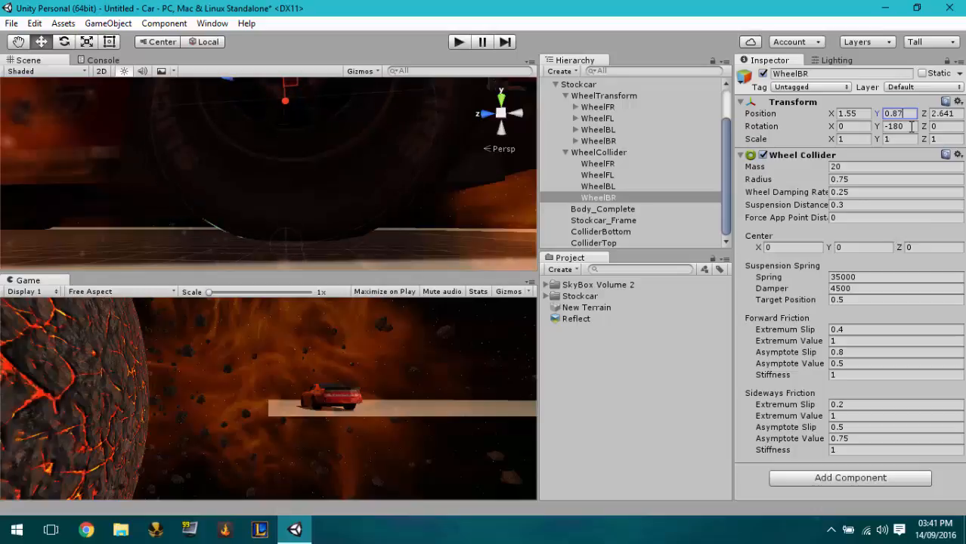
# - Play-test the scene to see how the car behaves, inspect the Stockcar object's values, and stop playback
pyautogui.moveTo(390, 204); pyautogui.dragTo(296, 226, button='middle')
pyautogui.scroll(-4, 295, 220)
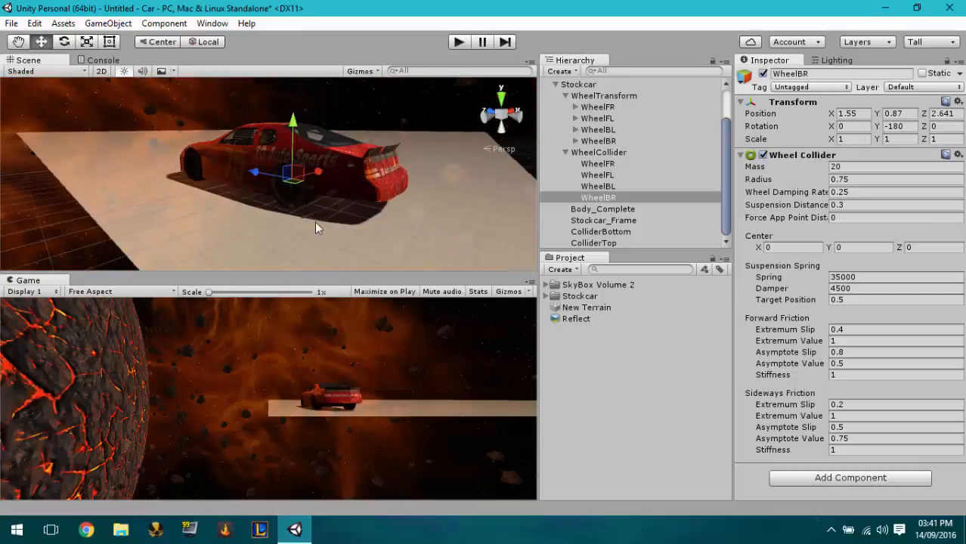
pyautogui.click(459, 44)
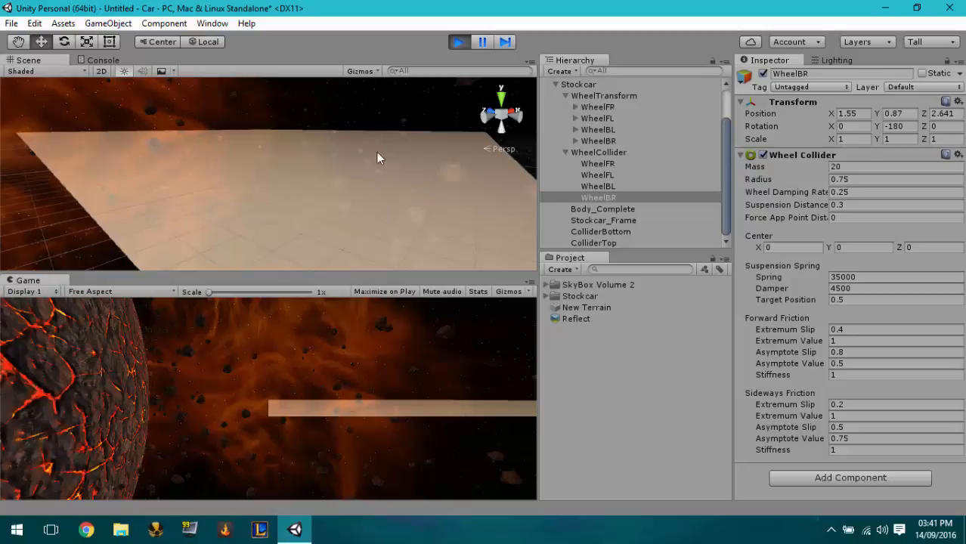
pyautogui.keyDown('alt'); pyautogui.moveTo(372, 182); pyautogui.dragTo(375, 317); pyautogui.keyUp('alt')
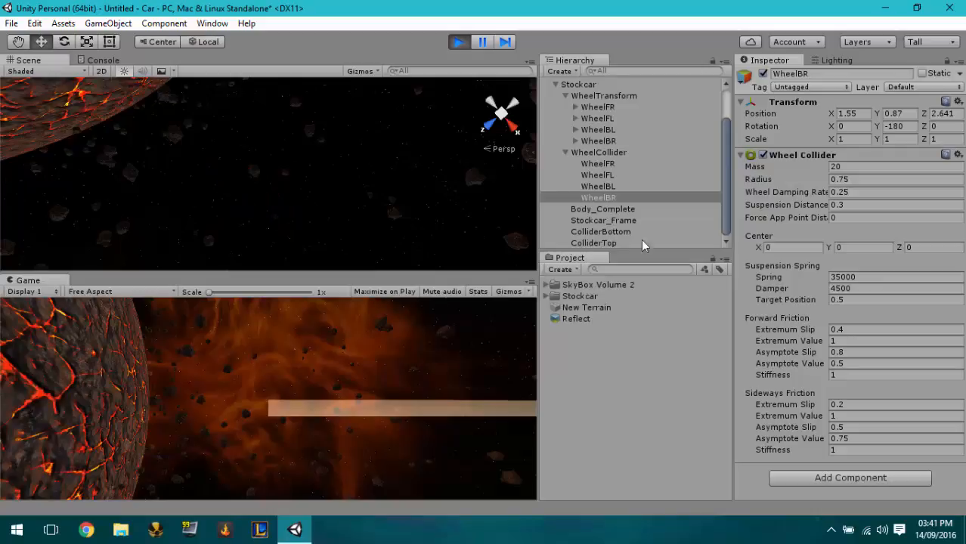
pyautogui.click(579, 85)
pyautogui.click(459, 42)
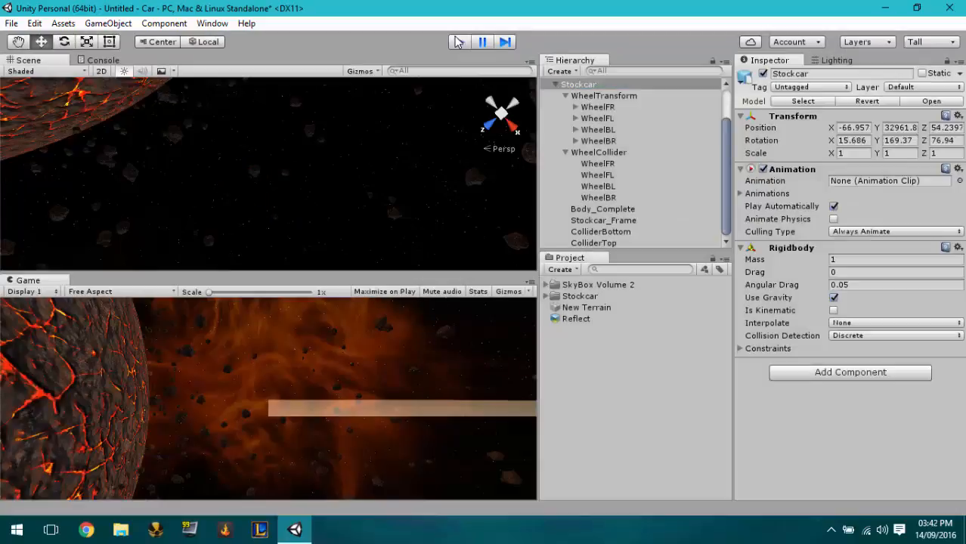
# - Set the Stockcar Rigidbody's mass to 100
pyautogui.keyDown('alt'); pyautogui.moveTo(304, 240); pyautogui.dragTo(391, 175); pyautogui.keyUp('alt')
pyautogui.press('f')
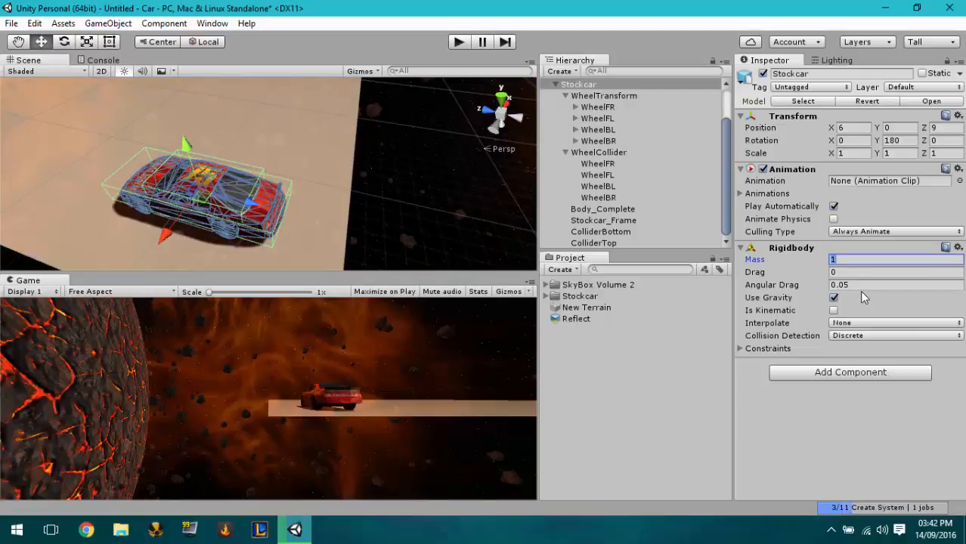
pyautogui.write('100')
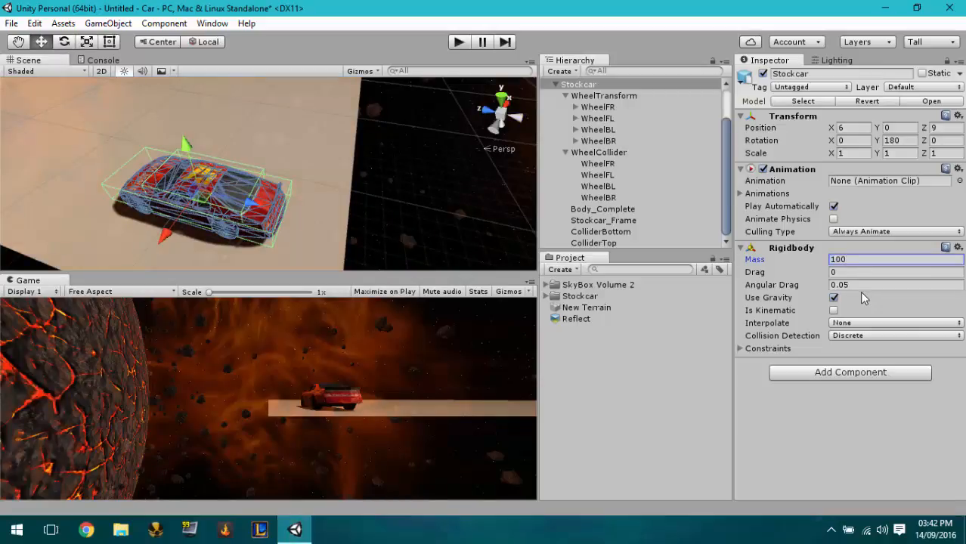
# - Select all four Wheel Collider objects from WheelFR to WheelBR and set their mass to 1
pyautogui.click(557, 84)
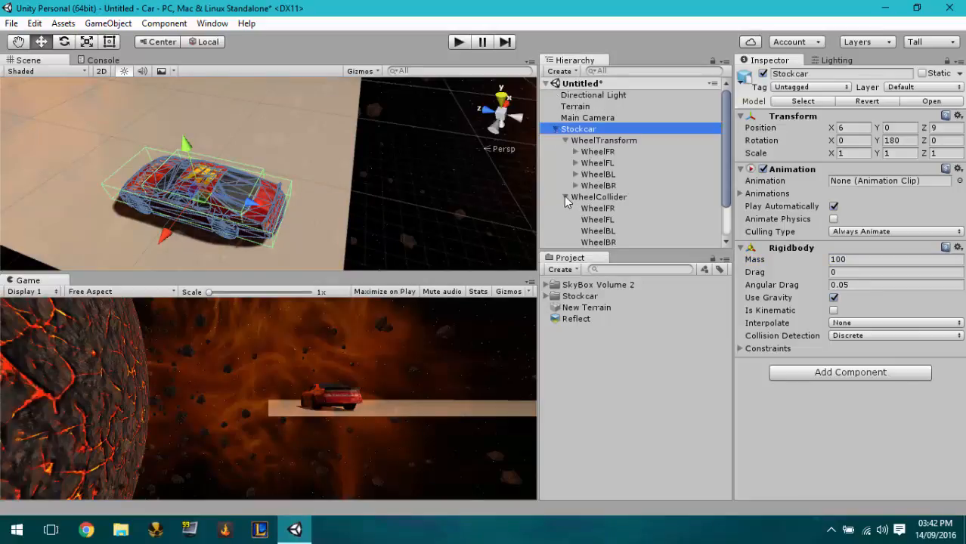
pyautogui.click(597, 209)
pyautogui.scroll(-2, 609, 211)
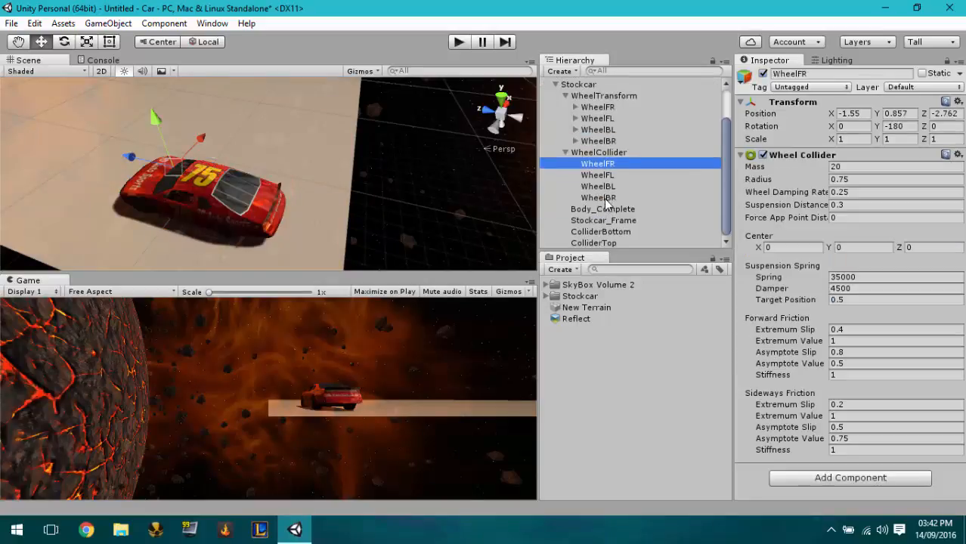
pyautogui.keyDown('shift'); pyautogui.click(614, 198); pyautogui.keyUp('shift')
pyautogui.click(869, 168)
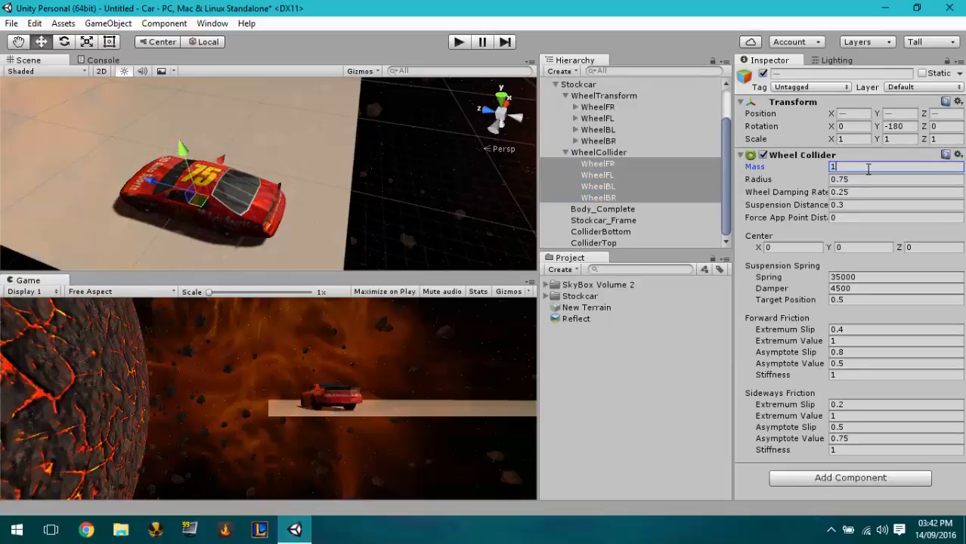
pyautogui.press('Tab')
pyautogui.press('Tab')
pyautogui.press('Tab')
# - Set the four Wheel Colliders' suspension spring to 1, damper to 0 and target position to 0
pyautogui.click(845, 204)
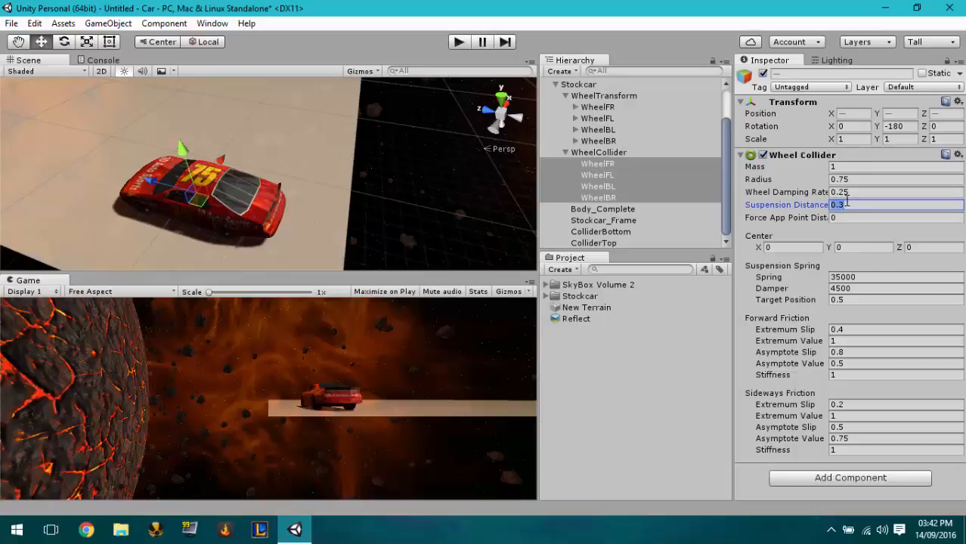
pyautogui.click(868, 277)
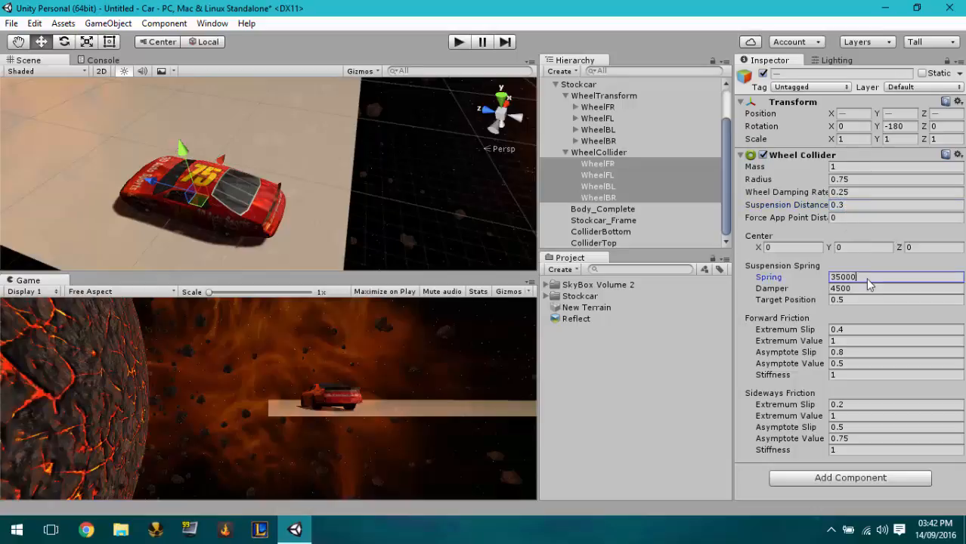
pyautogui.write('1')
pyautogui.click(864, 288)
pyautogui.write('0')
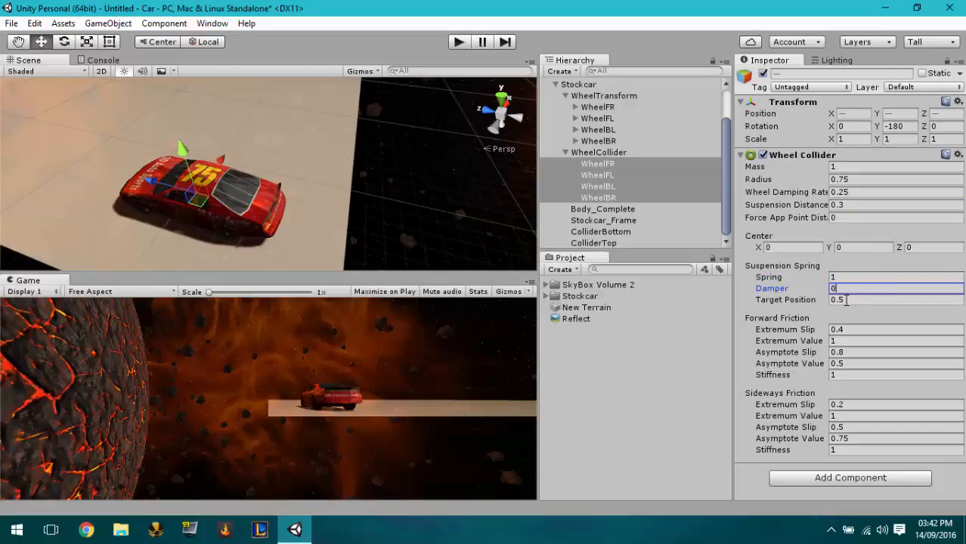
pyautogui.click(846, 301)
pyautogui.write('0')
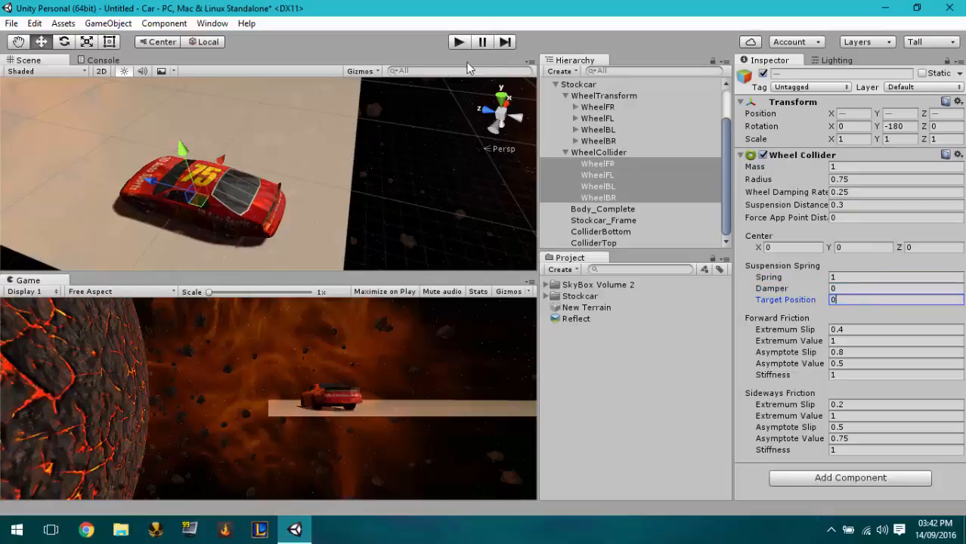
# - Play-test the scene and examine from the side how the Stockcar and its wheels rest on the ground
pyautogui.click(458, 41)
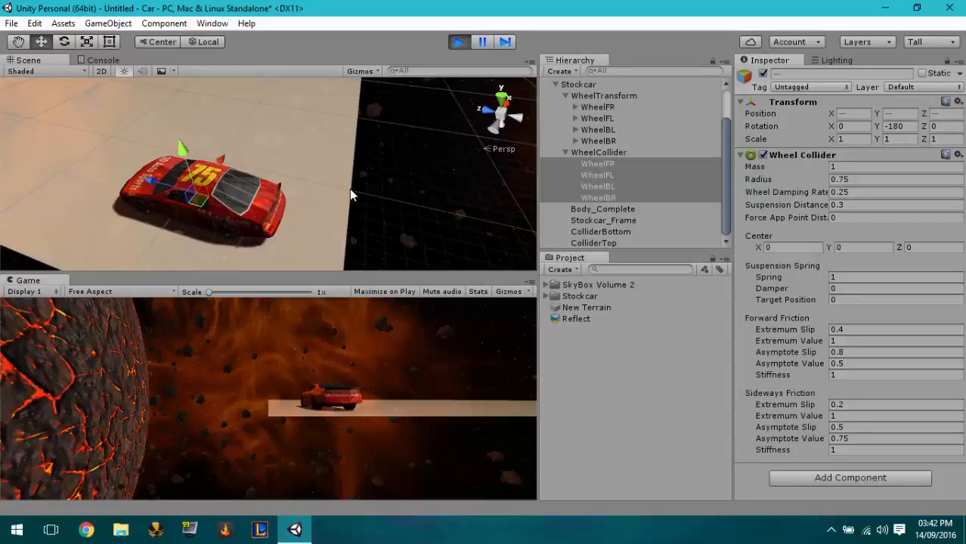
pyautogui.scroll(5, 349, 189)
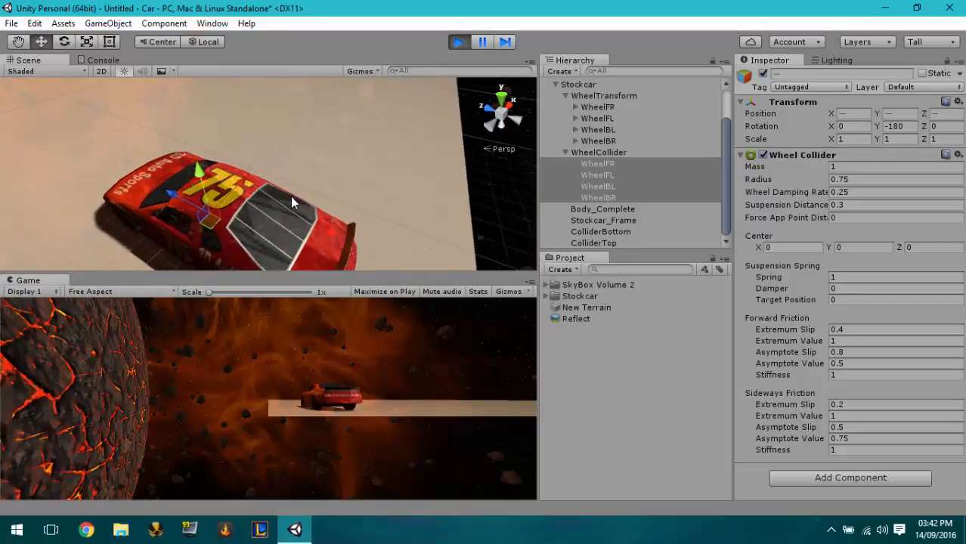
pyautogui.scroll(3, 290, 196)
pyautogui.moveTo(291, 196); pyautogui.dragTo(360, 146, button='right')
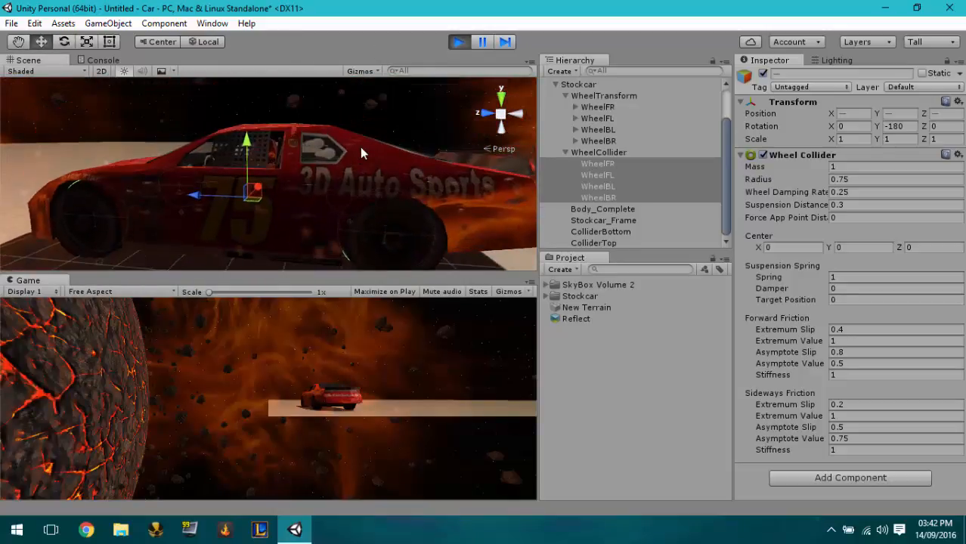
pyautogui.click(586, 86)
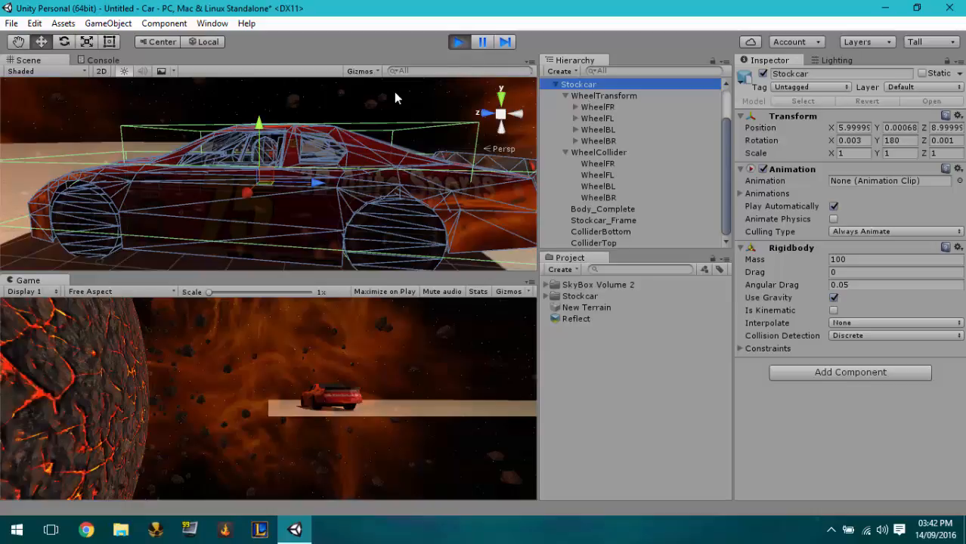
pyautogui.moveTo(394, 92); pyautogui.dragTo(490, 123, button='right')
pyautogui.scroll(-1, 487, 128)
pyautogui.click(486, 115)
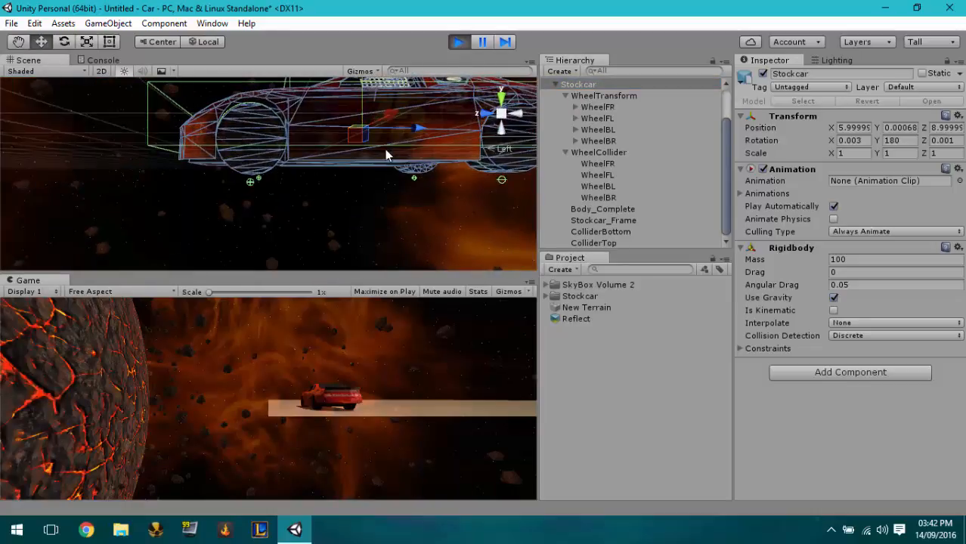
pyautogui.moveTo(385, 149); pyautogui.dragTo(308, 182, button='middle')
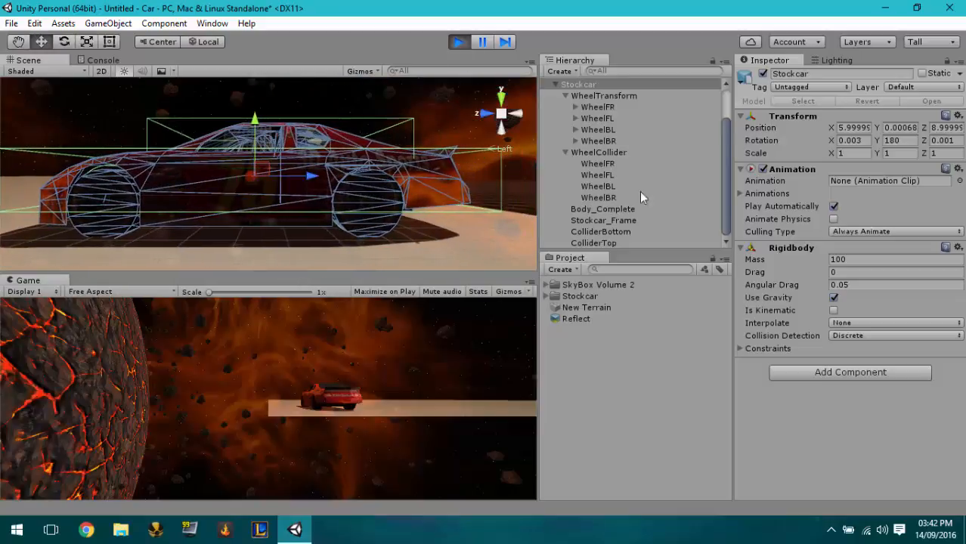
# - Select ColliderBottom and examine how its box fits the car body from the side and from above
pyautogui.click(601, 232)
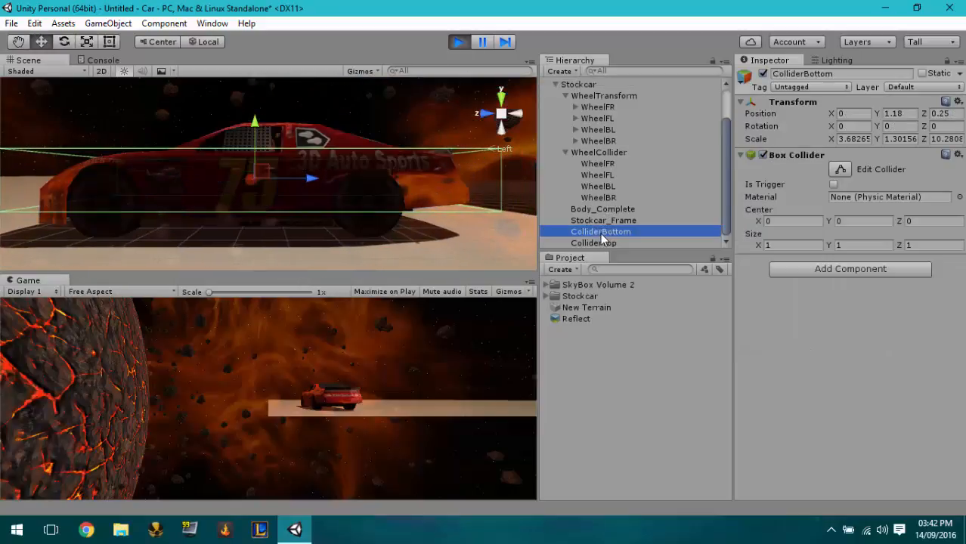
pyautogui.click(502, 114)
pyautogui.click(502, 114)
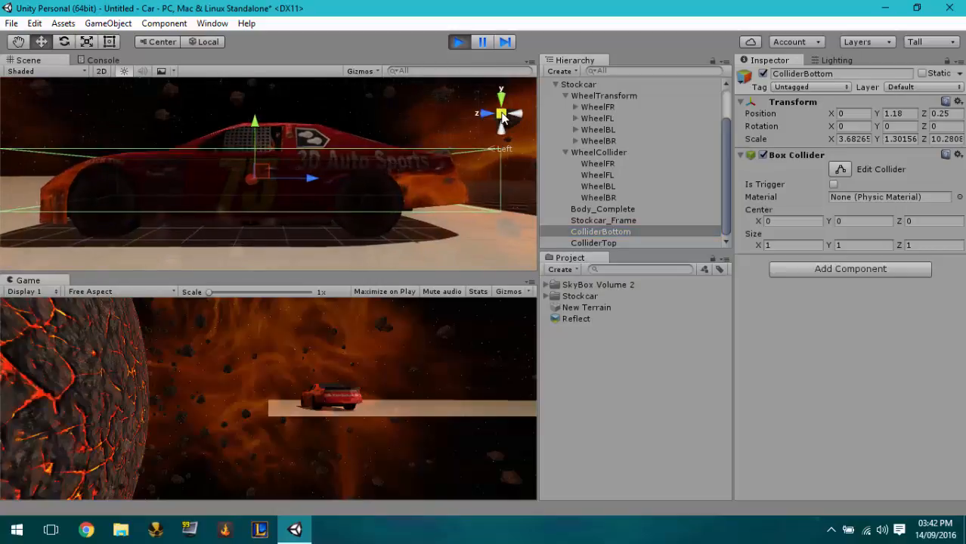
pyautogui.keyDown('alt'); pyautogui.moveTo(502, 168); pyautogui.dragTo(340, 227); pyautogui.keyUp('alt')
pyautogui.click(501, 101)
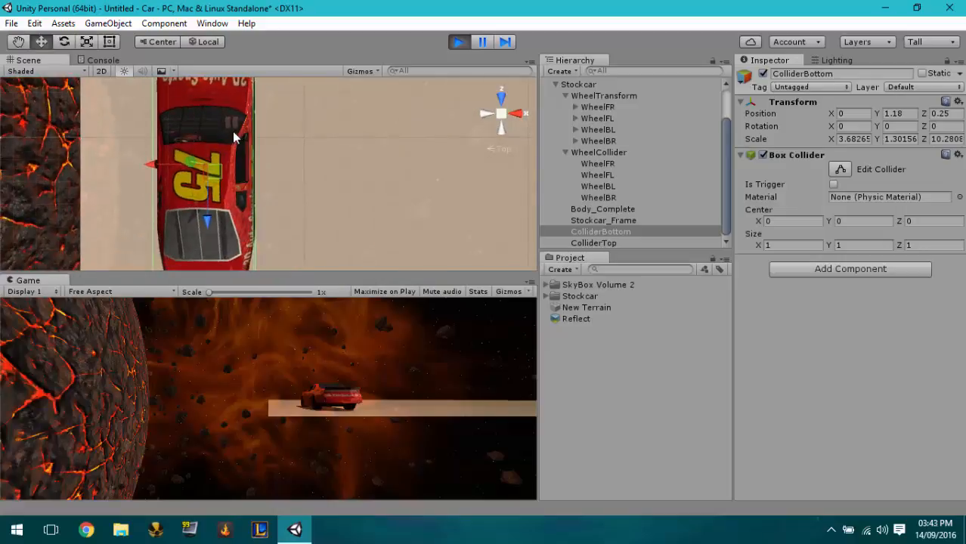
pyautogui.keyDown('alt'); pyautogui.moveTo(248, 131); pyautogui.dragTo(356, 189); pyautogui.keyUp('alt')
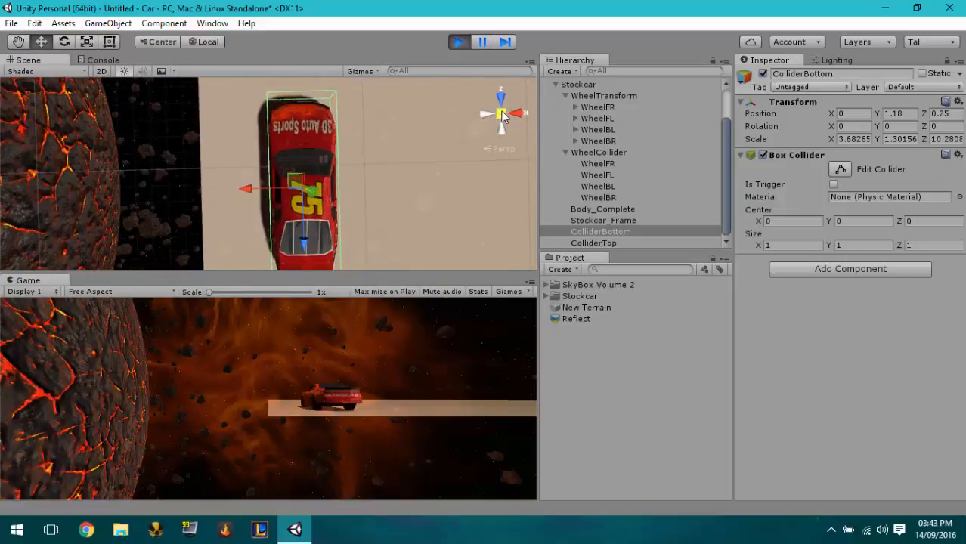
pyautogui.click(502, 114)
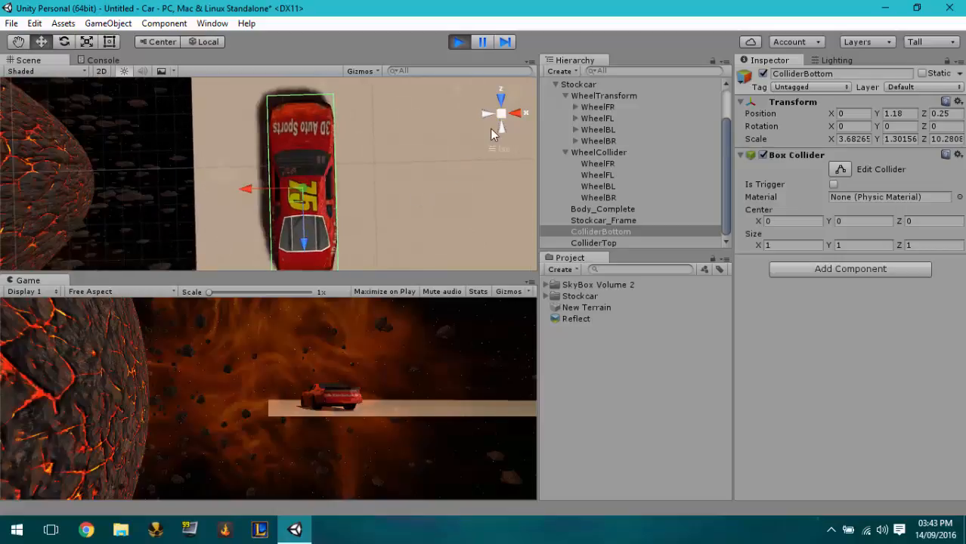
pyautogui.keyDown('alt'); pyautogui.moveTo(491, 135); pyautogui.dragTo(353, 219); pyautogui.keyUp('alt')
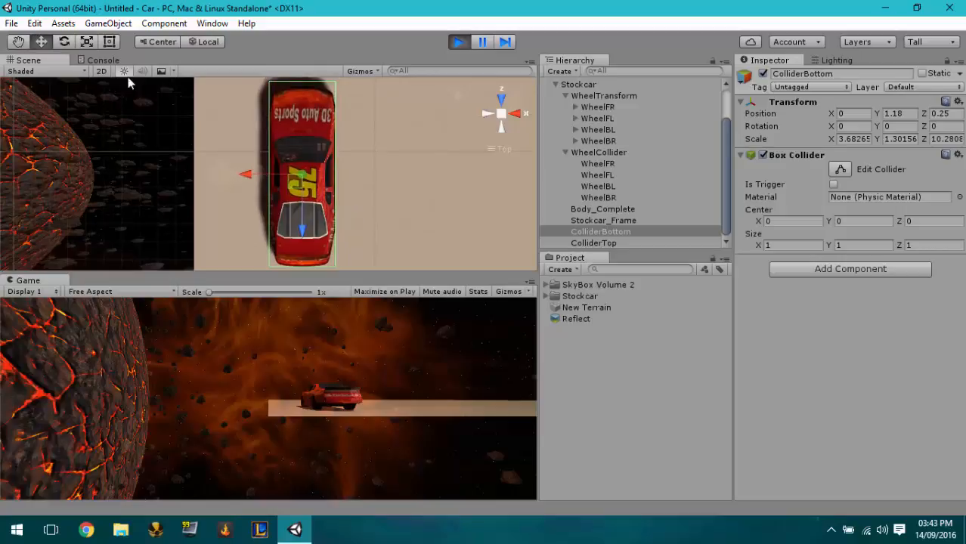
# - Shorten ColliderBottom's box collider to the car's front bumper in play mode, giving a Z size of about 0.96
pyautogui.click(110, 42)
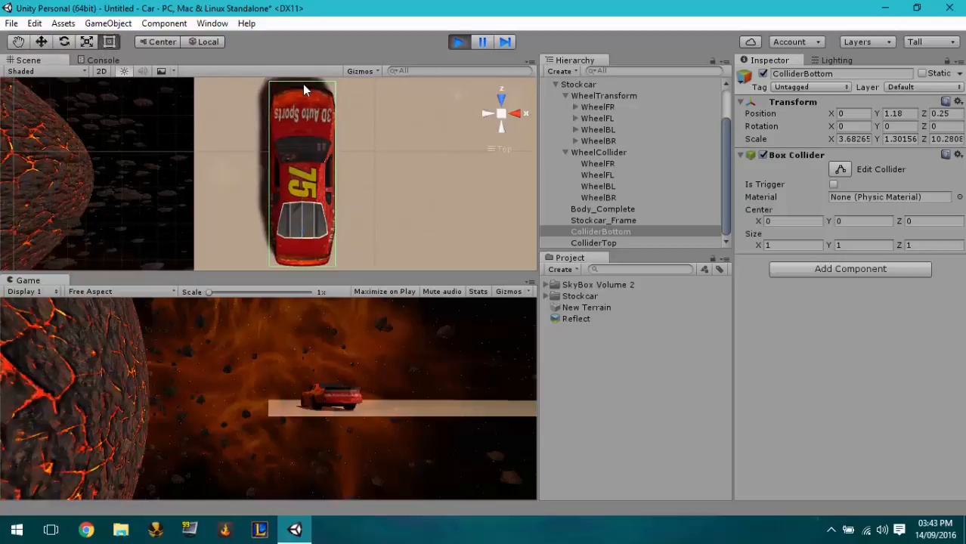
pyautogui.click(101, 71)
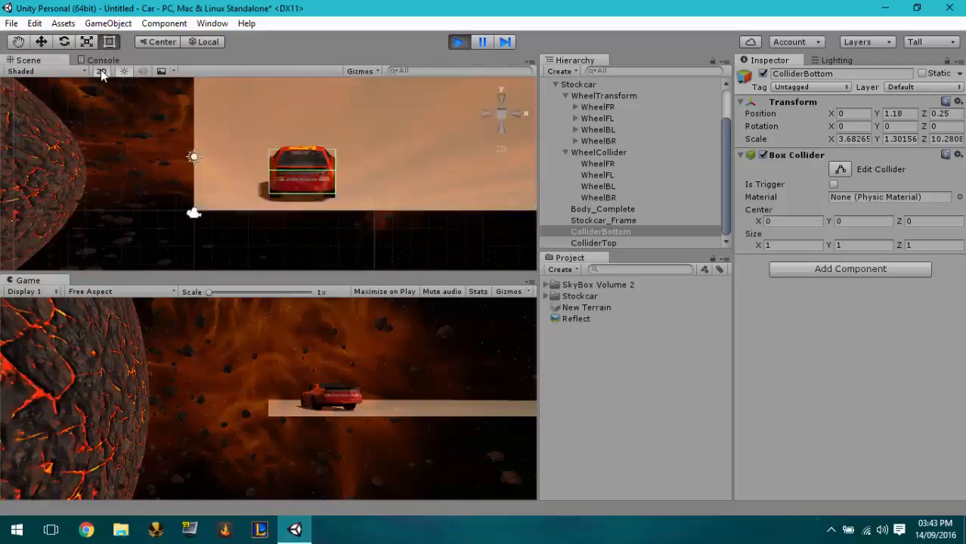
pyautogui.click(99, 71)
pyautogui.press('w')
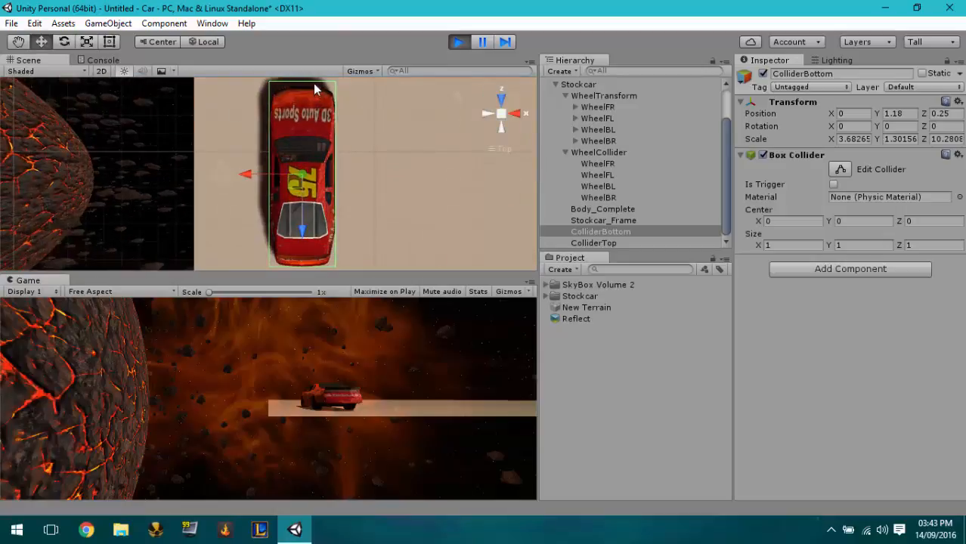
pyautogui.click(840, 171)
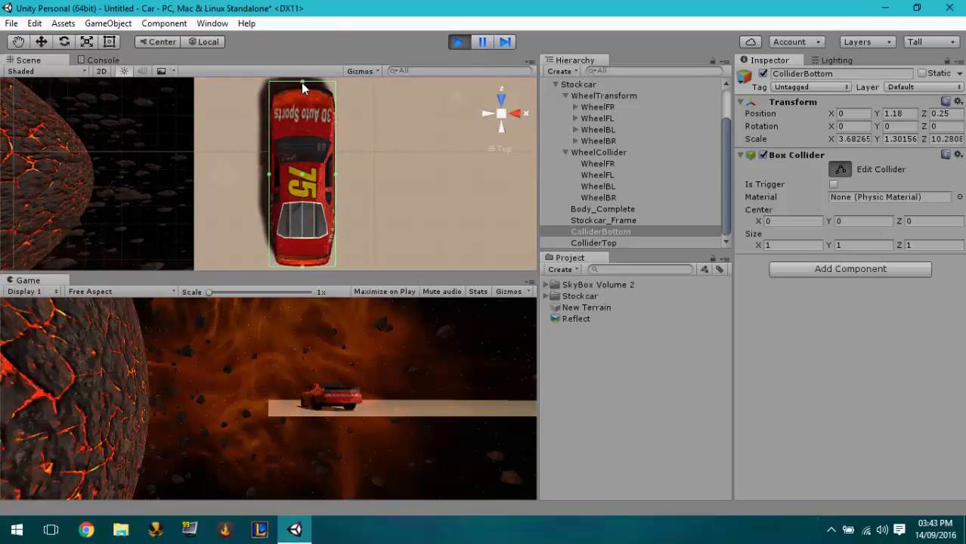
pyautogui.moveTo(302, 84); pyautogui.dragTo(302, 90)
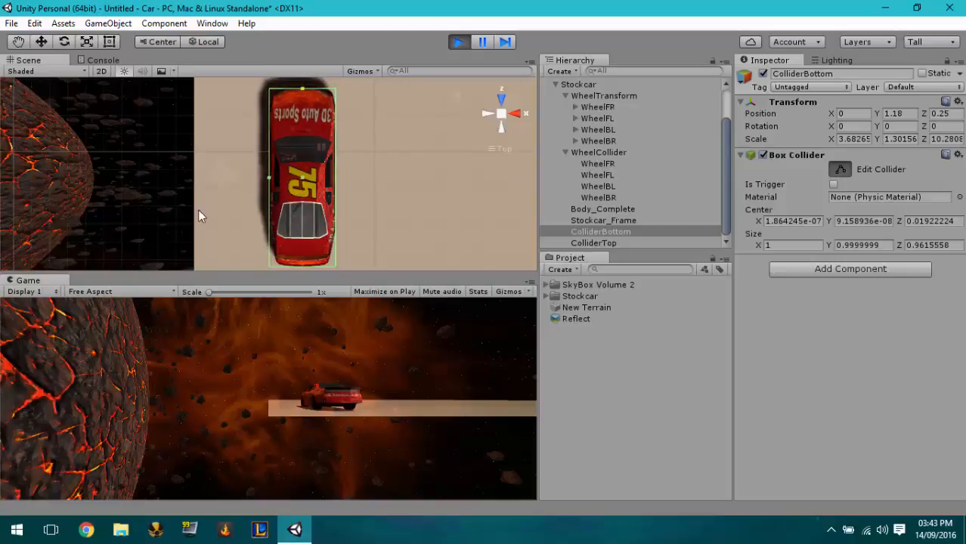
# - Examine how ColliderBottom's box fits the car body in angled, front, side and back views
pyautogui.click(272, 264)
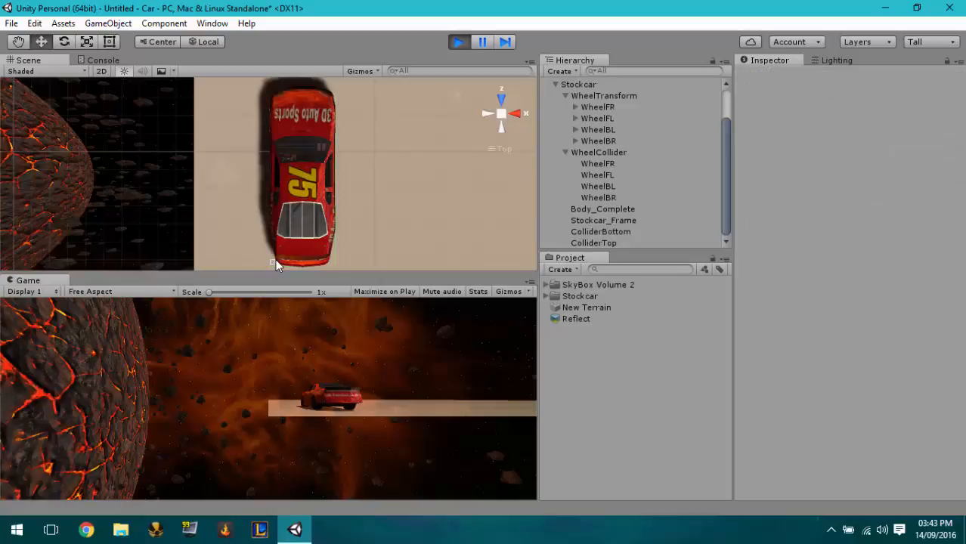
pyautogui.click(312, 212)
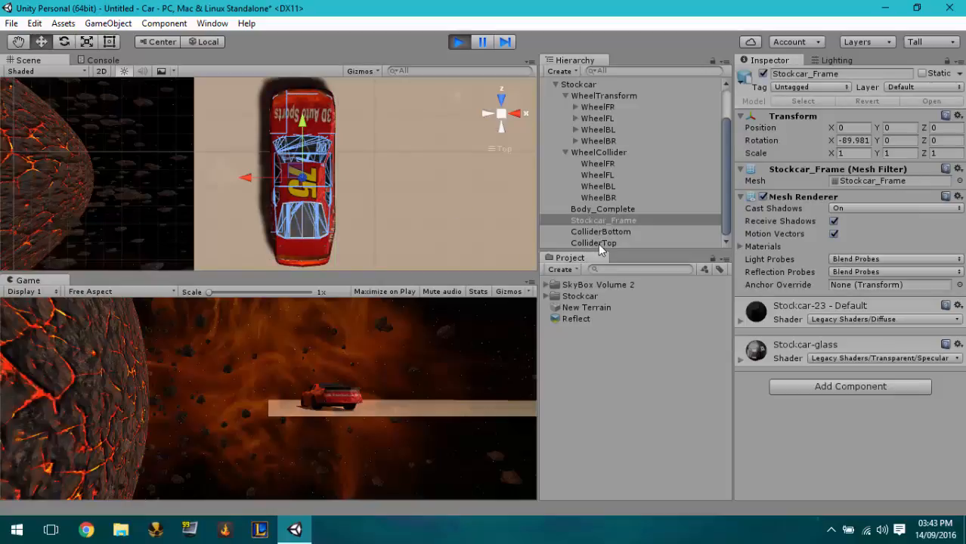
pyautogui.click(598, 243)
pyautogui.click(596, 232)
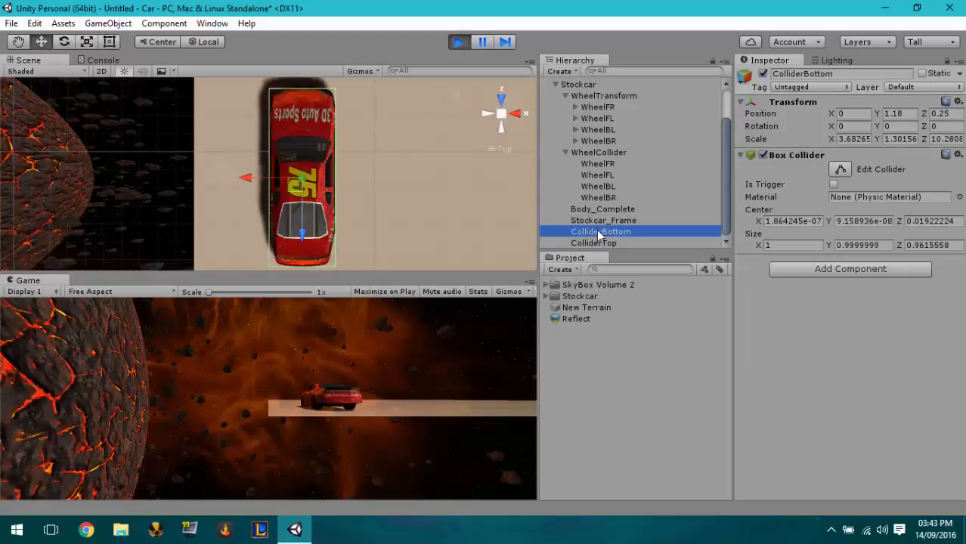
pyautogui.keyDown('alt'); pyautogui.moveTo(245, 198); pyautogui.dragTo(533, 15); pyautogui.keyUp('alt')
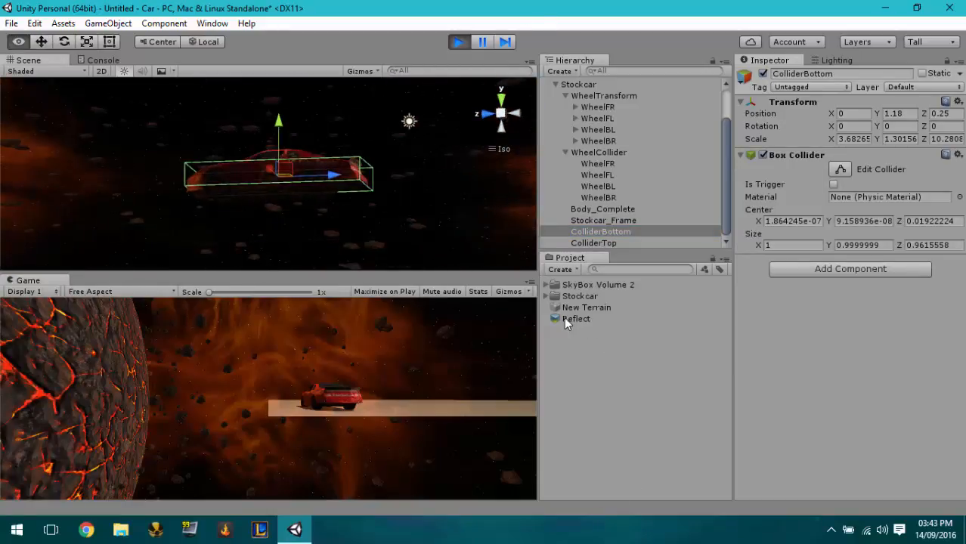
pyautogui.click(485, 114)
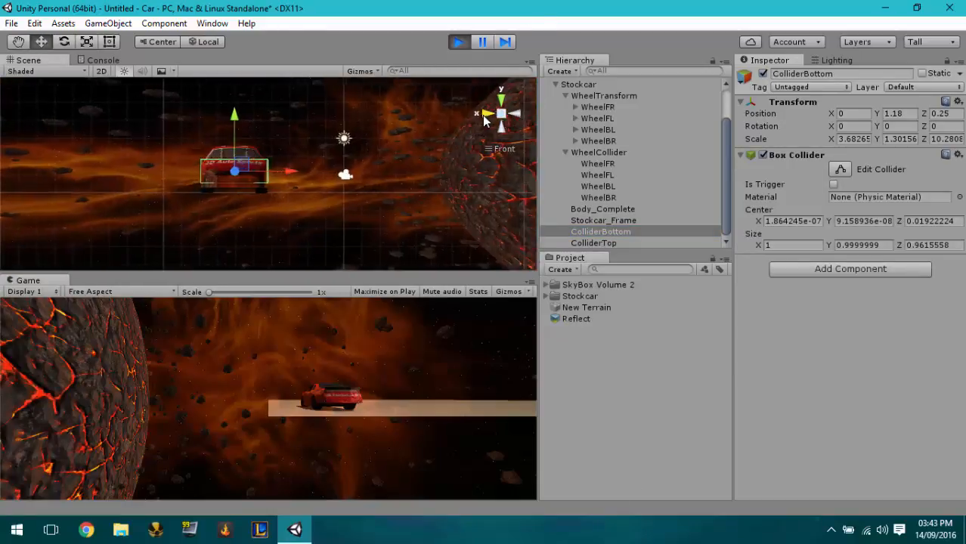
pyautogui.click(484, 115)
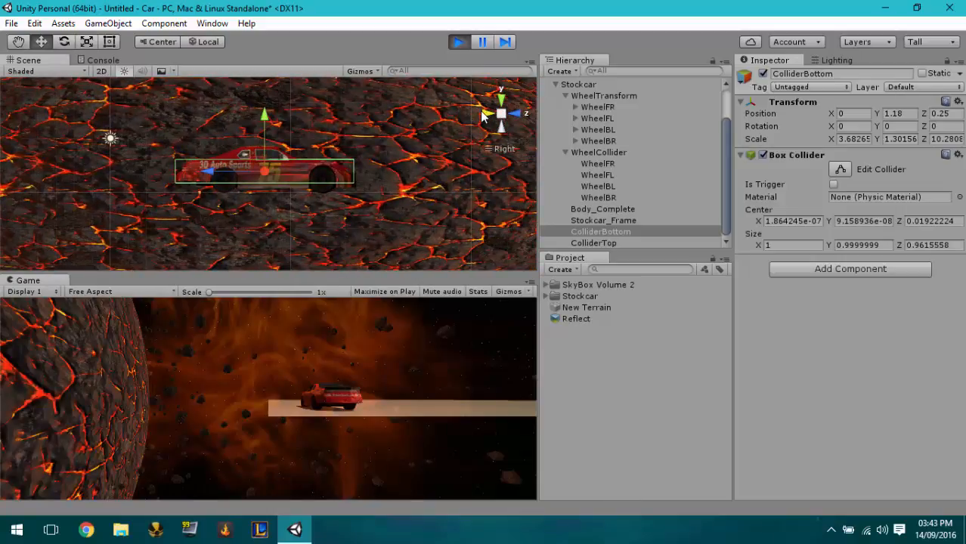
pyautogui.click(478, 123)
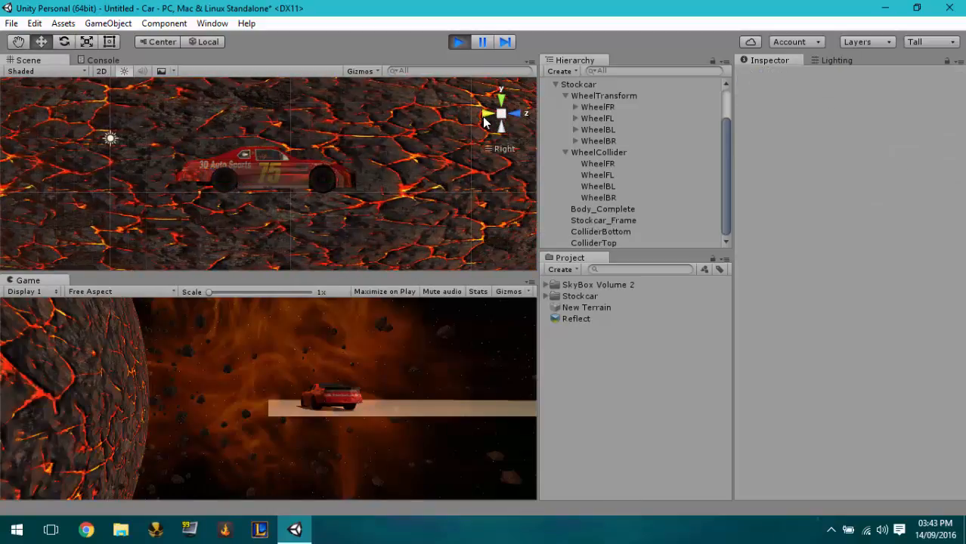
pyautogui.click(487, 113)
pyautogui.click(607, 231)
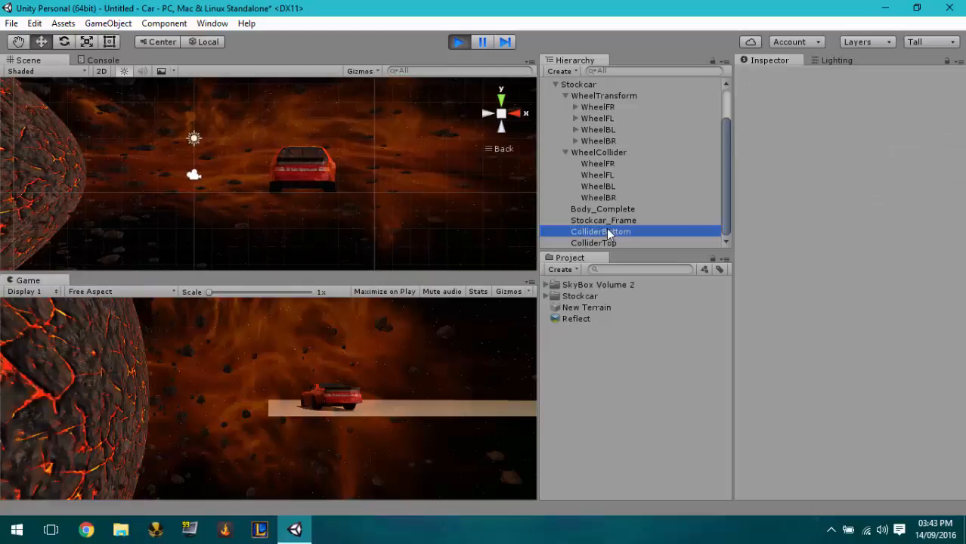
# - Select ColliderTop and examine how its box fits the car's roof from the sides and from above
pyautogui.click(598, 242)
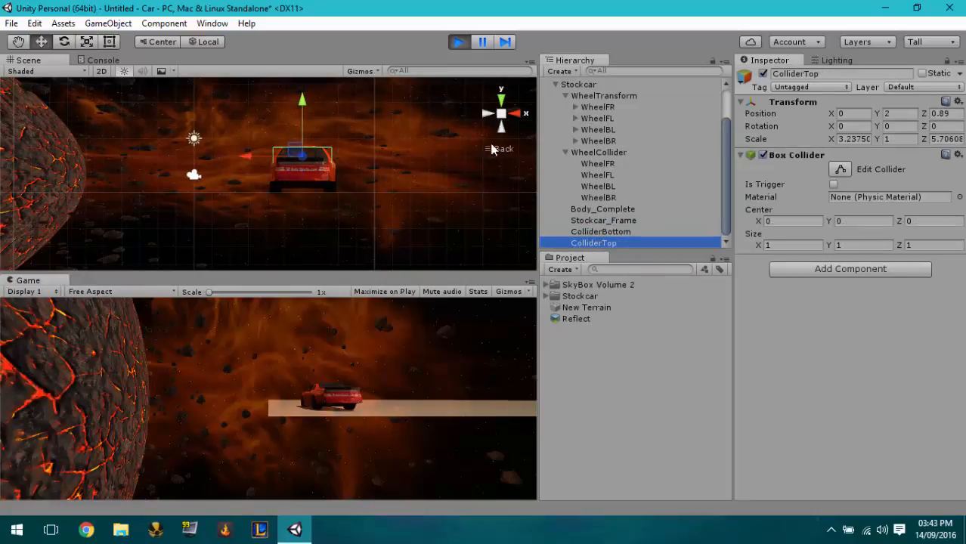
pyautogui.click(488, 115)
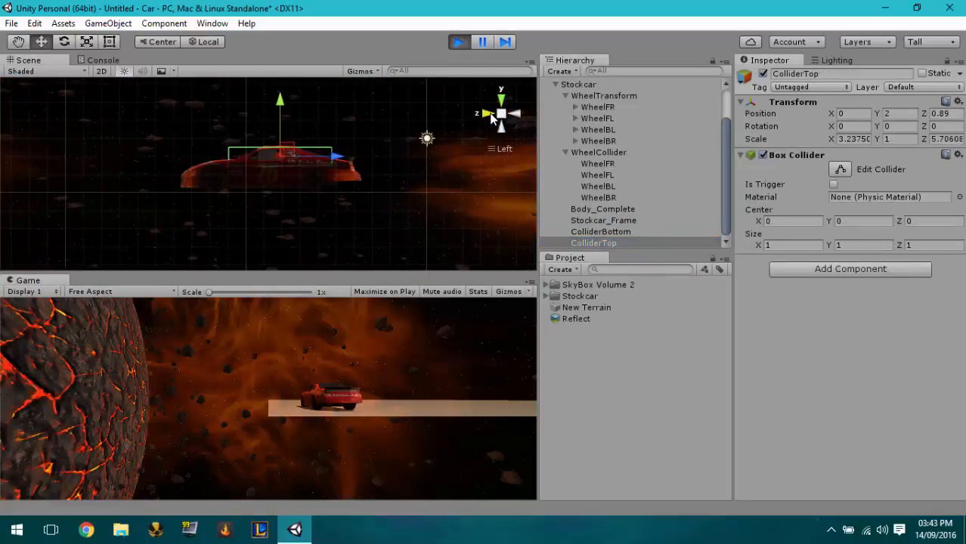
pyautogui.click(489, 114)
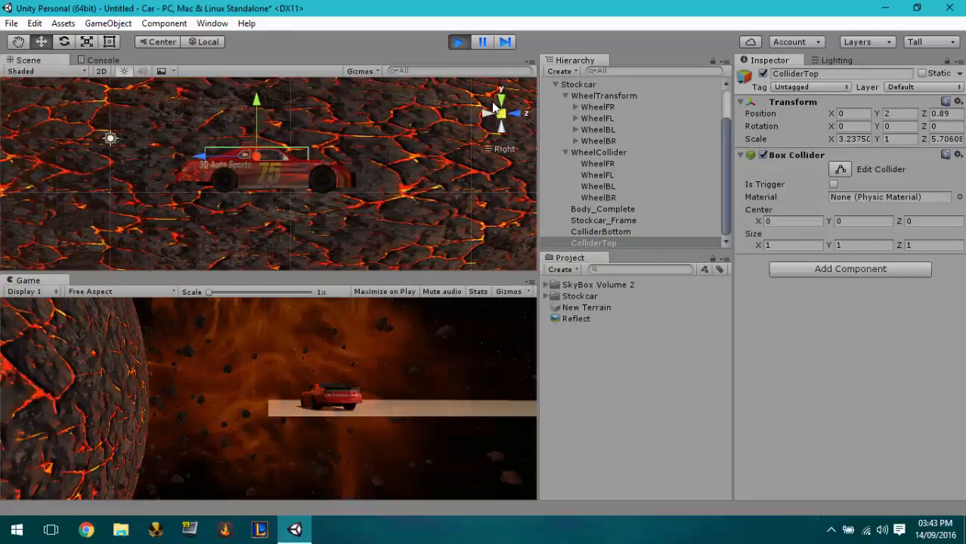
pyautogui.click(501, 98)
pyautogui.click(484, 115)
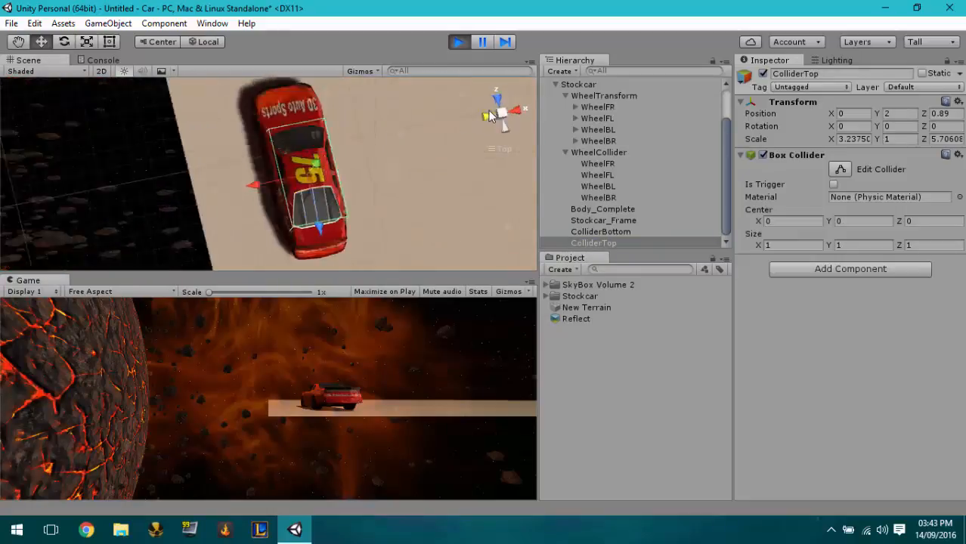
pyautogui.scroll(3, 234, 164)
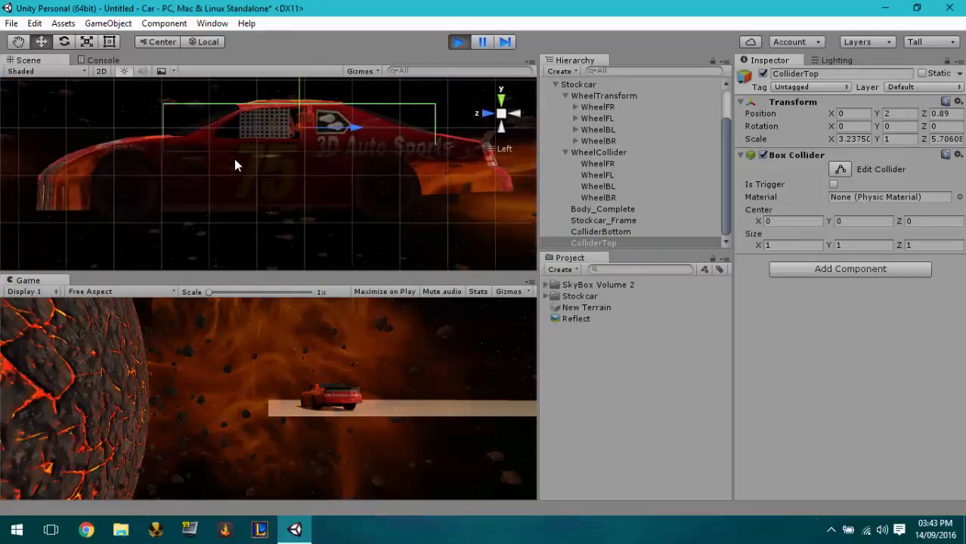
pyautogui.scroll(-4, 235, 164)
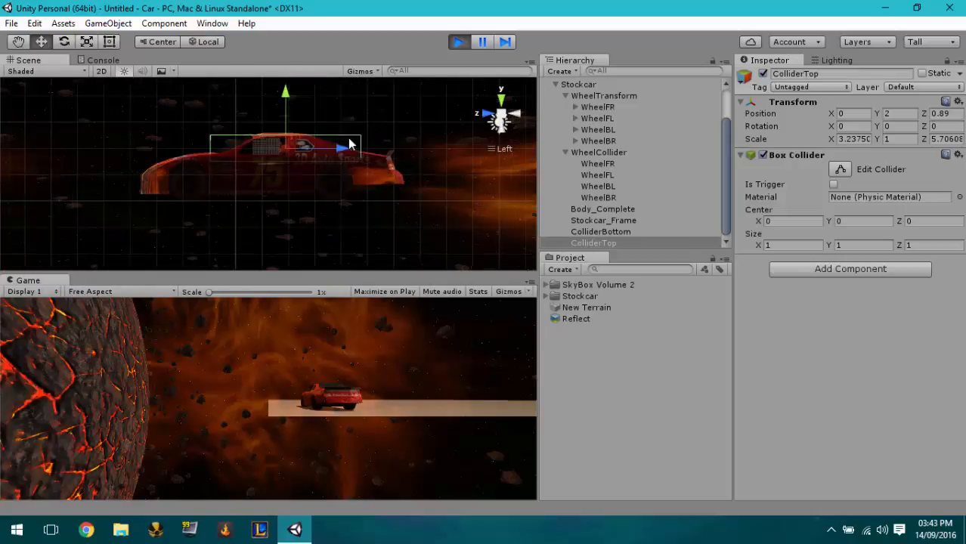
pyautogui.click(500, 113)
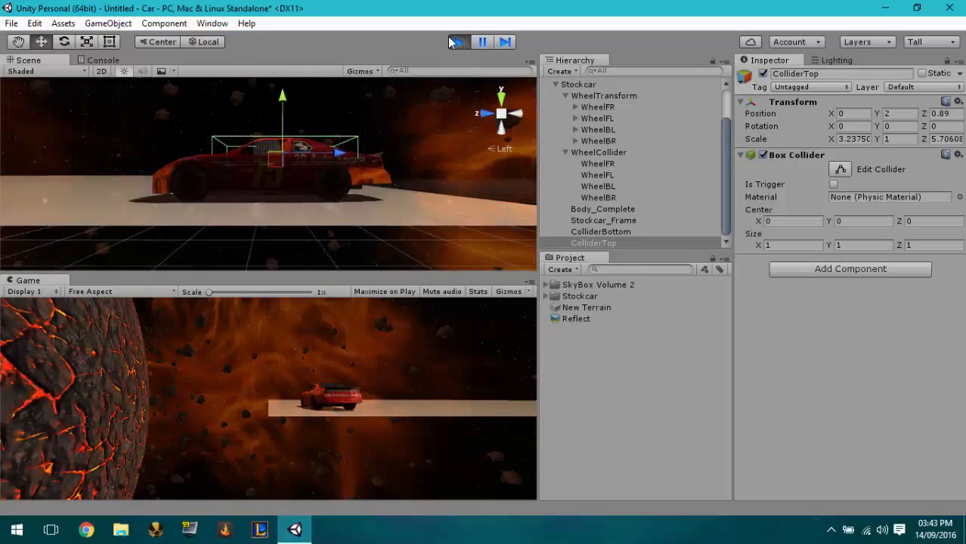
# - Stop the play-test and shorten ColliderBottom's box collider to the car's front bumper, giving a Z size of about 0.964
pyautogui.click(458, 42)
pyautogui.click(601, 233)
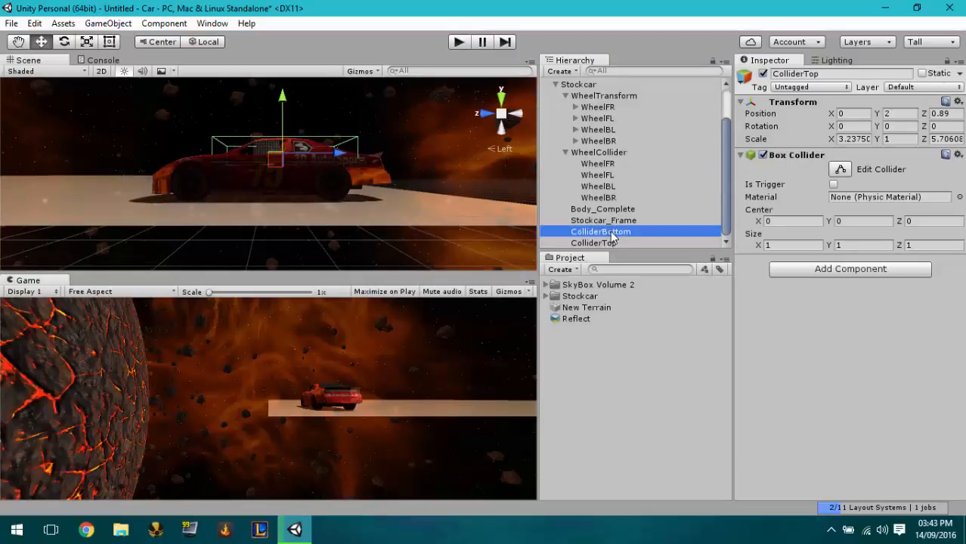
pyautogui.click(501, 113)
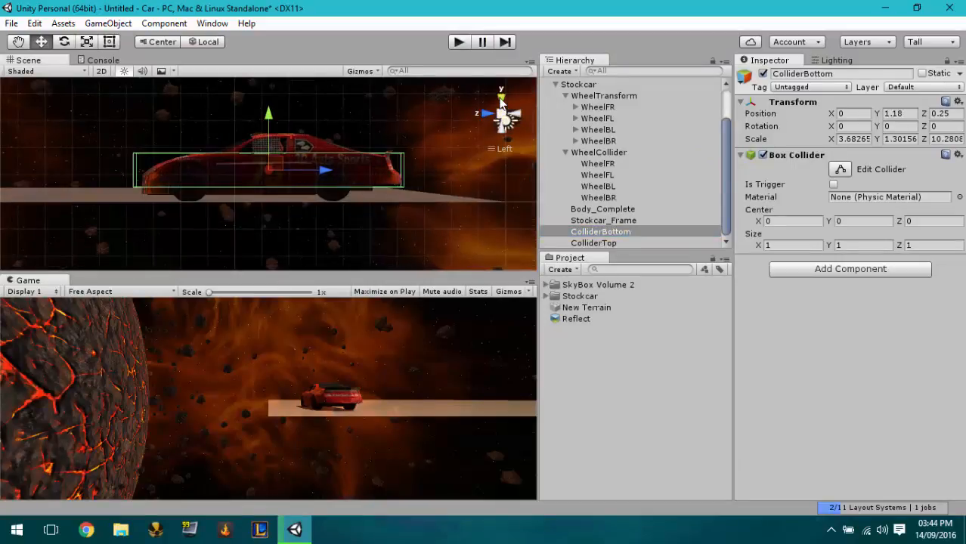
pyautogui.click(501, 93)
pyautogui.scroll(-2, 379, 101)
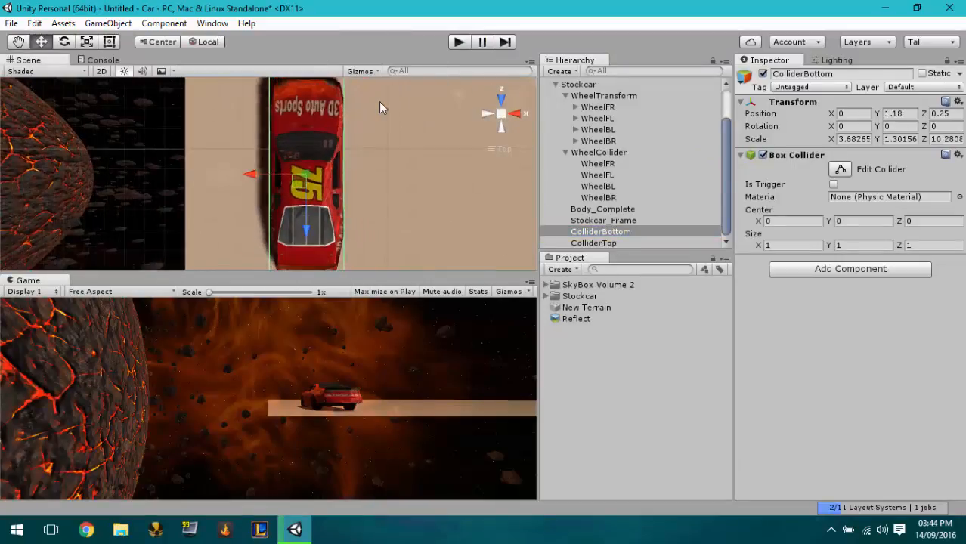
pyautogui.click(840, 169)
pyautogui.moveTo(296, 96); pyautogui.dragTo(282, 101)
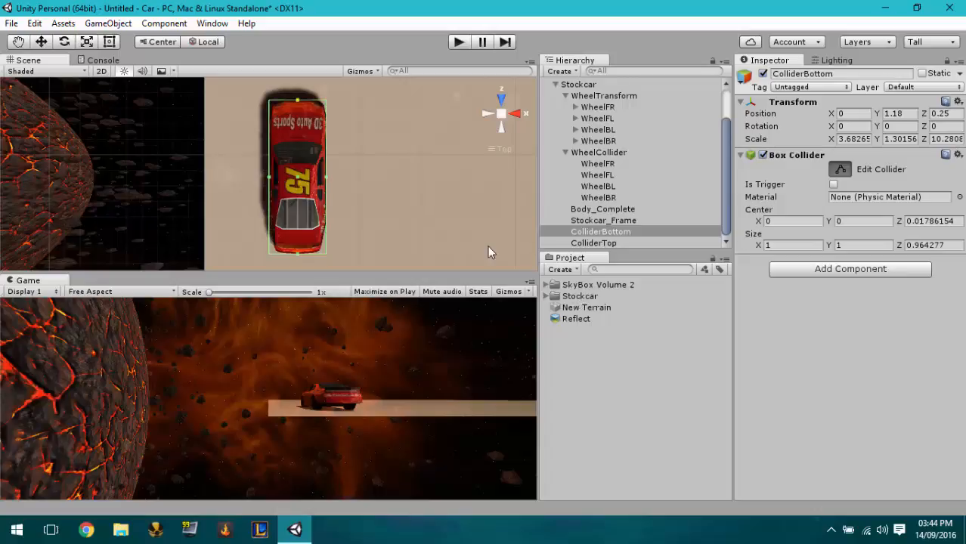
# - Collapse the WheelCollider and WheelTransform groups and select the WheelCollider parent object
pyautogui.click(560, 152)
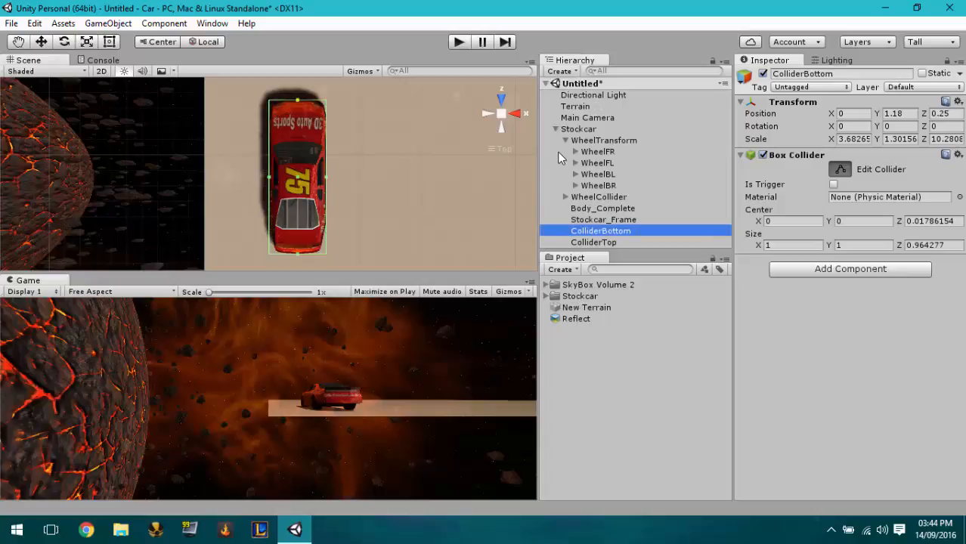
pyautogui.click(565, 140)
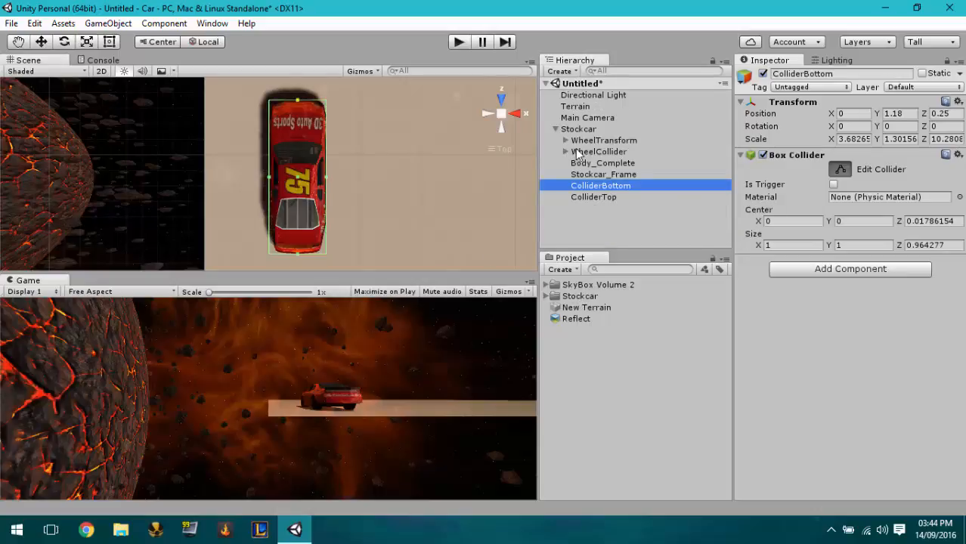
pyautogui.click(590, 152)
# - Examine the Stockcar and its wheel colliders on the terrain from the side, the front and above
pyautogui.keyDown('alt'); pyautogui.moveTo(230, 218); pyautogui.dragTo(454, 151); pyautogui.keyUp('alt')
pyautogui.click(501, 100)
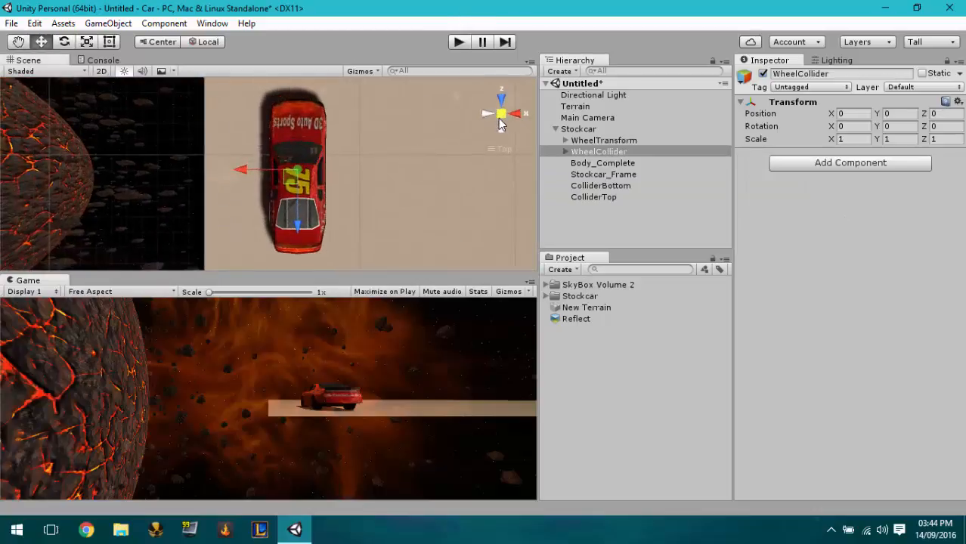
pyautogui.keyDown('alt'); pyautogui.moveTo(269, 166); pyautogui.dragTo(604, 493); pyautogui.keyUp('alt')
pyautogui.scroll(3, 321, 220)
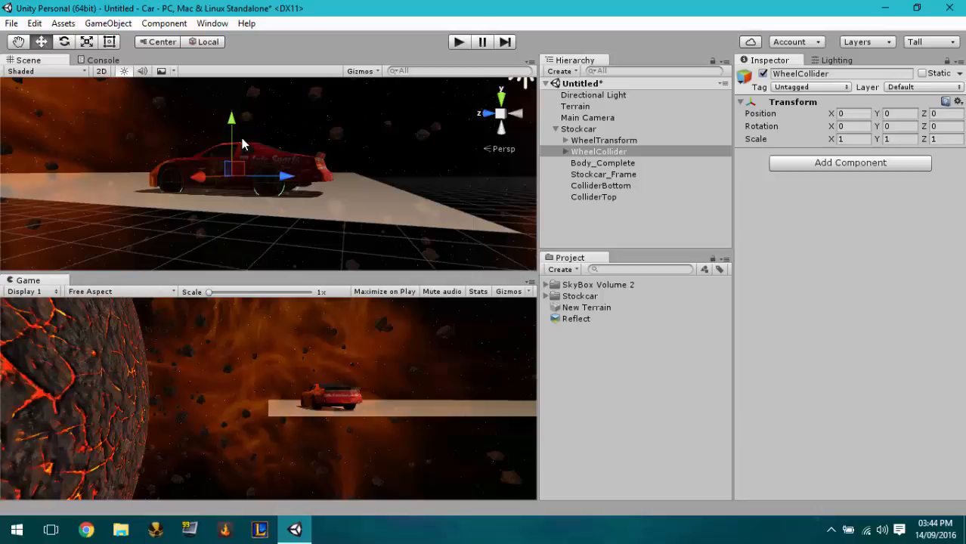
pyautogui.moveTo(244, 144); pyautogui.dragTo(261, 178, button='middle')
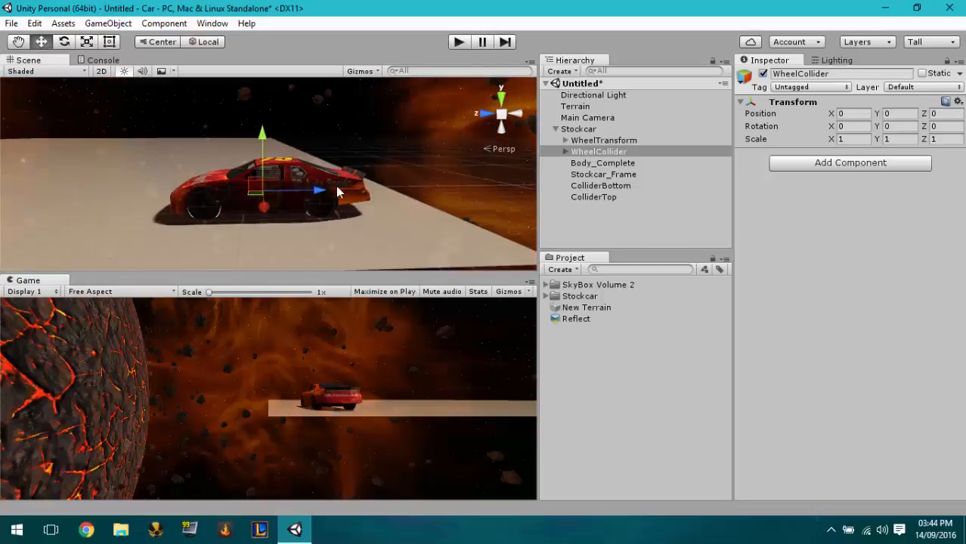
pyautogui.moveTo(339, 163); pyautogui.dragTo(180, 167, button='middle')
pyautogui.moveTo(180, 166); pyautogui.dragTo(195, 181, button='right')
pyautogui.moveTo(130, 149); pyautogui.dragTo(405, 203, button='middle')
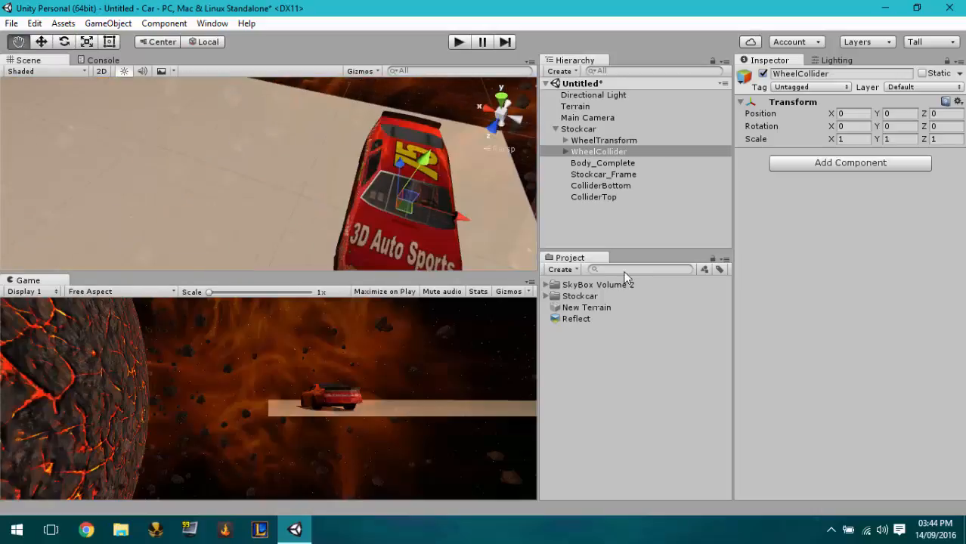